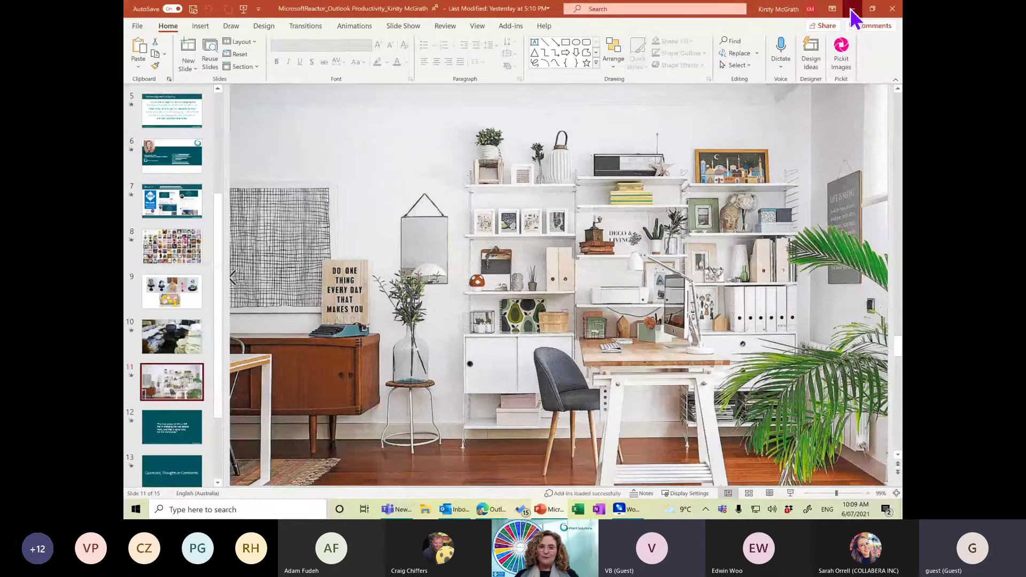
Minimize the PowerPoint title slide and switch to the Outlook Inbox window.
click(852, 9)
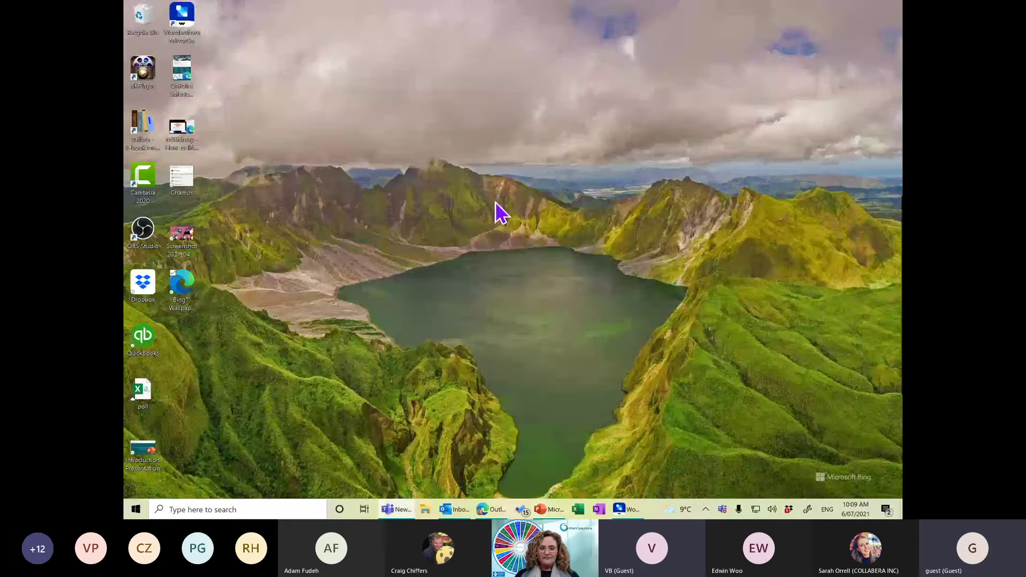
click(461, 512)
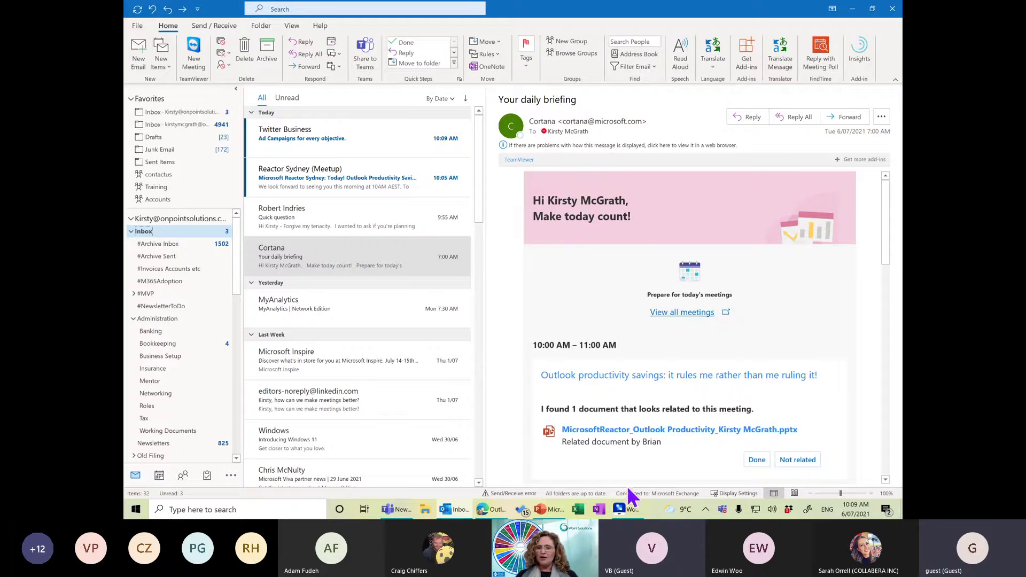
Bring the Wondershare MirrorGo window forward to show the phone's Outlook inbox.
click(620, 509)
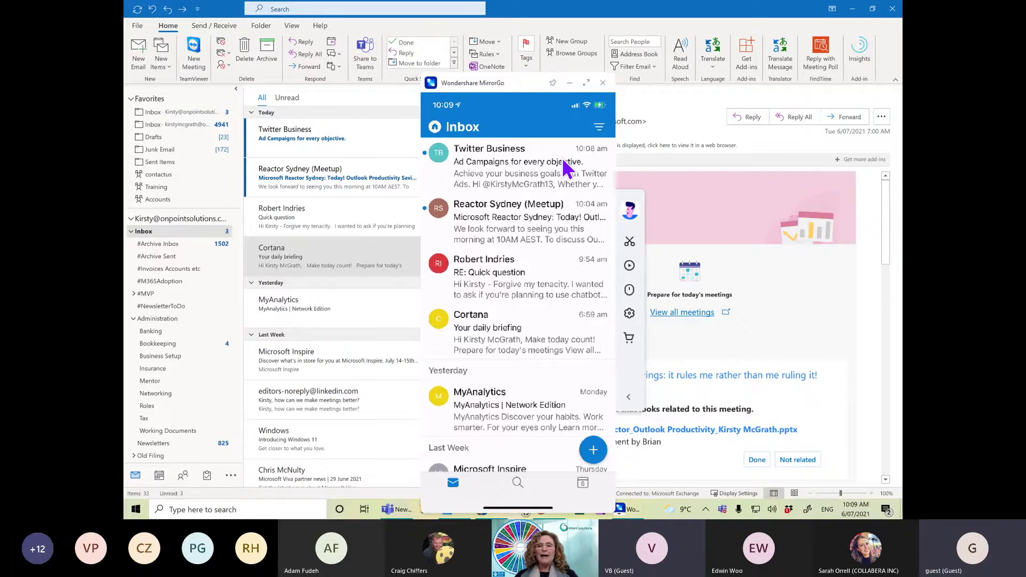
Minimize the MirrorGo window to reveal the desktop Outlook inbox with the daily briefing.
click(569, 84)
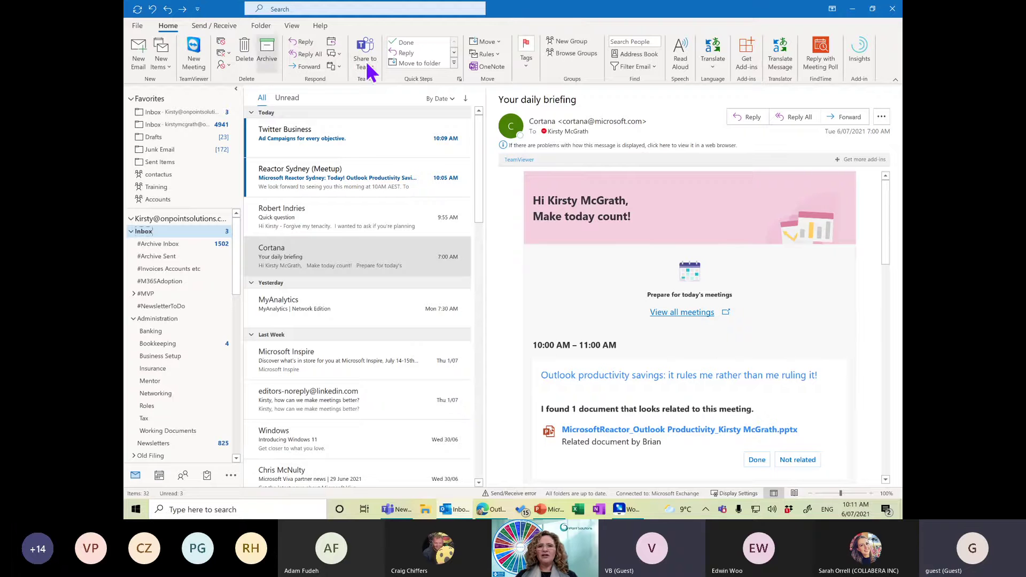
click(197, 9)
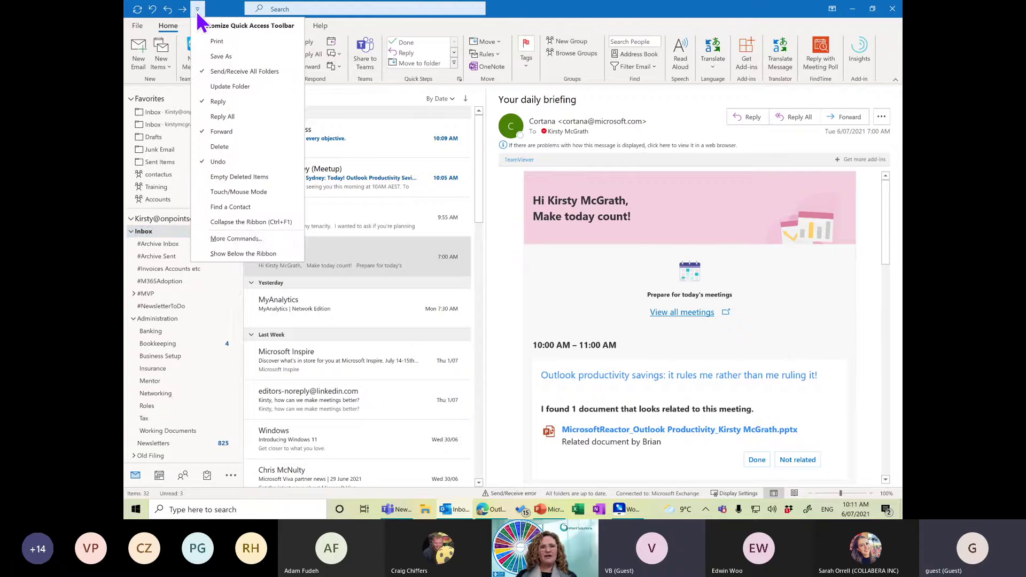
click(232, 238)
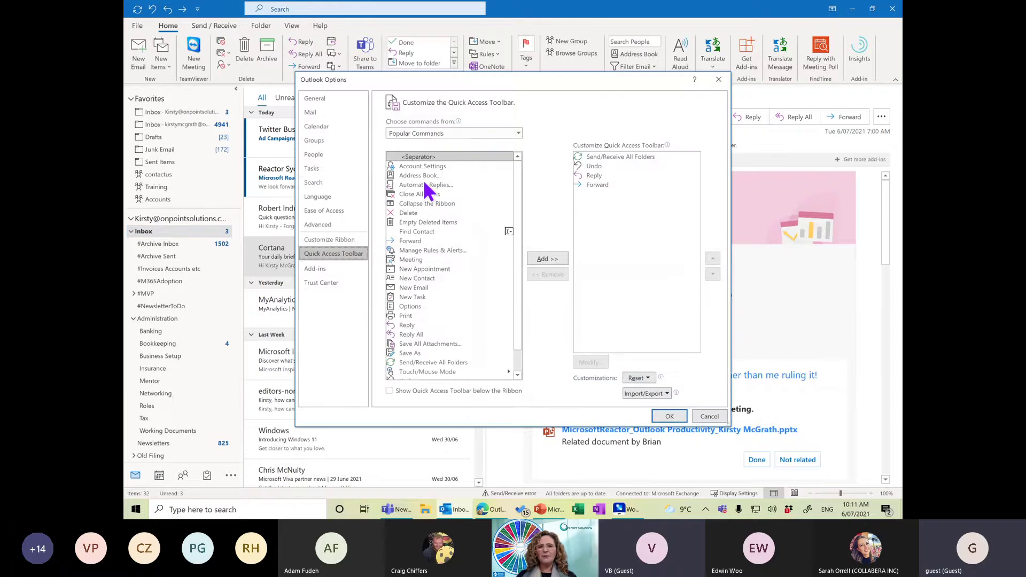
click(499, 135)
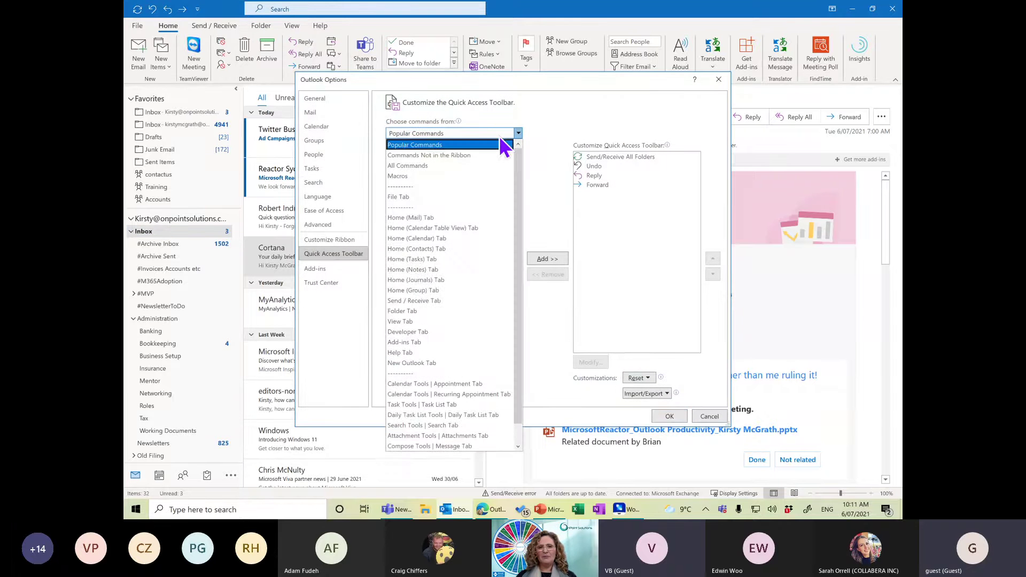
click(428, 169)
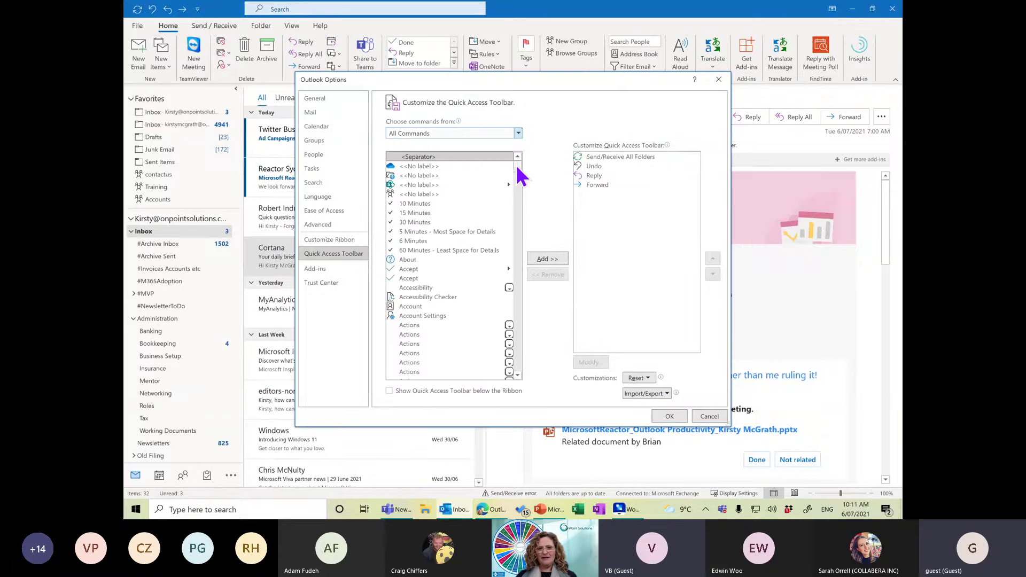
drag(517, 170, 523, 374)
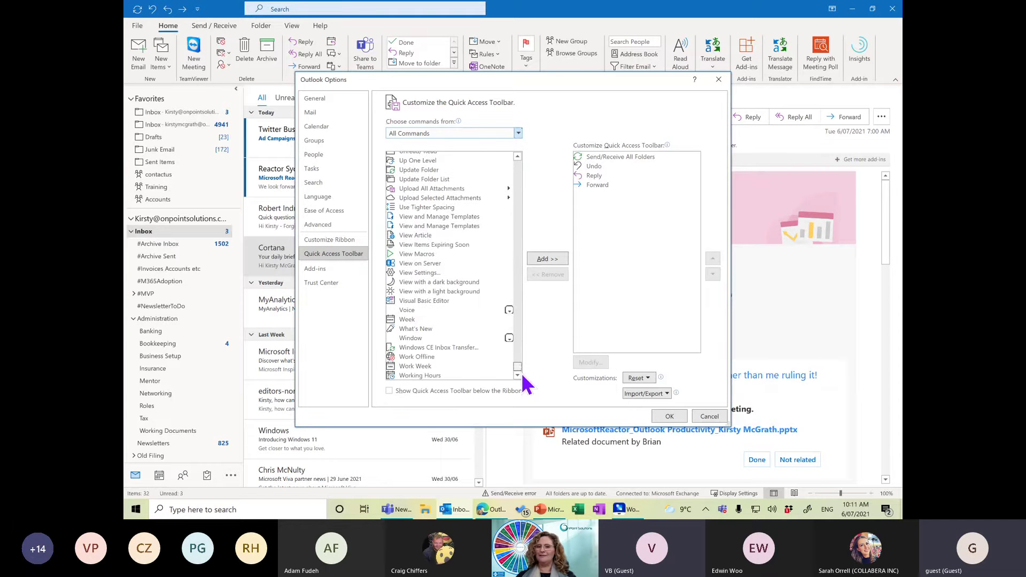
click(709, 416)
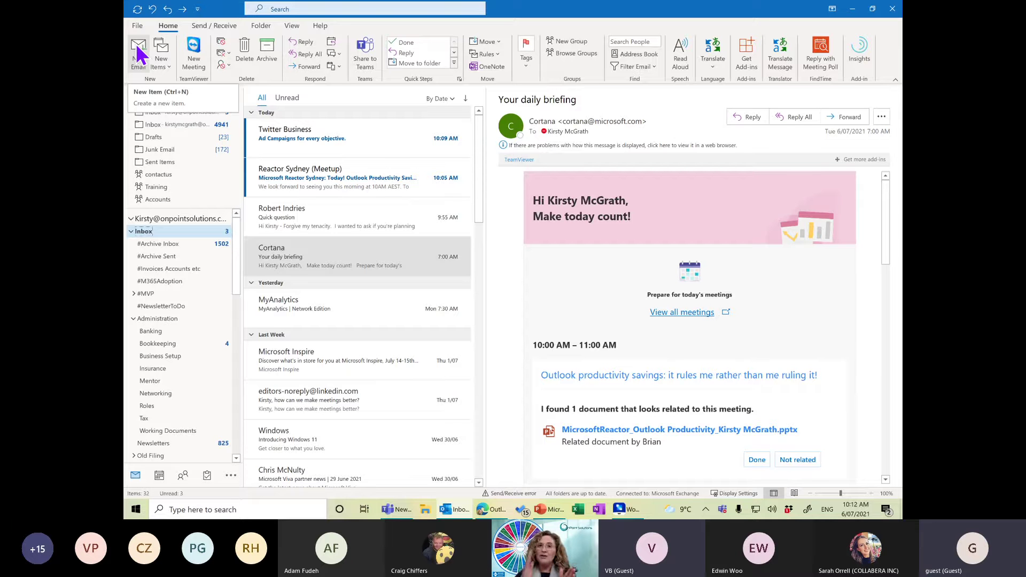
click(166, 64)
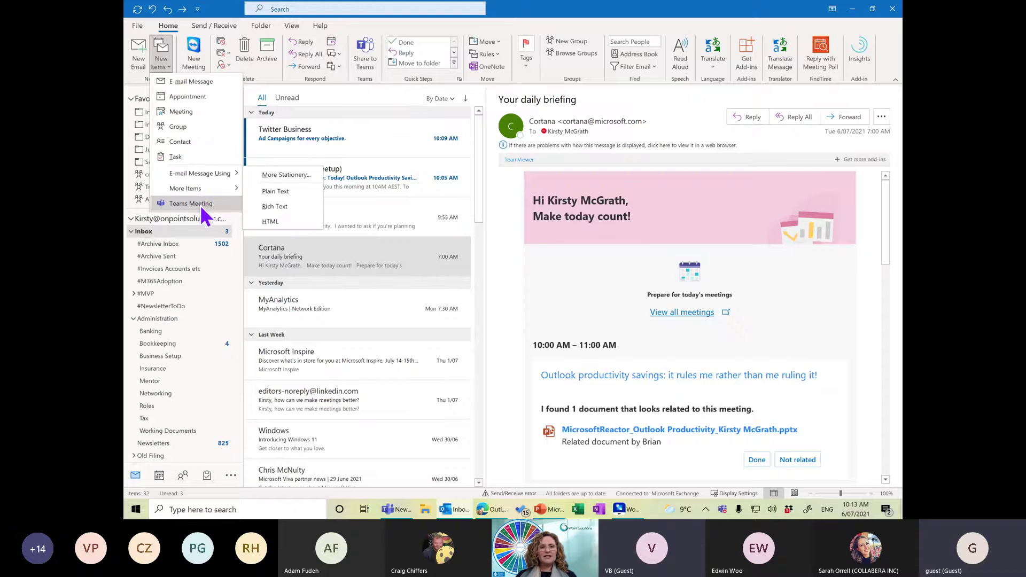
mouse_move(199, 192)
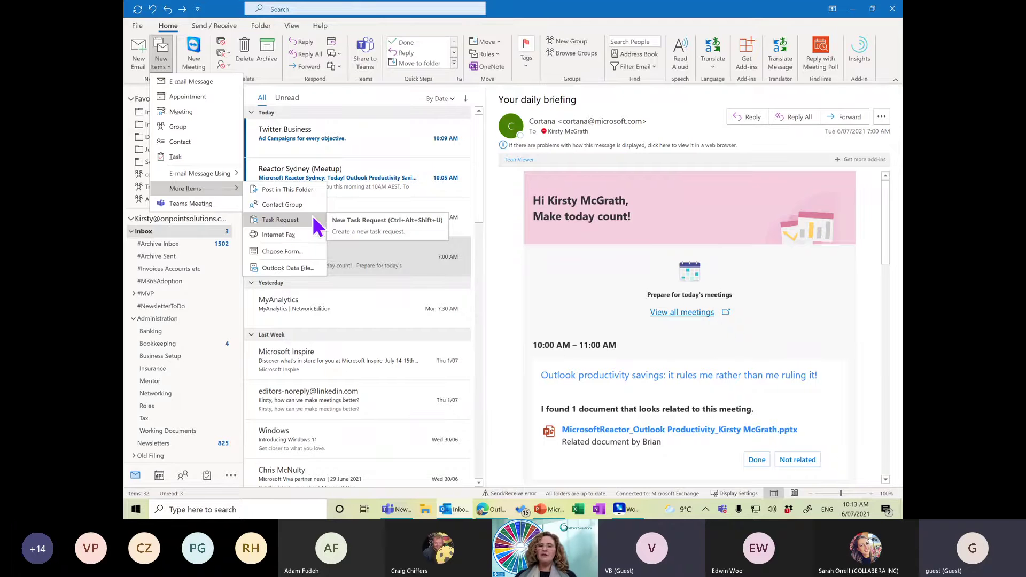
click(503, 218)
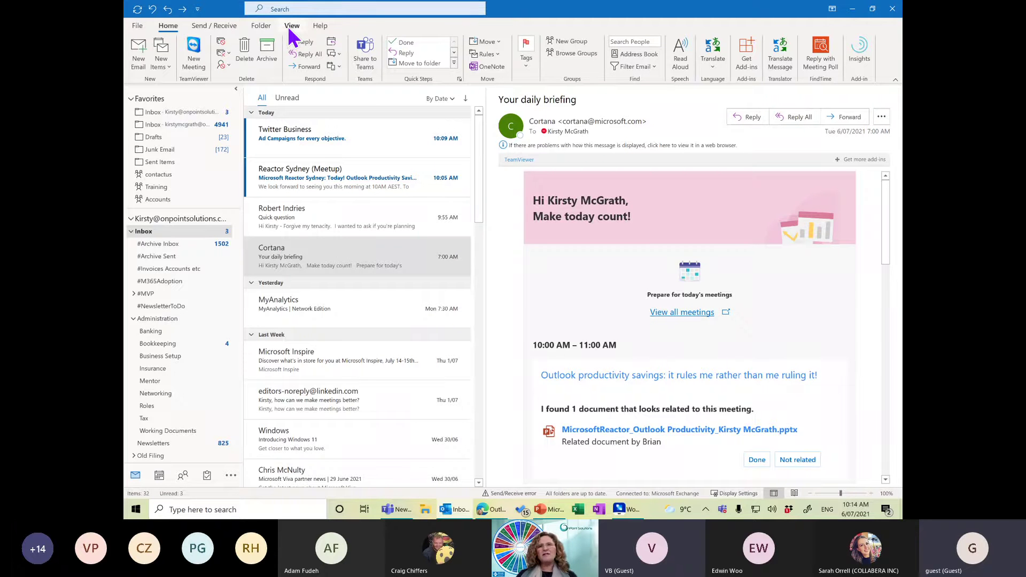
click(291, 27)
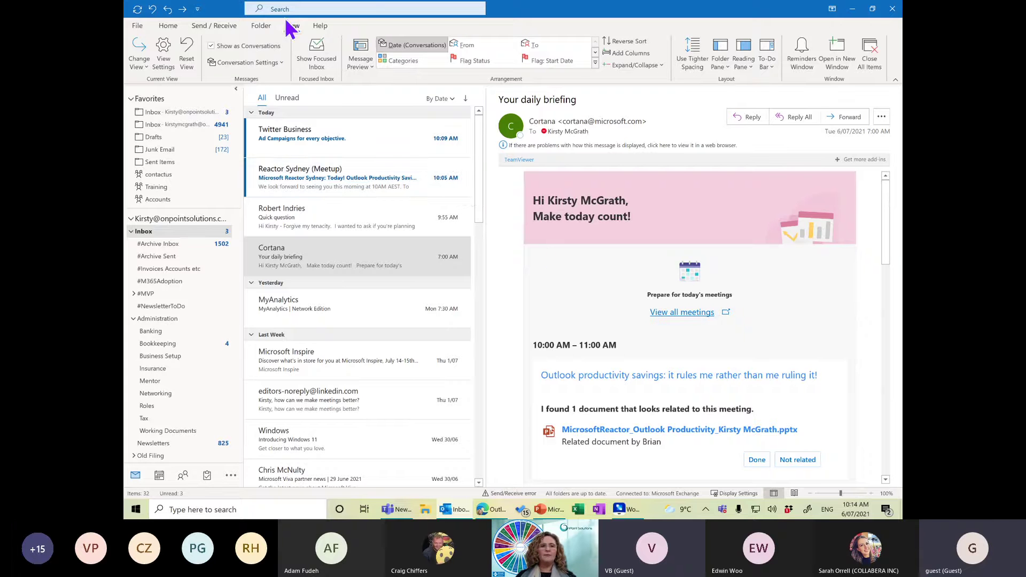
click(166, 27)
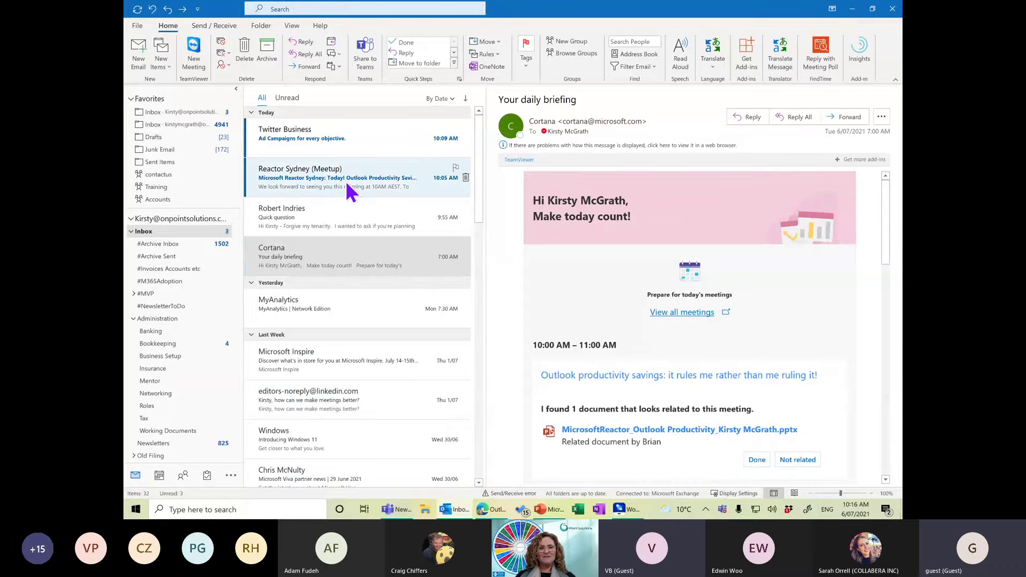
Show the 'RE: Quick question' chatbot trial reply in the reading pane.
click(300, 227)
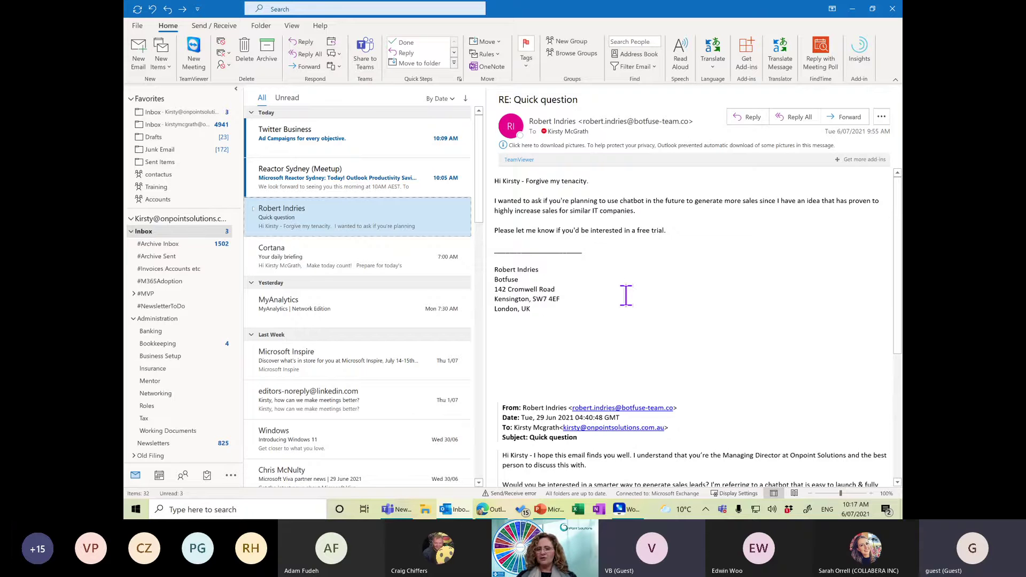
click(706, 511)
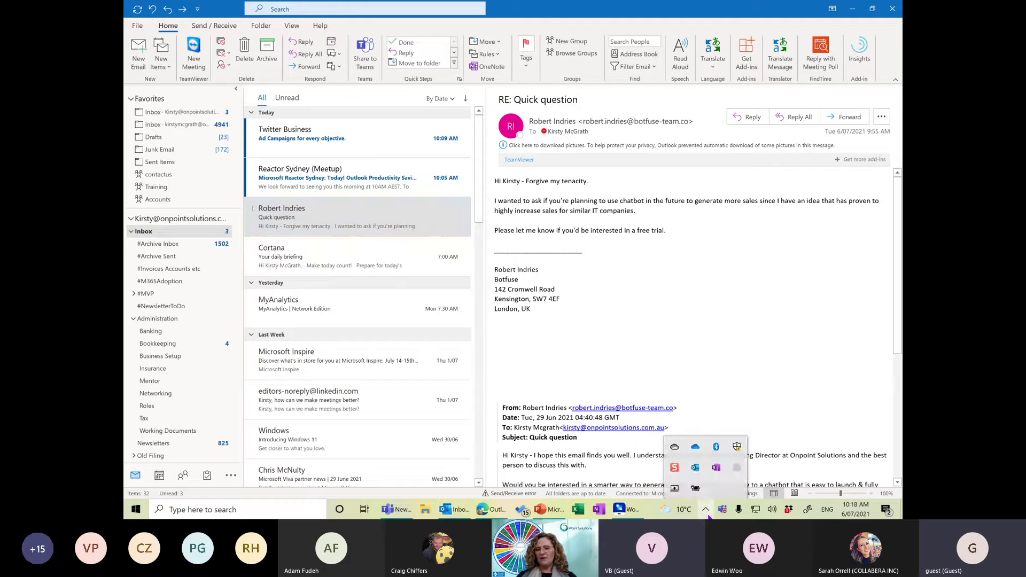
right_click(694, 474)
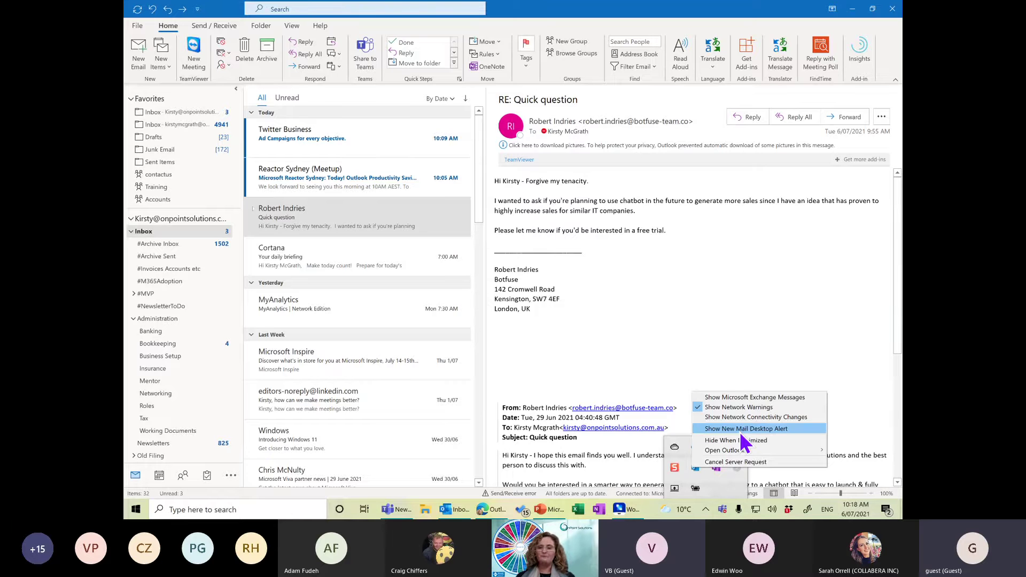
click(673, 278)
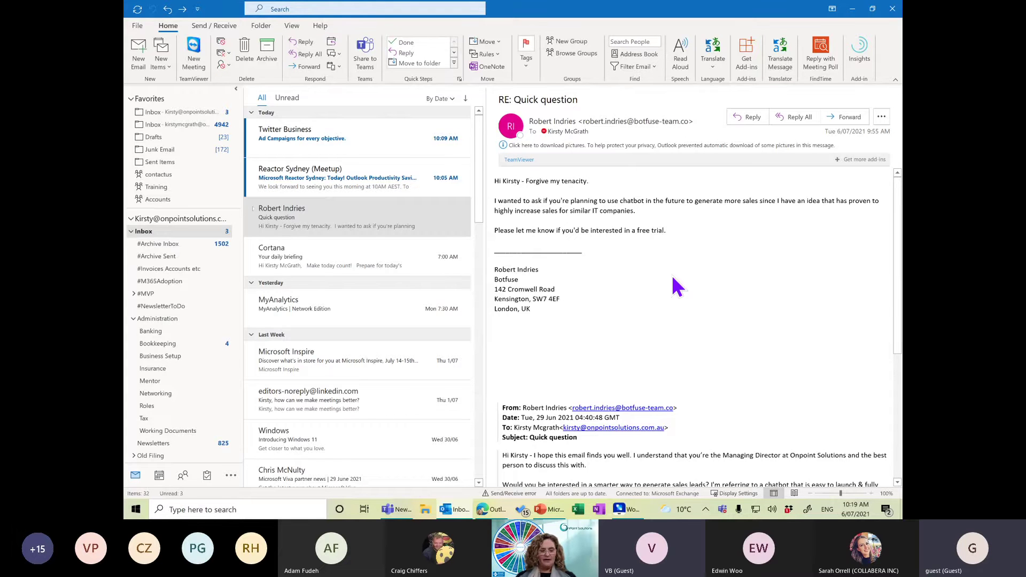
key(super)
text(focus)
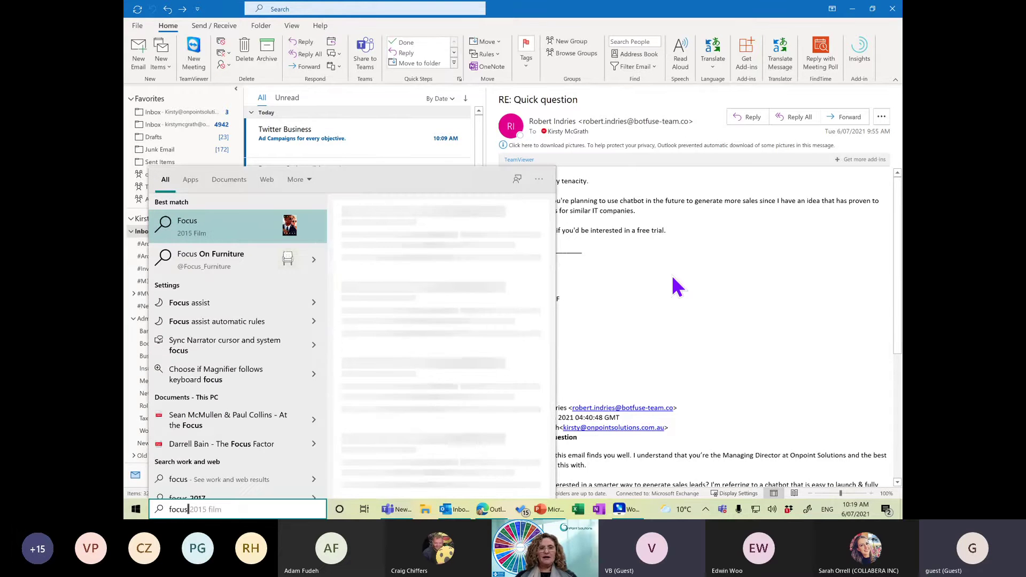
text( assi)
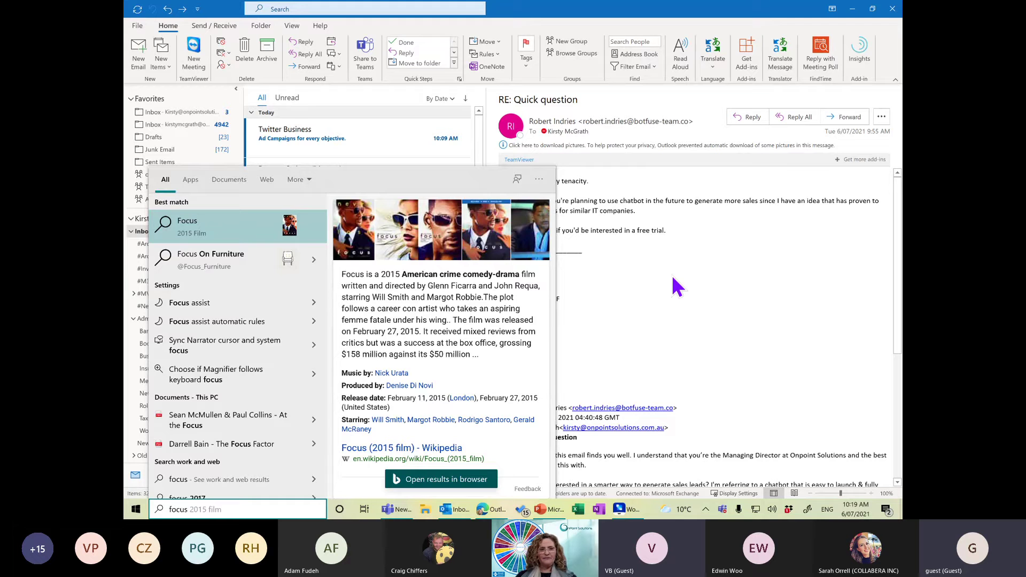
text(st)
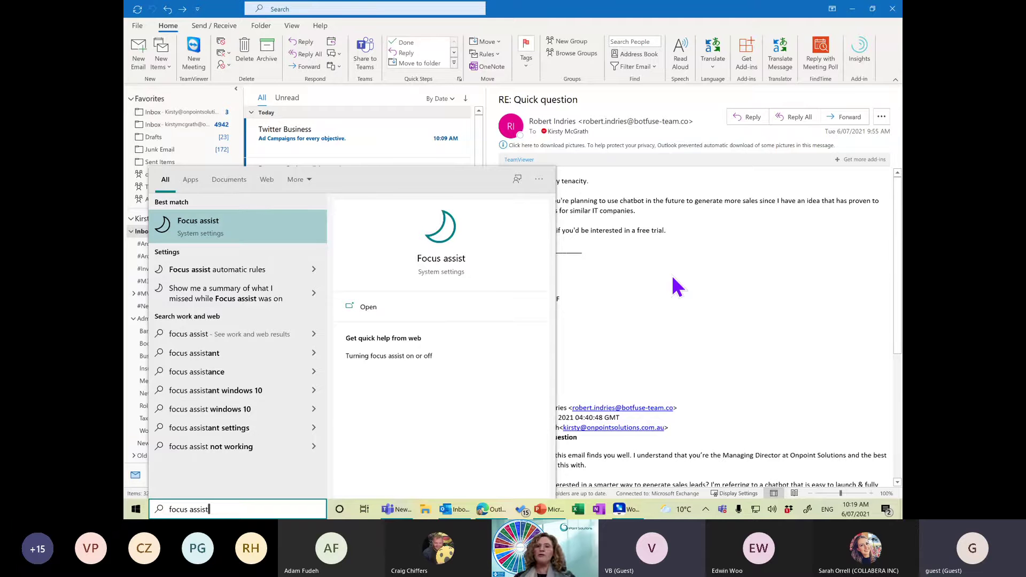
click(669, 239)
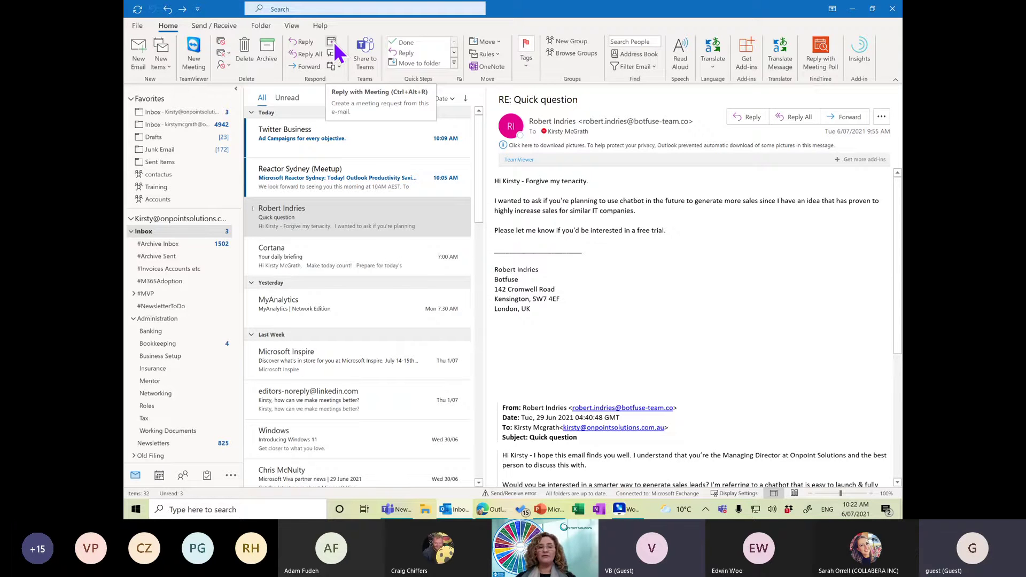
click(333, 43)
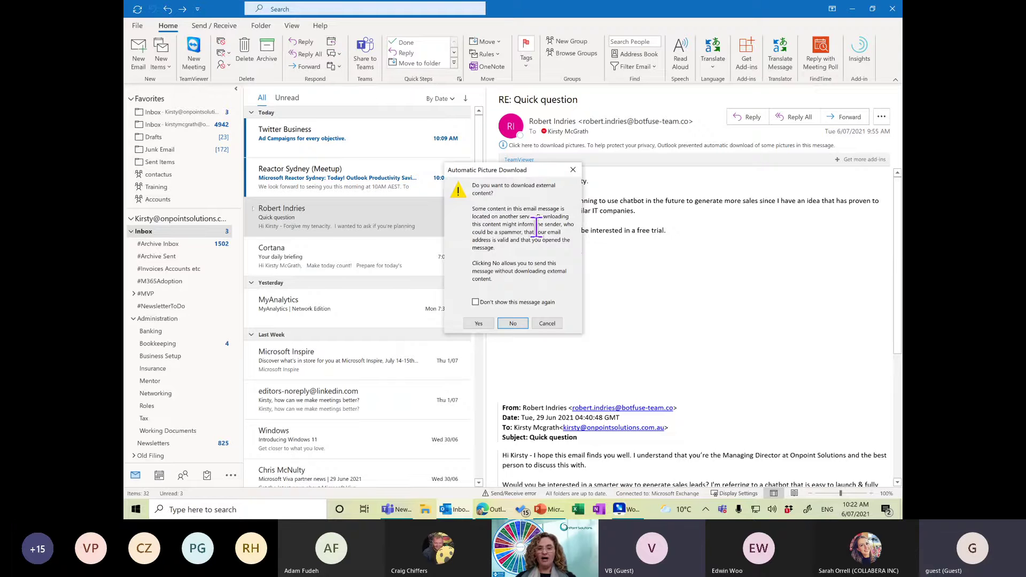
click(480, 324)
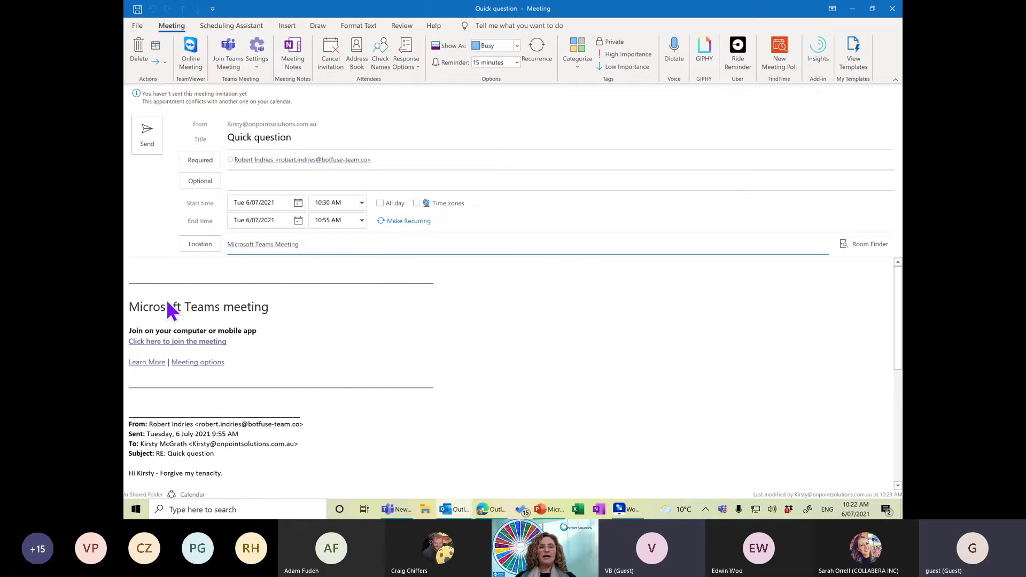
click(157, 267)
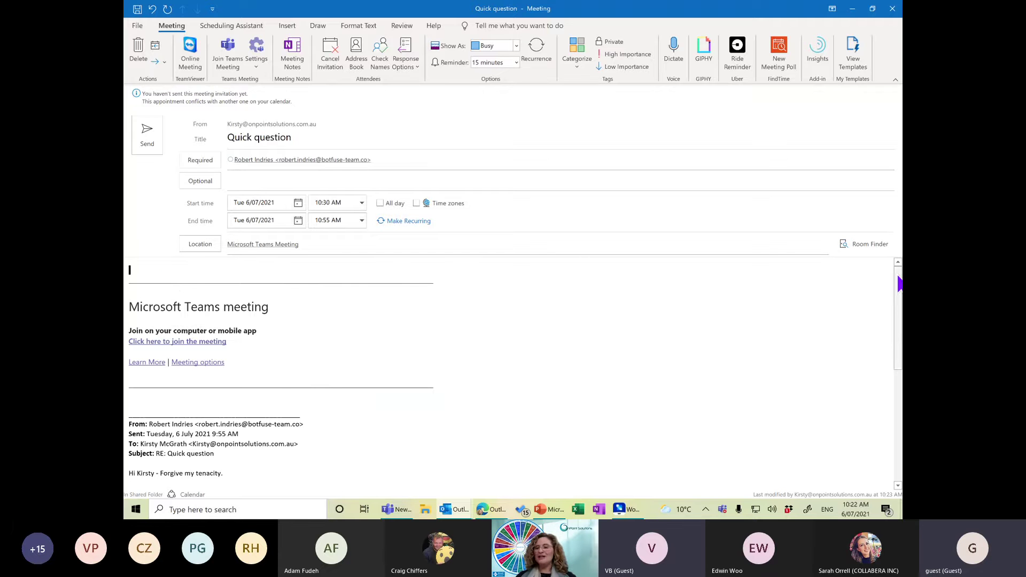
drag(899, 297, 891, 260)
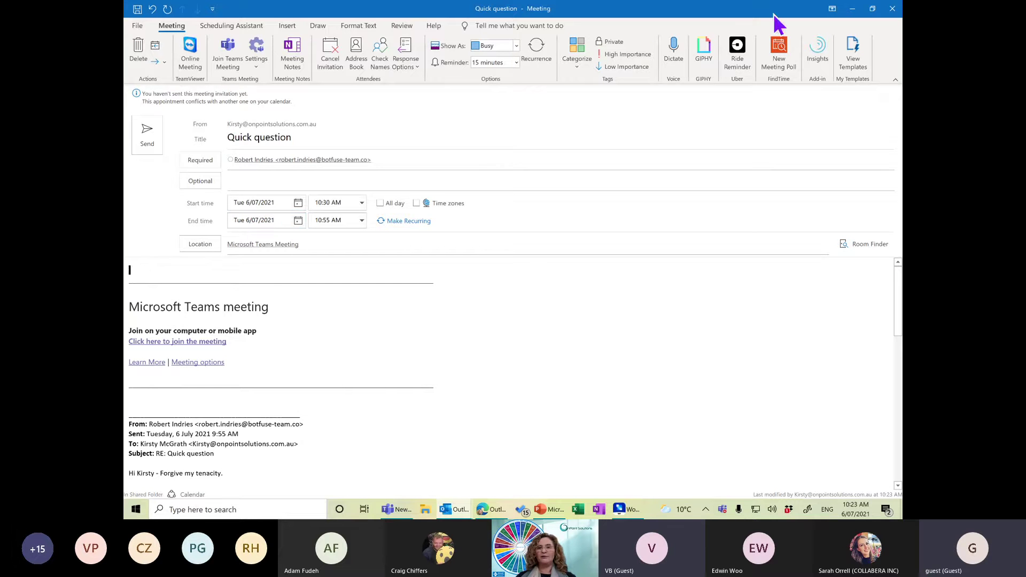
click(893, 11)
click(489, 287)
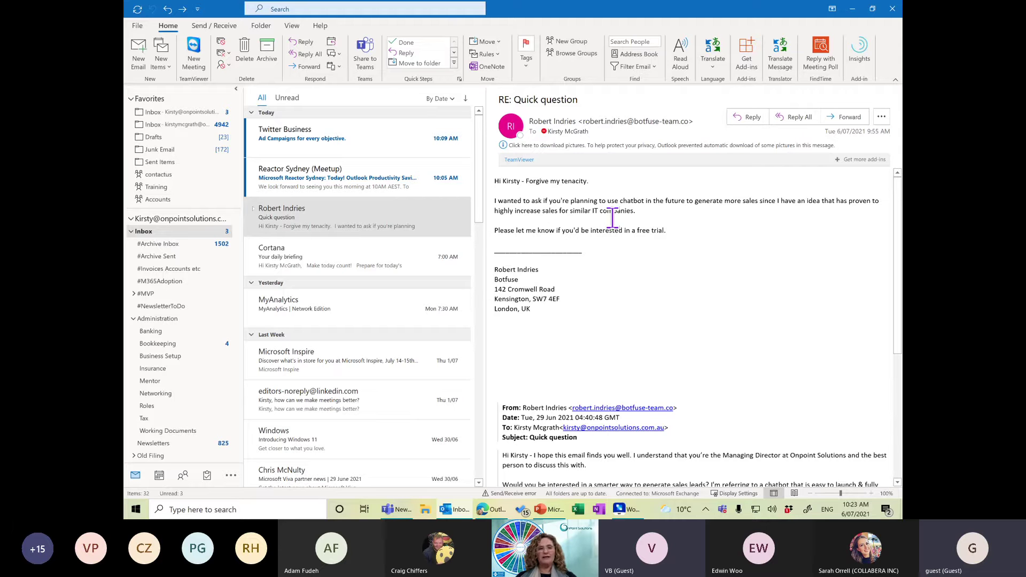
Drag the Quick question email onto Calendar and schedule it for Thursday 8 July, 1:00–4:00 PM.
drag(326, 217, 158, 476)
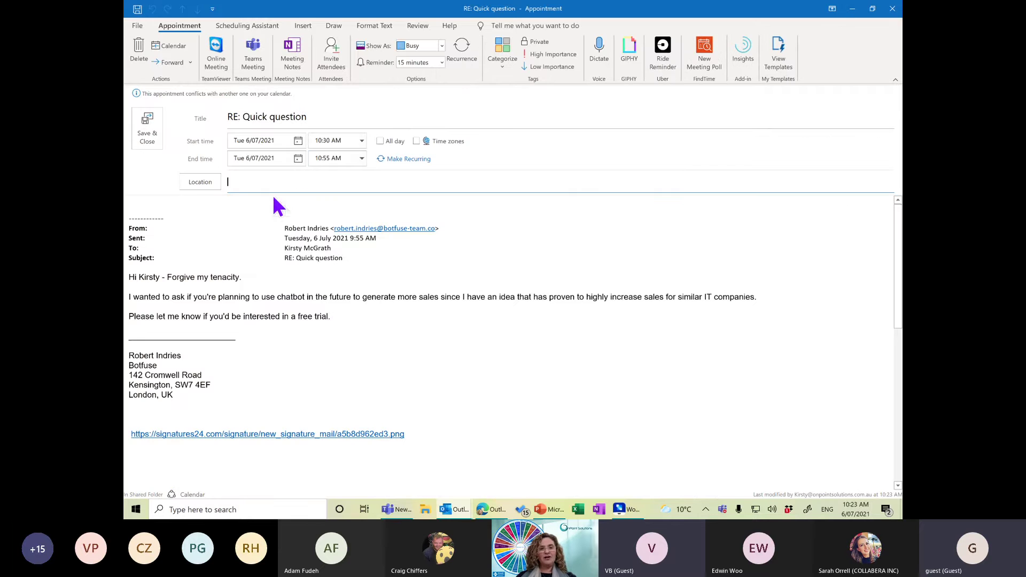
click(297, 143)
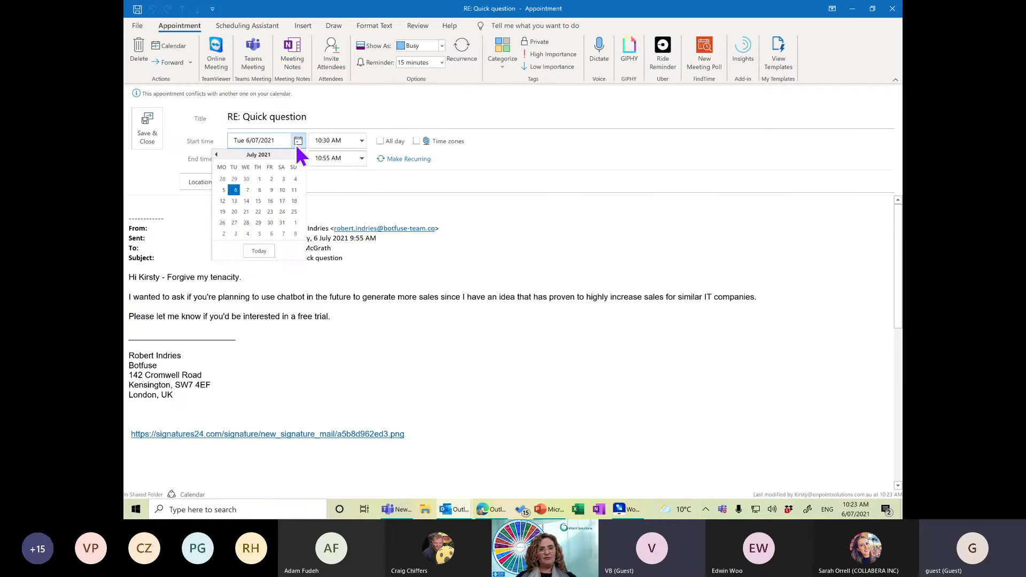
click(259, 190)
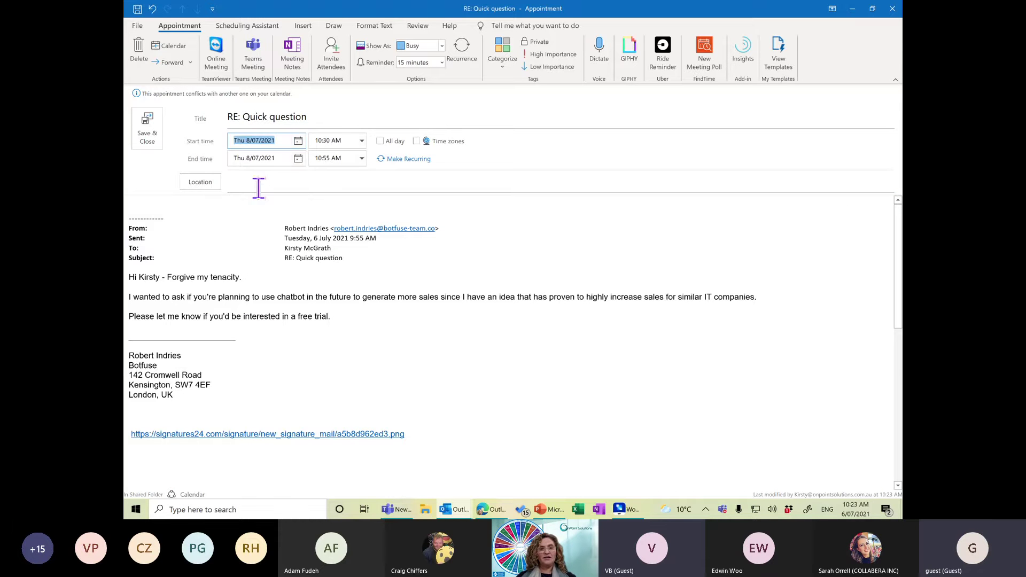
click(361, 141)
click(342, 197)
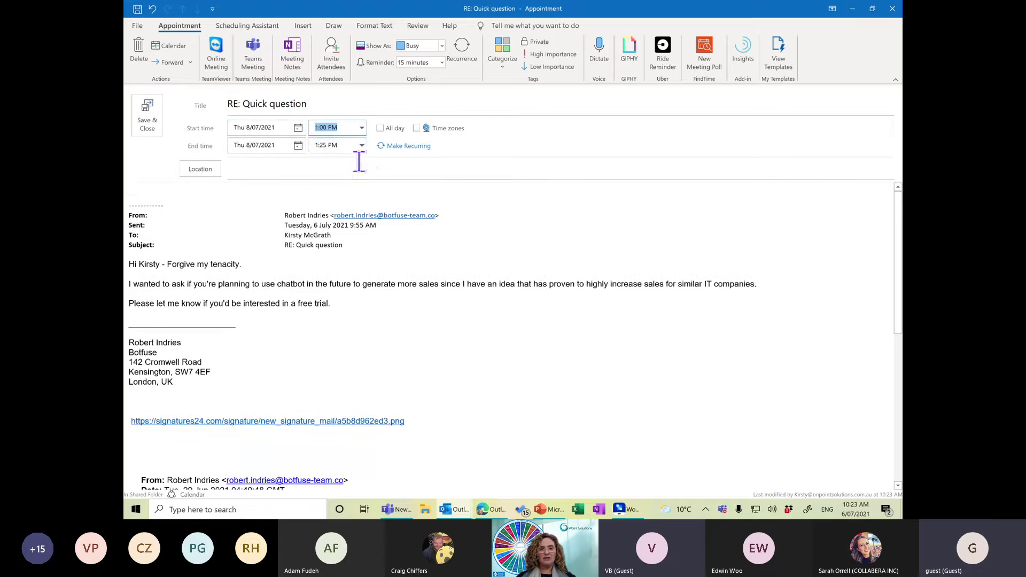
click(362, 147)
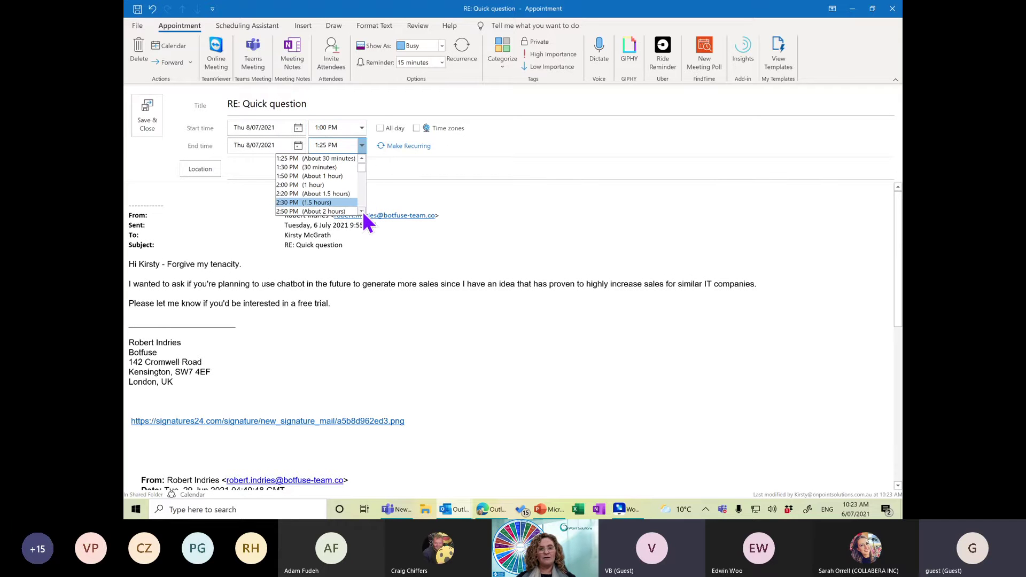
scroll(364, 212, down, 5)
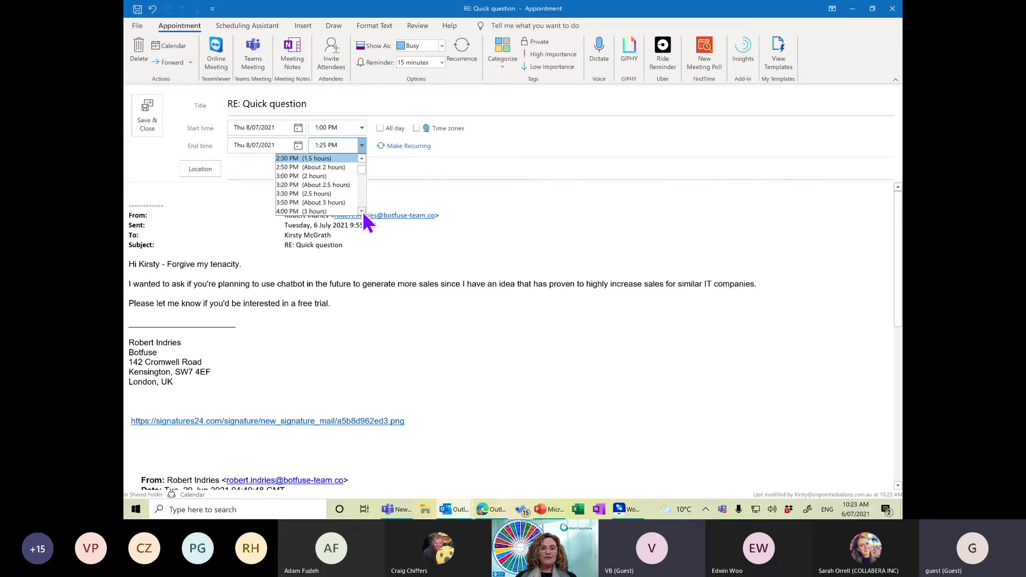
click(313, 211)
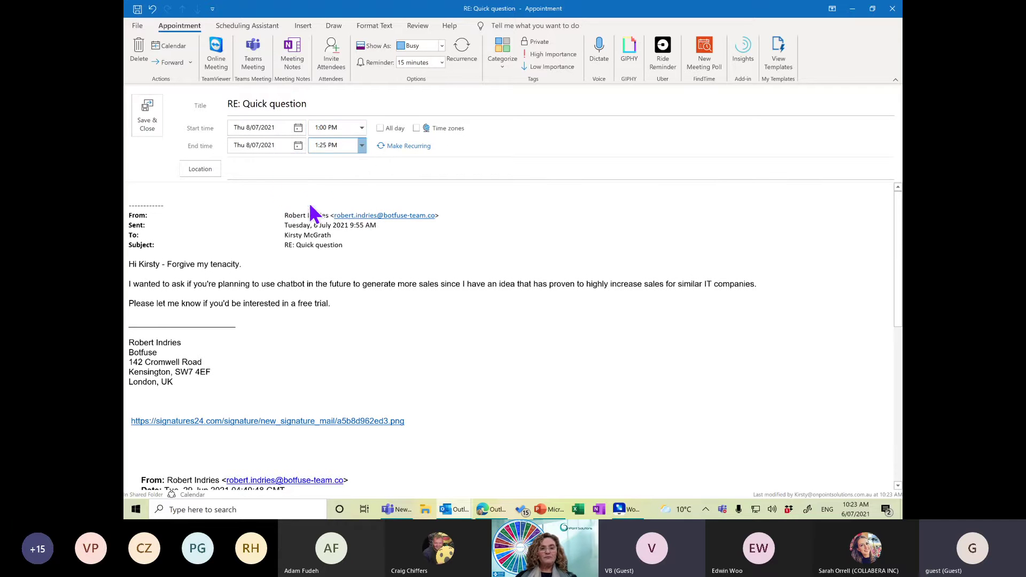
click(155, 195)
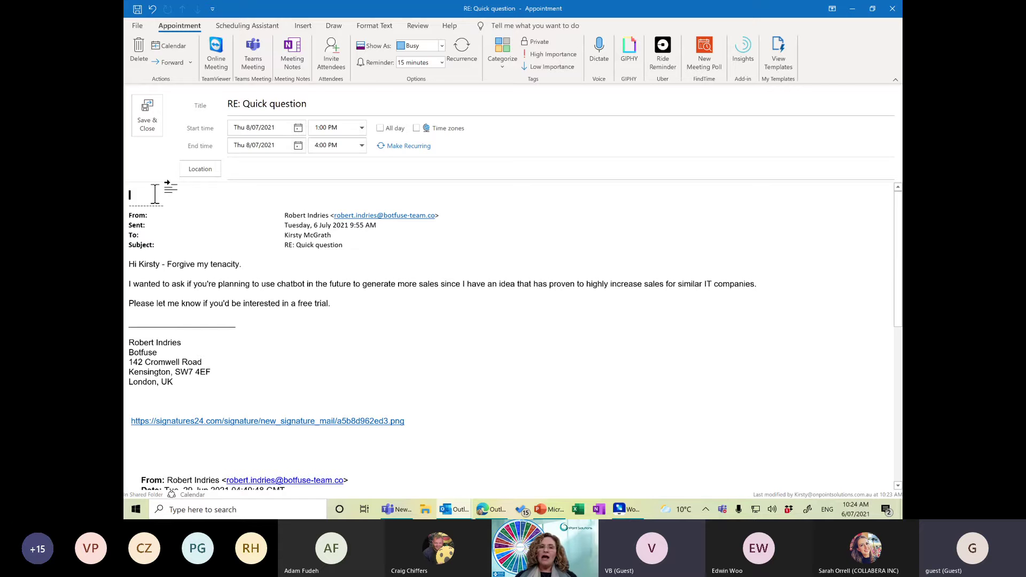
Save and close the appointment, then flag the Quick question email in the Inbox.
click(146, 120)
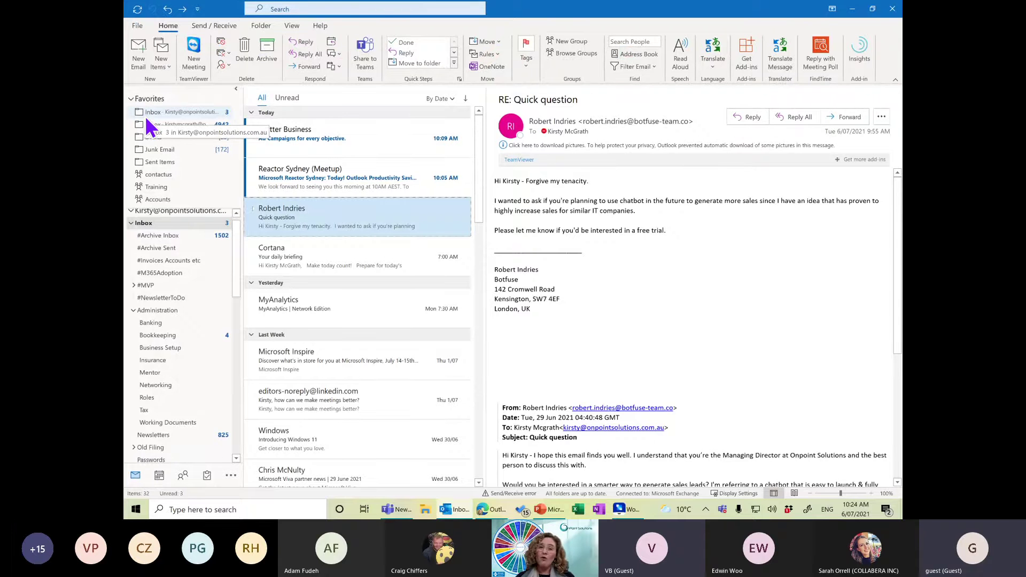
scroll(180, 430, up, 1)
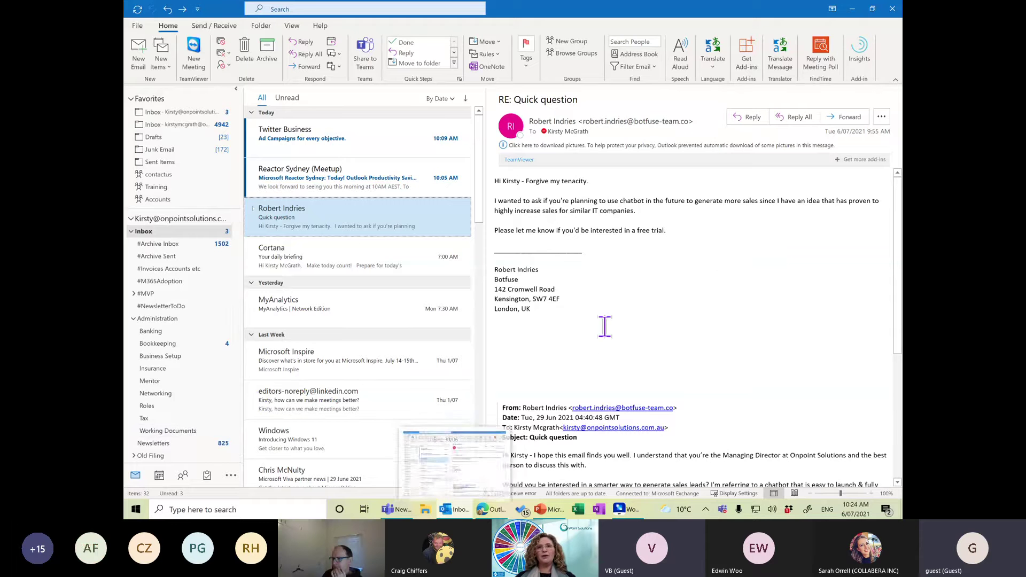
click(182, 233)
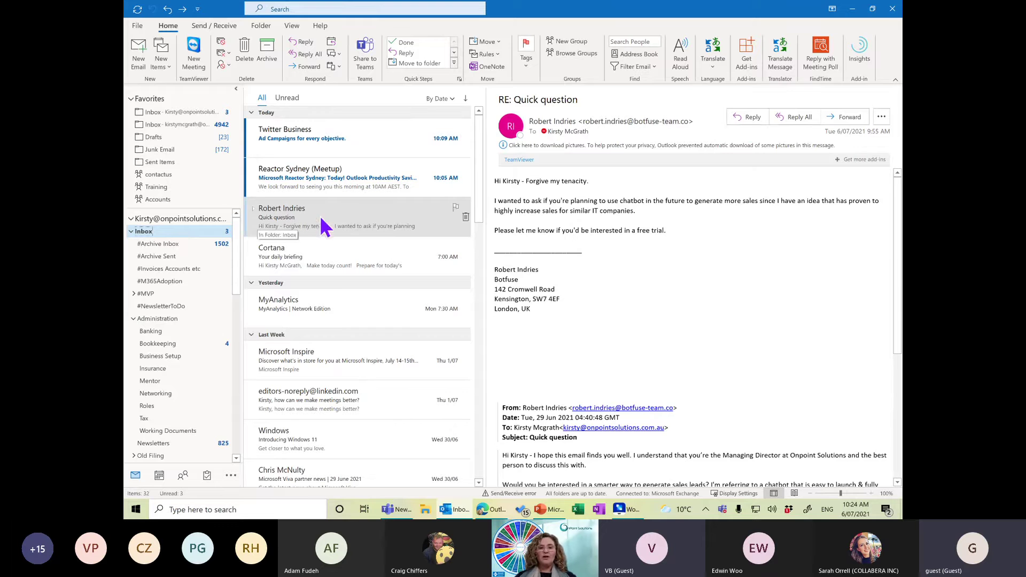
click(456, 210)
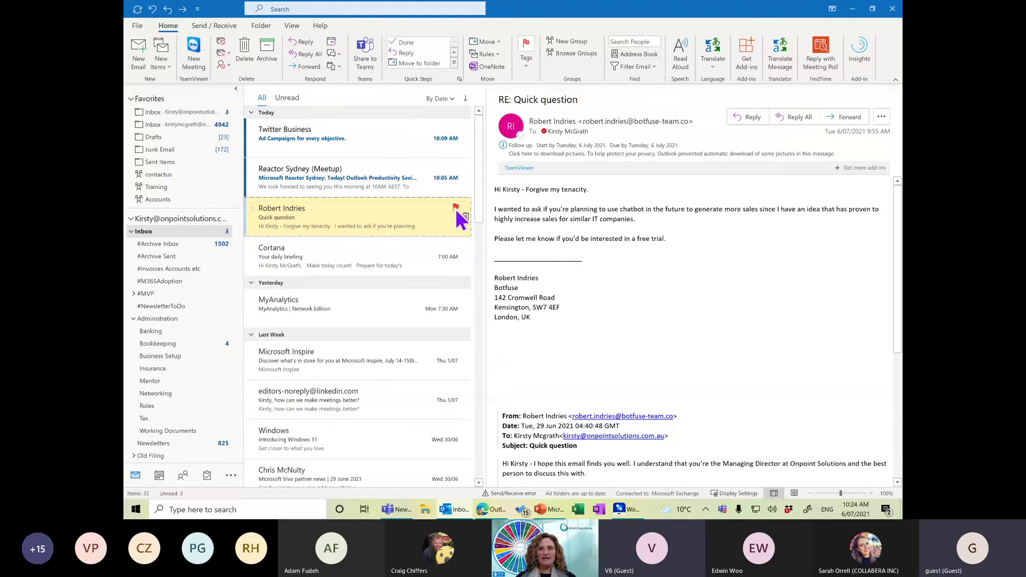
click(293, 27)
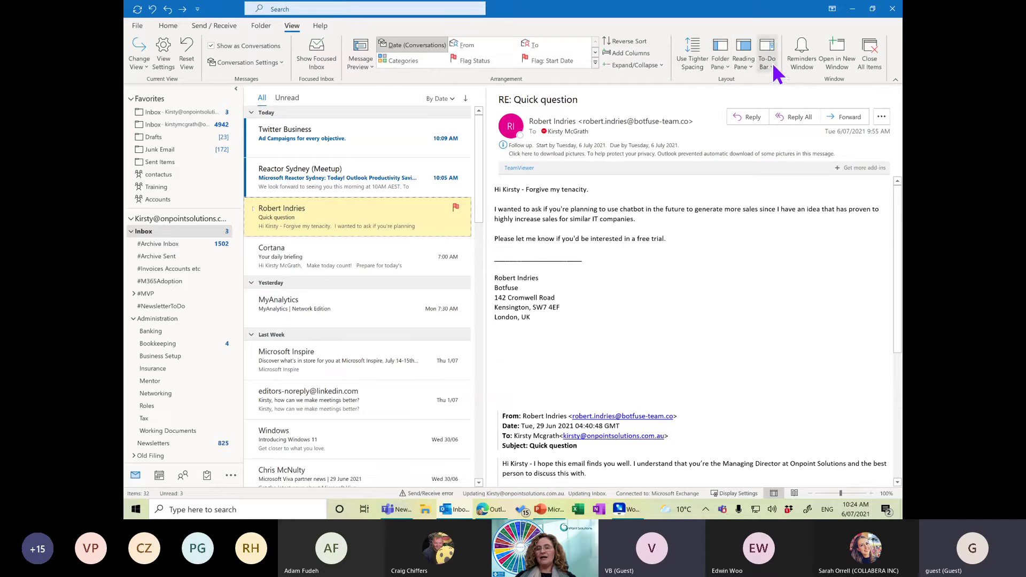
click(770, 64)
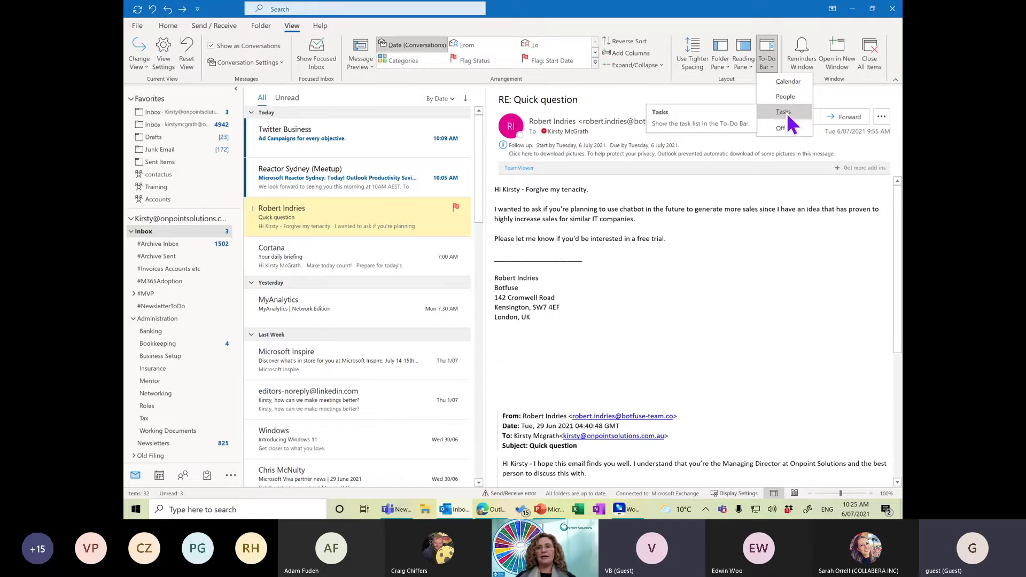
click(344, 231)
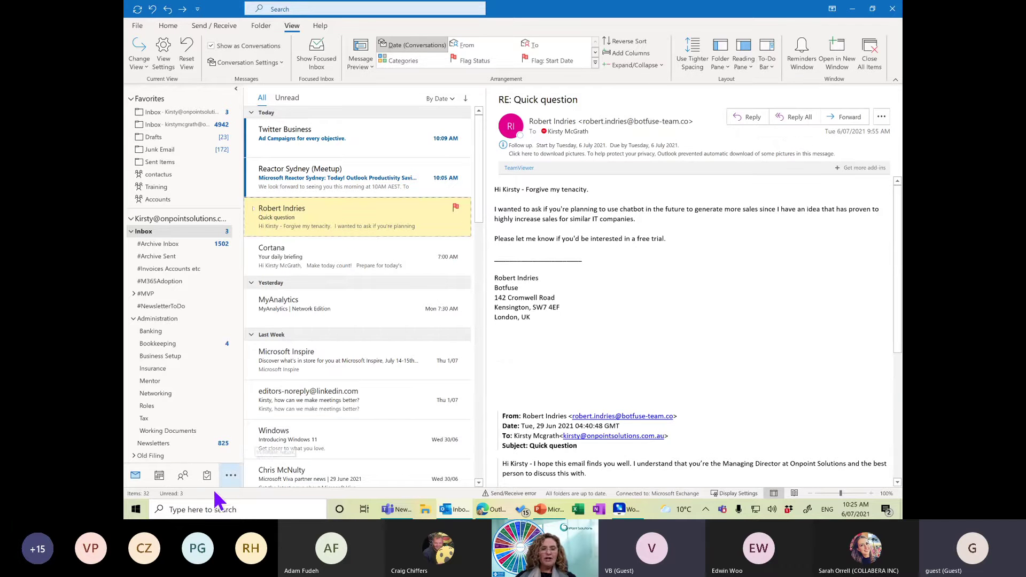
mouse_move(207, 485)
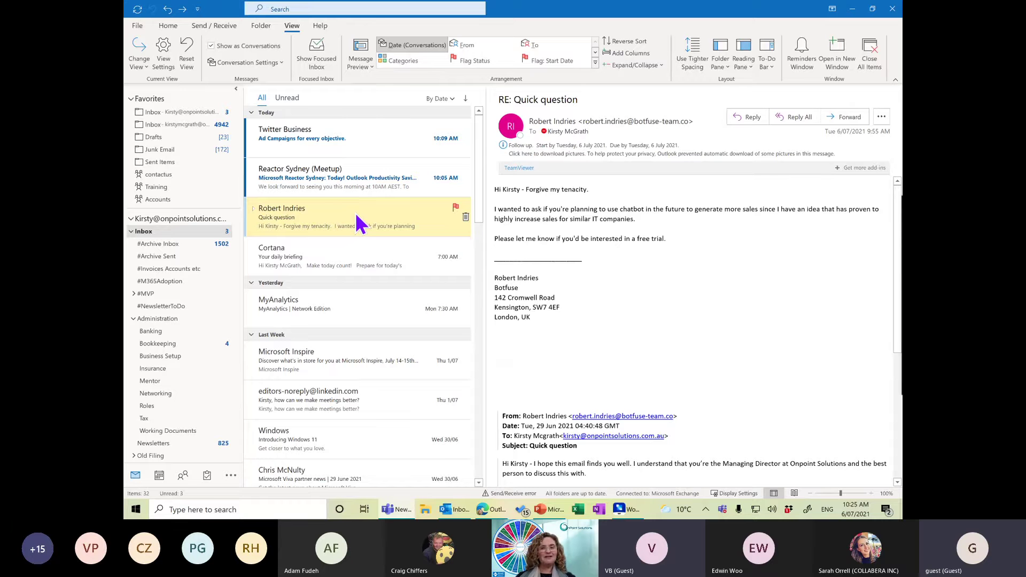
Flag the Quick question email for follow-up This Week.
click(169, 26)
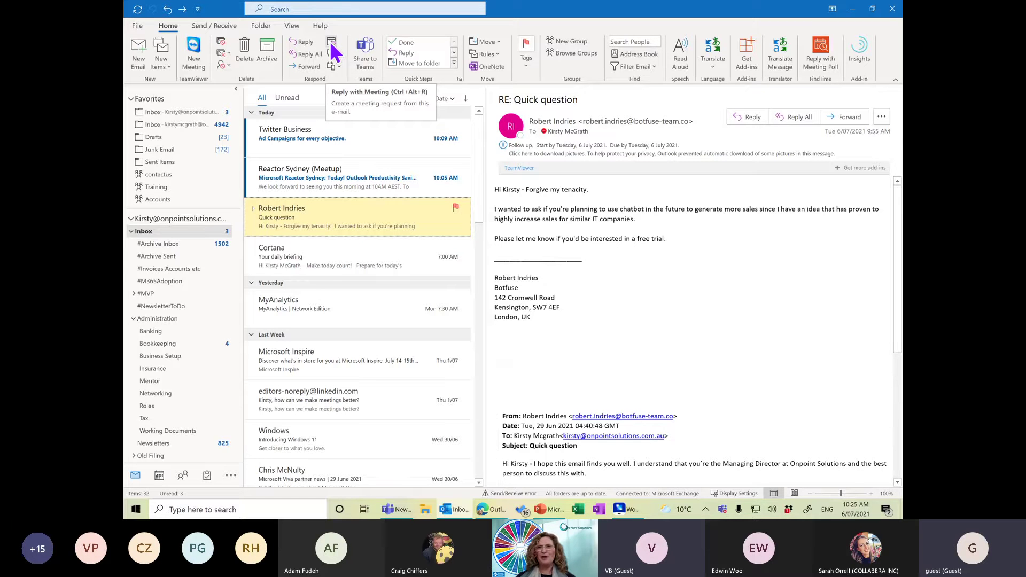
right_click(314, 216)
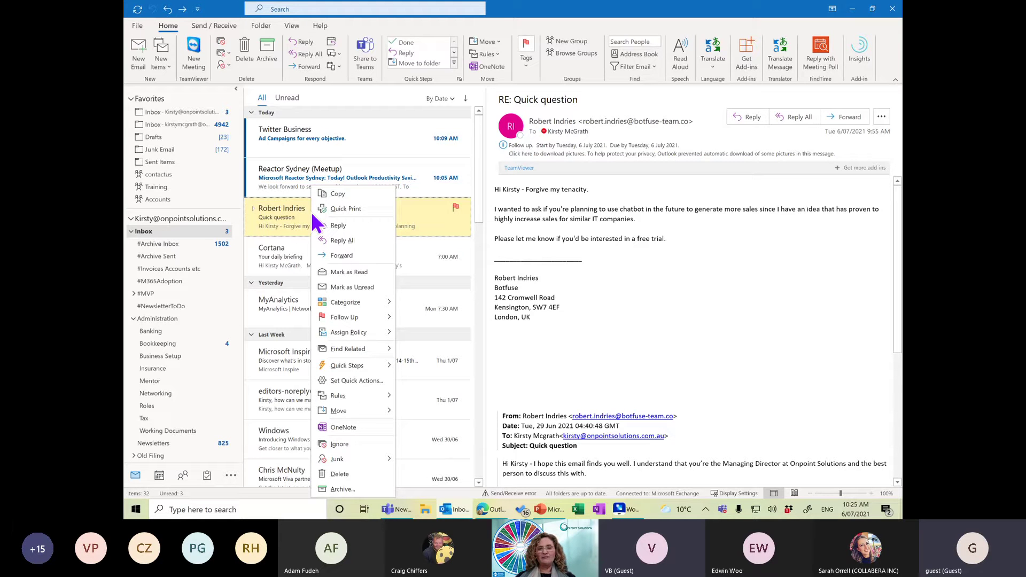
click(525, 63)
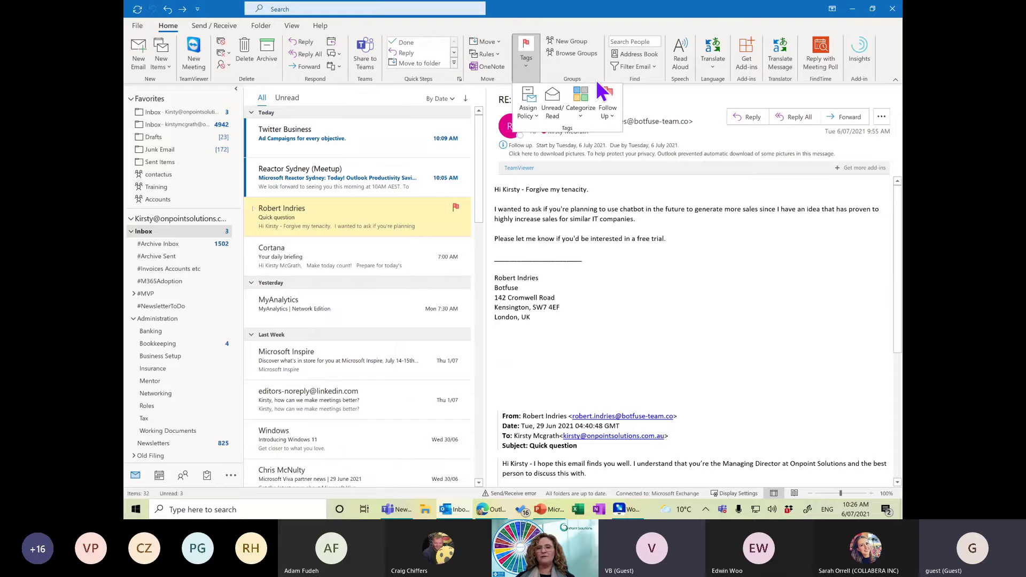
click(607, 104)
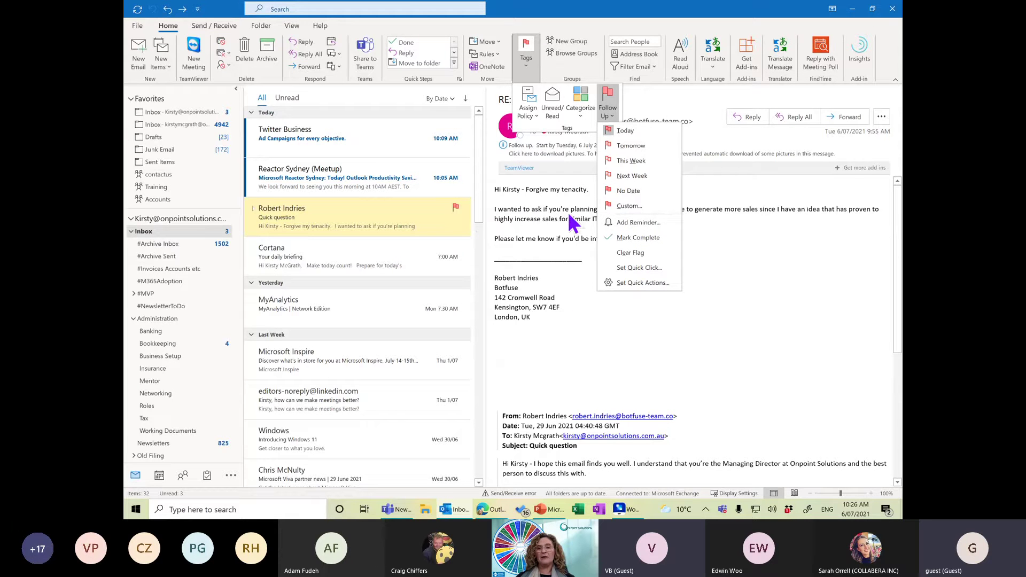
click(633, 162)
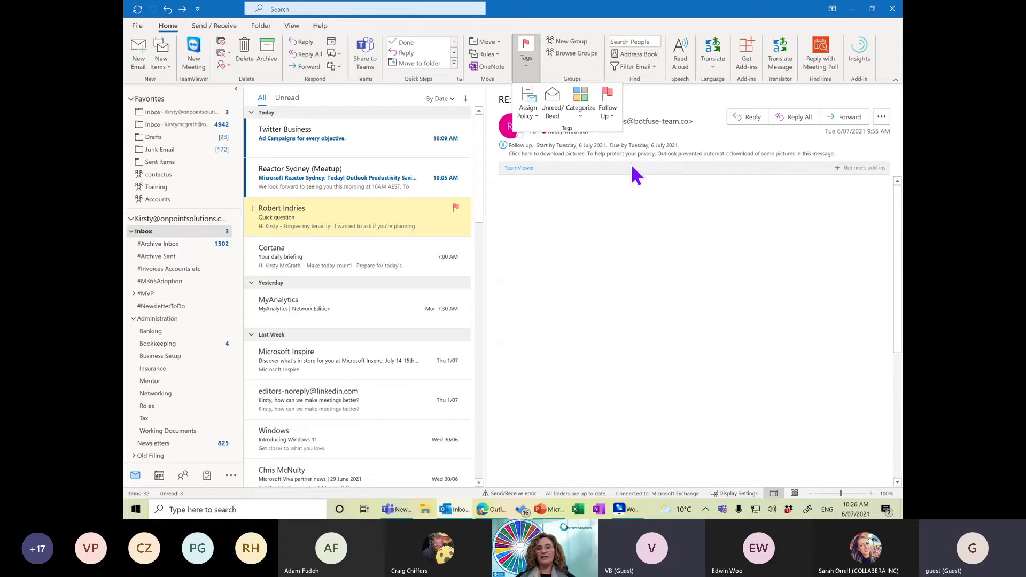
click(609, 113)
click(554, 209)
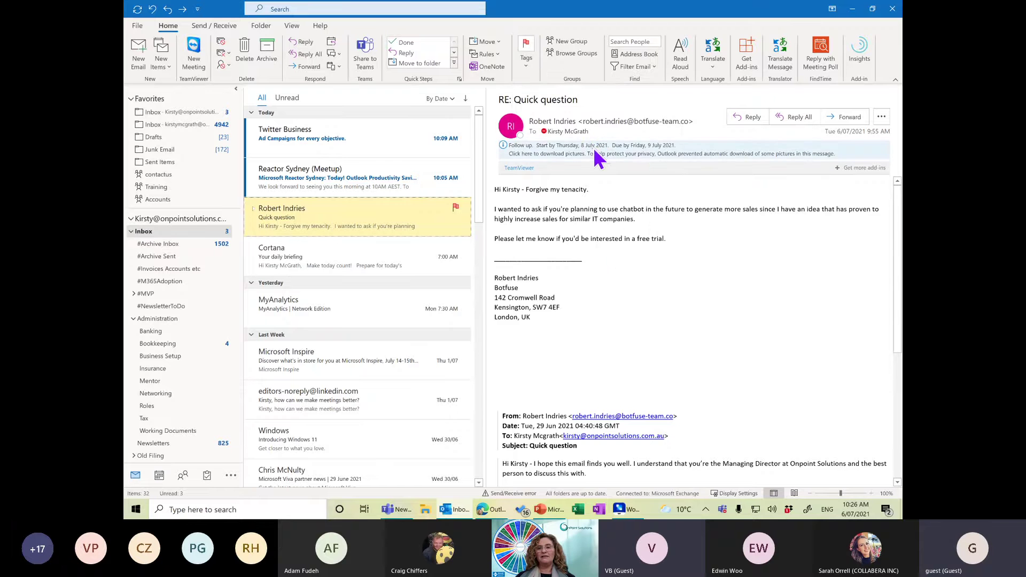
Add a follow-up reminder for Friday 9 July 2021 at 4:00 PM.
click(526, 54)
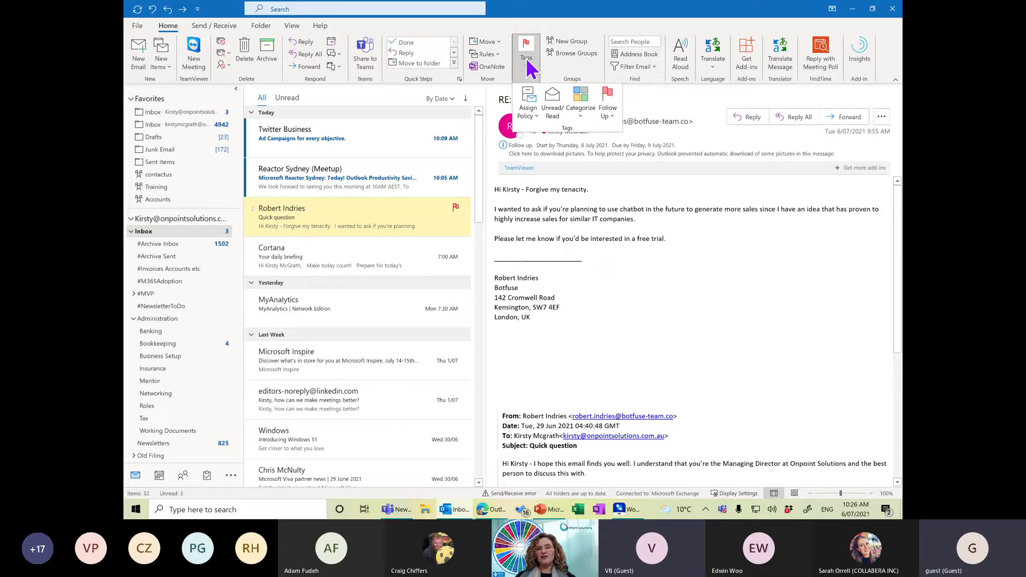
click(609, 109)
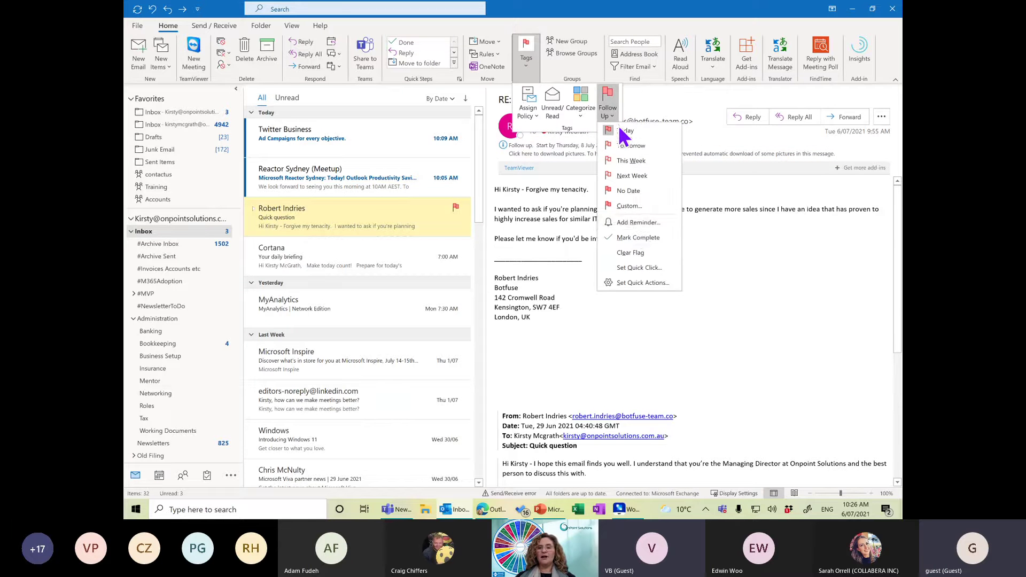
click(637, 223)
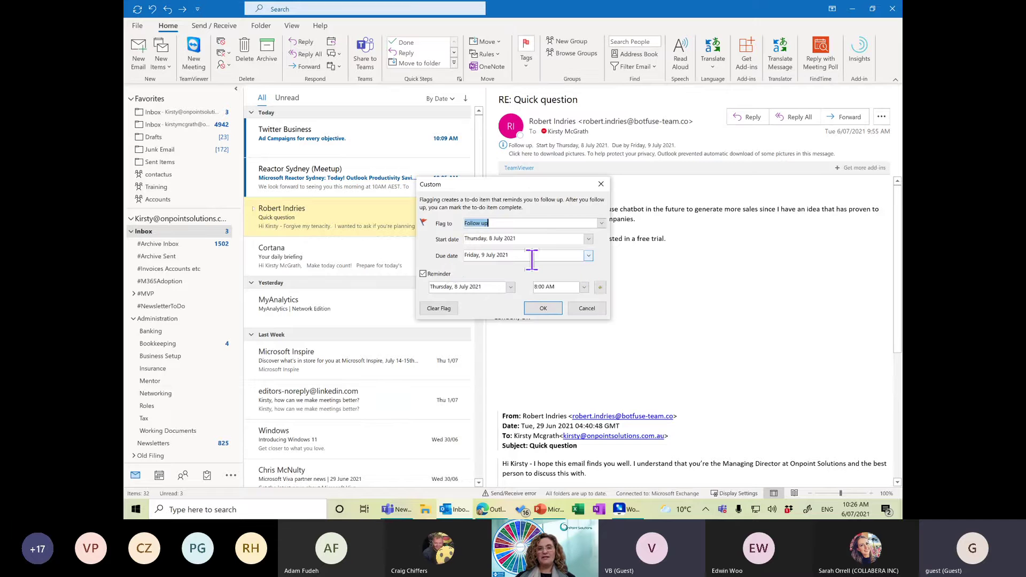
click(584, 287)
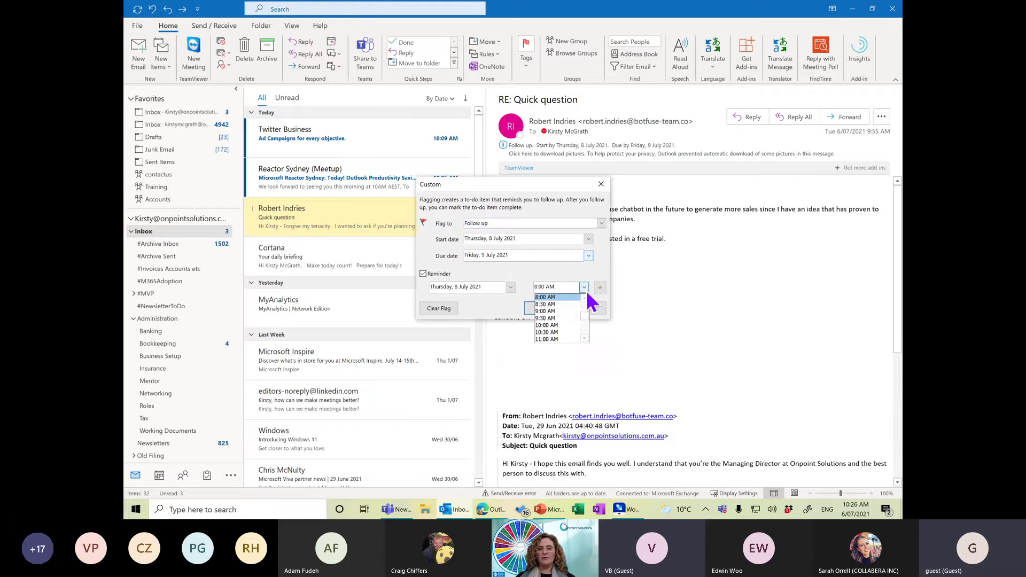
click(511, 287)
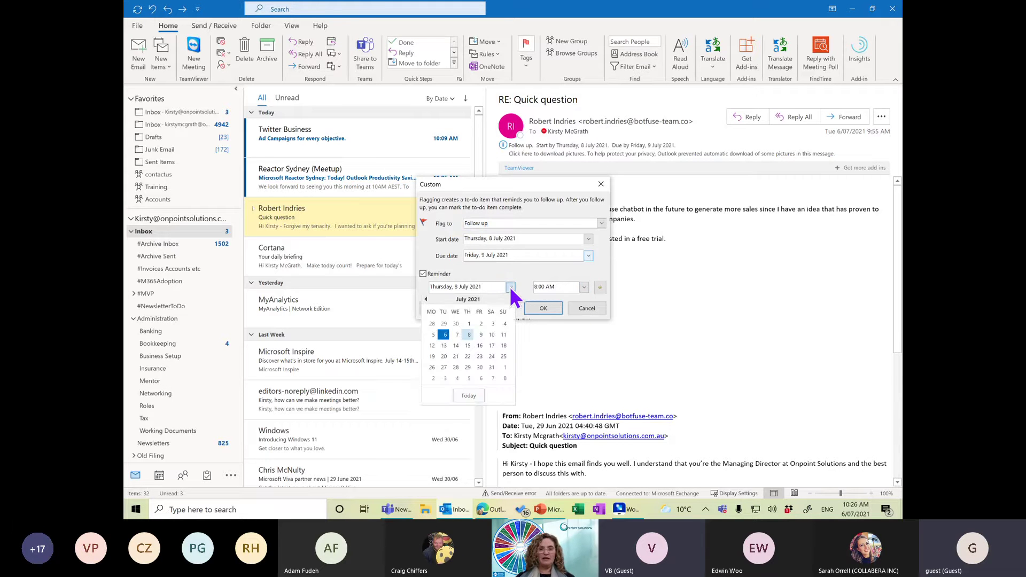
click(481, 335)
click(585, 287)
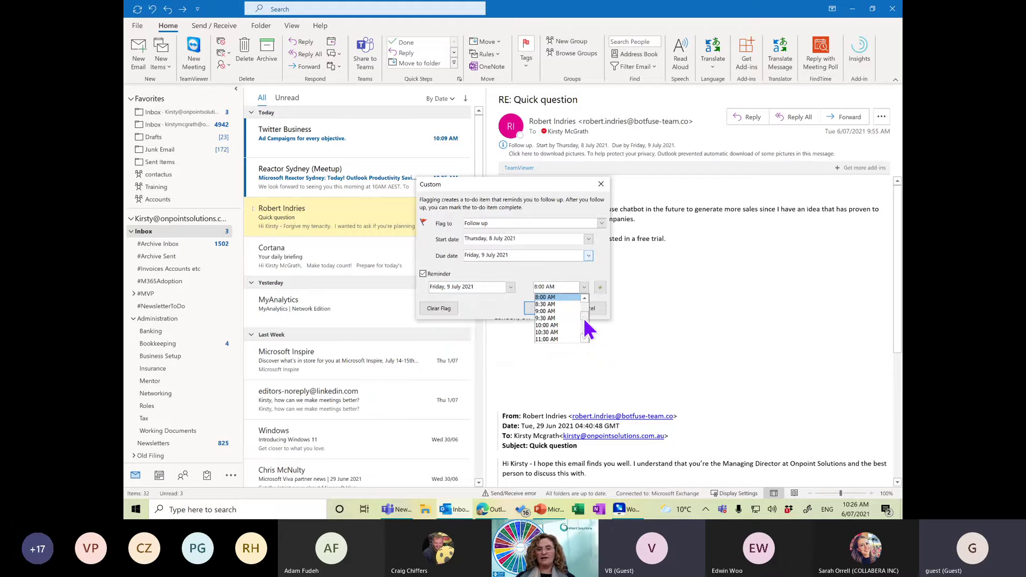
scroll(585, 323, down, 4)
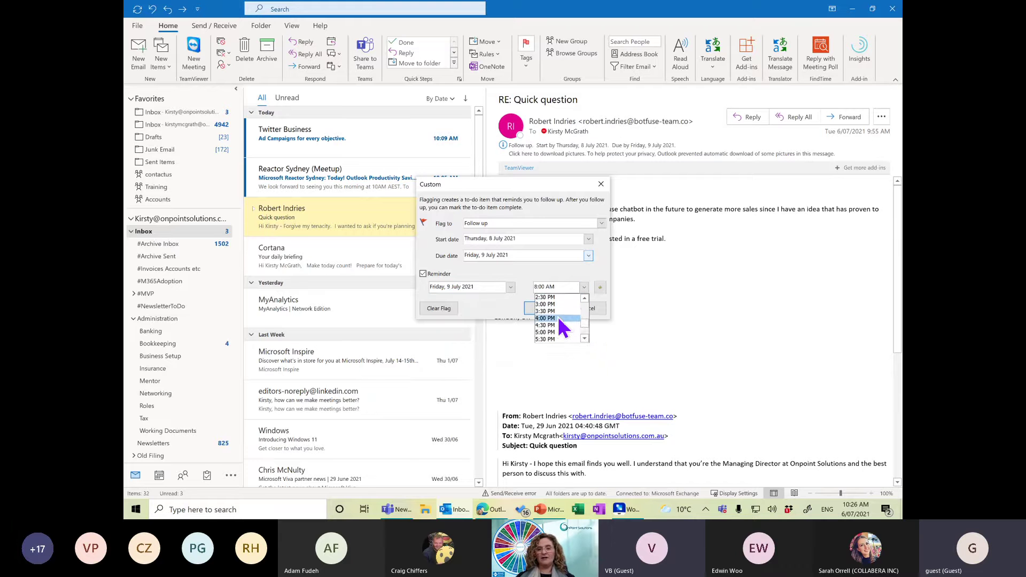
click(557, 319)
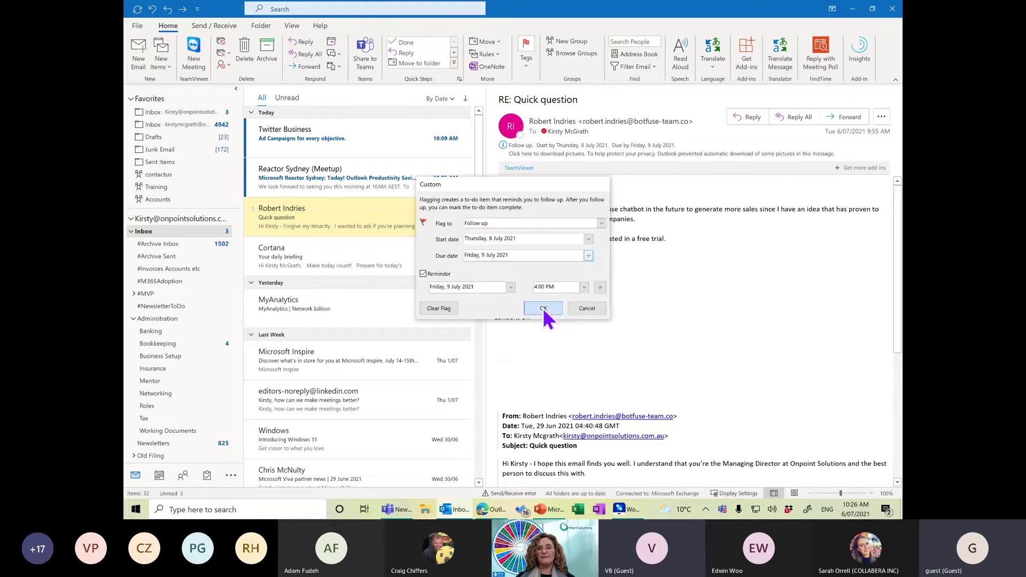
click(543, 308)
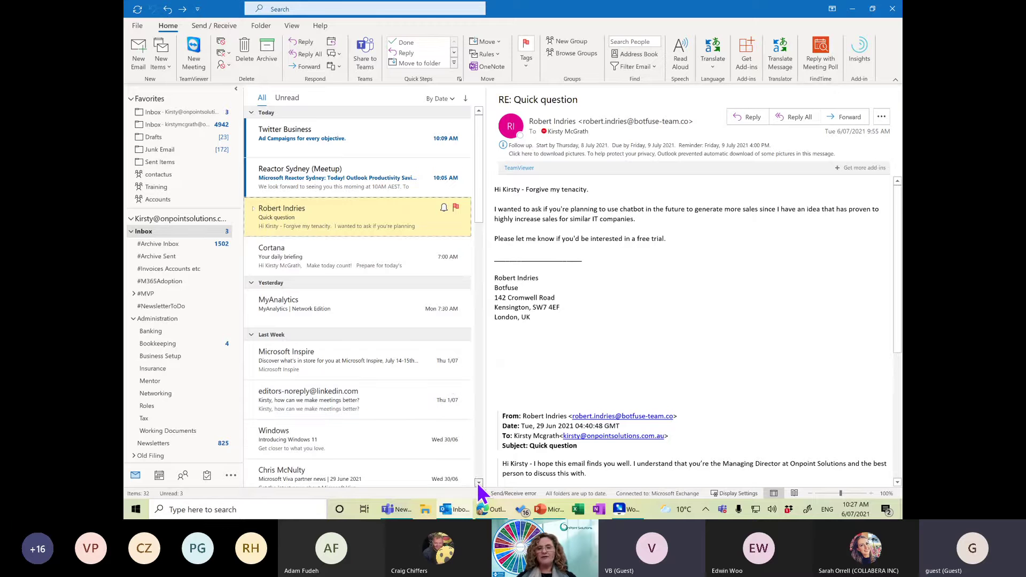
Scroll down the message list and open The Good Guys newsletter email.
click(479, 482)
click(479, 482)
click(479, 483)
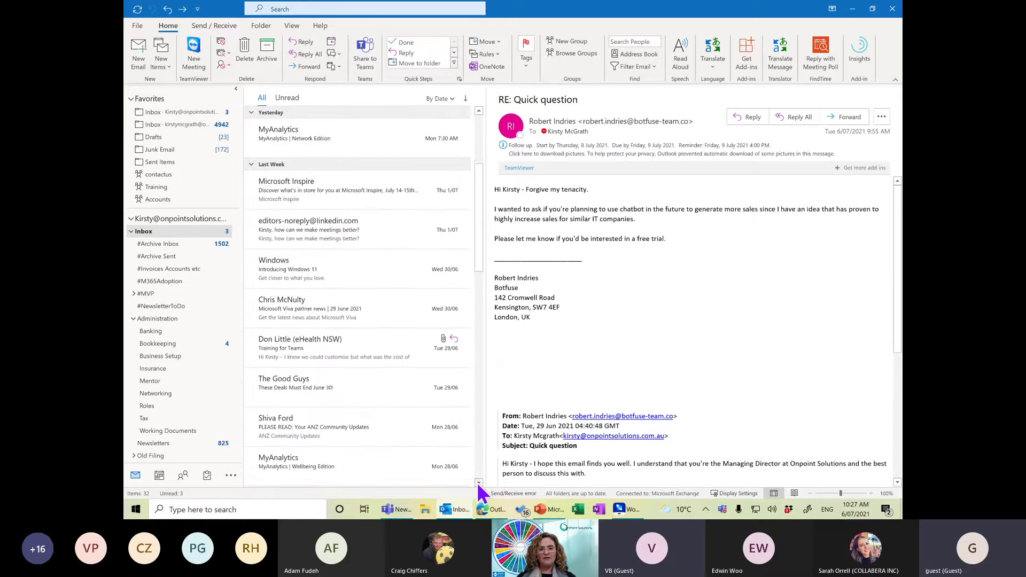
click(479, 483)
click(332, 368)
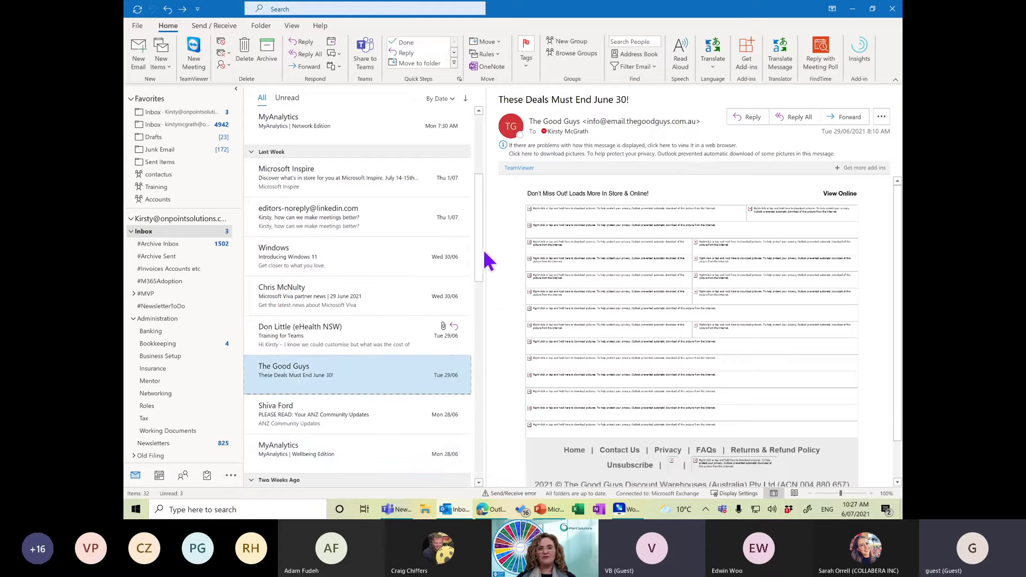
Download the newsletter's blocked pictures and collapse the Administration folder.
click(665, 153)
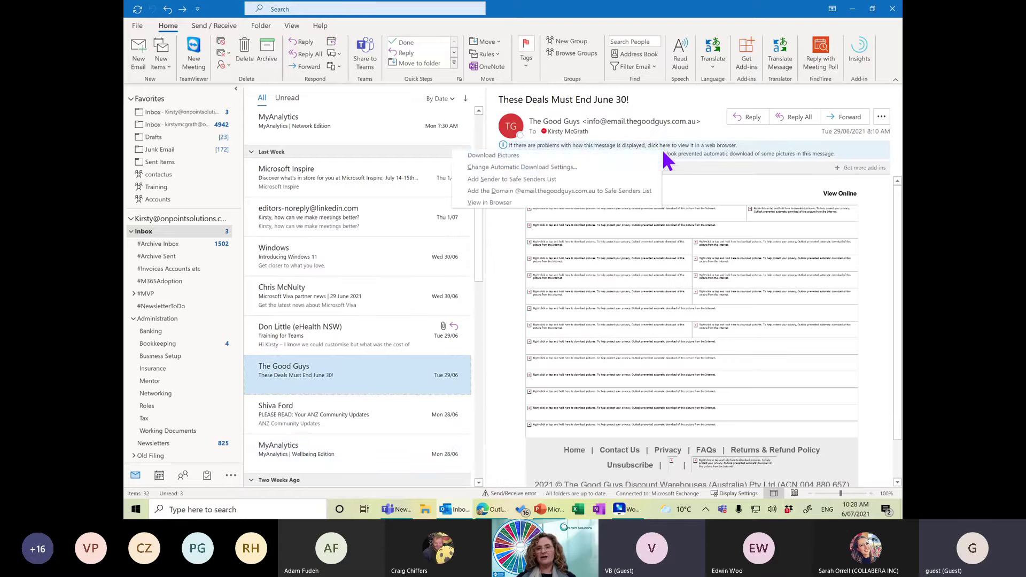
click(532, 160)
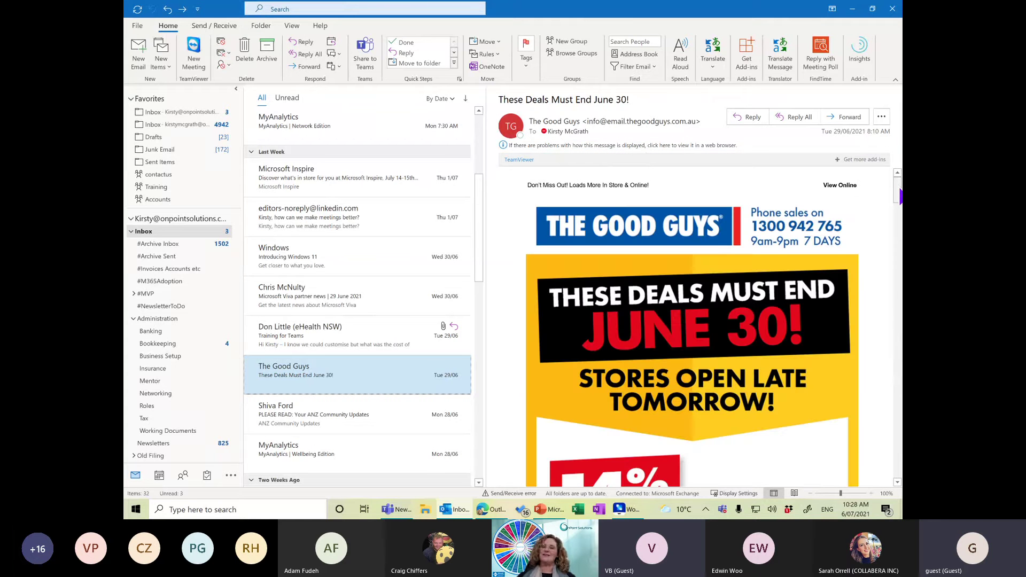
drag(901, 195, 901, 267)
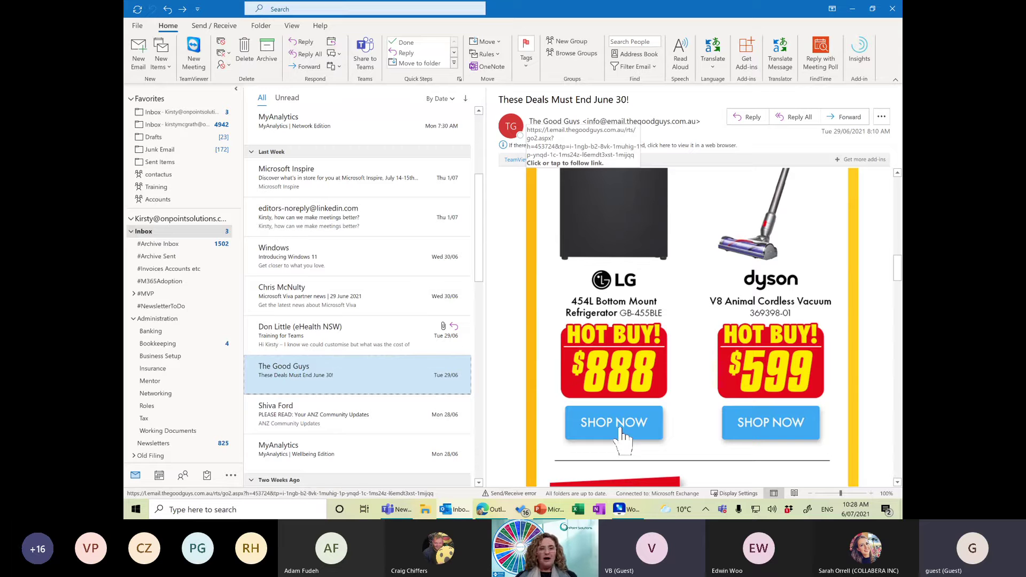
click(134, 321)
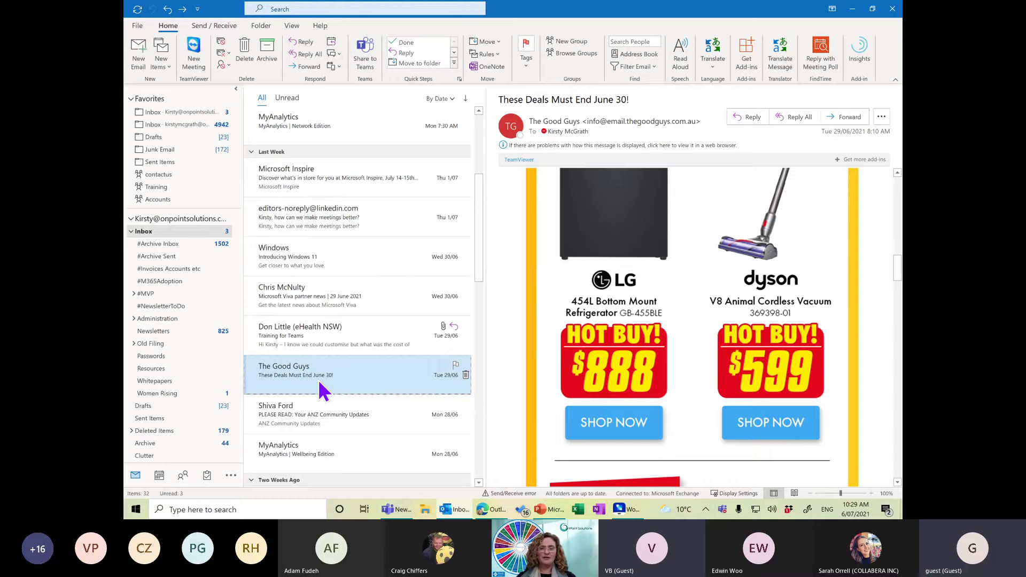
Add an Always Move Messages From: The Good Guys rule targeting the Newsletters folder.
right_click(320, 381)
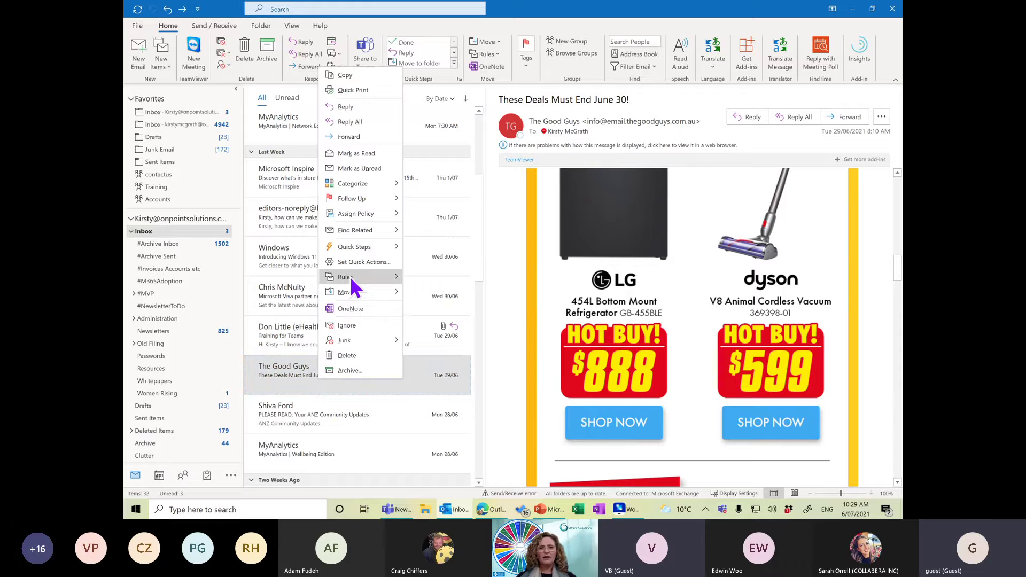
mouse_move(351, 277)
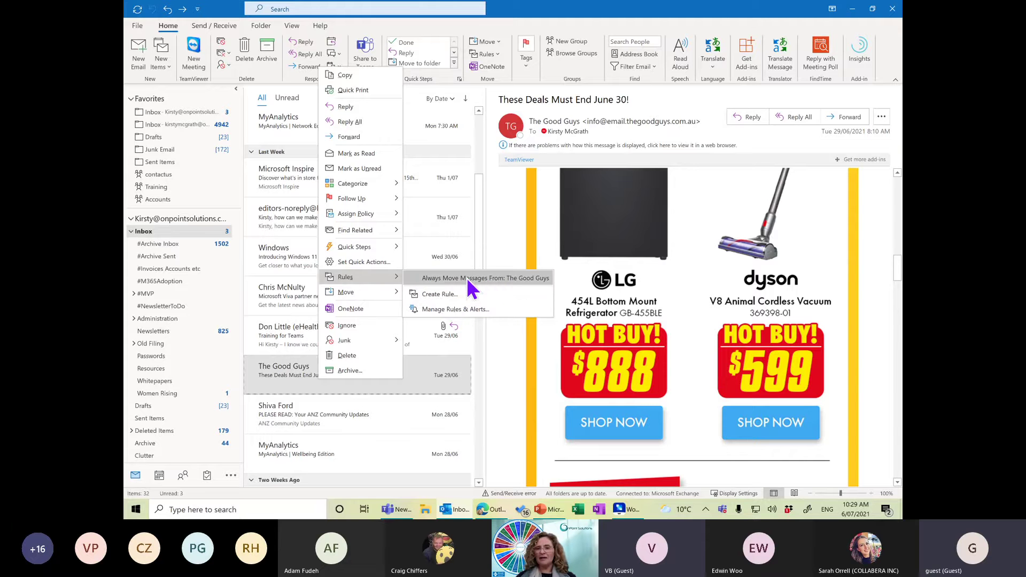
click(467, 278)
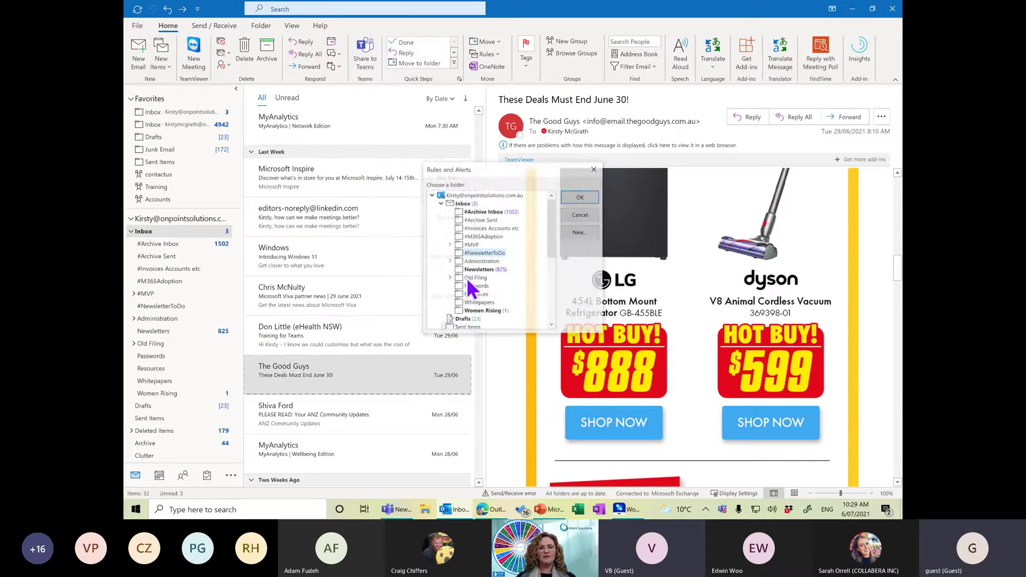
click(479, 270)
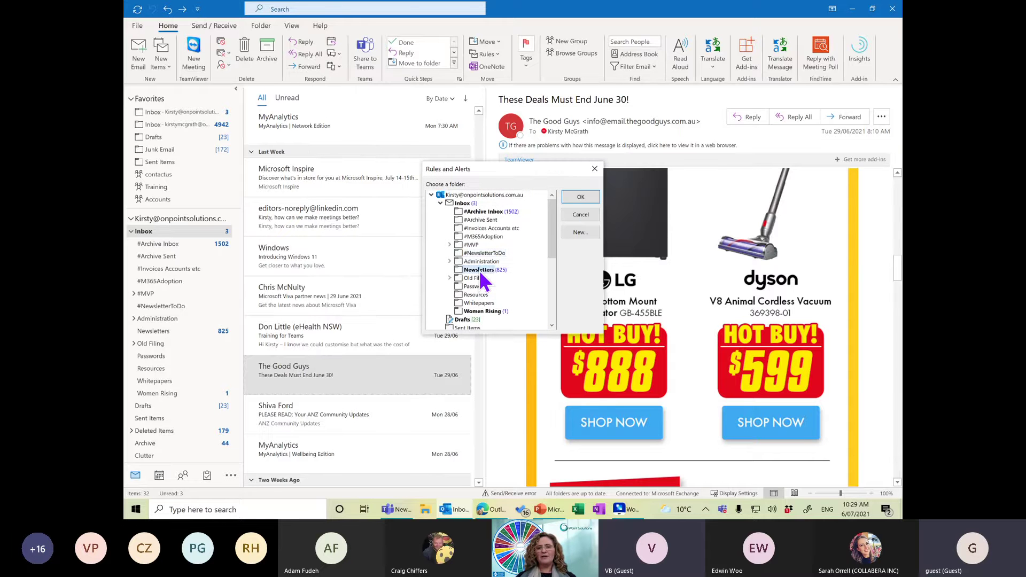
click(581, 196)
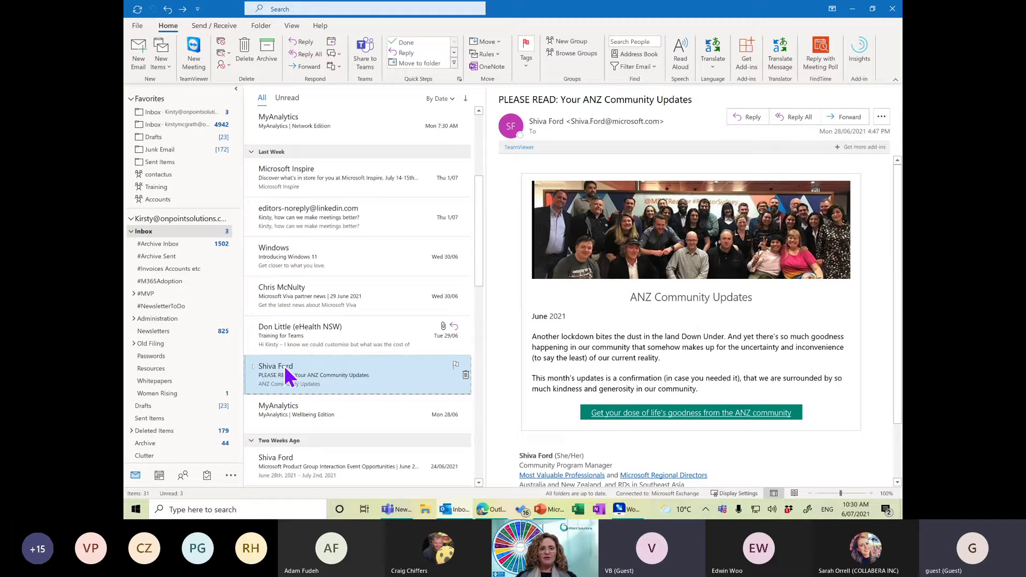
Create a rule from the Introducing Windows 11 email moving it to Newsletters, then go to Advanced Options.
click(288, 256)
right_click(289, 256)
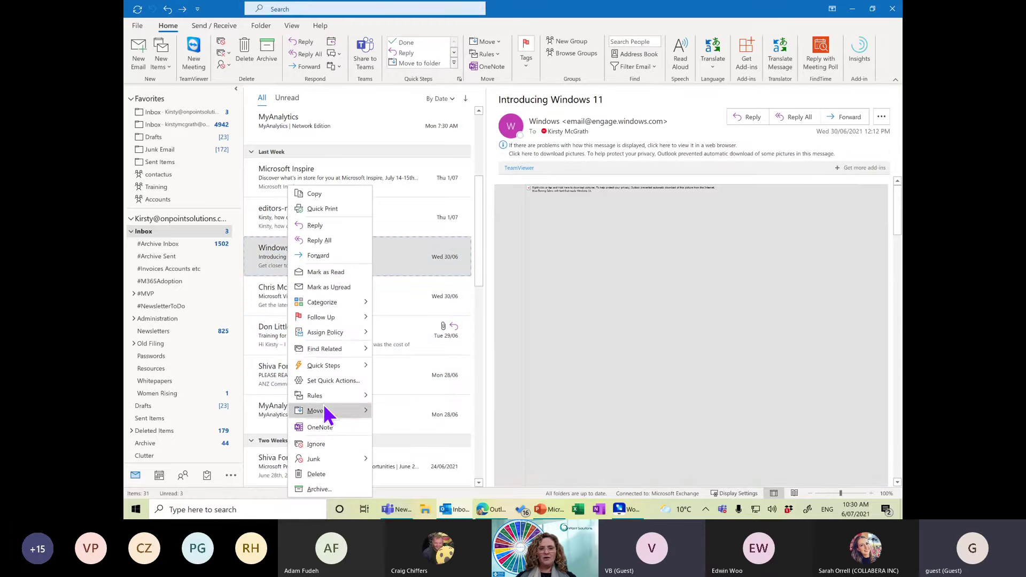
mouse_move(322, 399)
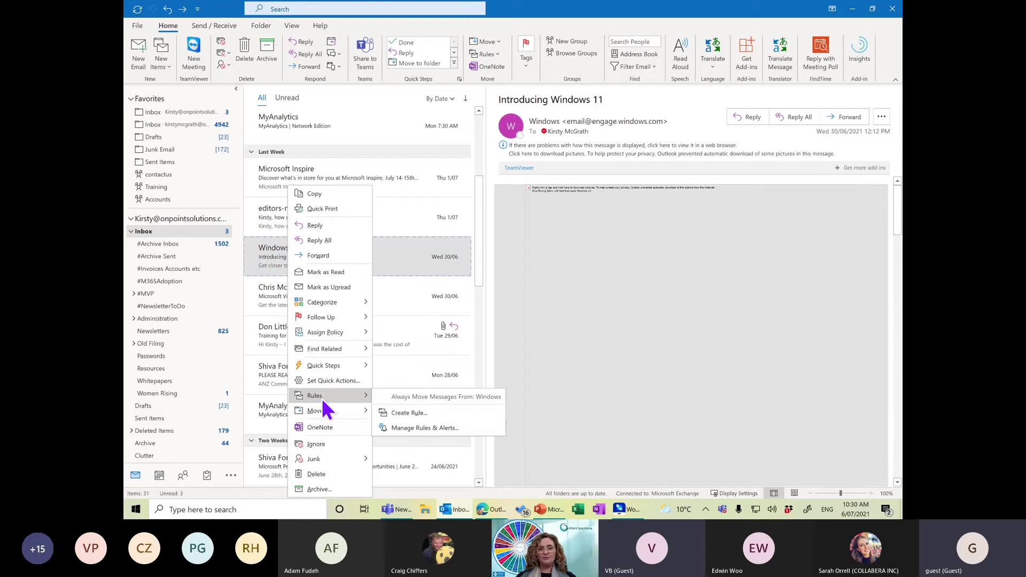
click(421, 415)
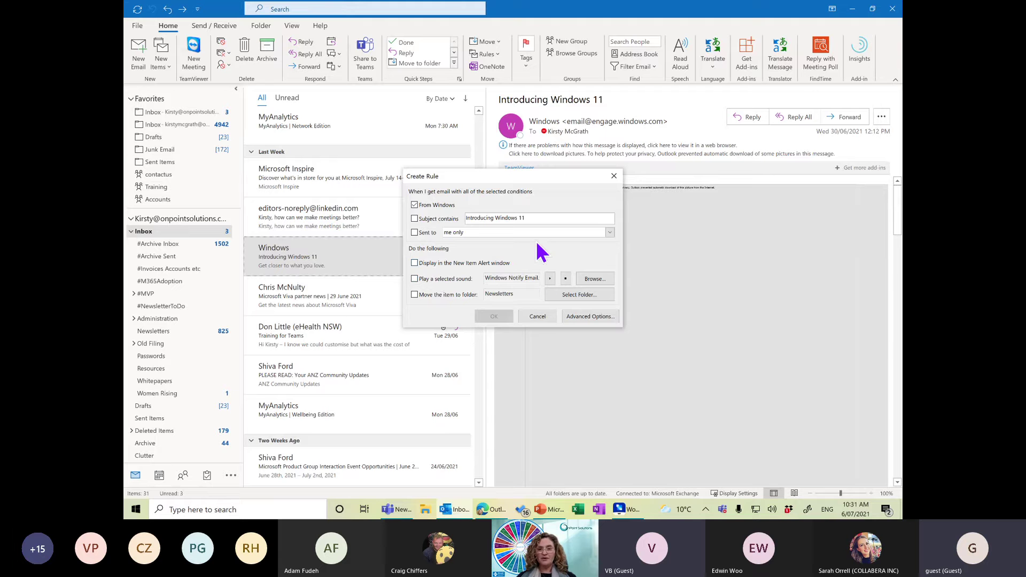
click(416, 295)
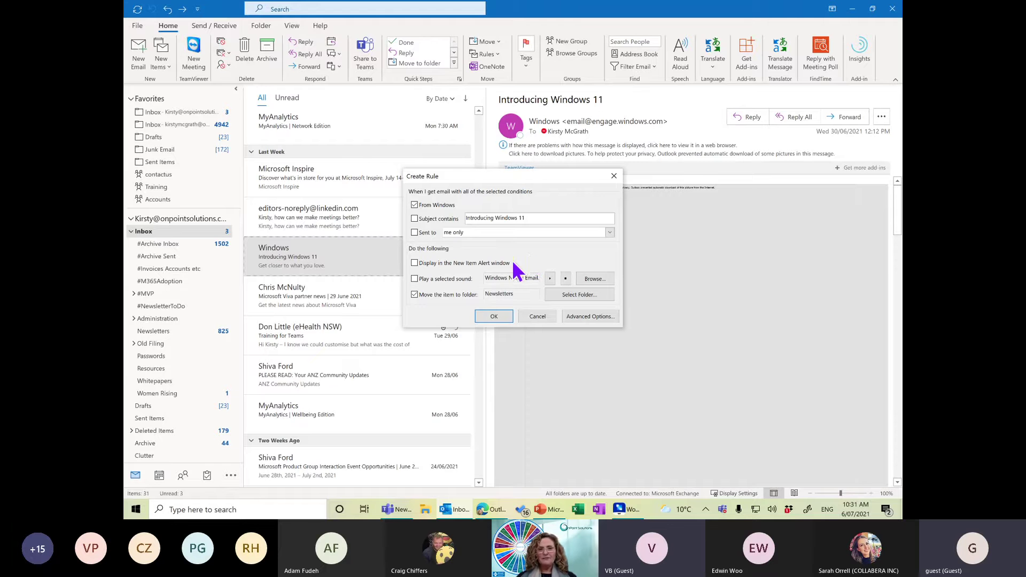
click(415, 294)
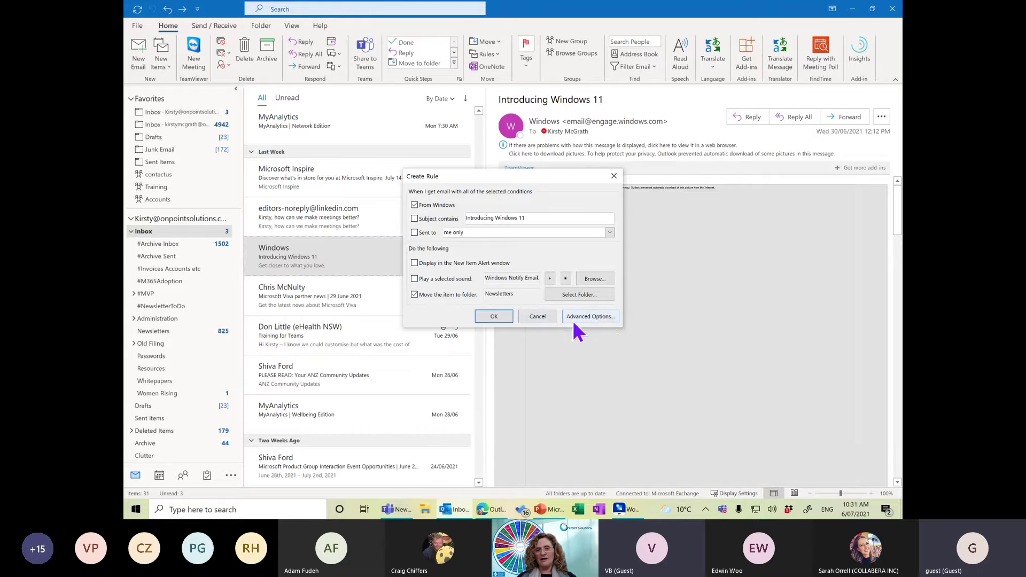
click(605, 319)
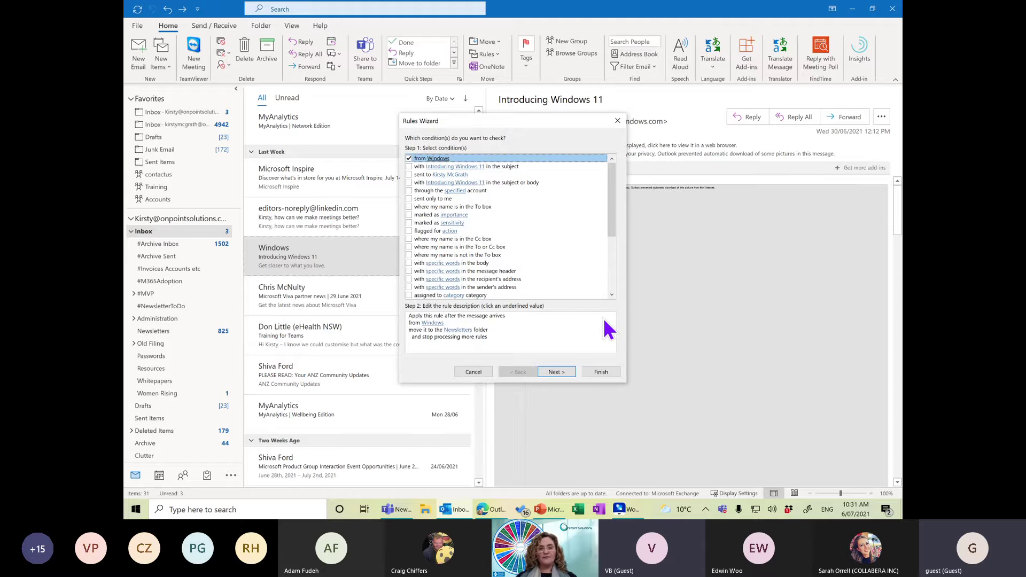
Confirm the Newsletters destination in the rule description and continue to the rule's actions.
click(457, 334)
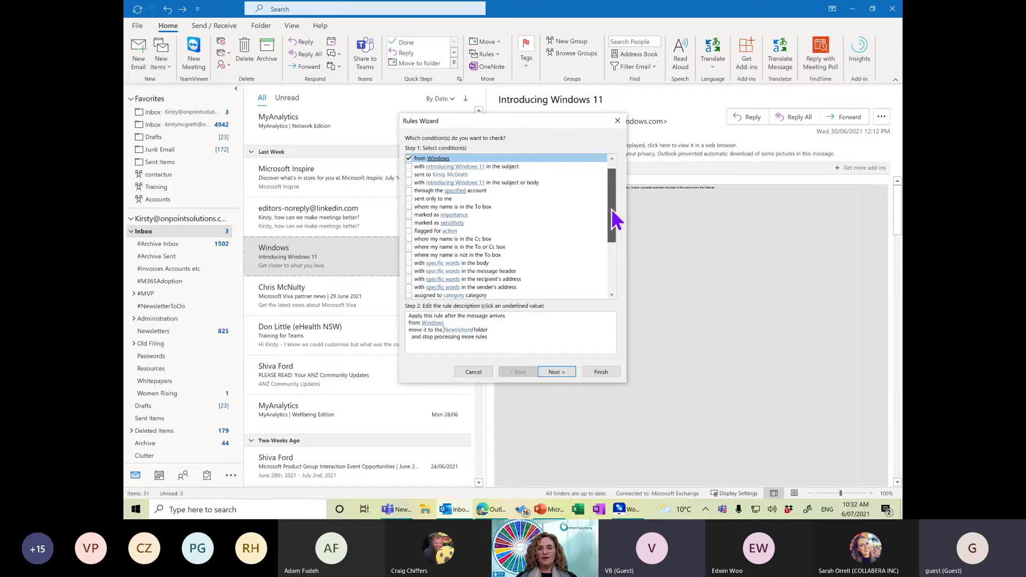
drag(613, 213, 610, 190)
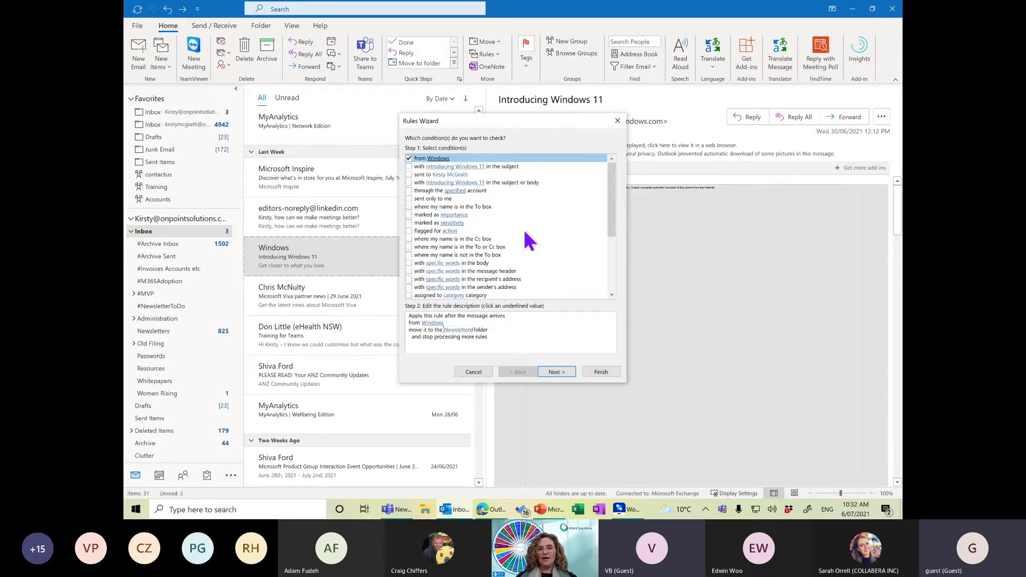
scroll(614, 229, down, 4)
drag(610, 273, 607, 172)
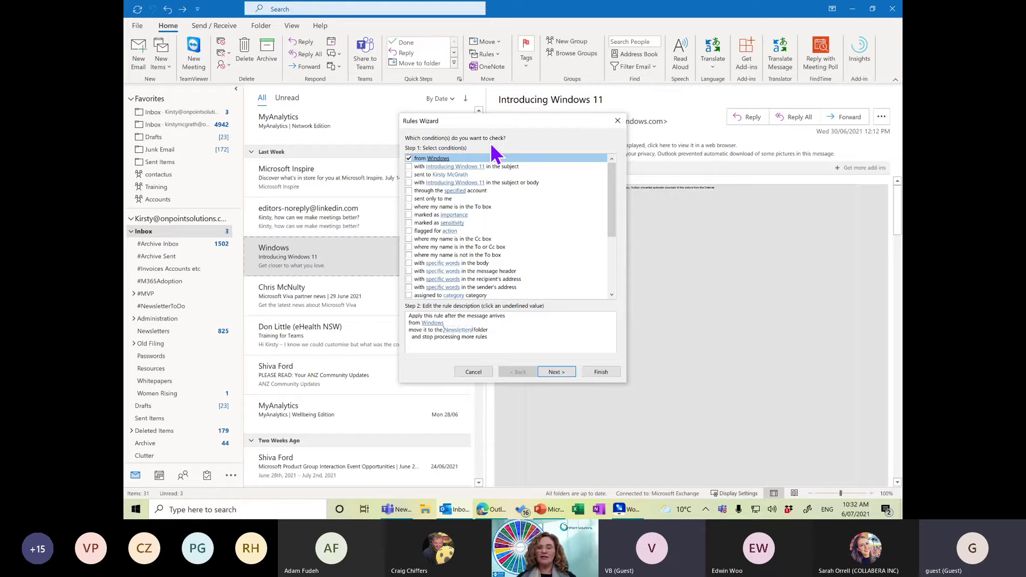
click(561, 372)
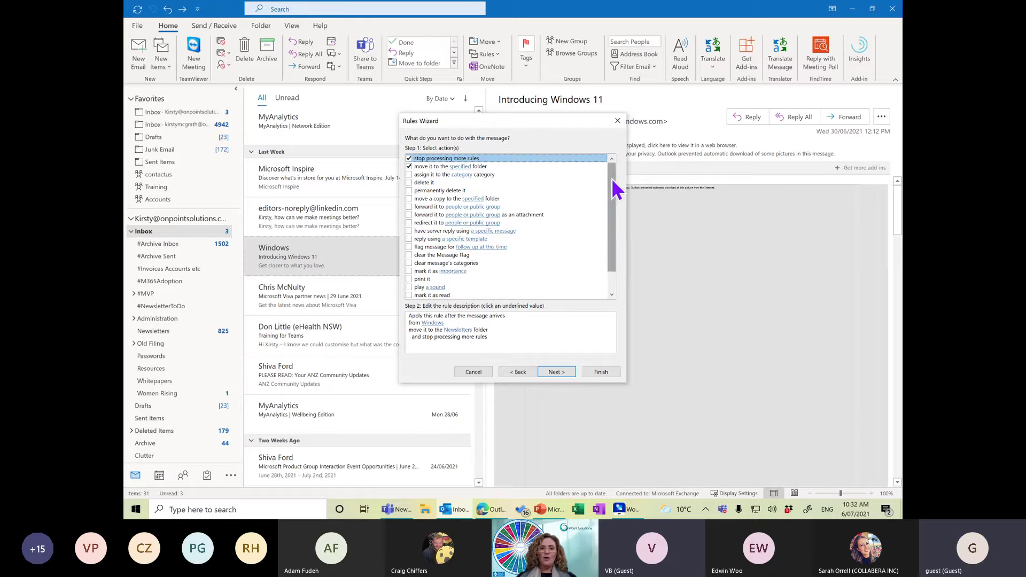
Add an exception for mail with my name in the To or Cc box, then save the rule.
scroll(614, 183, down, 1)
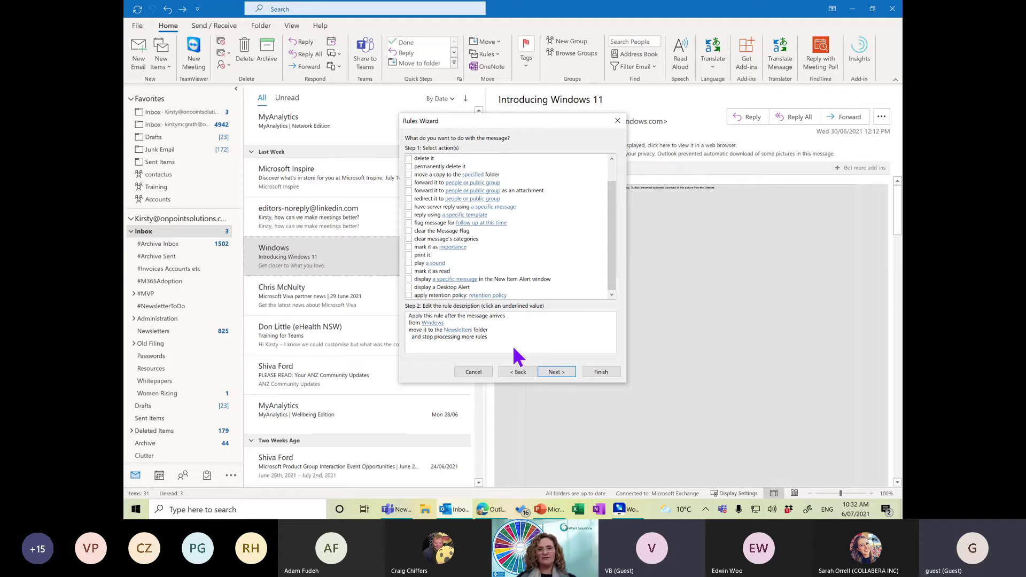
click(560, 372)
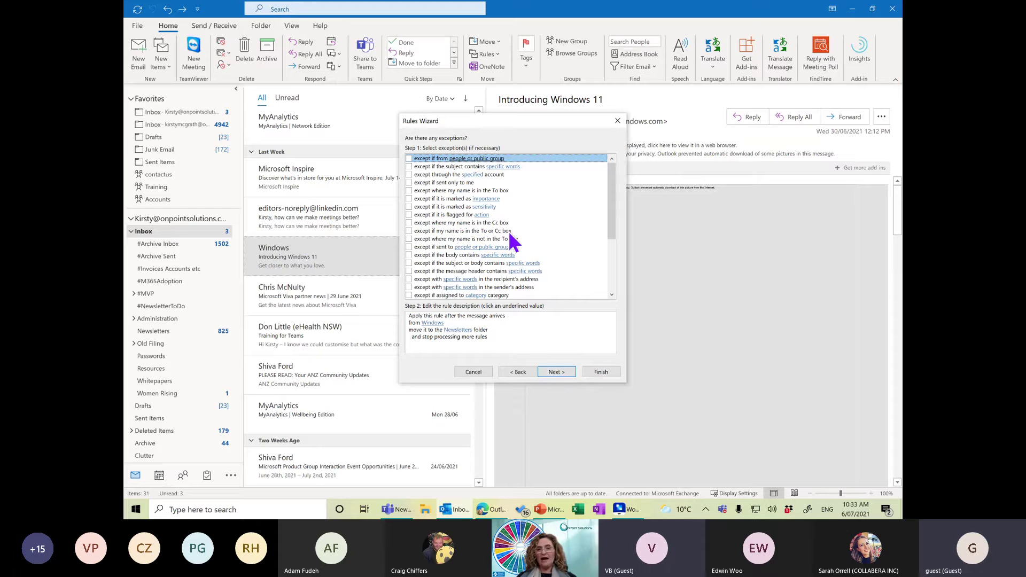
click(409, 231)
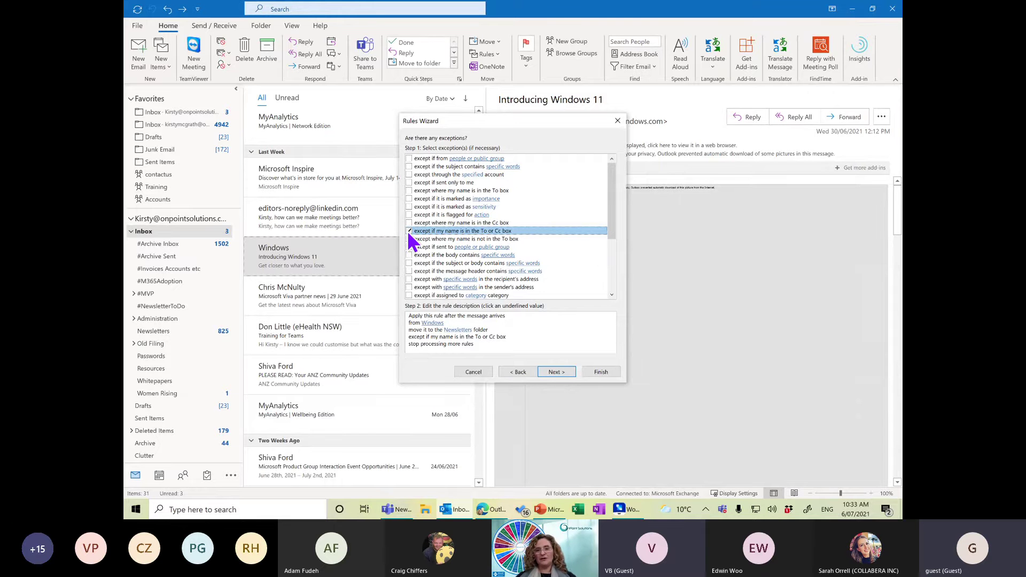
click(603, 374)
click(494, 316)
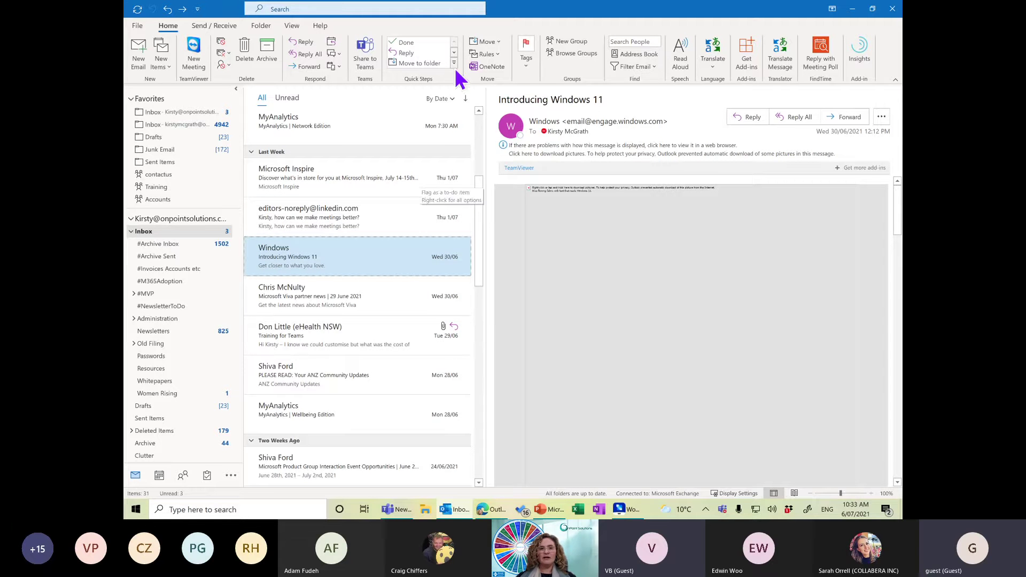
In Manage Rules & Alerts, switch off the Windows and client-only alert rules, keeping Microsoft Flow on.
click(488, 54)
click(517, 99)
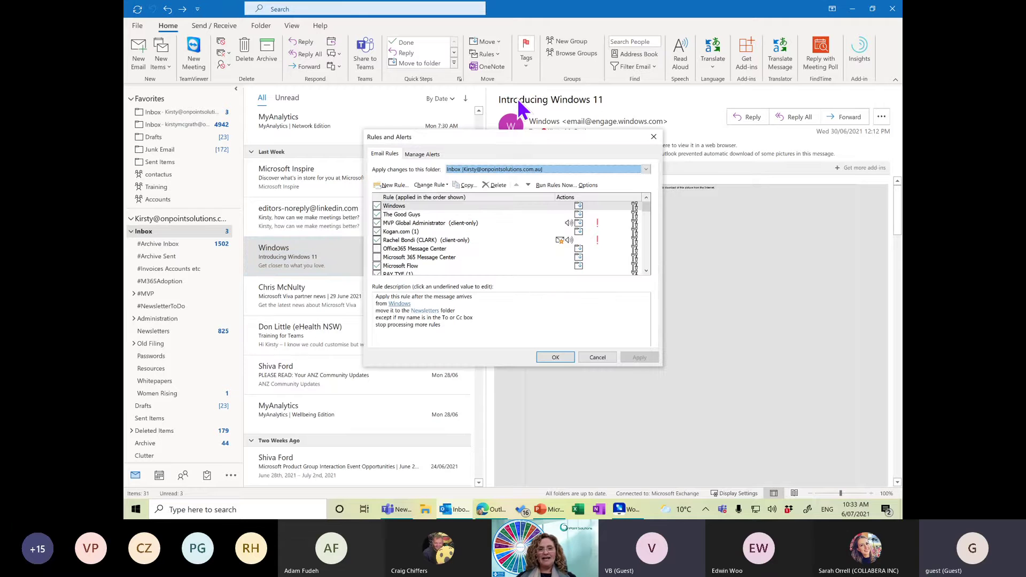
click(376, 205)
click(377, 223)
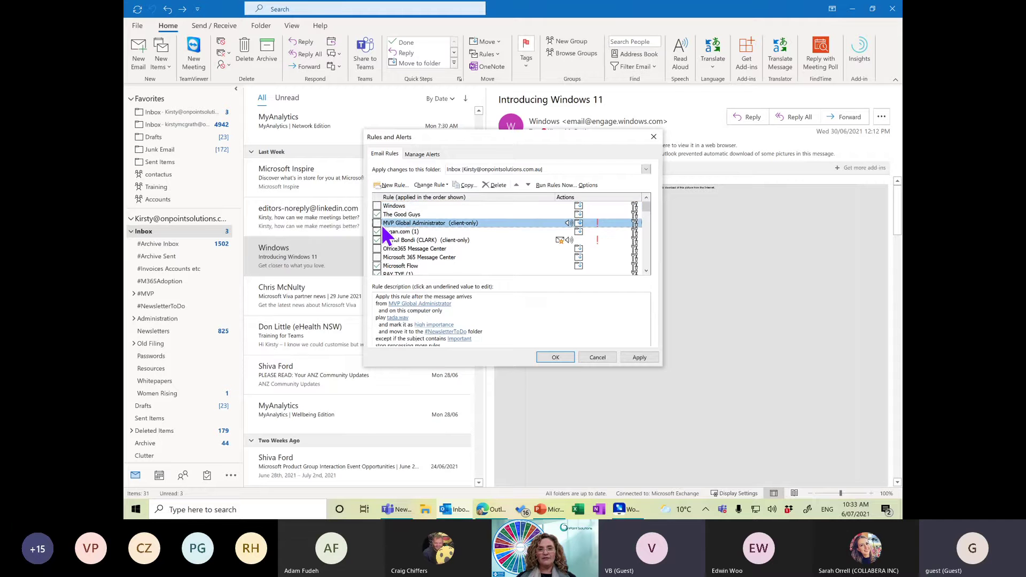
click(376, 240)
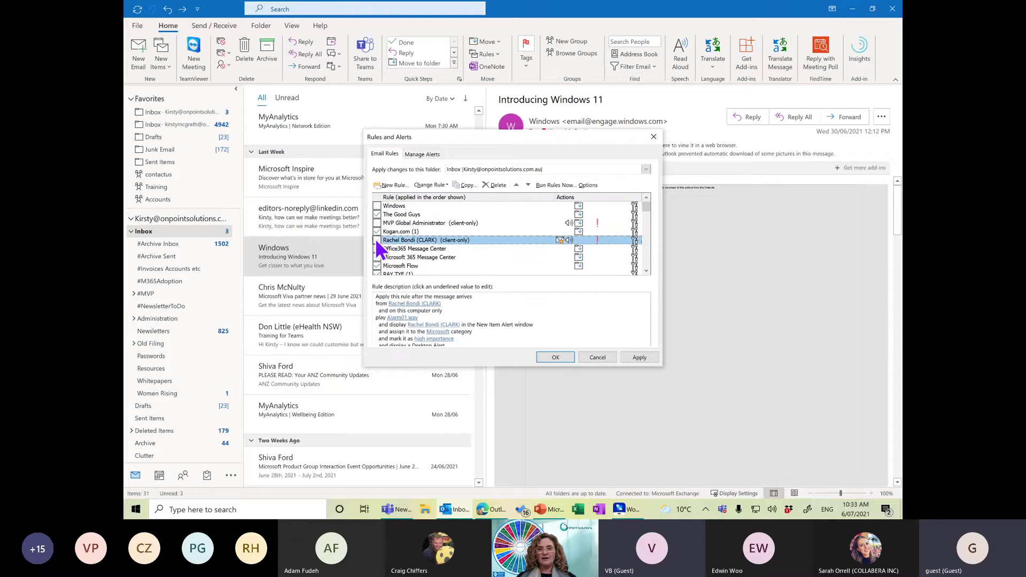
click(376, 270)
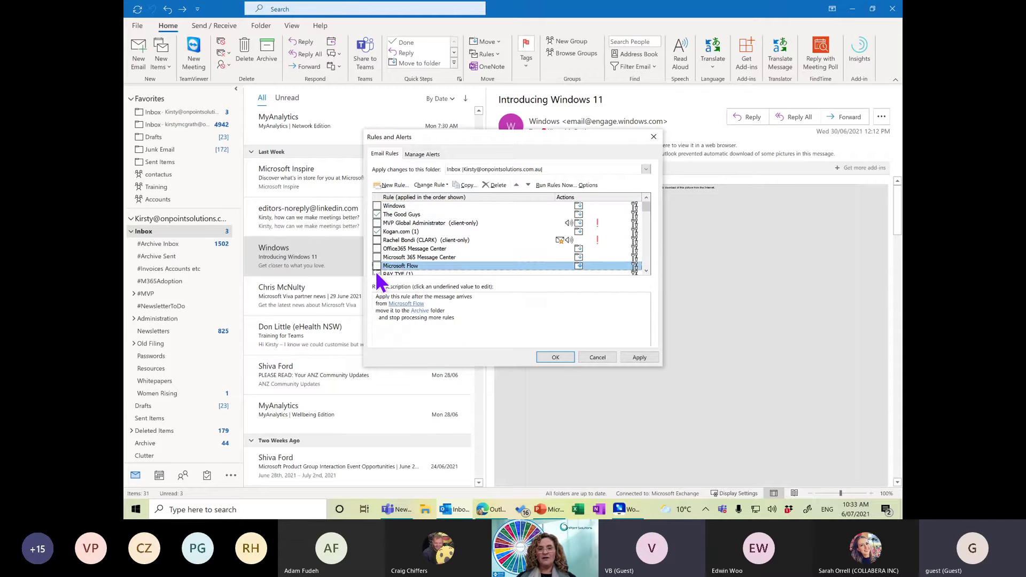
click(376, 272)
click(377, 257)
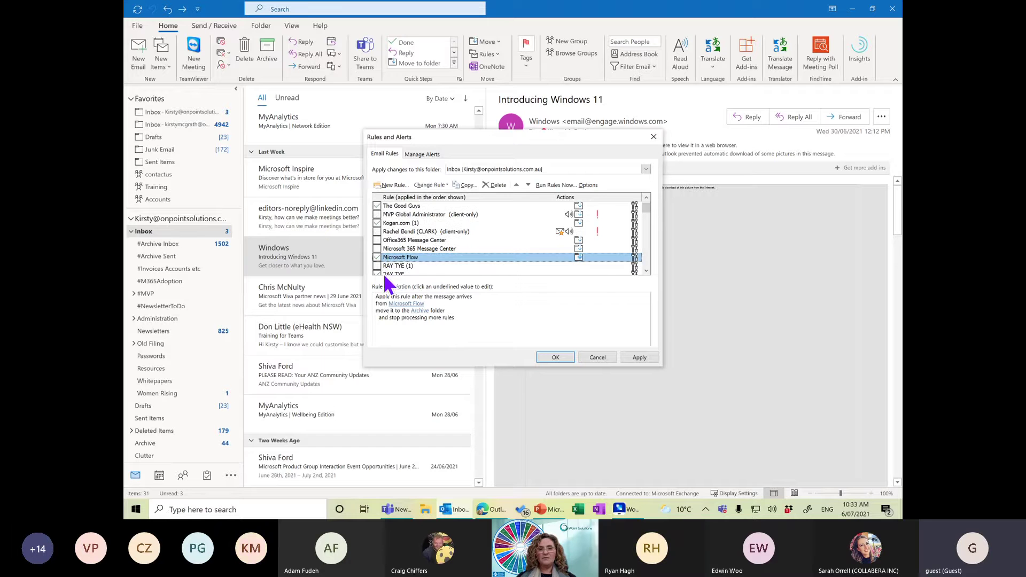
Switch off the forwarding rule further down, then apply and confirm the changes.
click(646, 271)
click(646, 271)
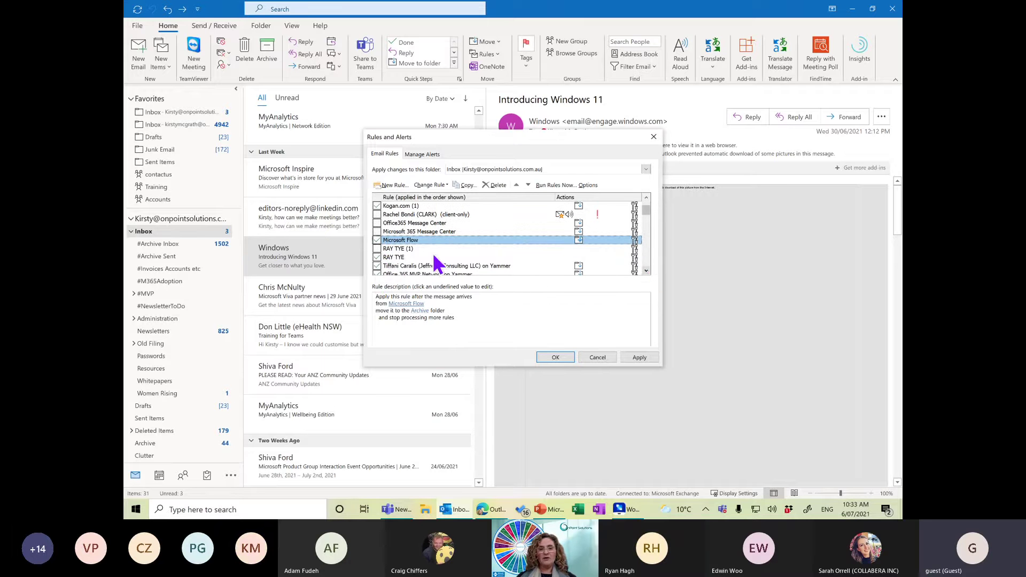
click(377, 258)
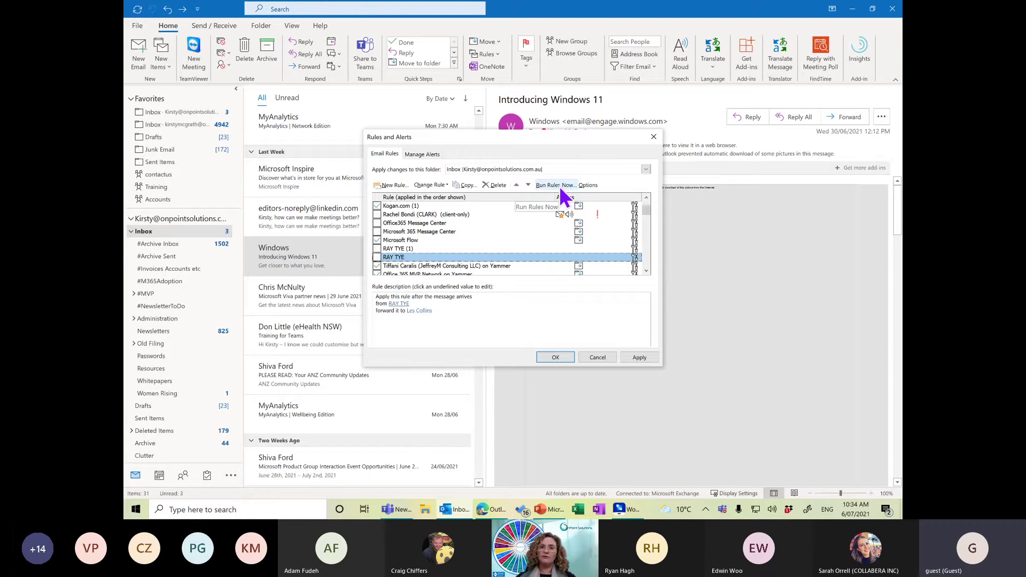
click(640, 356)
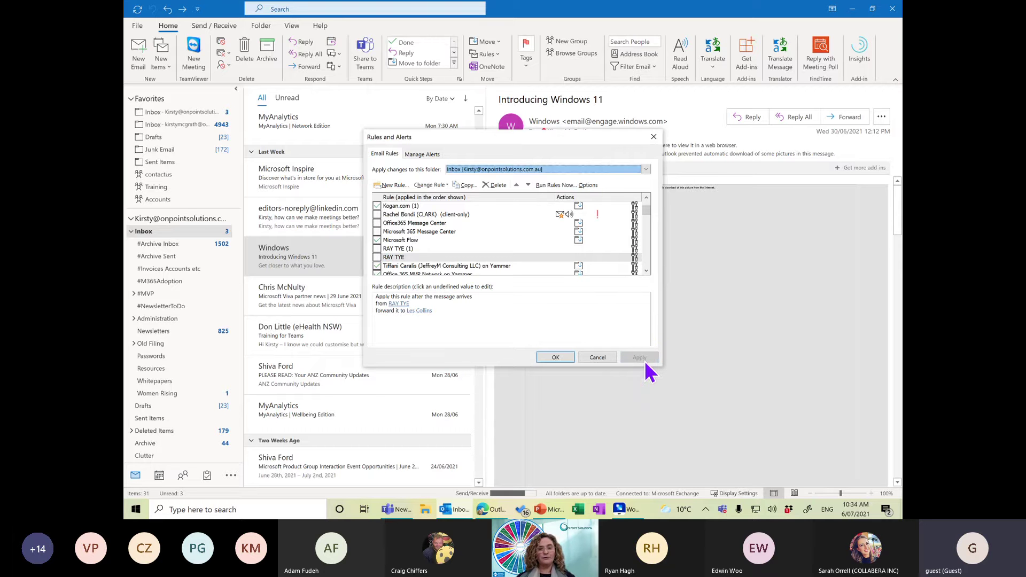
click(547, 356)
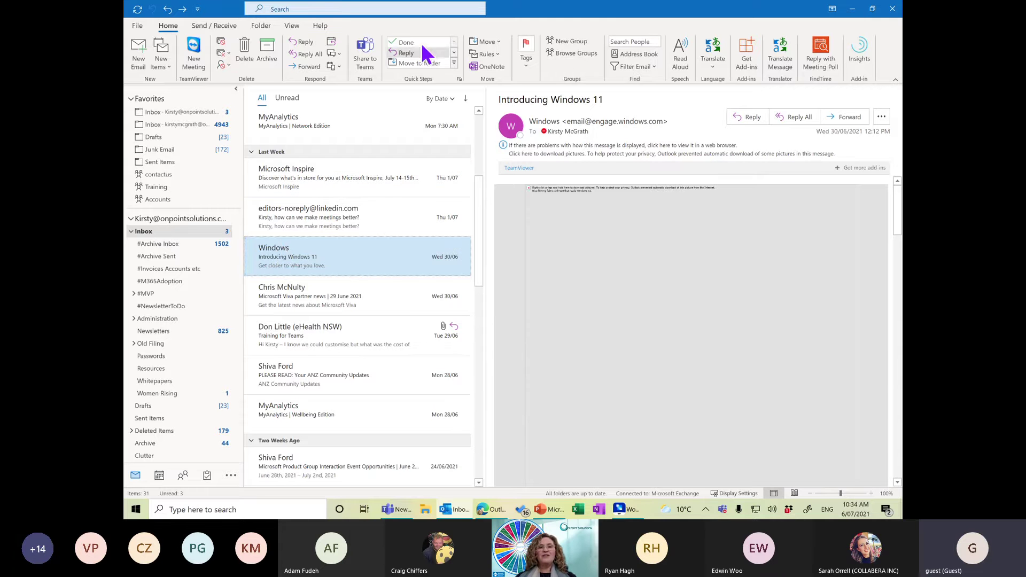
Expand the Quick Steps gallery and launch First Time Setup for the To Manager quick step.
click(454, 62)
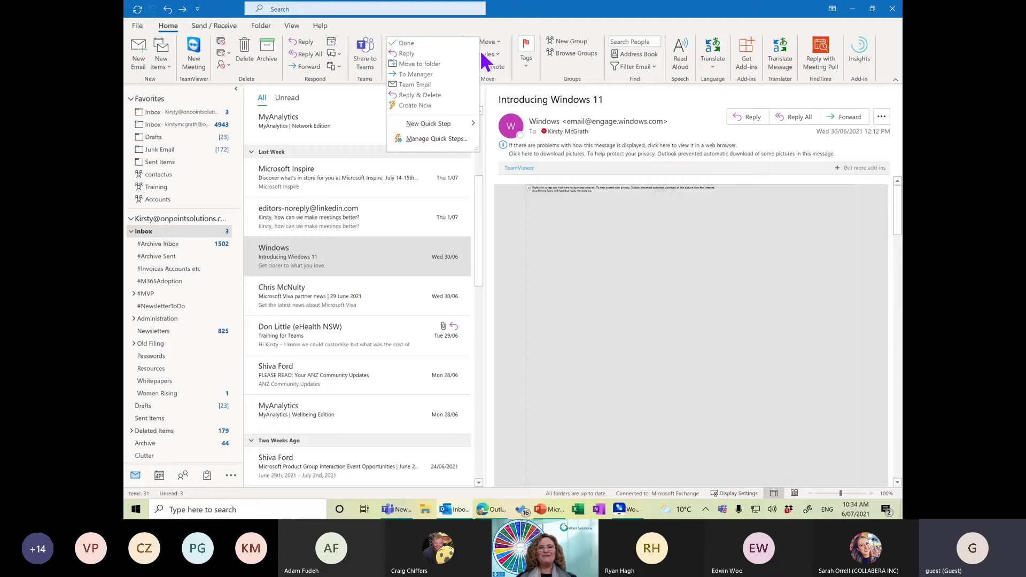
click(539, 9)
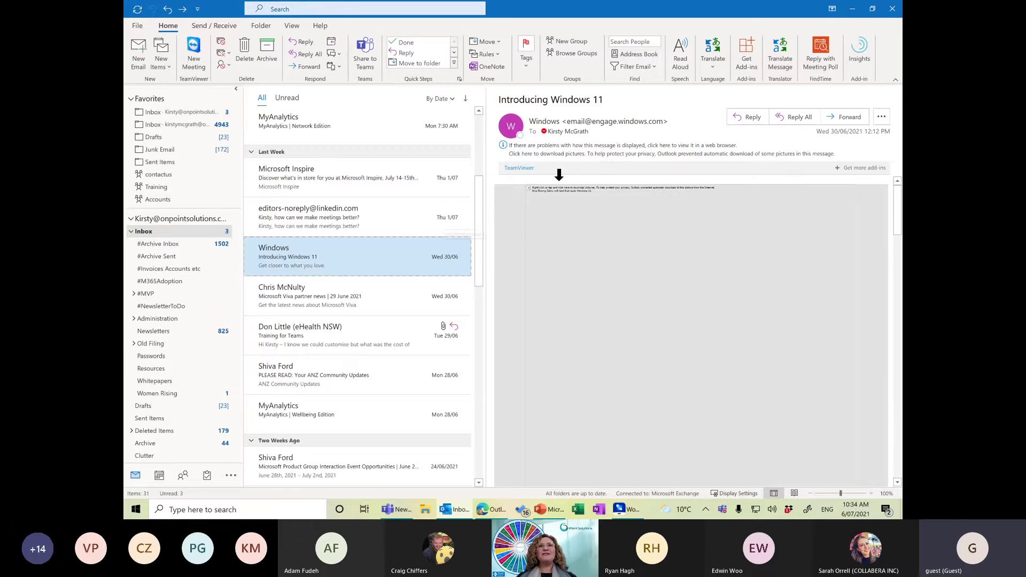
click(454, 63)
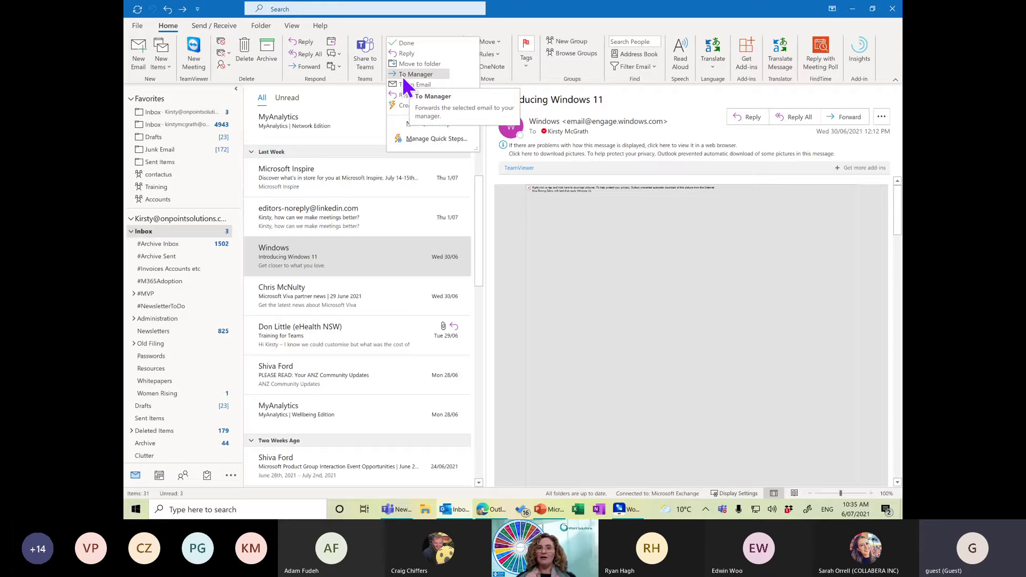
click(407, 77)
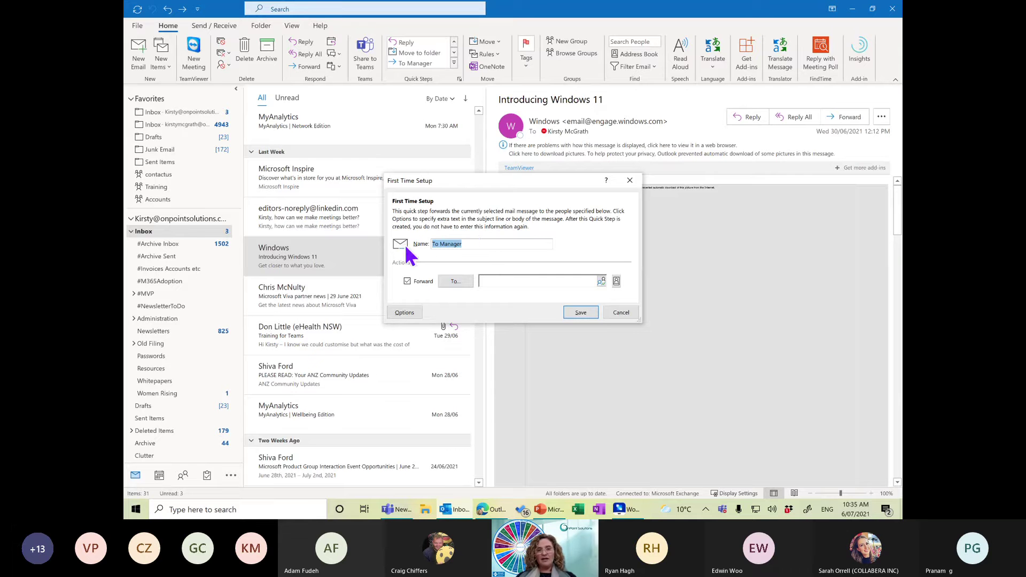
Rename the quick step to 'To Bookkeeper', forward to the bookkeeper's contact address, and save it.
click(499, 281)
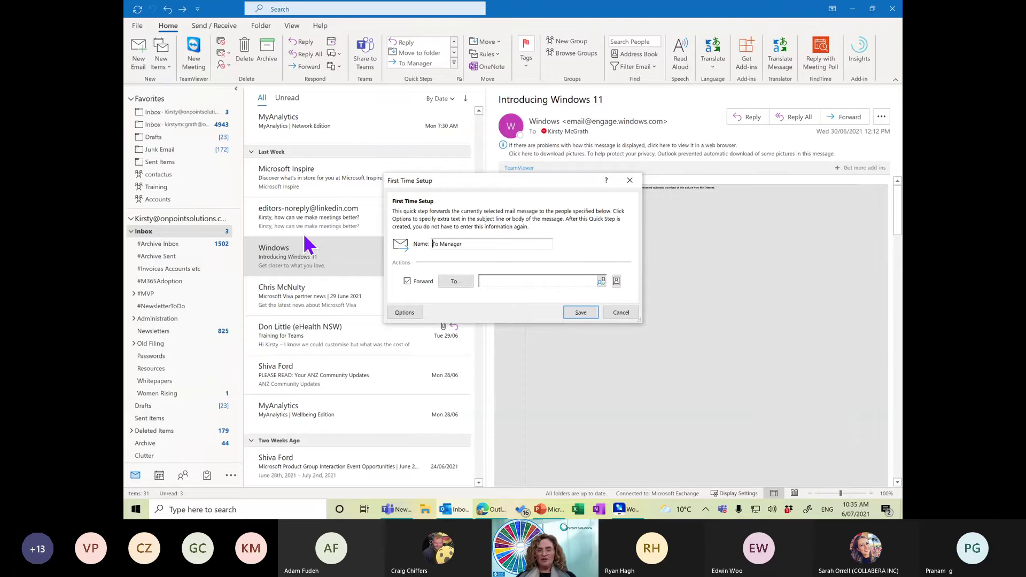
double_click(452, 243)
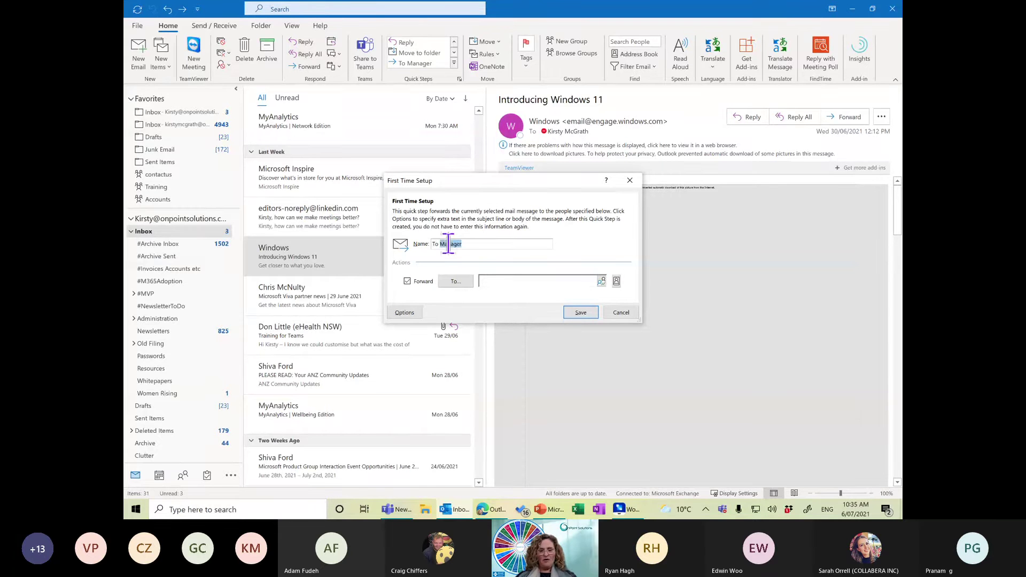
text(Bookkee)
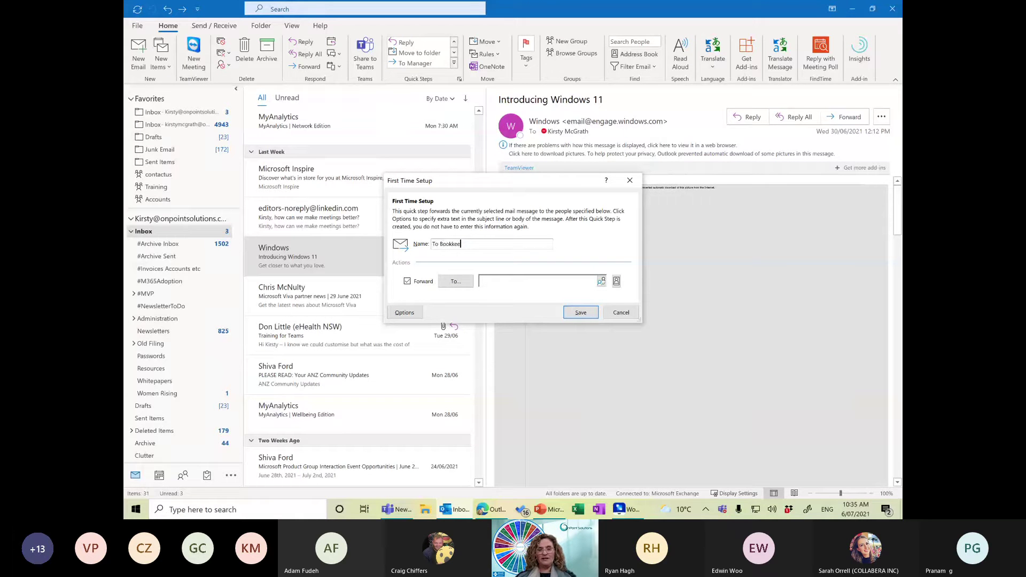
text(per)
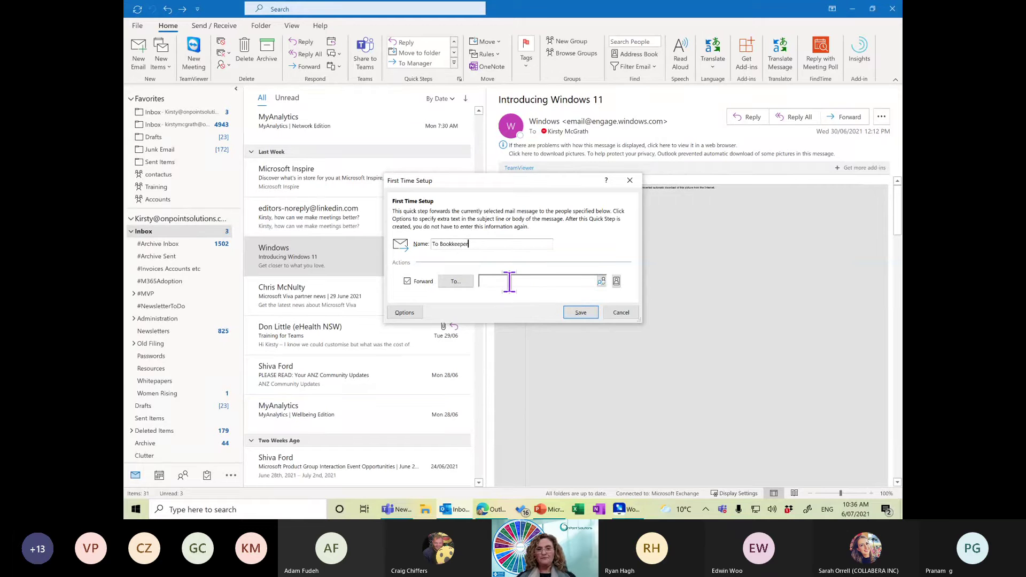
click(509, 281)
text(les@)
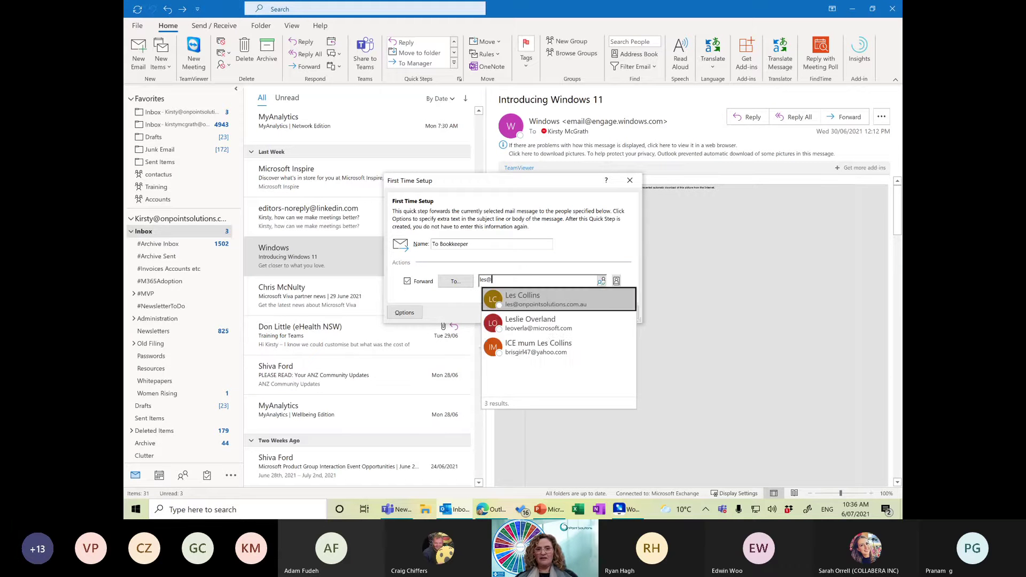
click(553, 308)
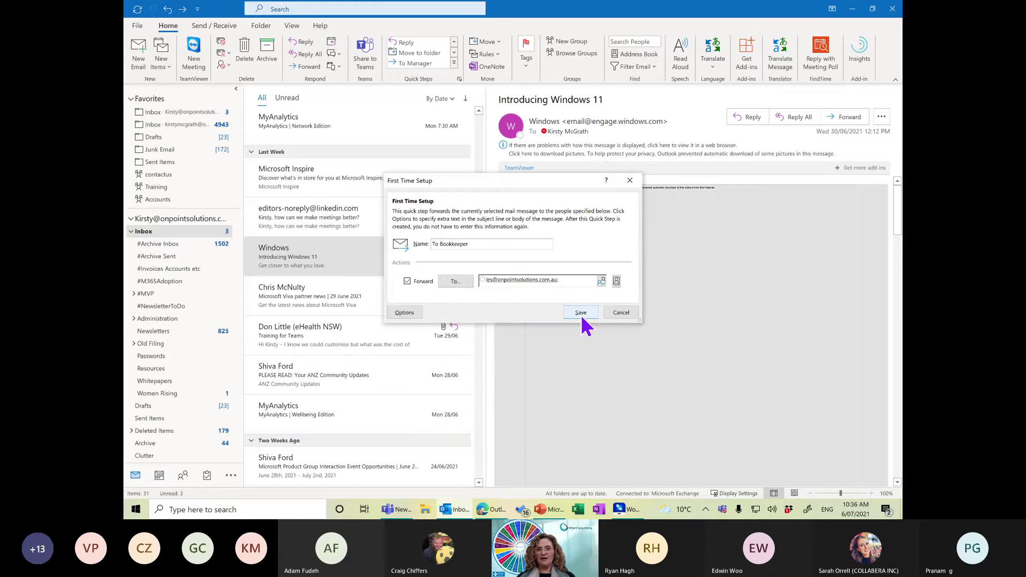
click(581, 314)
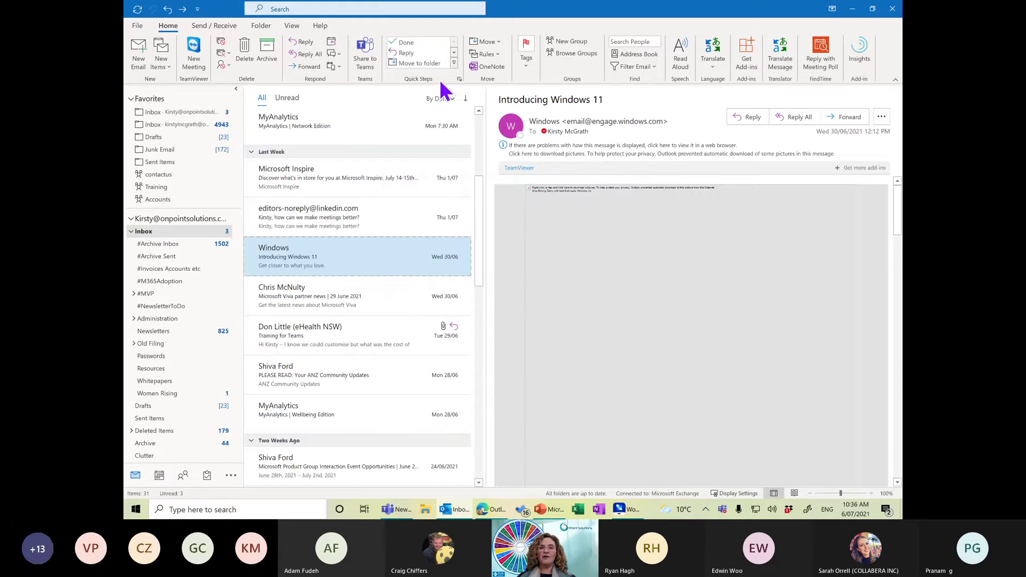
From the Quick Steps gallery, choose New Quick Step > Custom to create 'My Quick Step'.
click(454, 63)
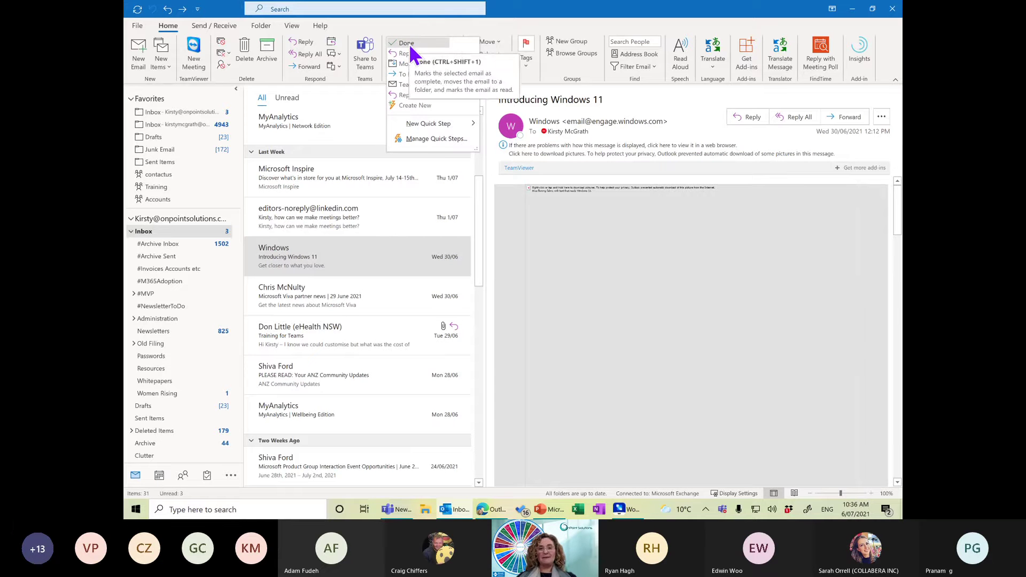
mouse_move(425, 128)
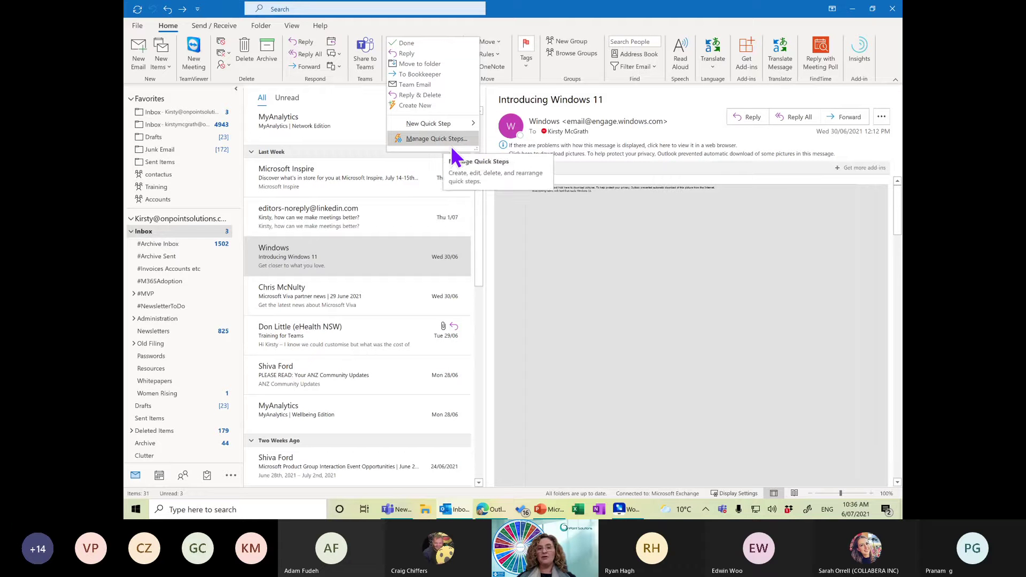
mouse_move(461, 126)
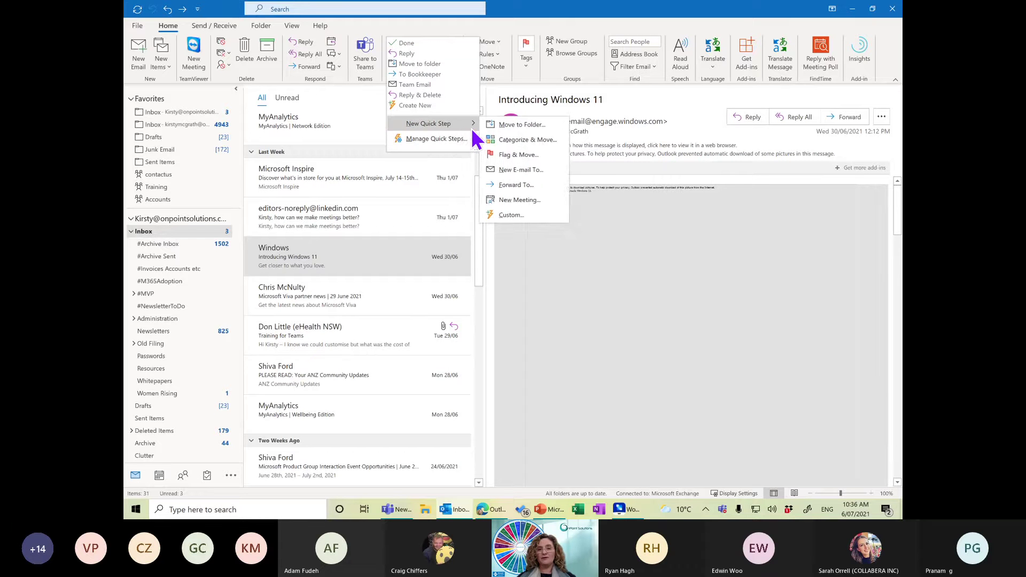
click(516, 216)
Add extra action rows to the quick step and assign it the CTRL+SHIFT+3 shortcut.
click(410, 214)
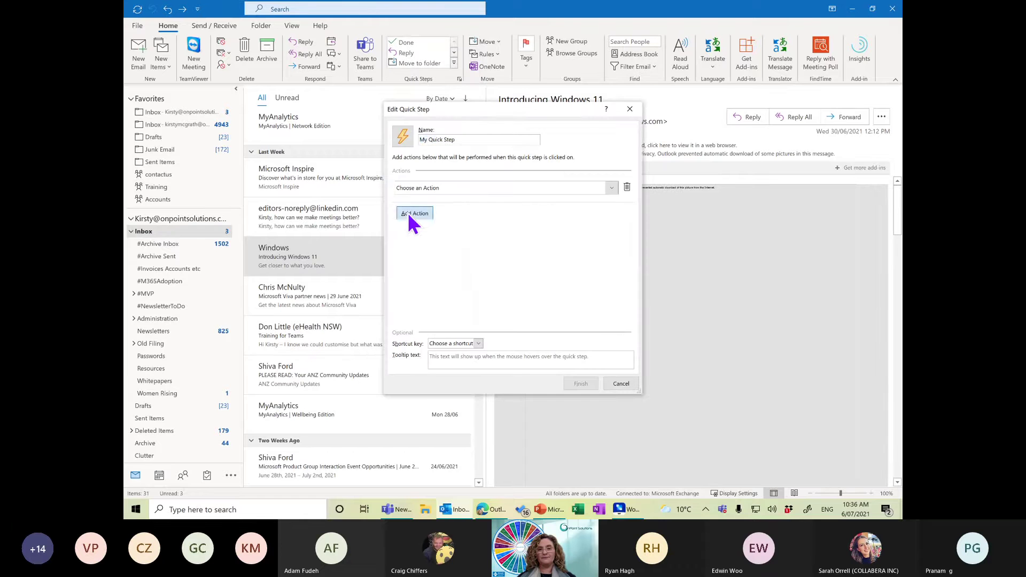
click(413, 239)
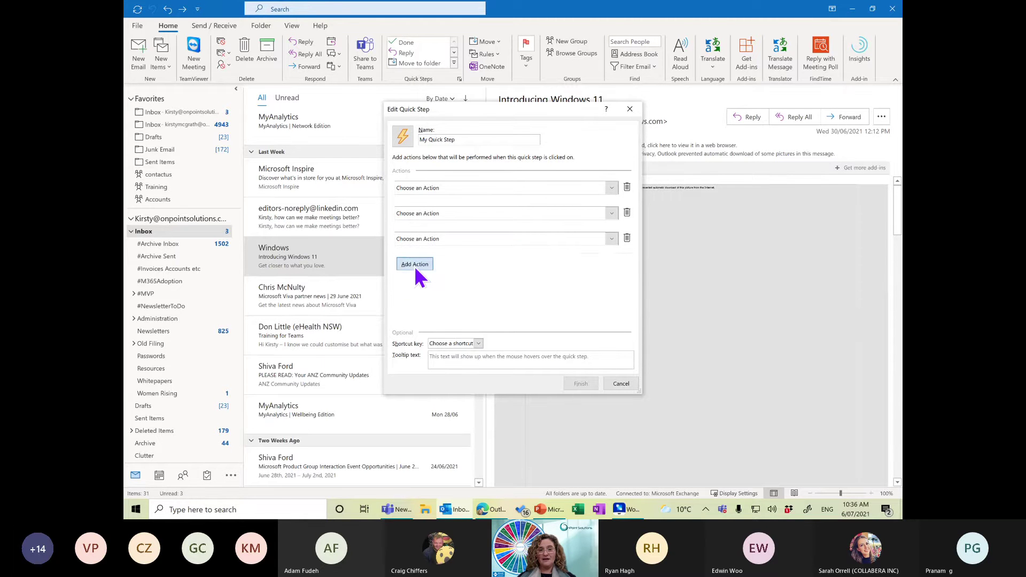
click(415, 264)
click(418, 290)
click(477, 343)
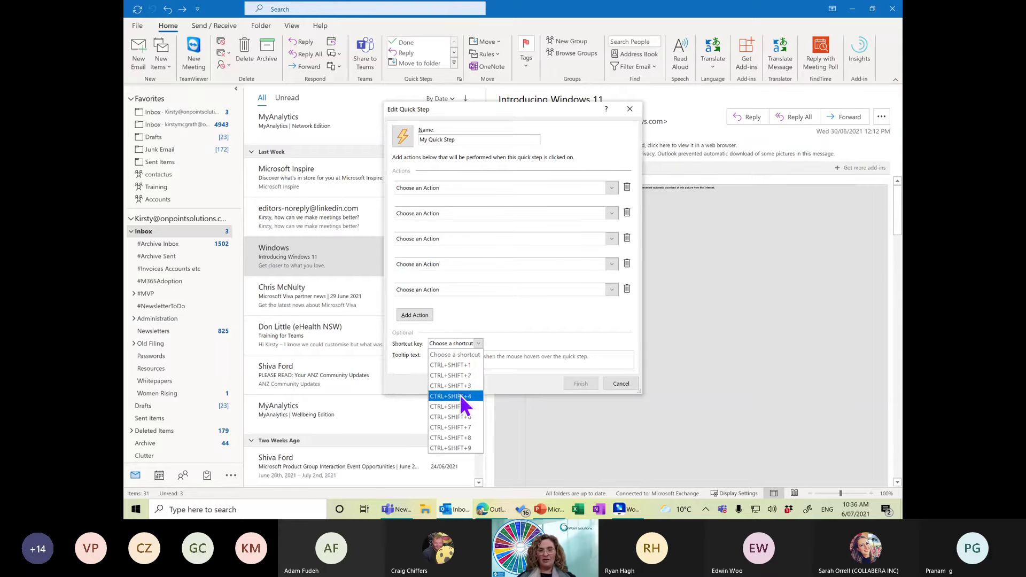
click(459, 386)
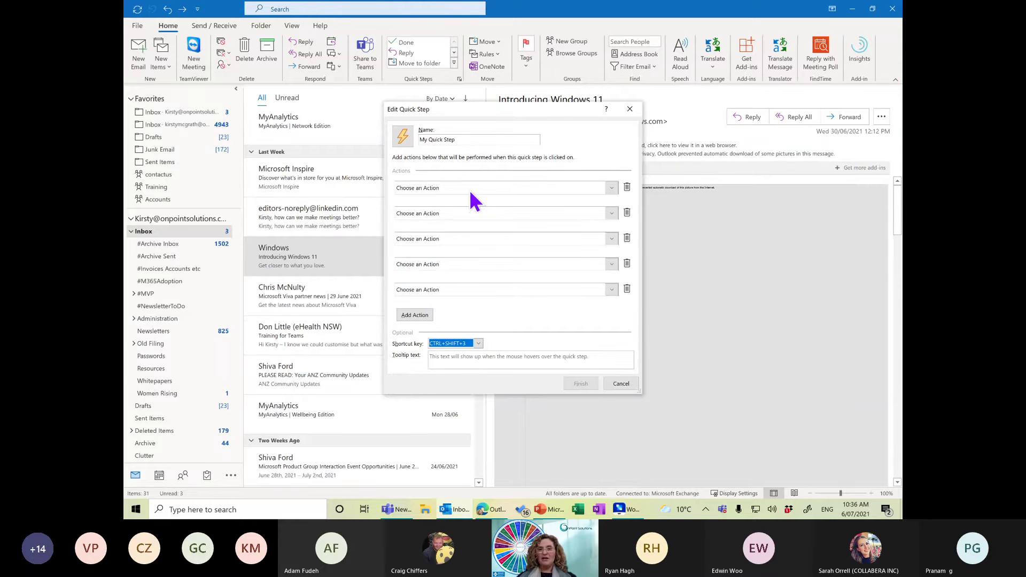
Make the first action Mark as read and the second categorize messages as Microsoft.
click(612, 188)
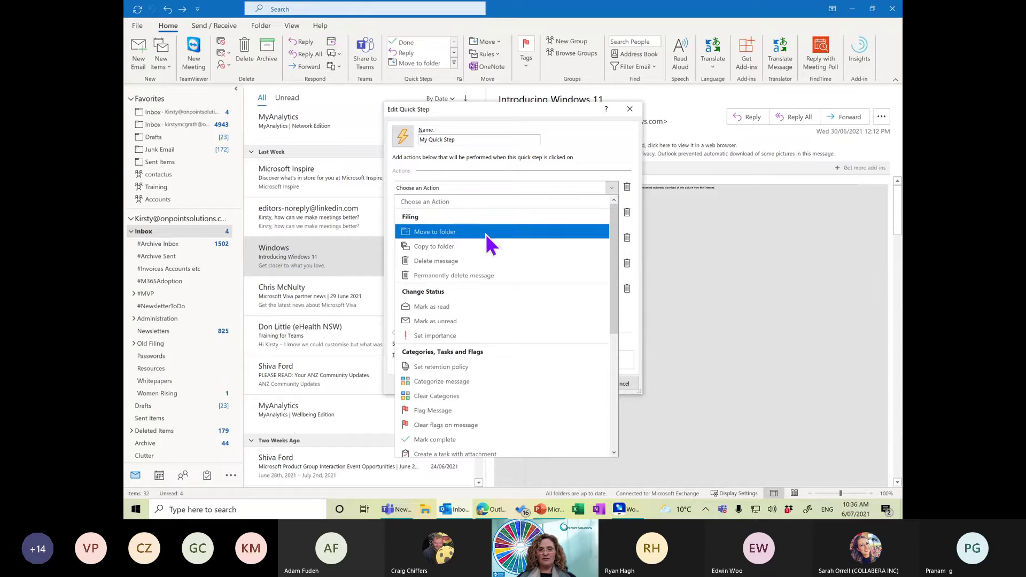
click(448, 306)
click(449, 213)
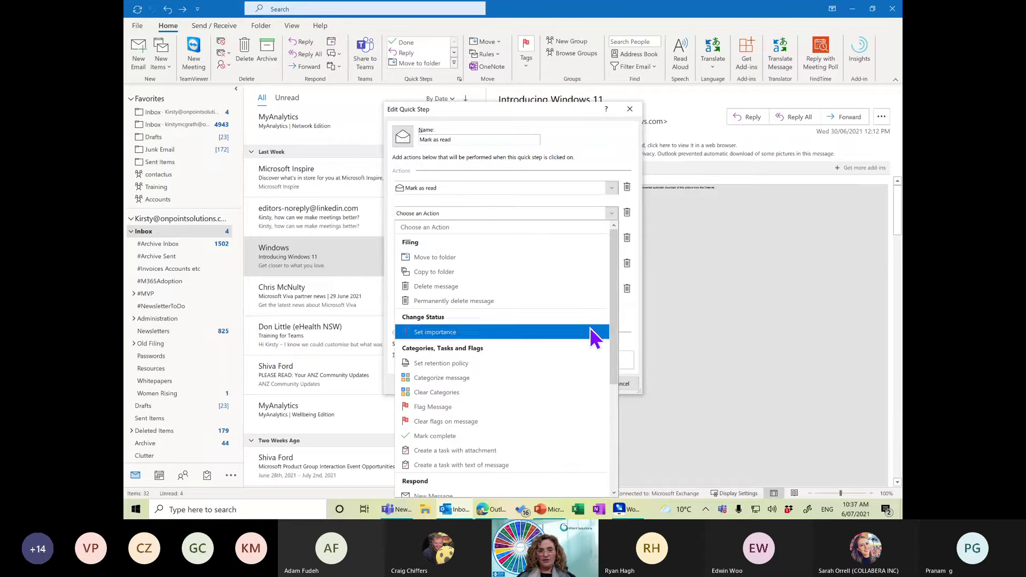
click(463, 377)
click(603, 231)
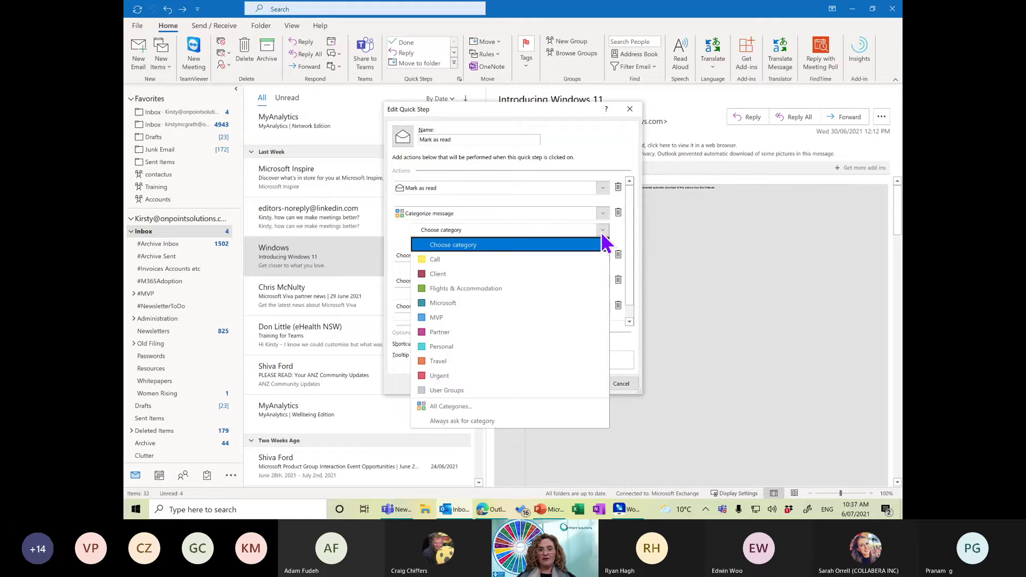
click(457, 303)
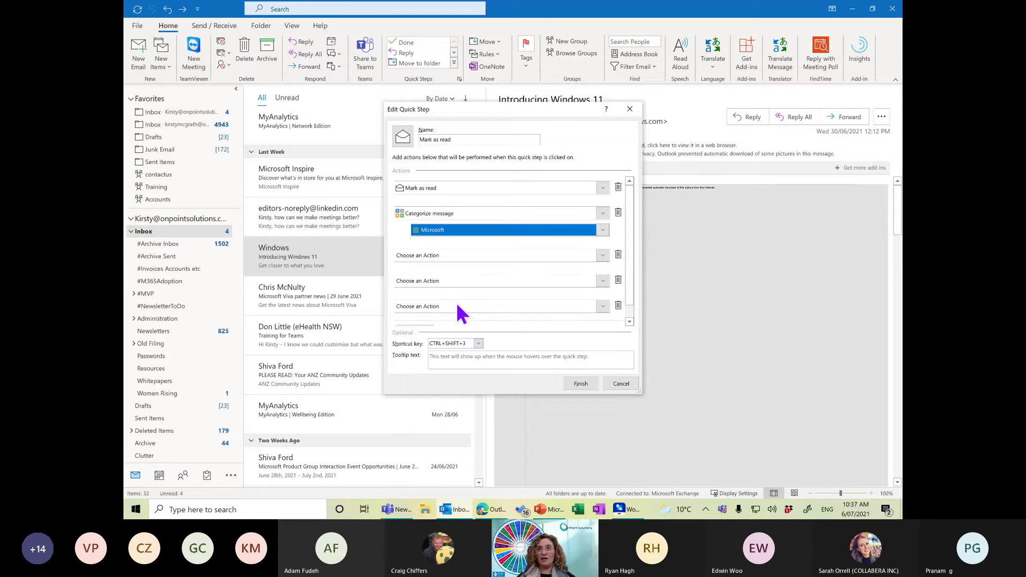
Set the third action to move messages to the #MVP folder.
click(601, 256)
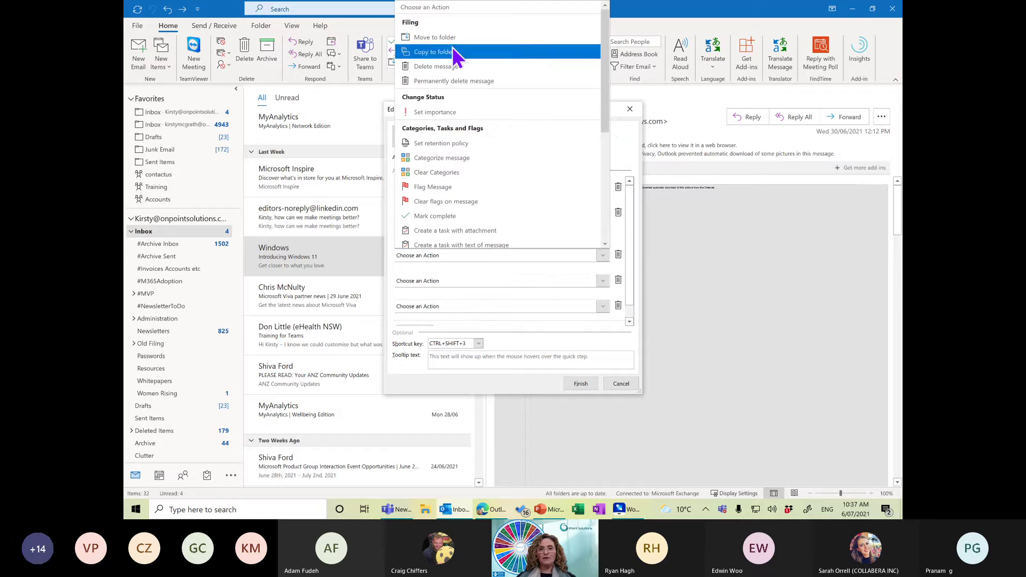
click(444, 37)
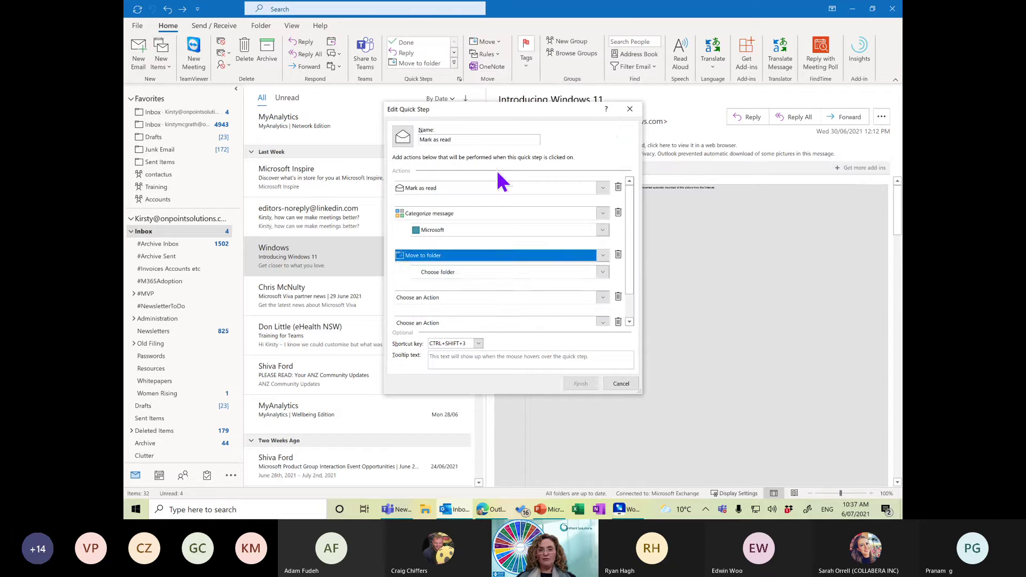
click(528, 274)
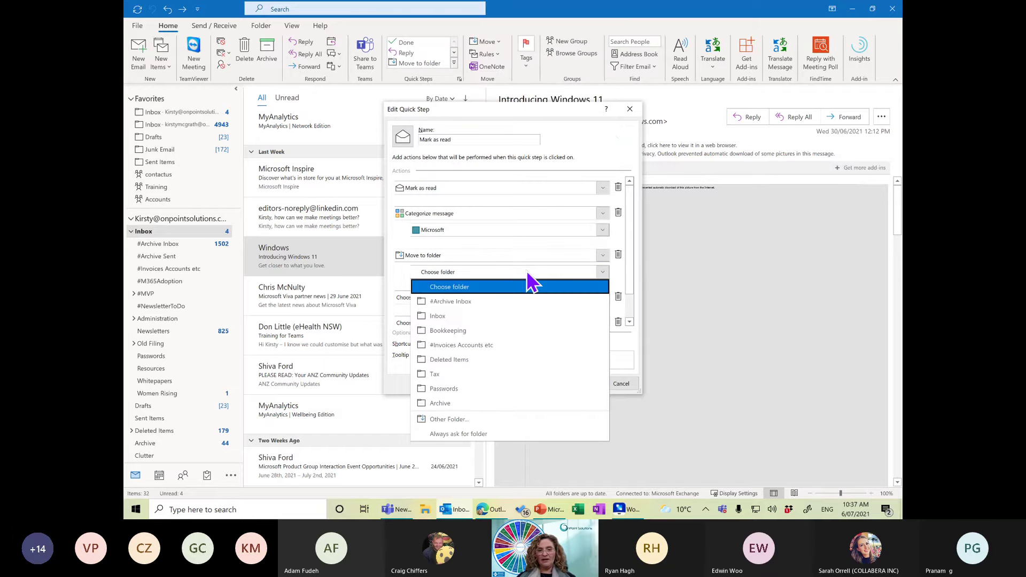
click(462, 418)
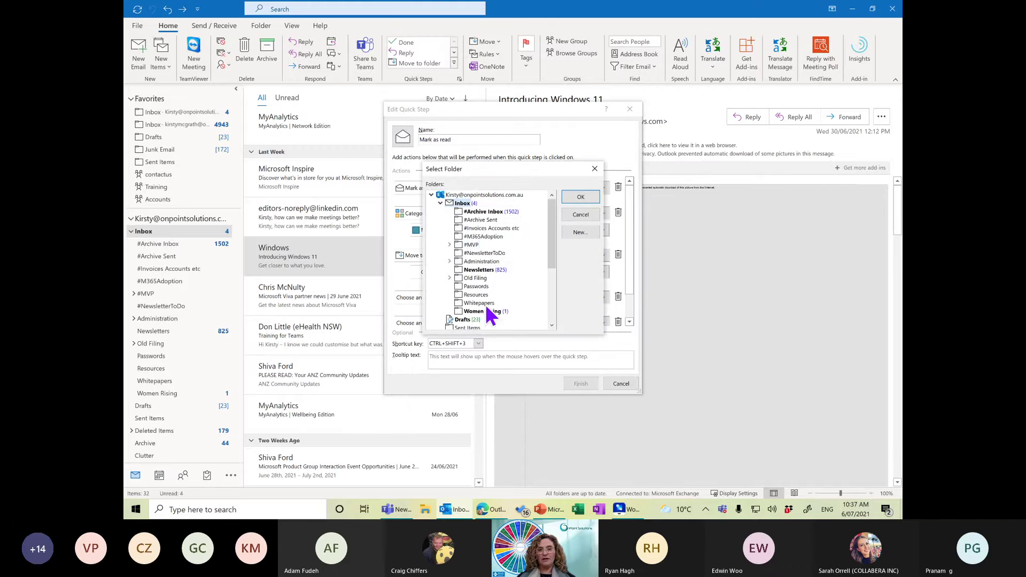
click(471, 245)
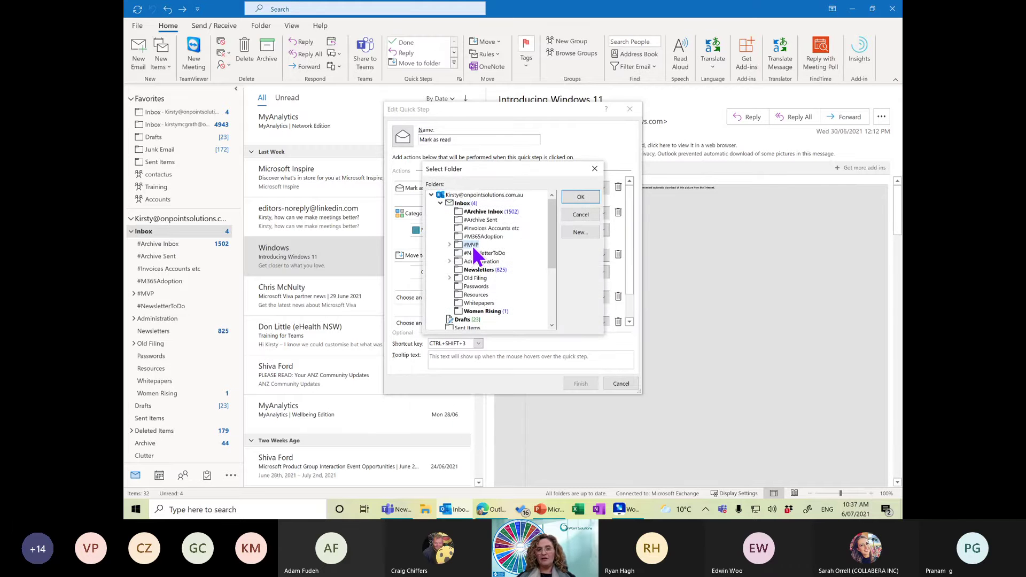
click(581, 199)
Rename the quick step to 'MVP'.
click(452, 141)
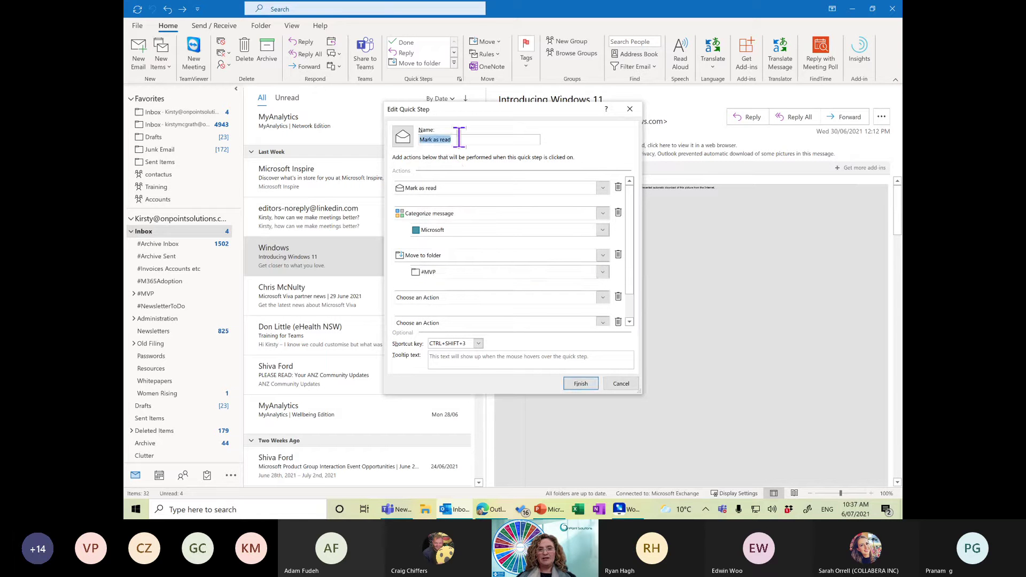
click(459, 139)
key(ctrl+shift+Left)
key(ctrl+shift+Left)
key(ctrl+shift+Left)
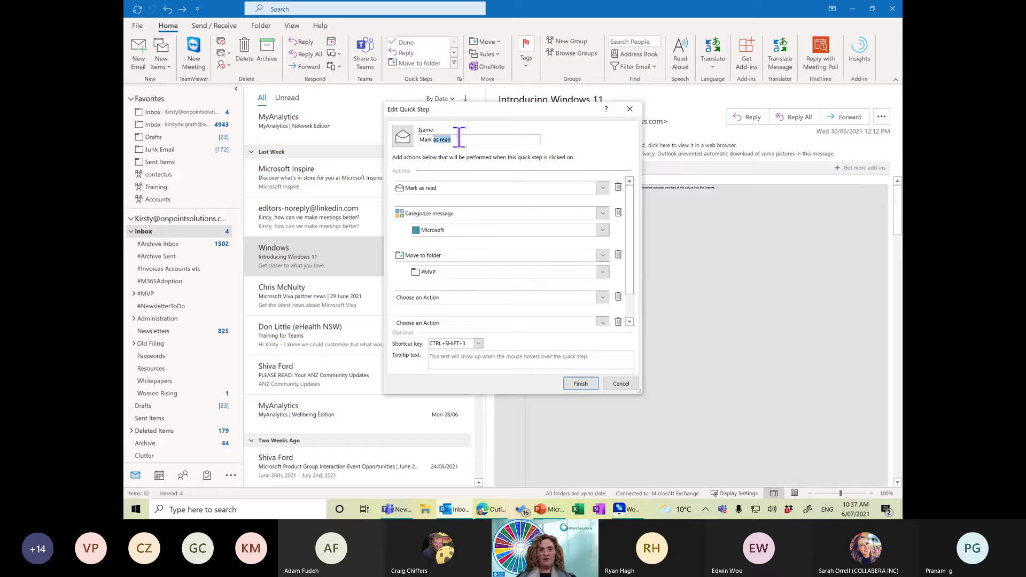
text(MVP)
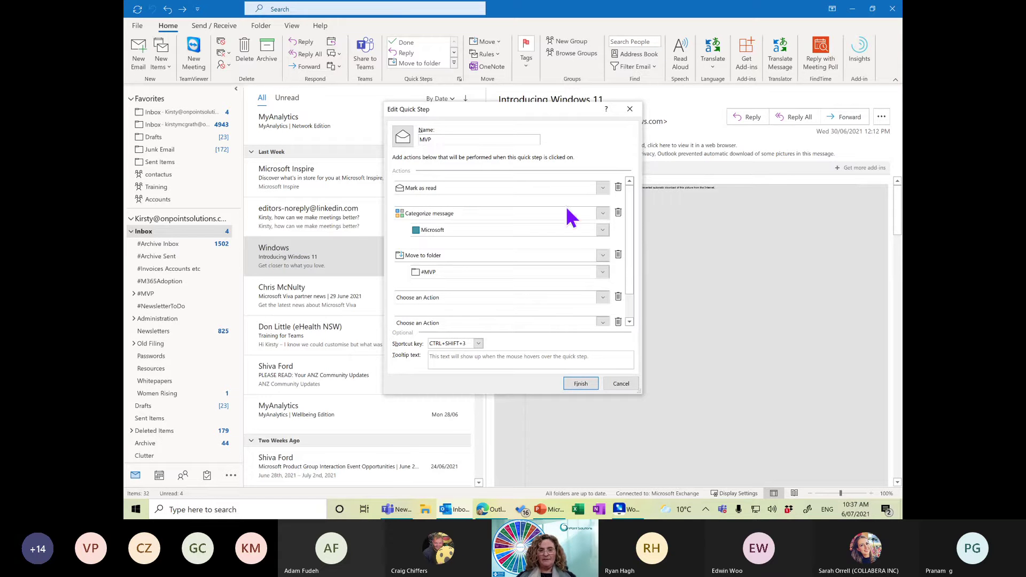
Add 'Create a task with attachment' and 'Set importance: High' actions, then finish the quick step.
click(604, 296)
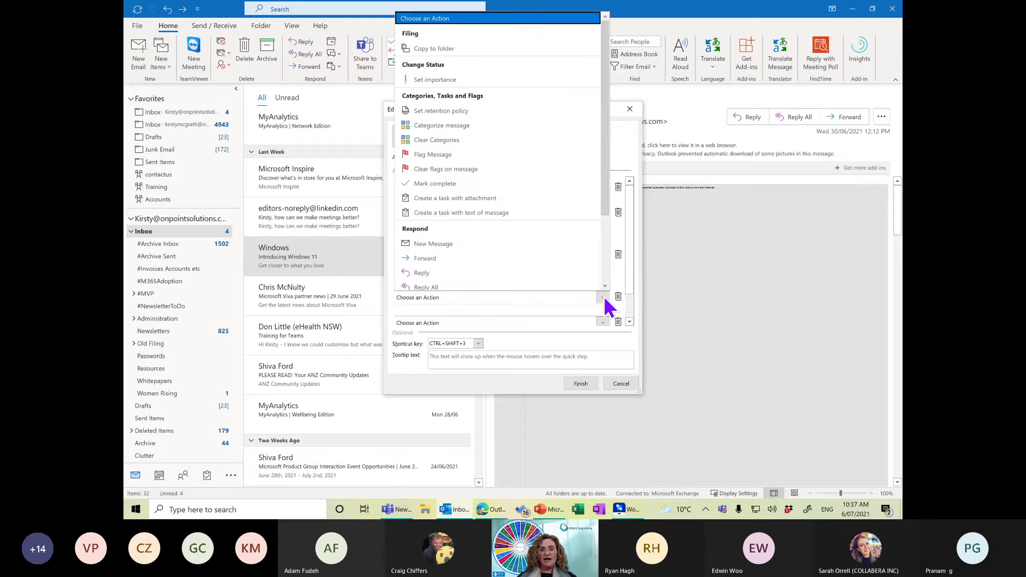
drag(608, 204, 617, 283)
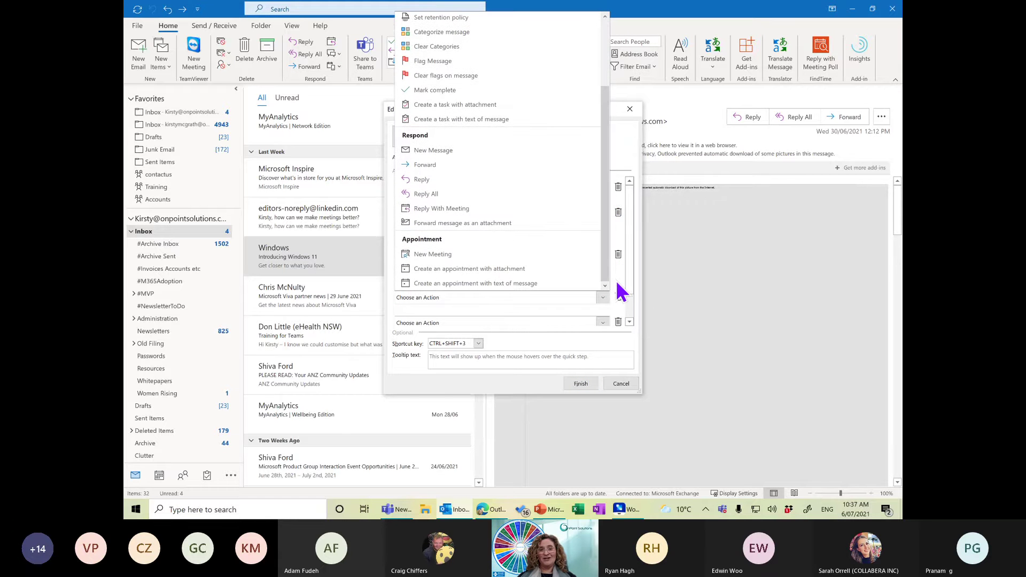
click(448, 107)
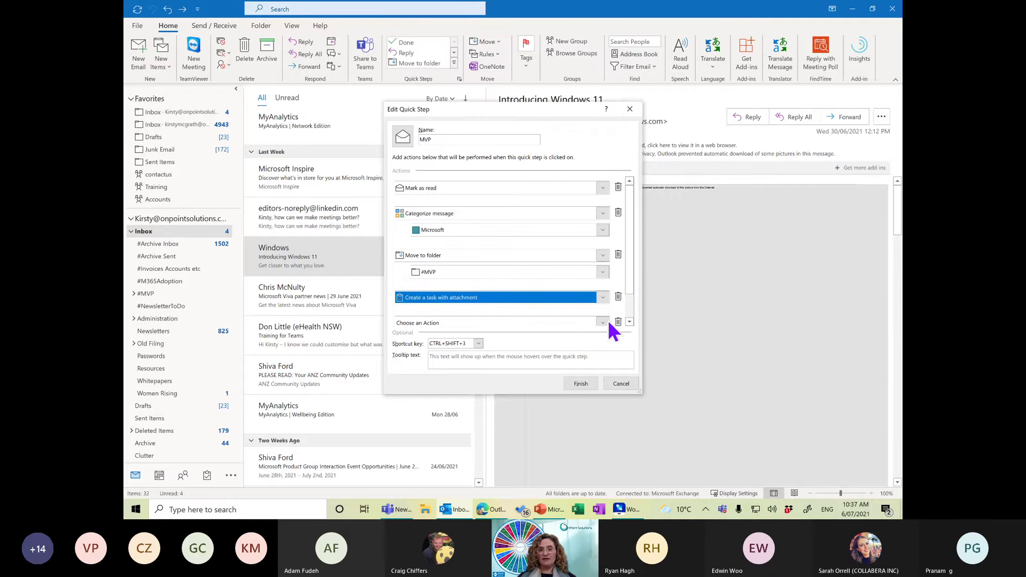
scroll(633, 280, down, 1)
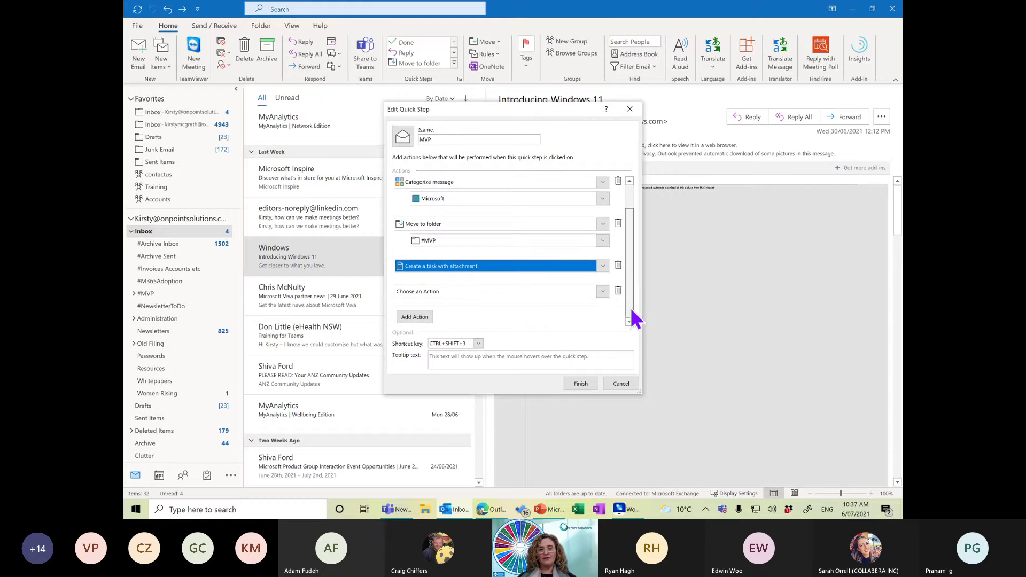
click(602, 291)
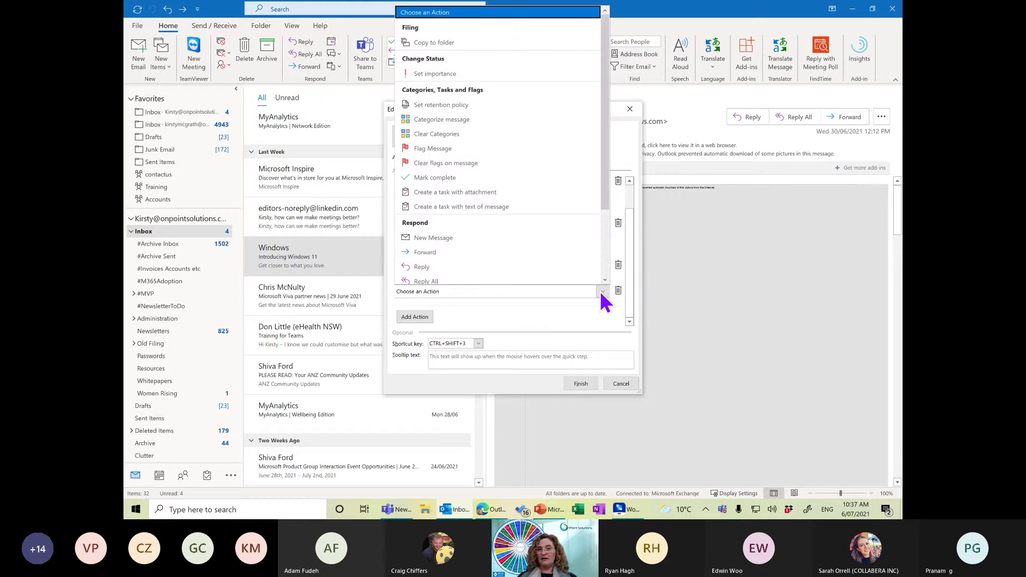
click(458, 74)
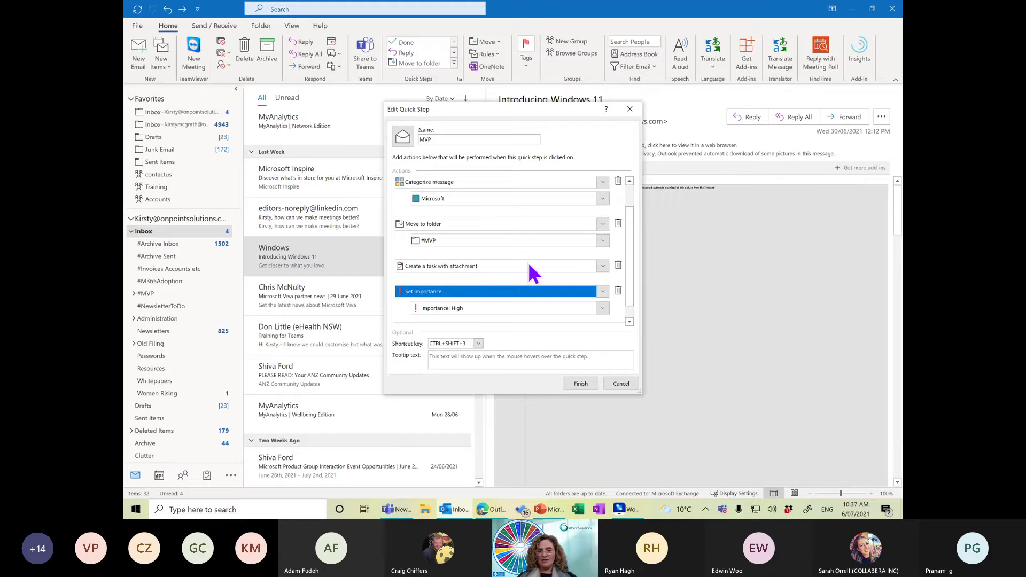
click(581, 384)
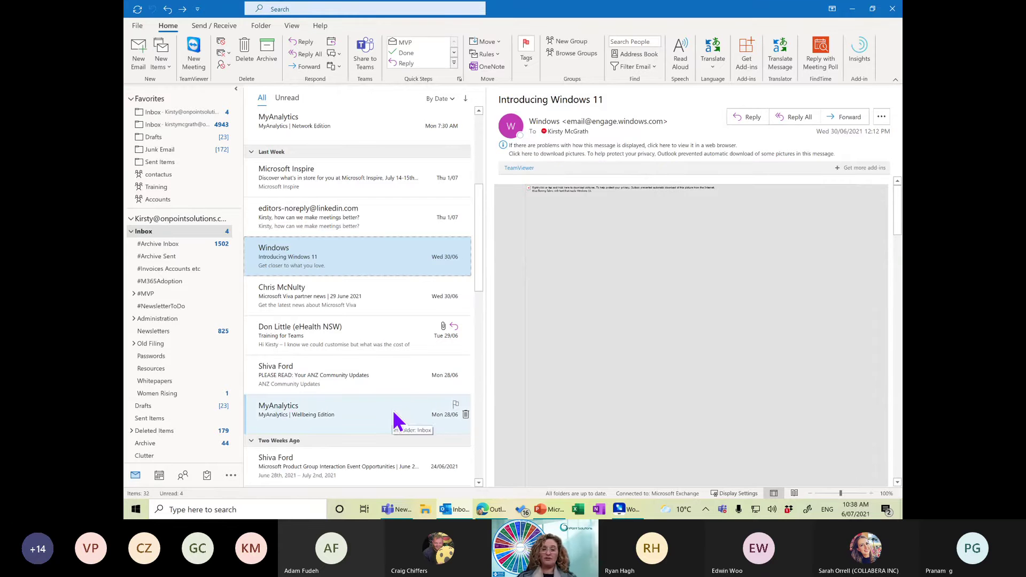
Run the MVP quick step on the Windows 11 email, check #Archive Inbox, and return to Inbox.
key(Delete)
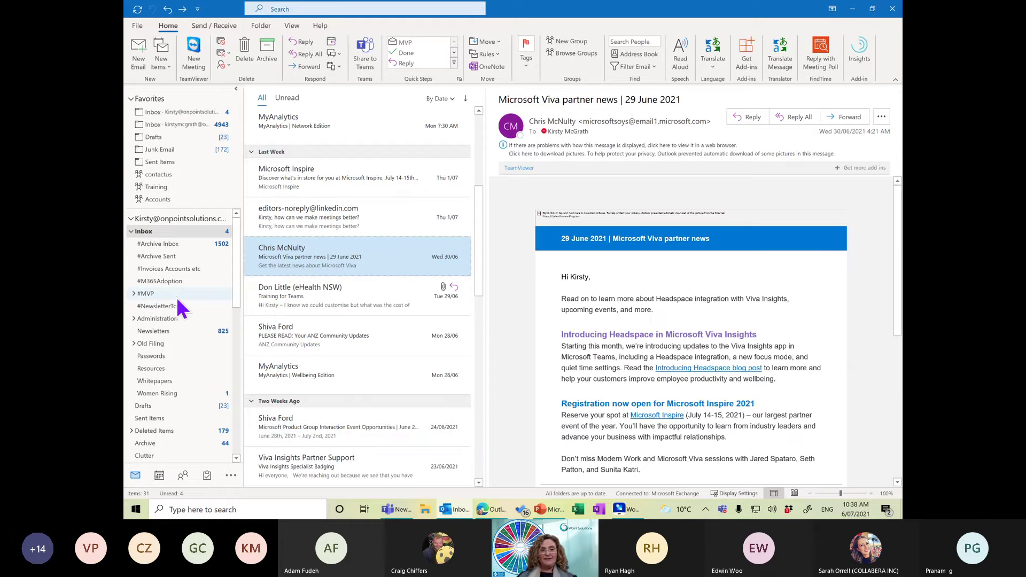
click(170, 245)
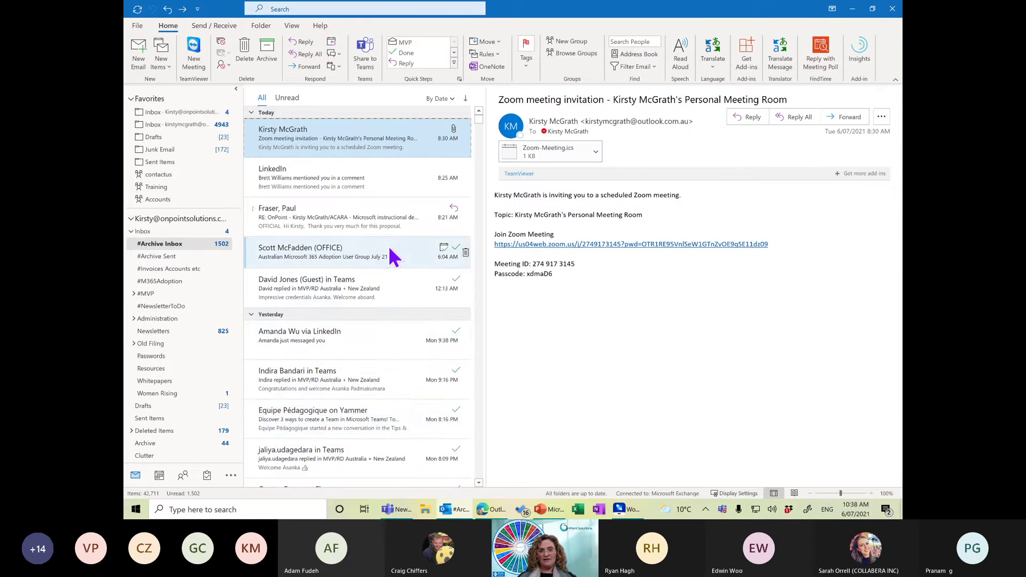
click(480, 467)
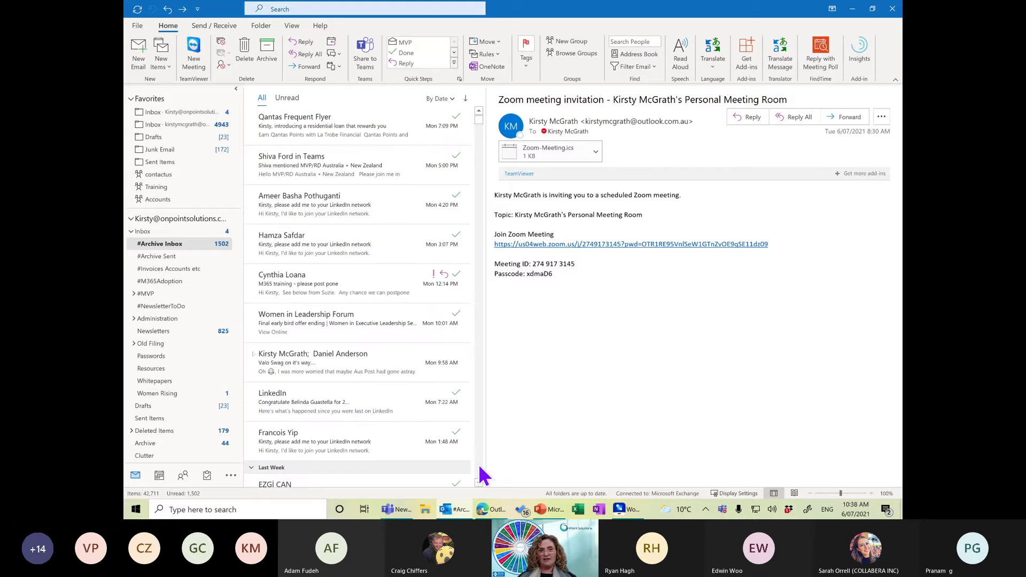
scroll(480, 474, down, 15)
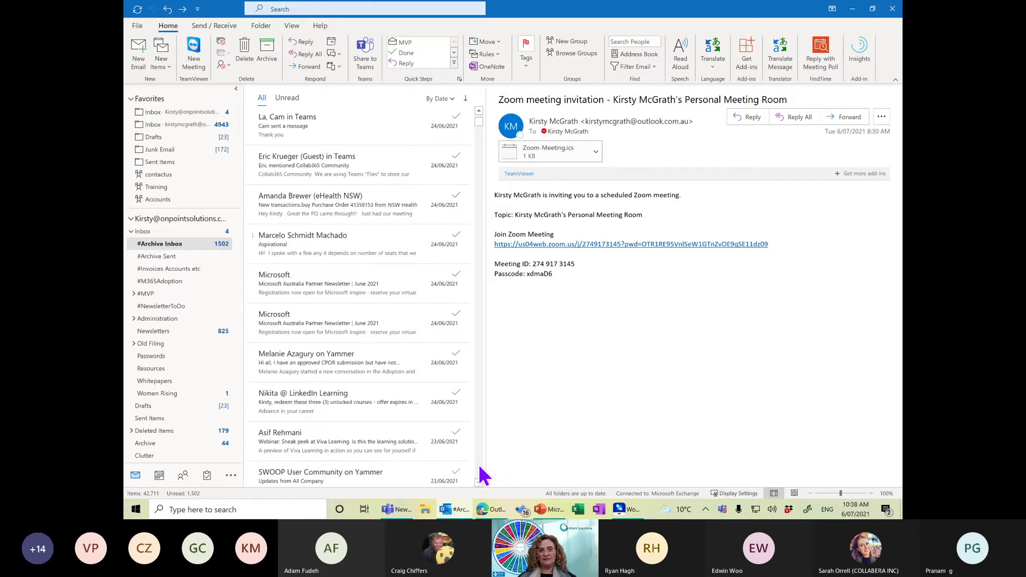
click(186, 233)
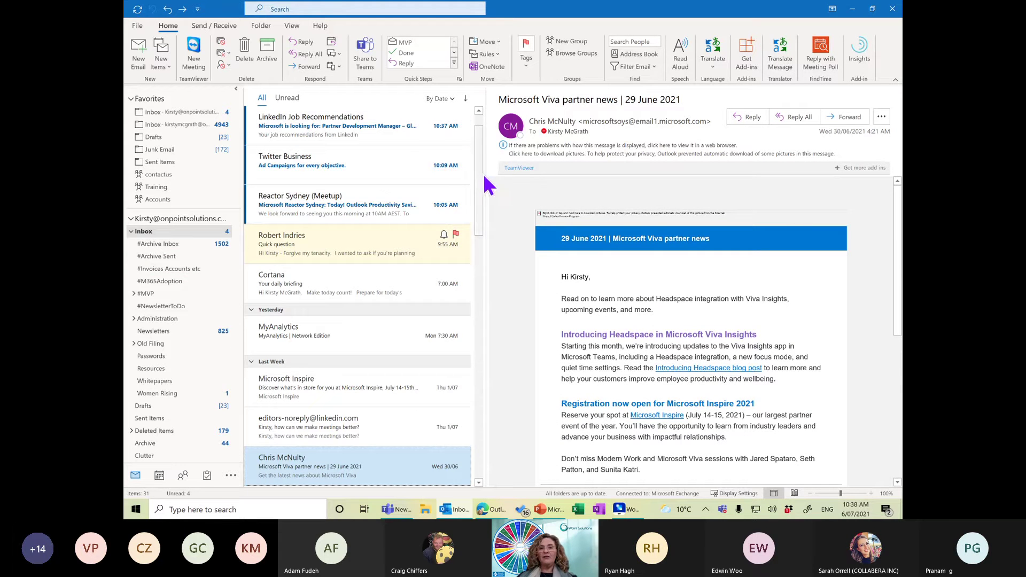
Open the Microsoft Viva partner news email and bring up mailbox search suggestions.
click(480, 110)
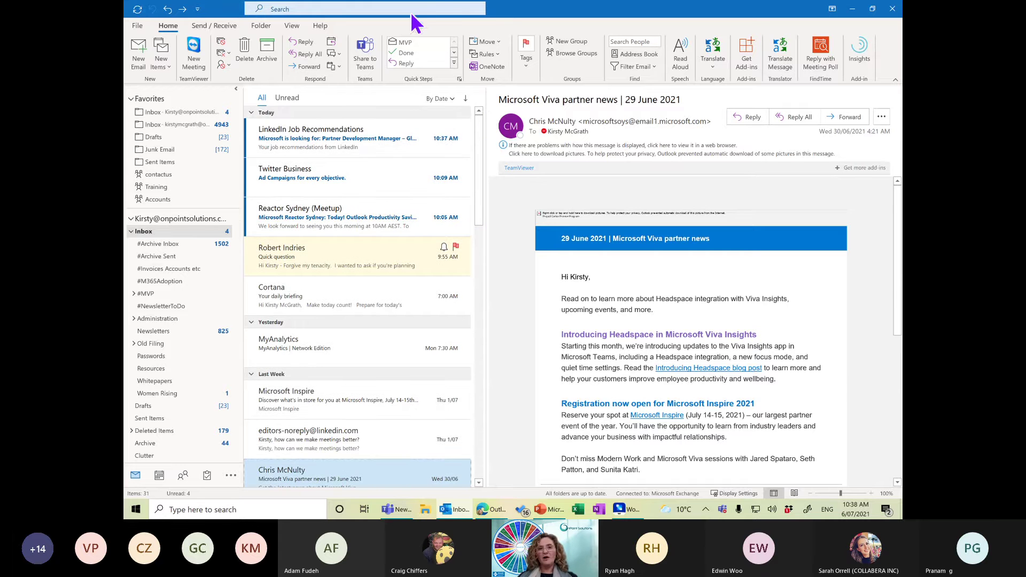
mouse_move(590, 12)
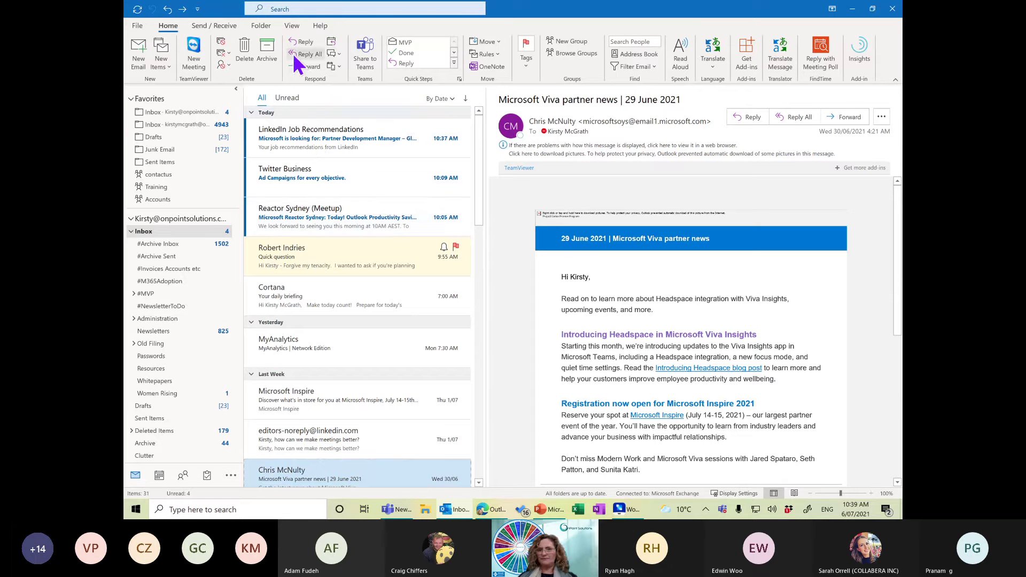
click(287, 13)
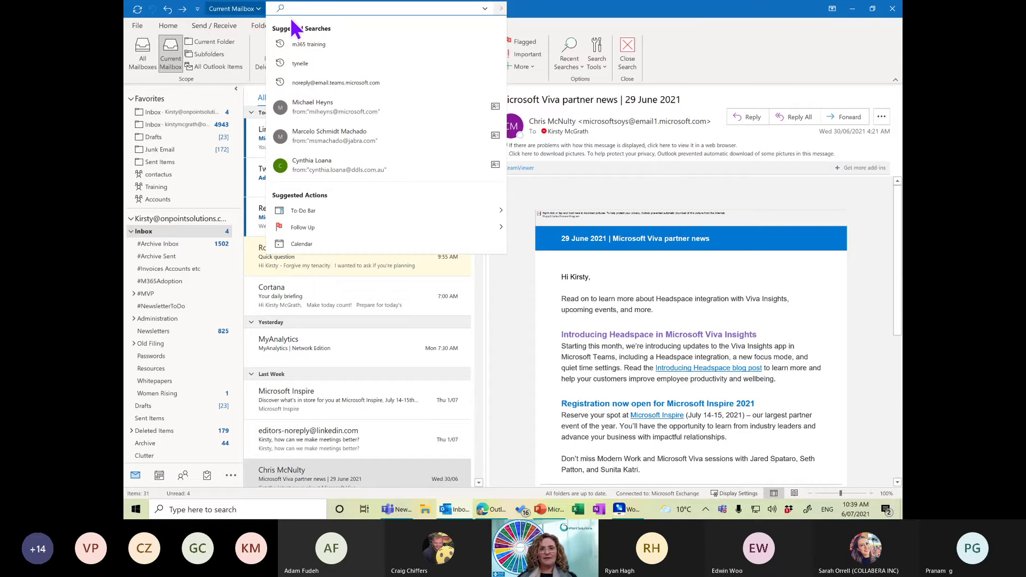
Search one contact's mail, filter to Flagged, then remove the From sender condition.
click(338, 111)
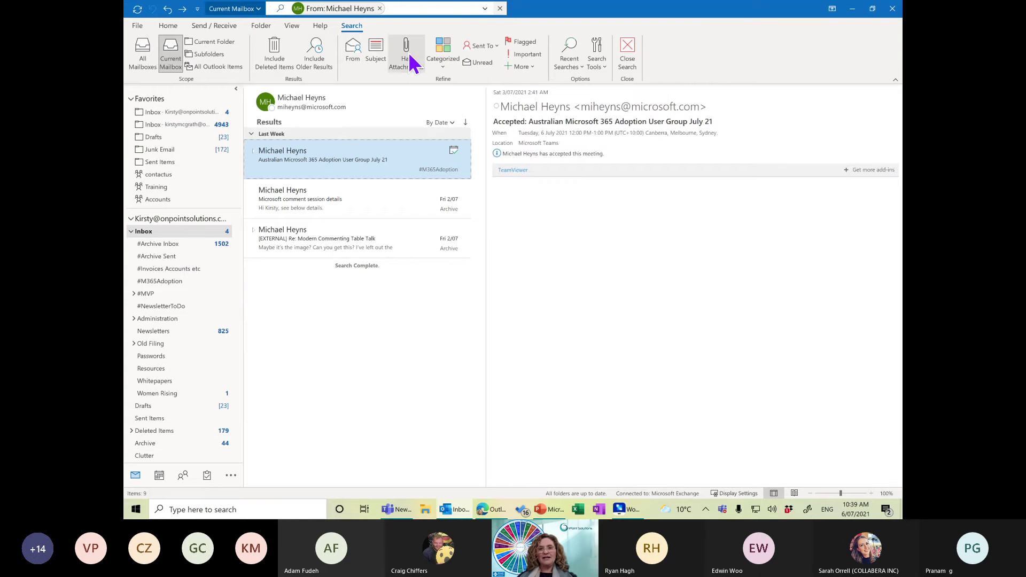
click(522, 43)
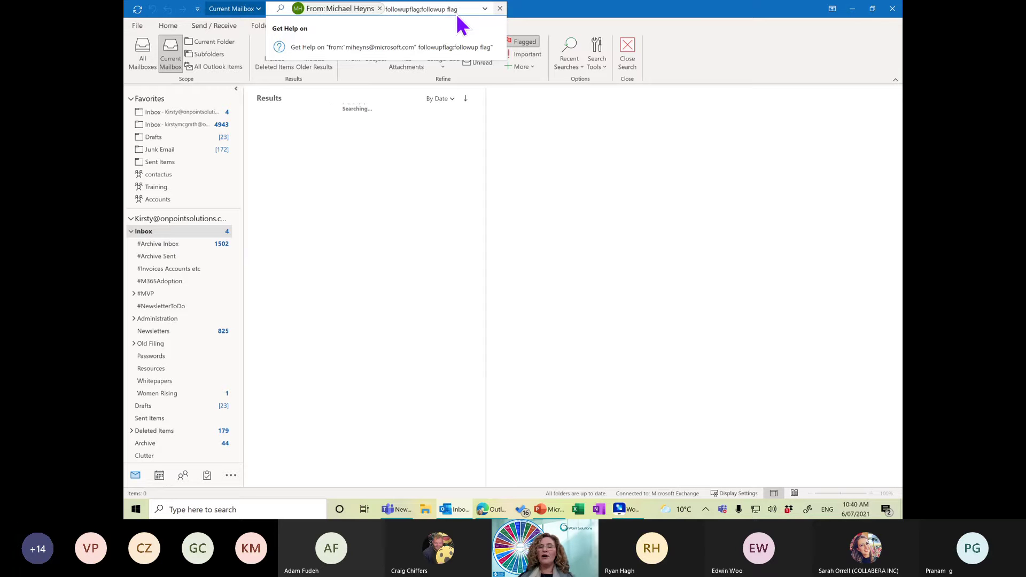
click(380, 8)
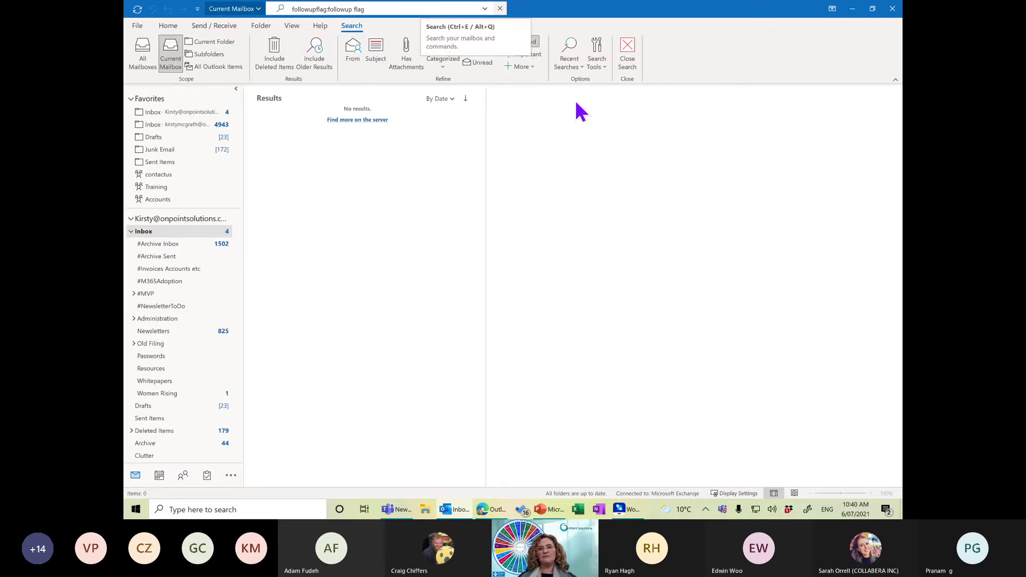
Delete the 'followupflag:followup flag' search query and bring up the Search Tools.
click(523, 67)
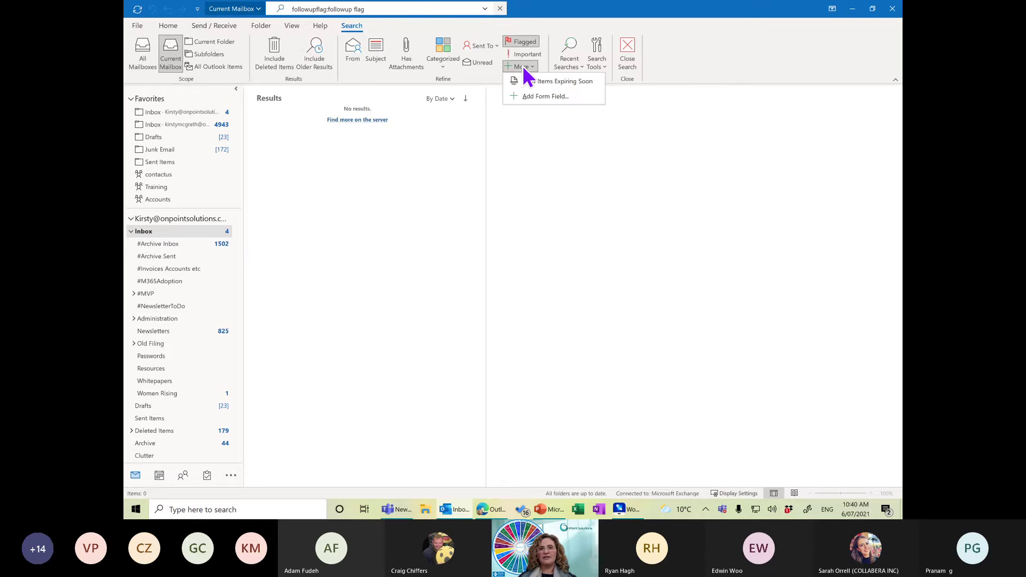
click(386, 11)
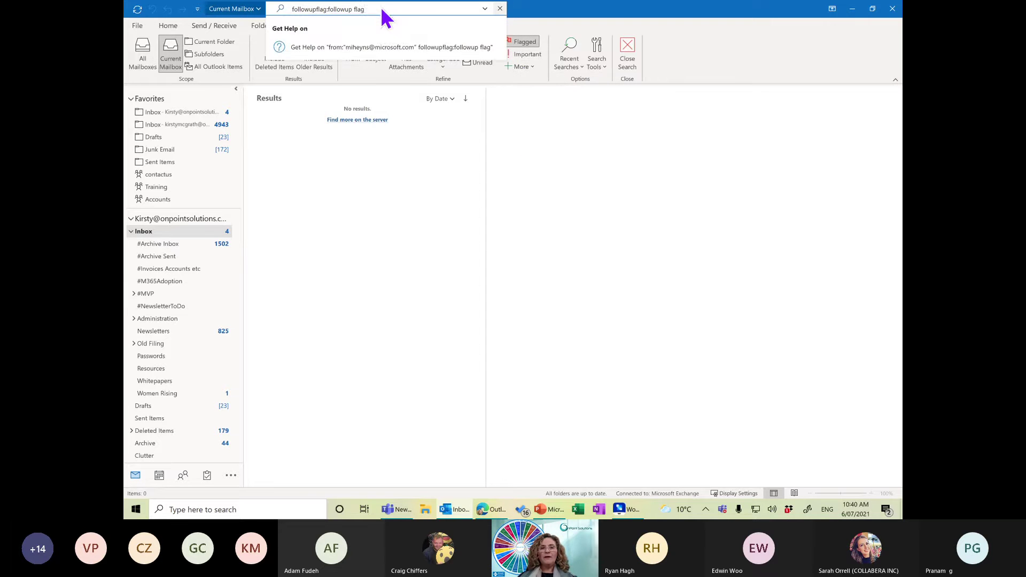
key(BackSpace)
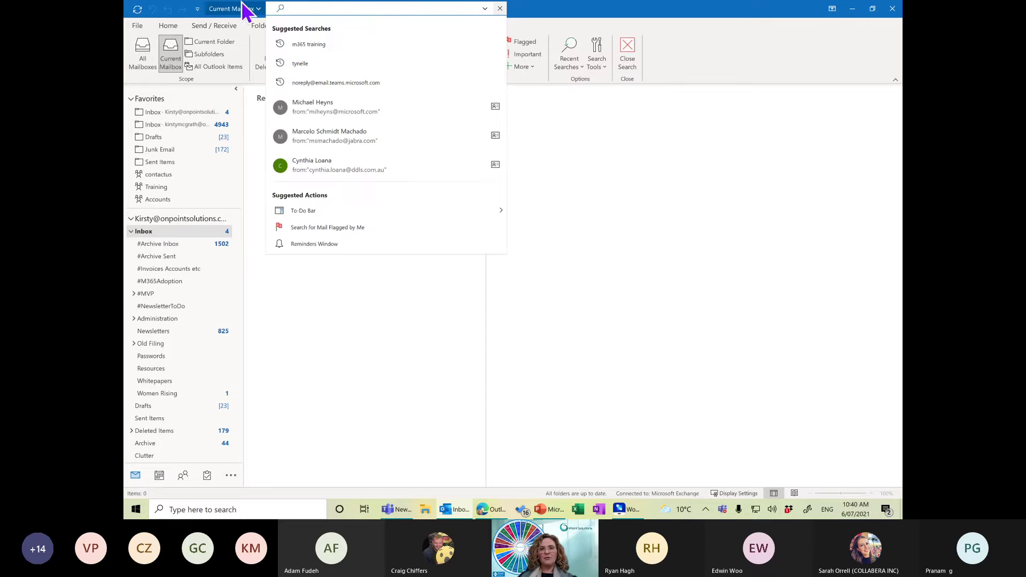
click(598, 60)
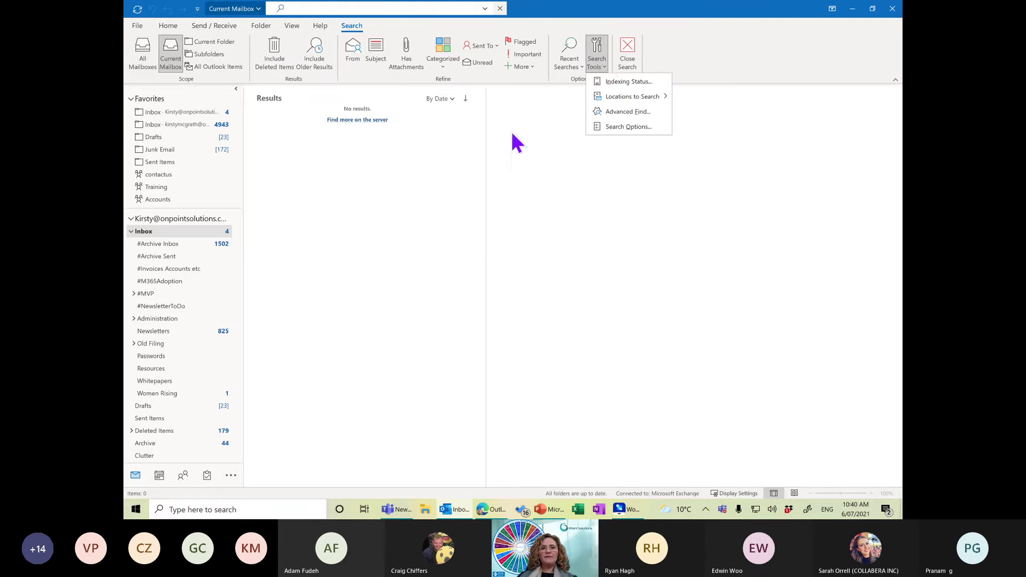
Return to the Inbox, try and erase a 'date' search, then open Advanced Find.
click(177, 232)
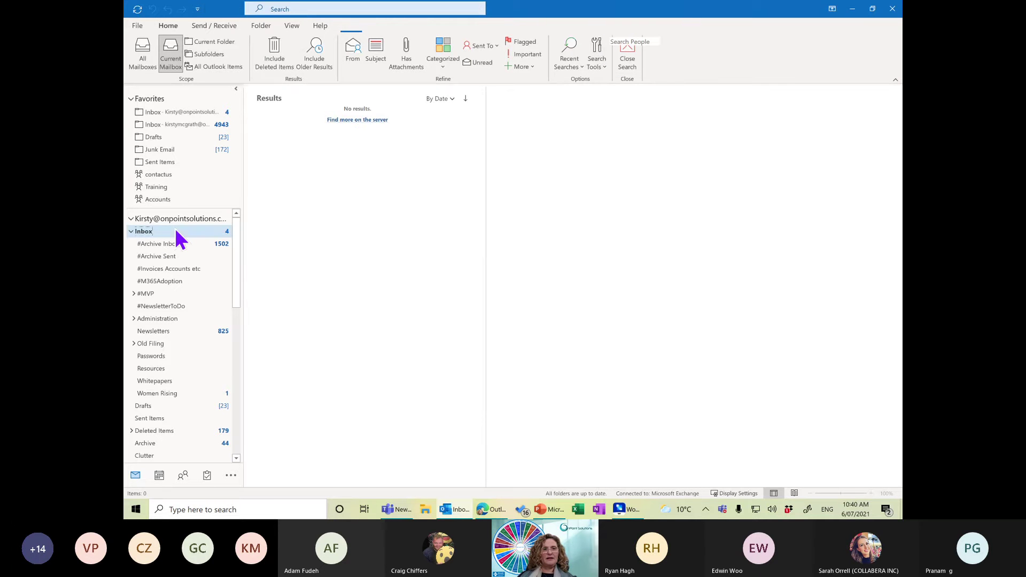
click(308, 9)
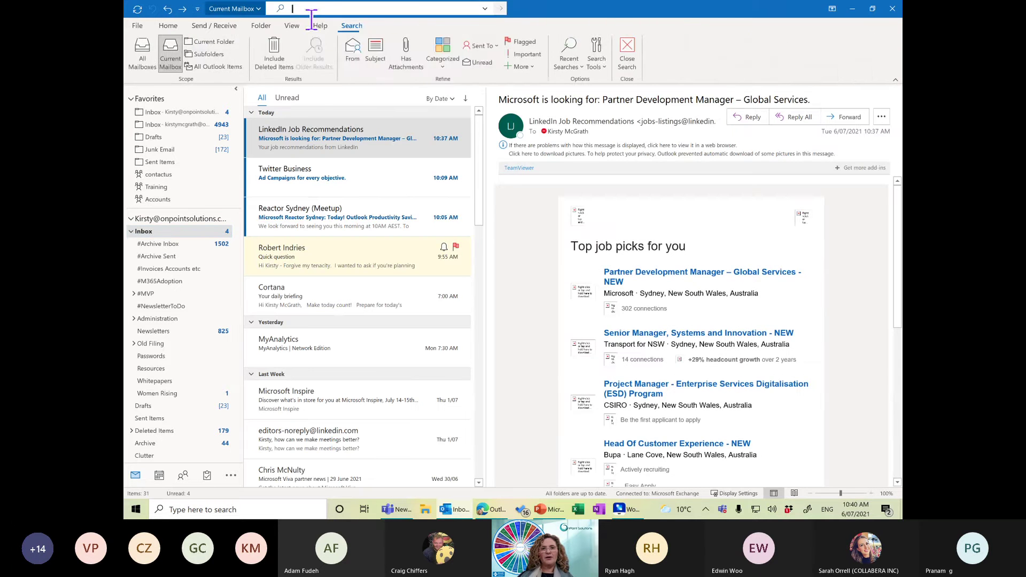
click(617, 17)
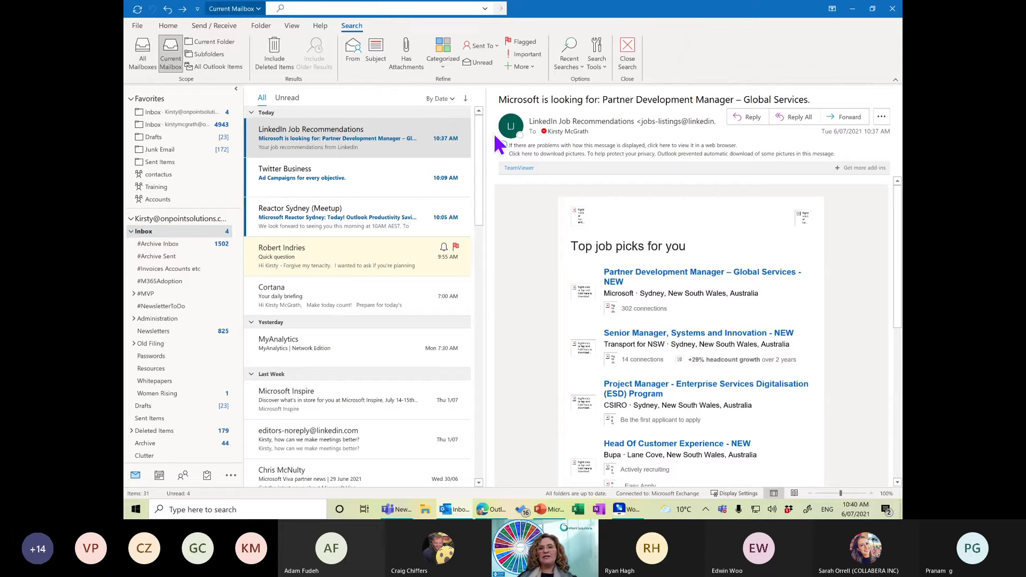
click(523, 78)
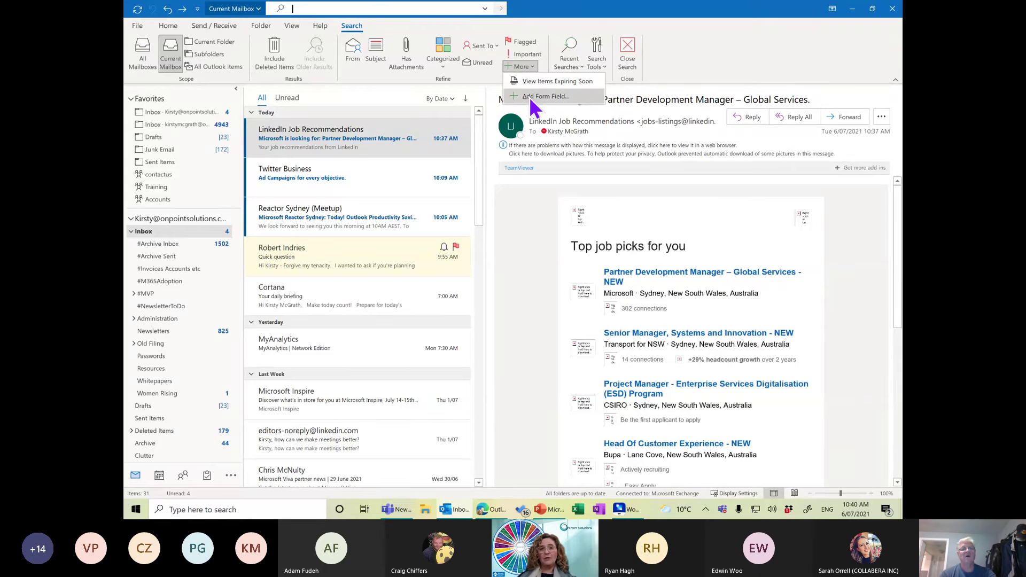
click(436, 9)
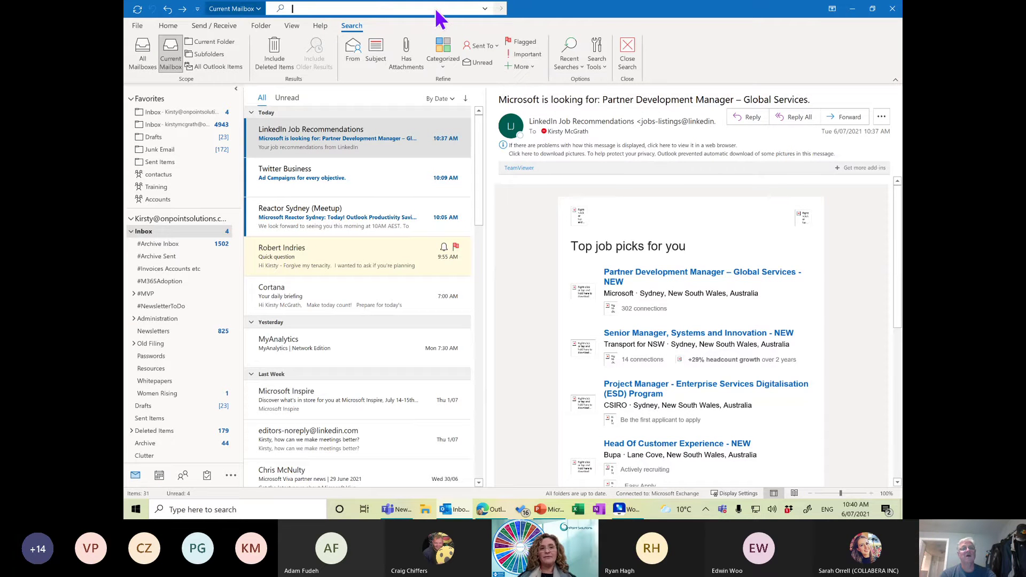
text(date:)
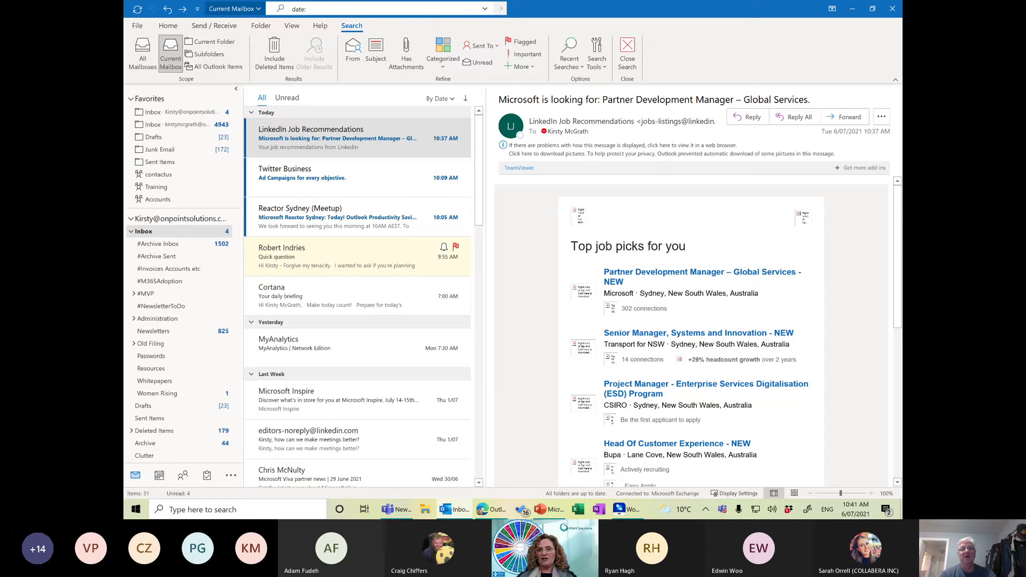
key(BackSpace)
key(BackSpace)
key(BackSpace)
key(BackSpace)
key(BackSpace)
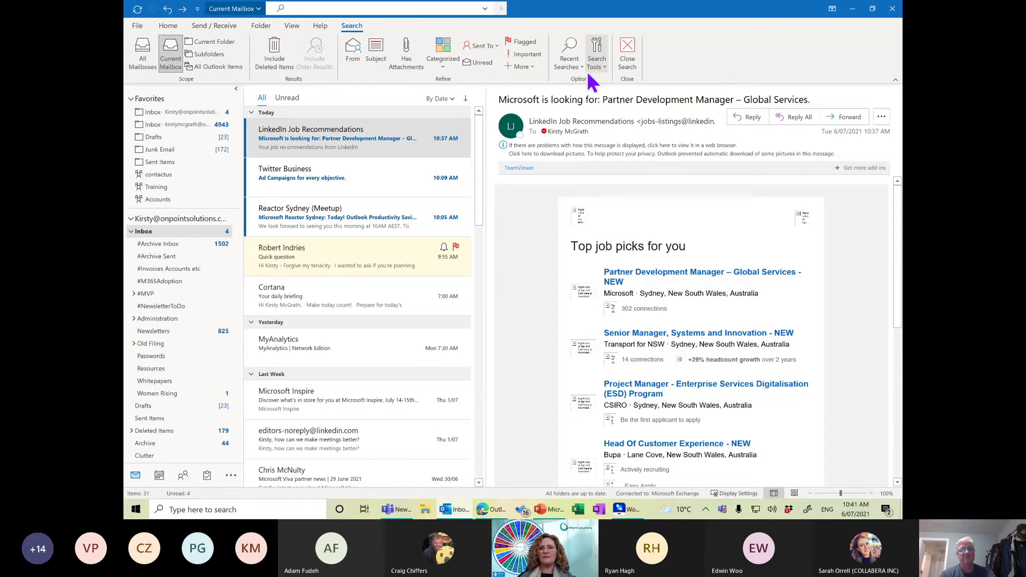
click(604, 67)
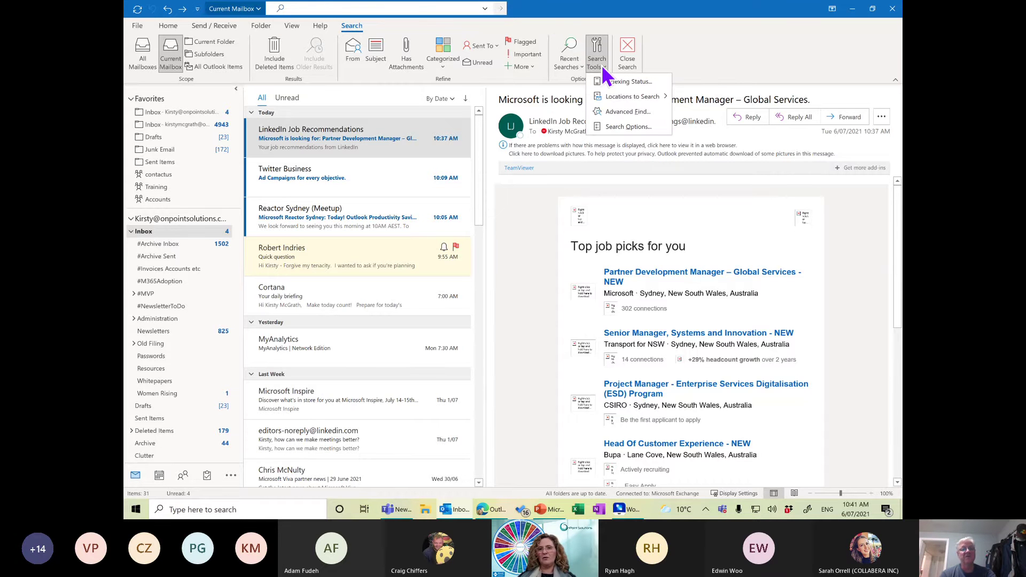
click(630, 112)
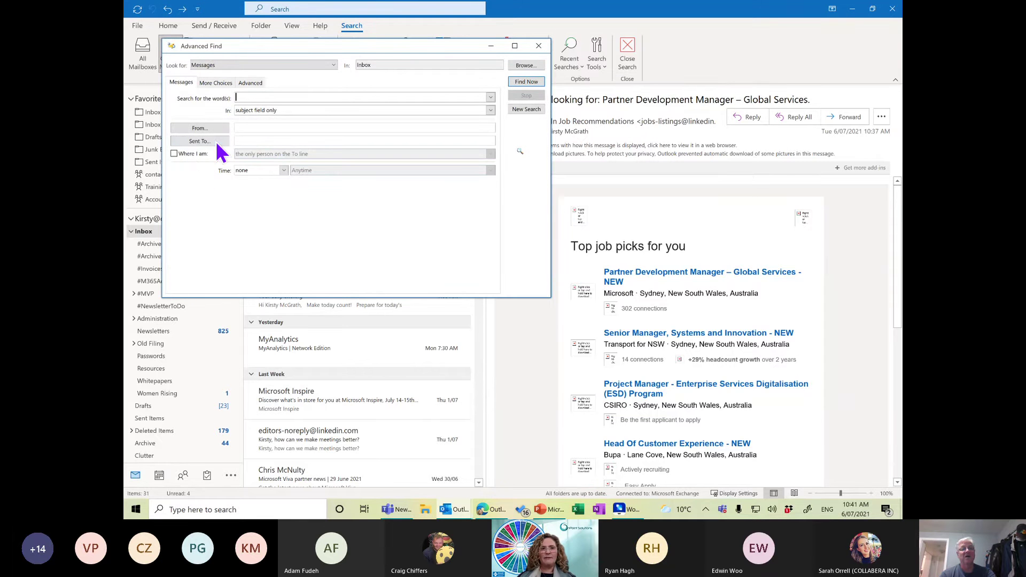
In Advanced Find's Advanced tab, choose the Received date field as the criterion.
click(216, 83)
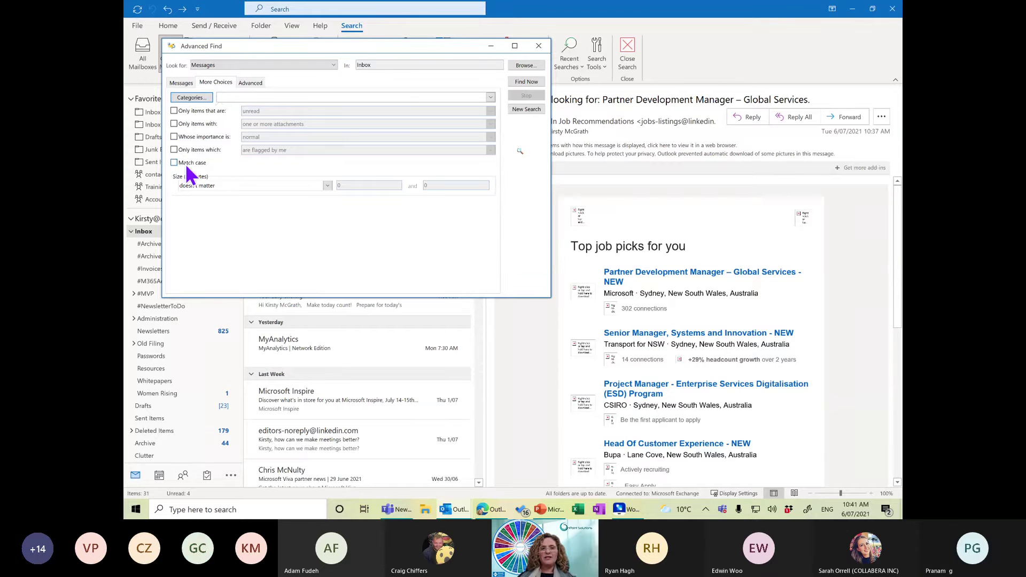
click(249, 84)
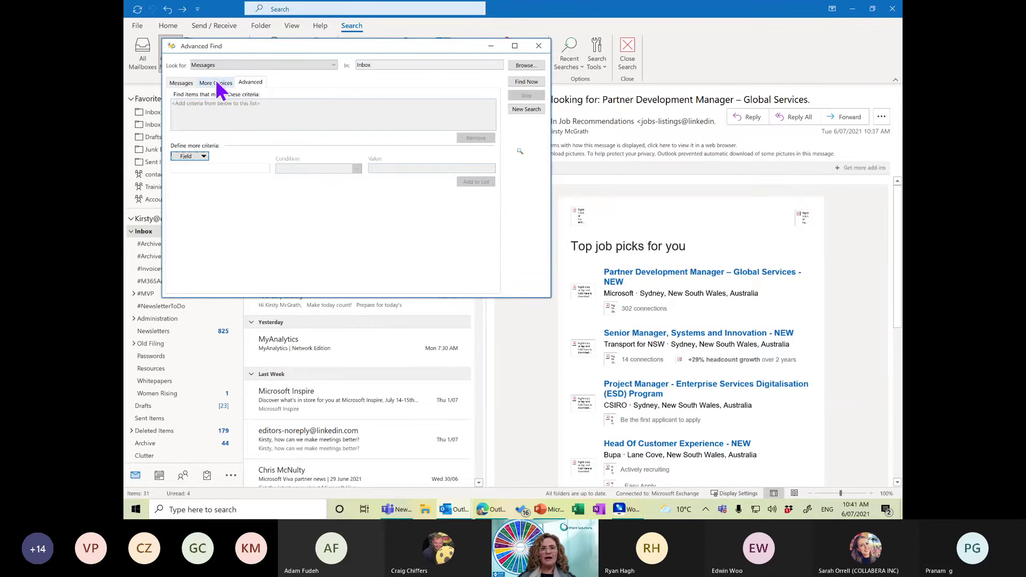
click(204, 157)
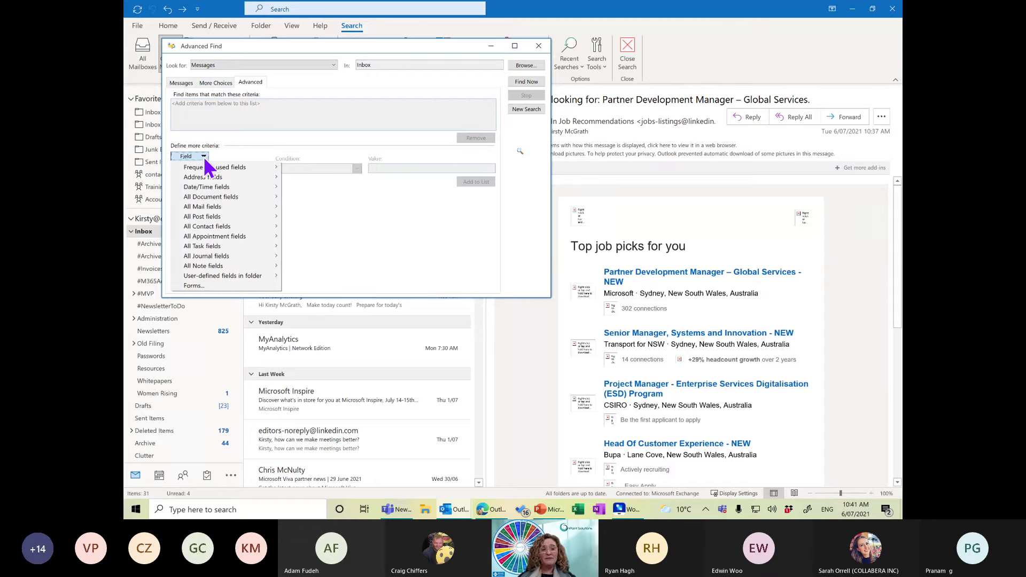
mouse_move(208, 189)
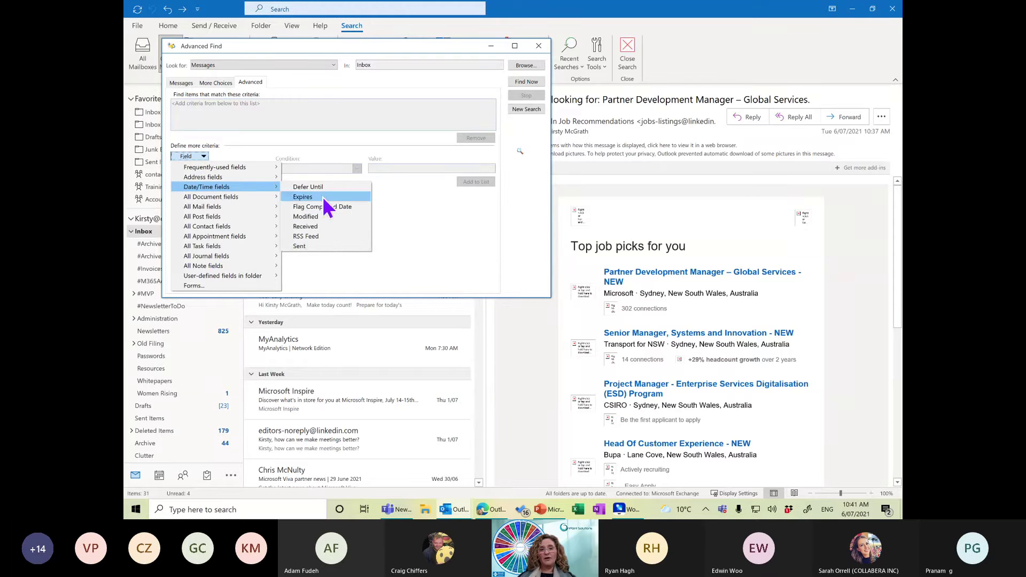
click(318, 226)
Add the condition Received on 06/07/2021, run Find Now, then close the window.
click(357, 168)
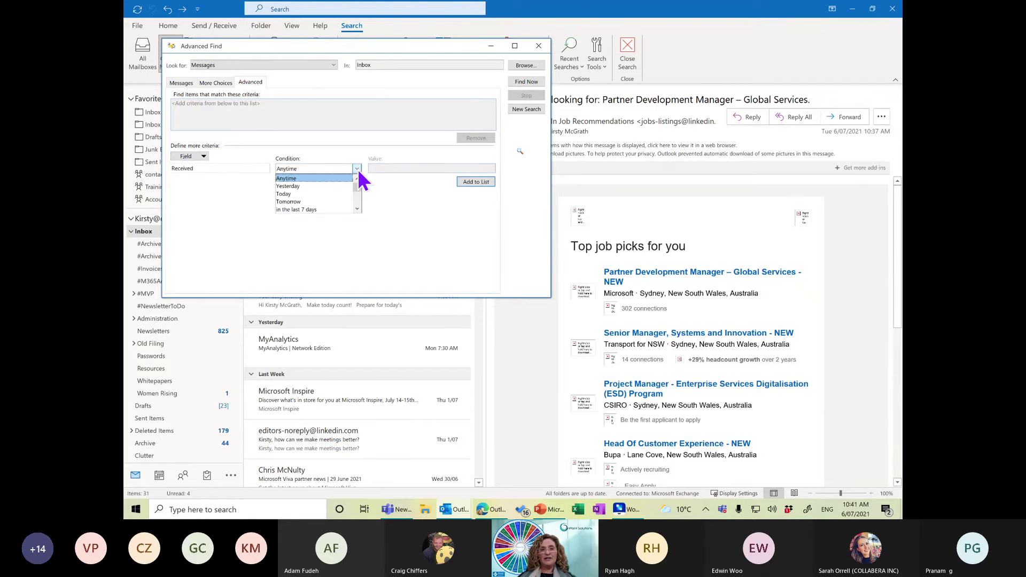
drag(358, 187, 360, 199)
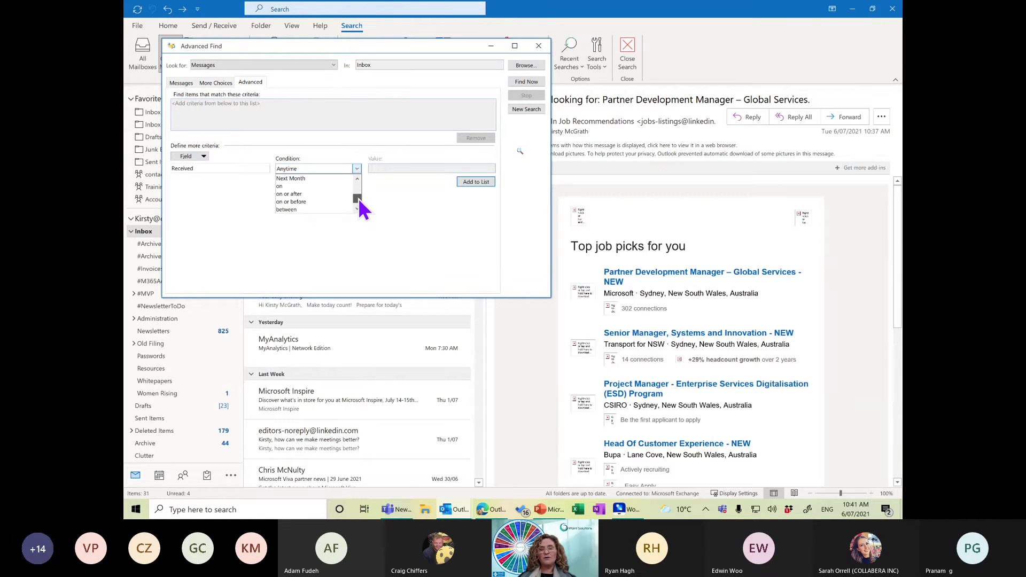
click(302, 187)
click(389, 167)
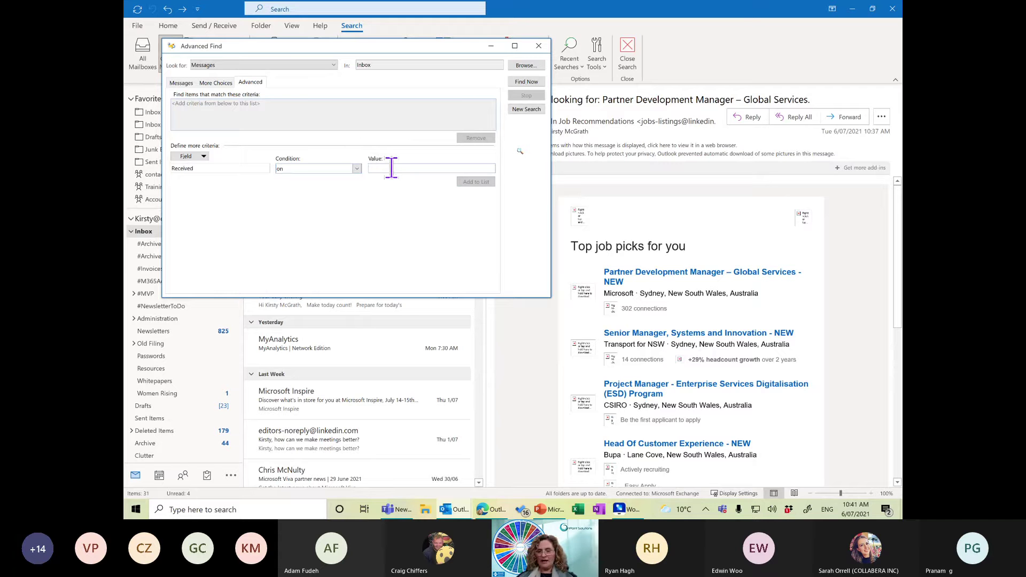
text(06/)
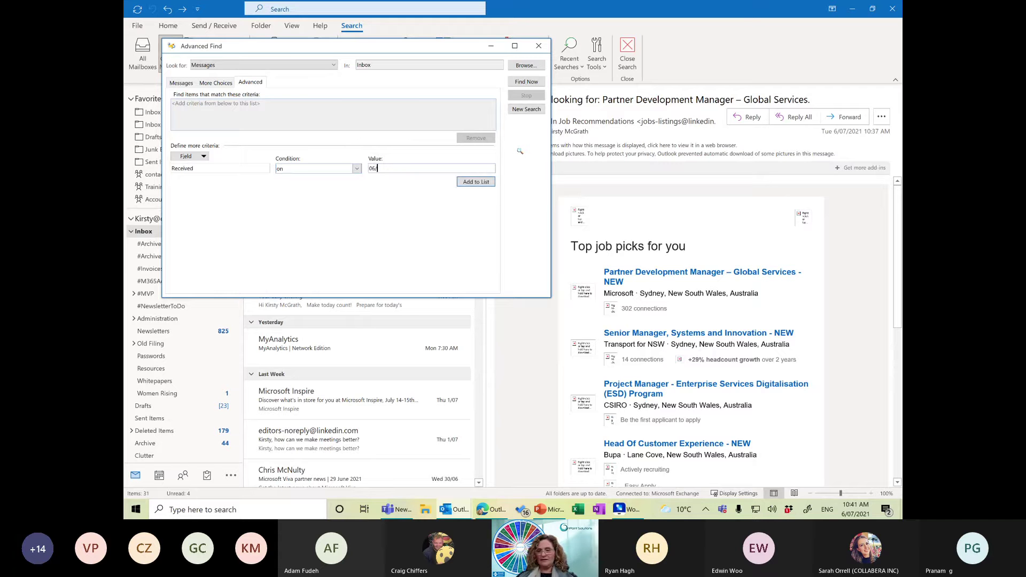
text(07/20)
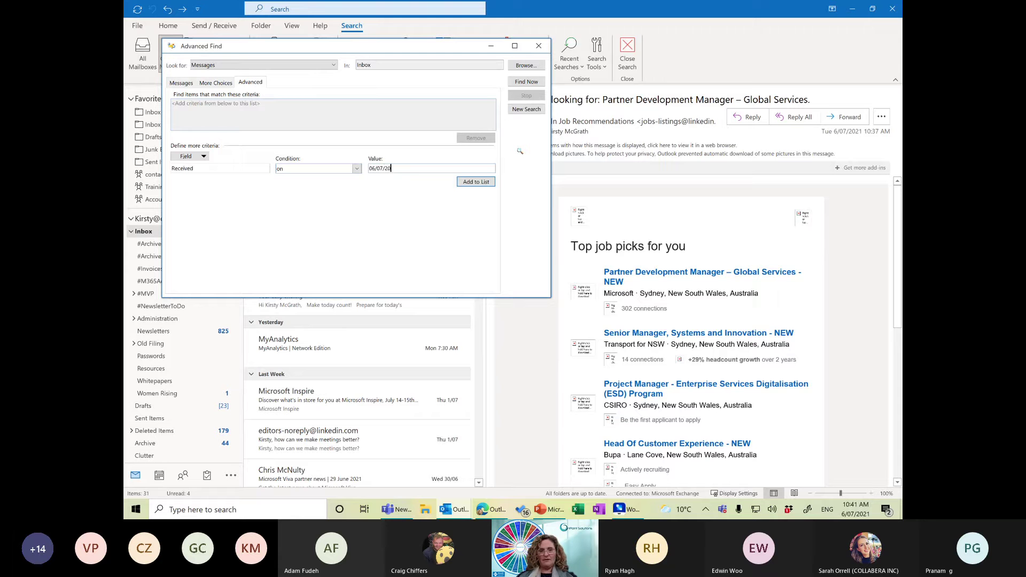
text(21)
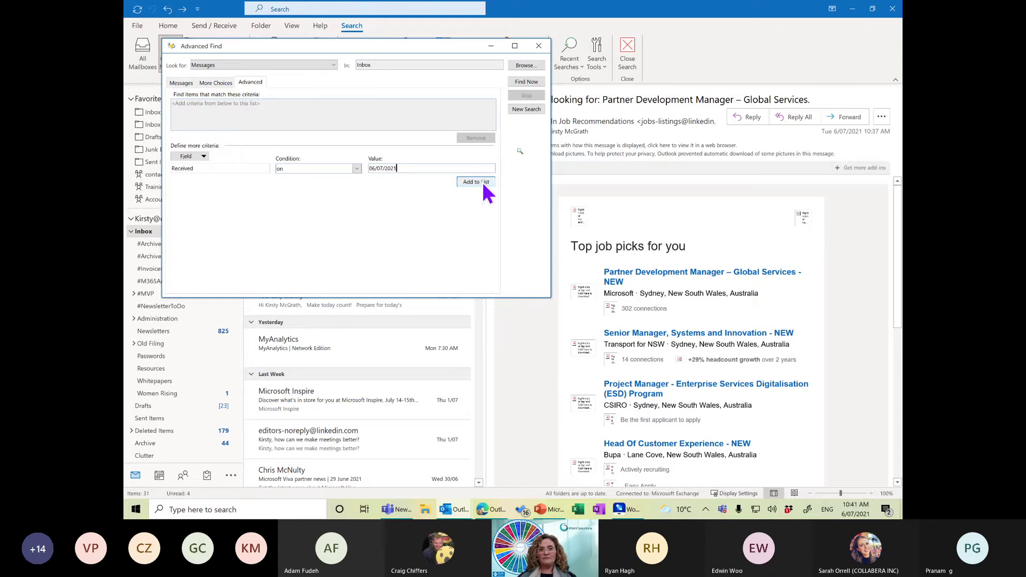
click(482, 181)
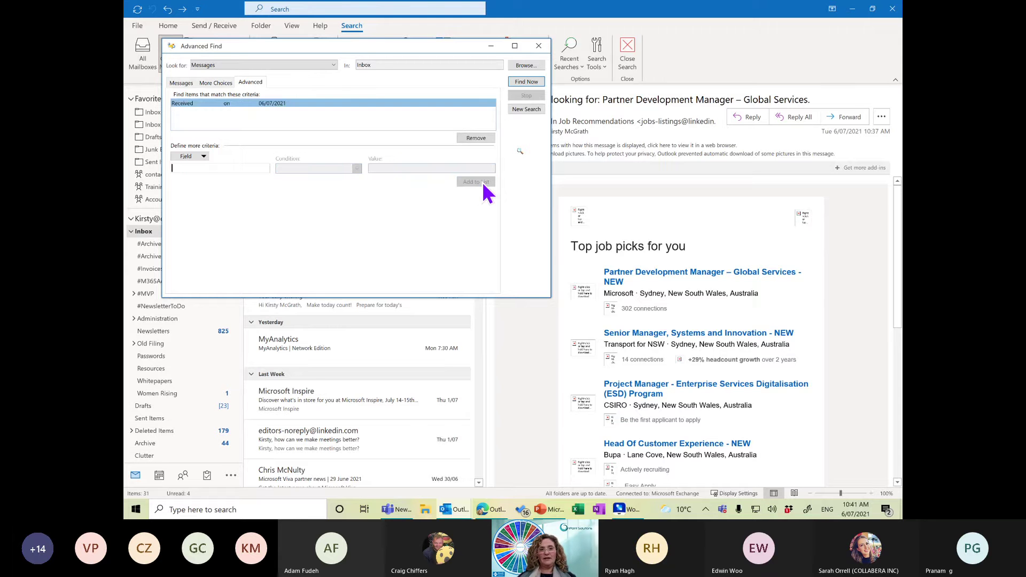
click(529, 82)
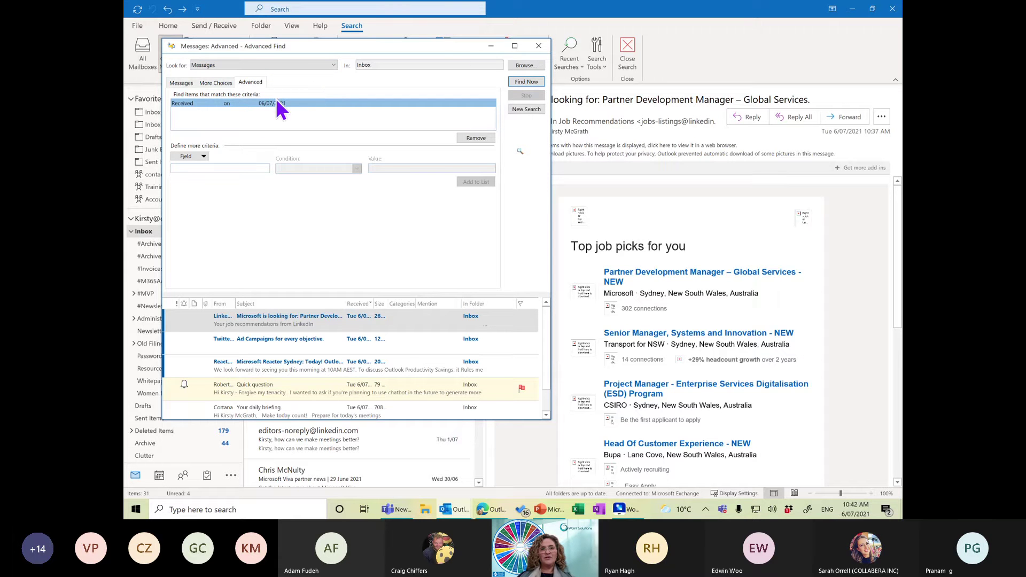
click(538, 46)
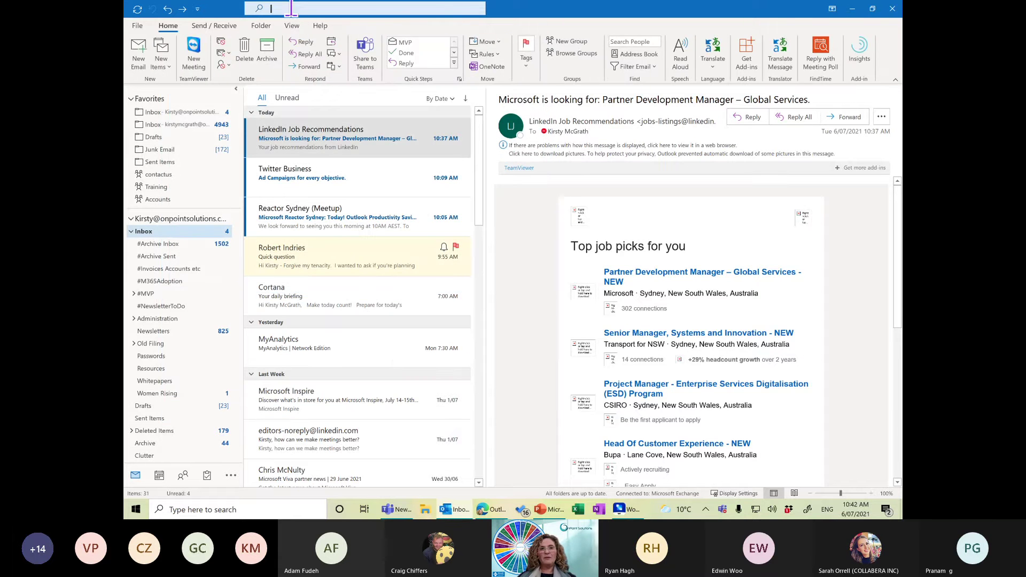
Search 'recievedon:06/07/2021', then close the search and return to the Inbox.
text(rec)
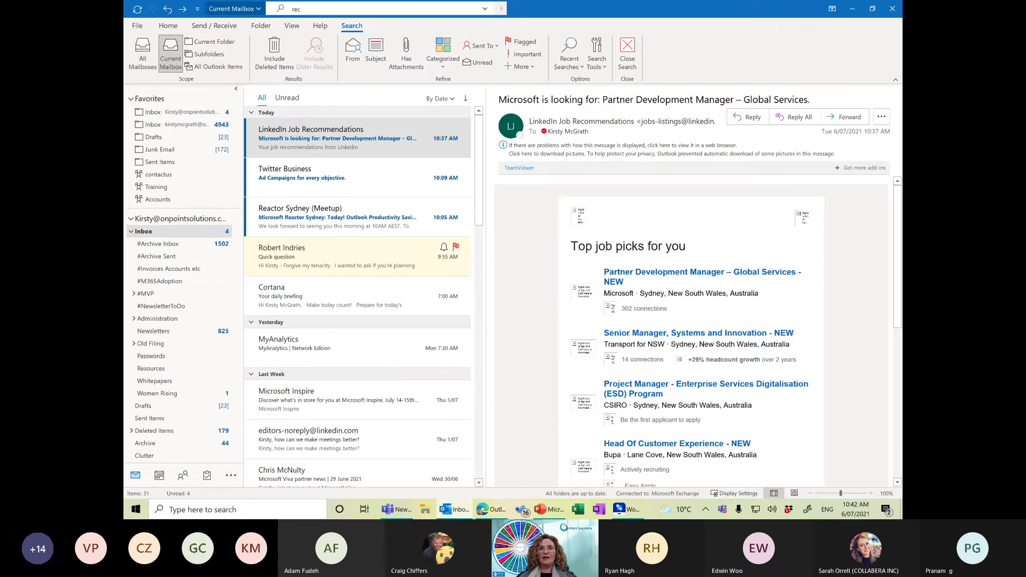
text(ieved)
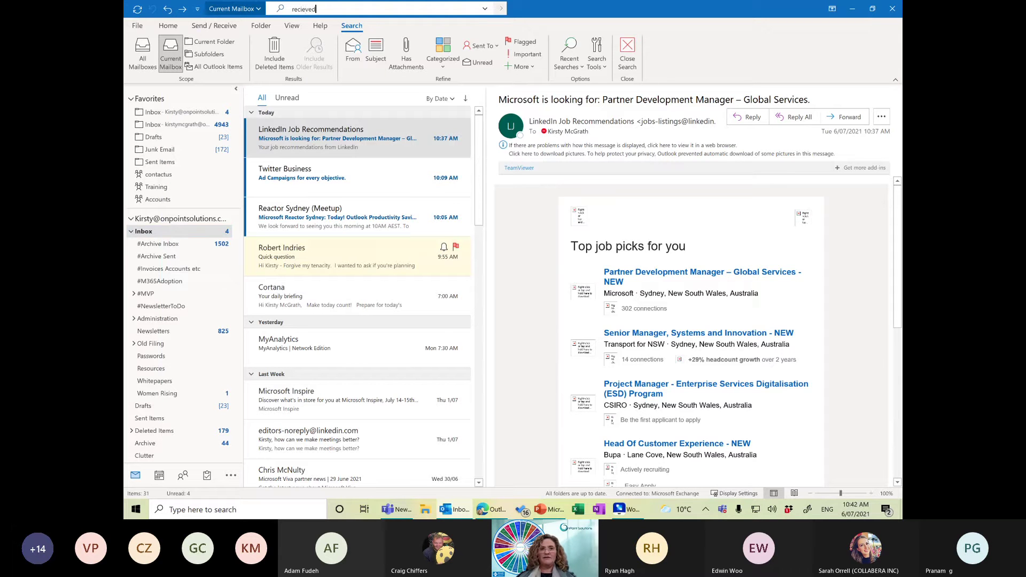
text(on:06/07/2021)
key(Return)
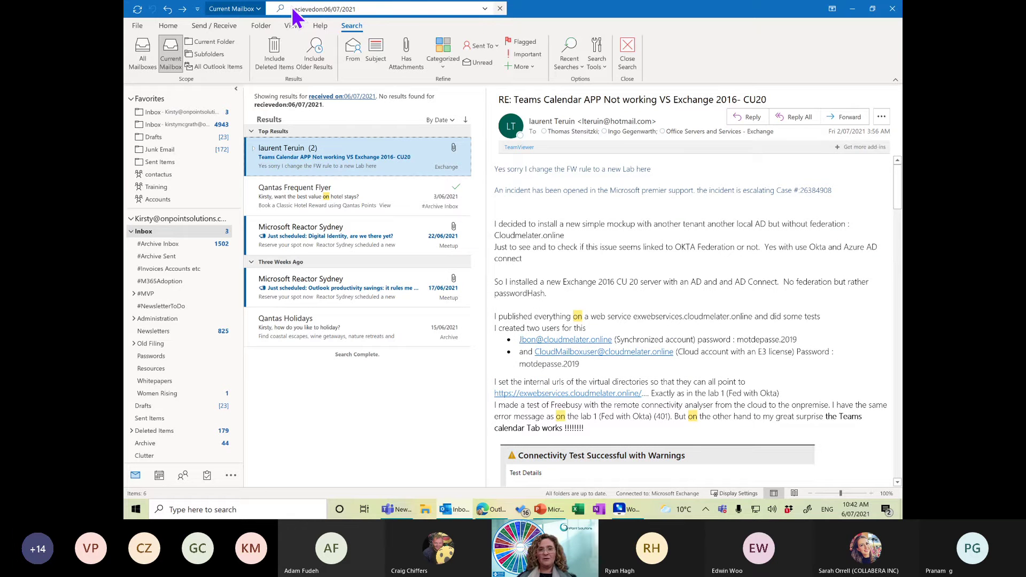
click(186, 235)
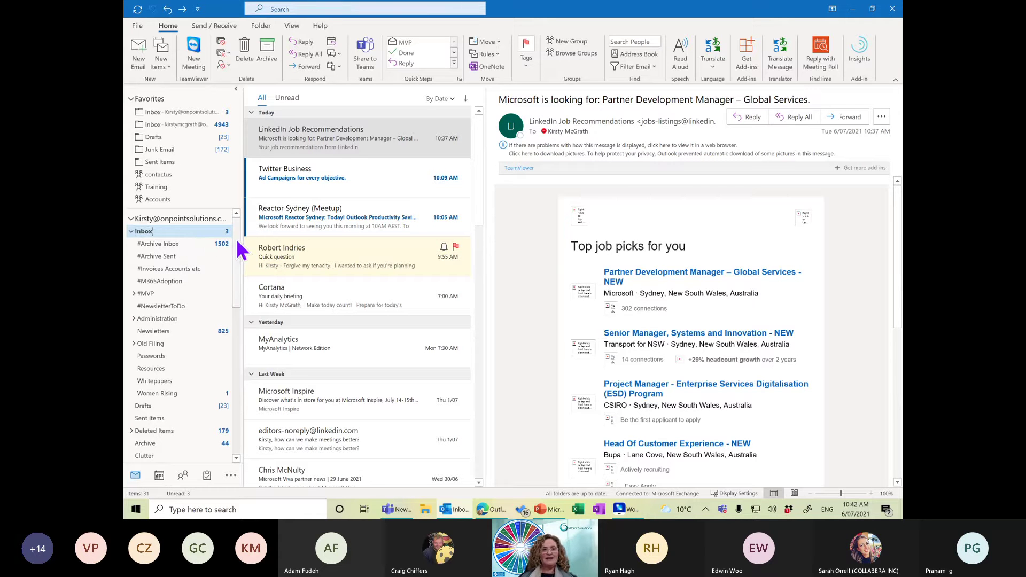
Expand Search Folders in the folder pane and open All Mail (27,514 items).
drag(238, 245, 244, 315)
click(131, 304)
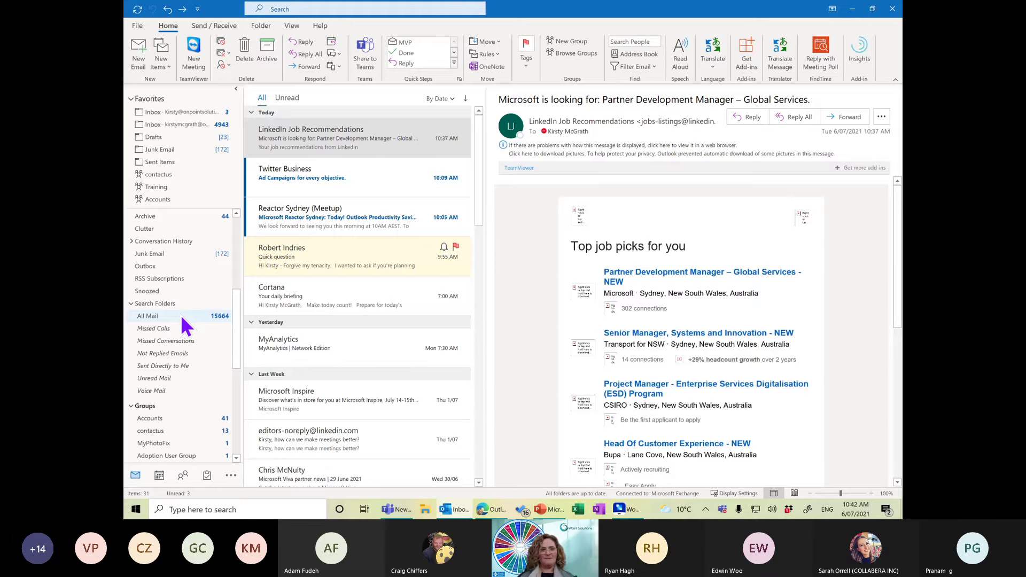
click(181, 315)
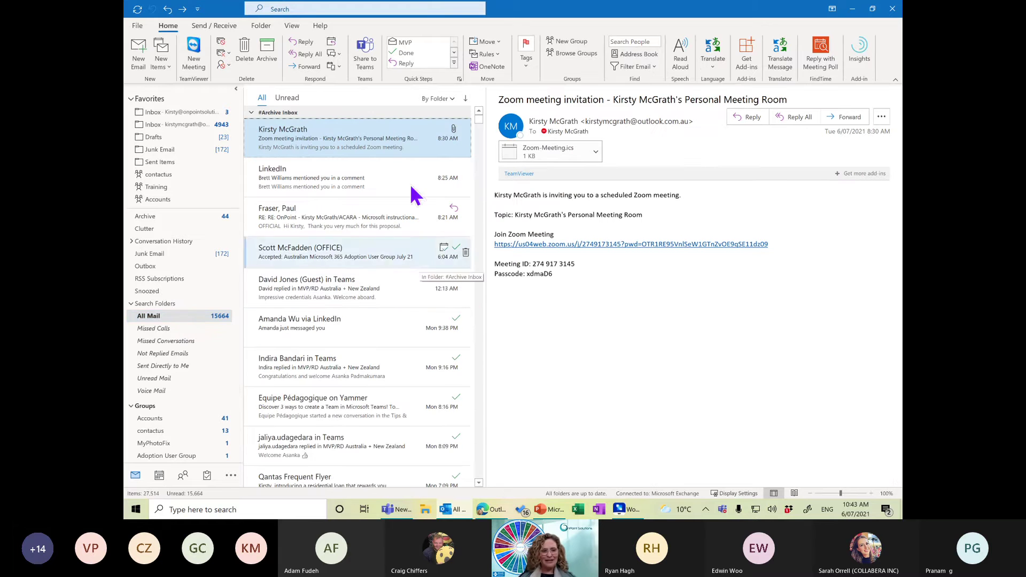
right_click(219, 493)
click(160, 492)
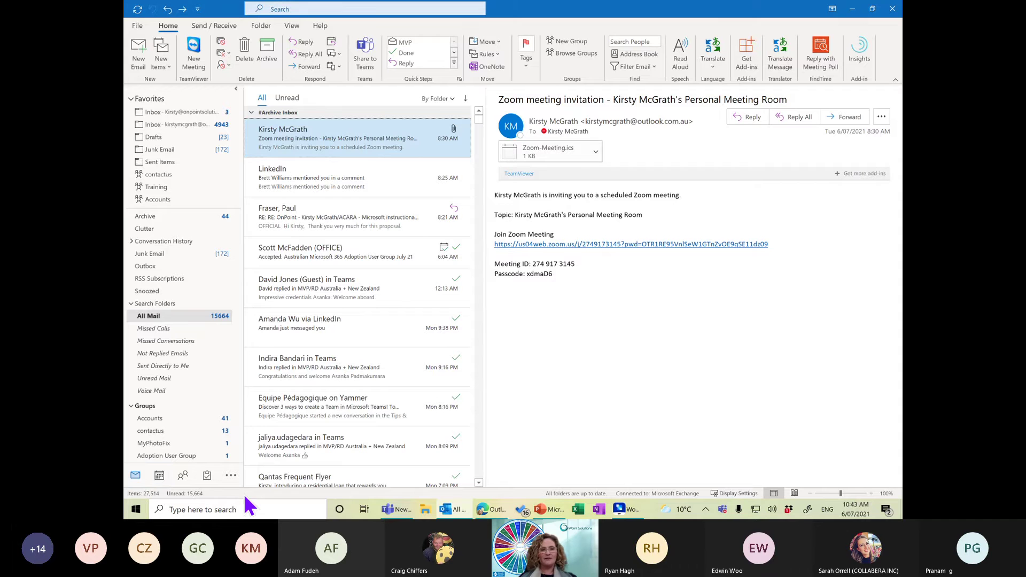
Create a custom search folder named 'All Mail Folder' with no criteria, including all messages.
right_click(159, 305)
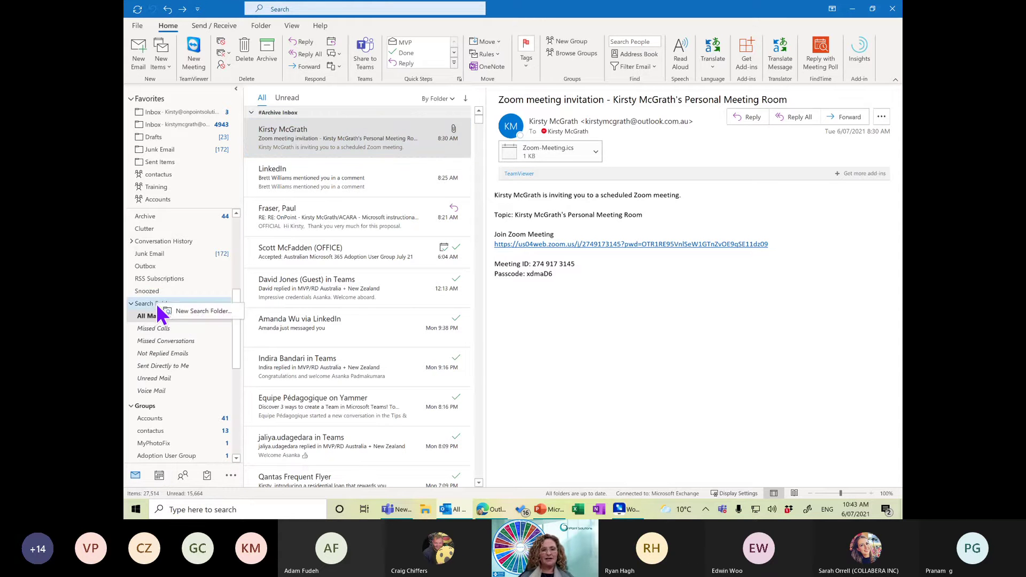
click(202, 313)
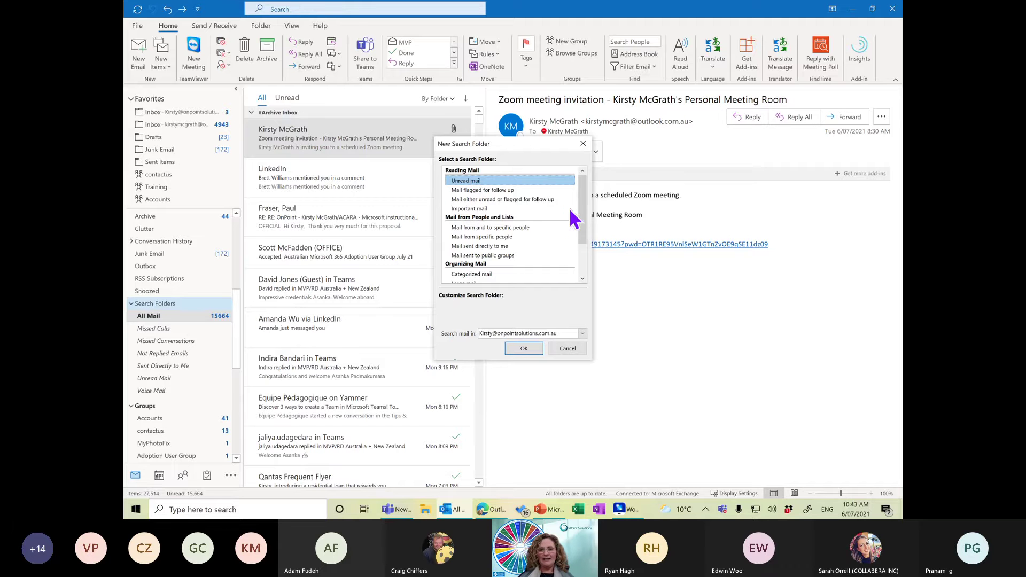
drag(583, 211, 584, 276)
click(479, 274)
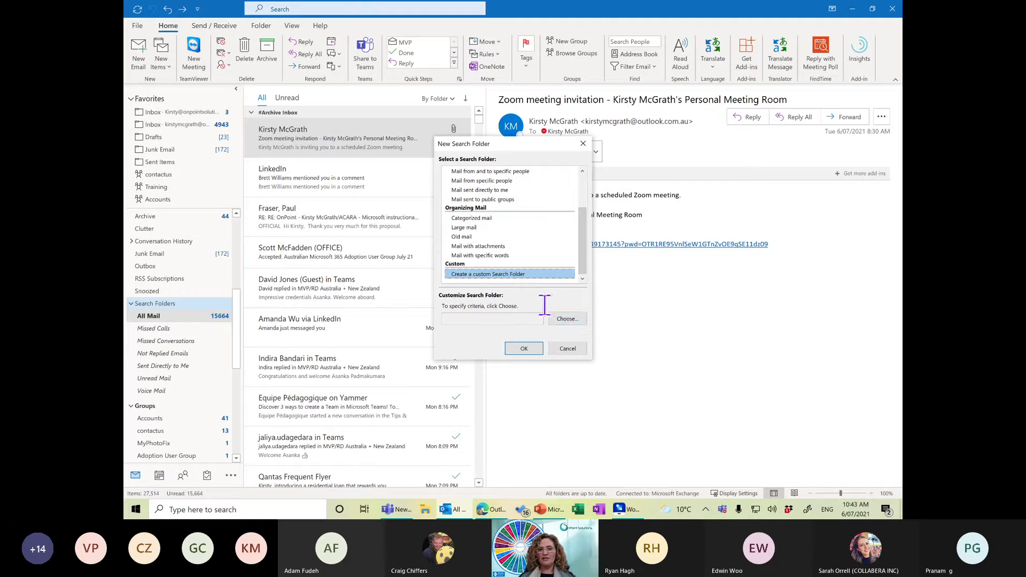
click(569, 319)
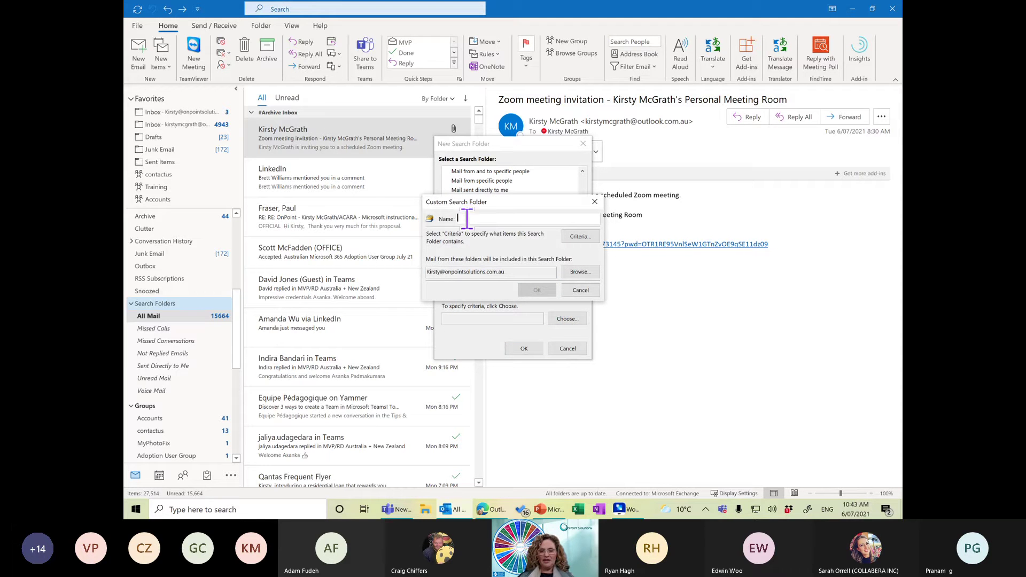
text(All)
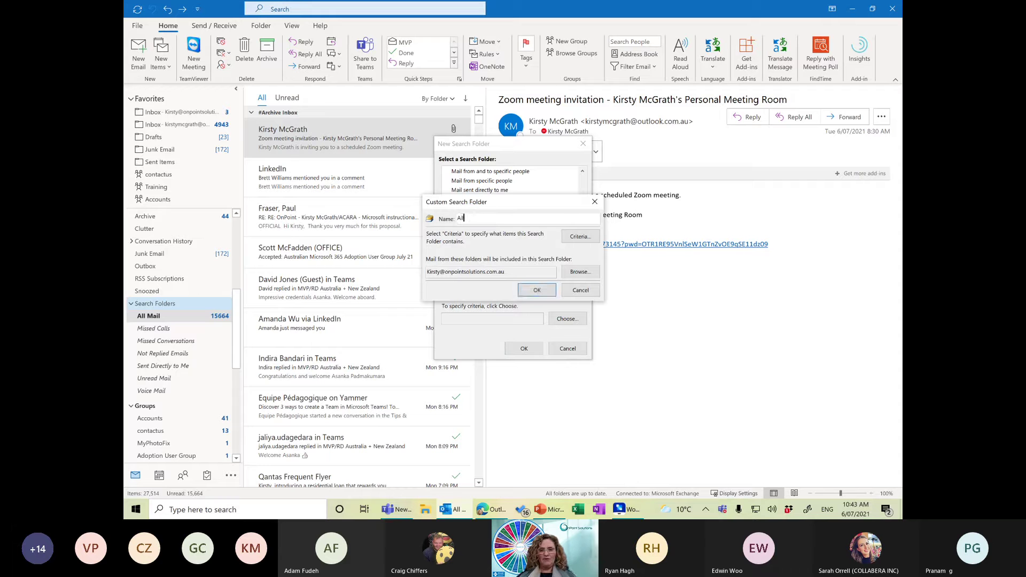
text( Mail Folder)
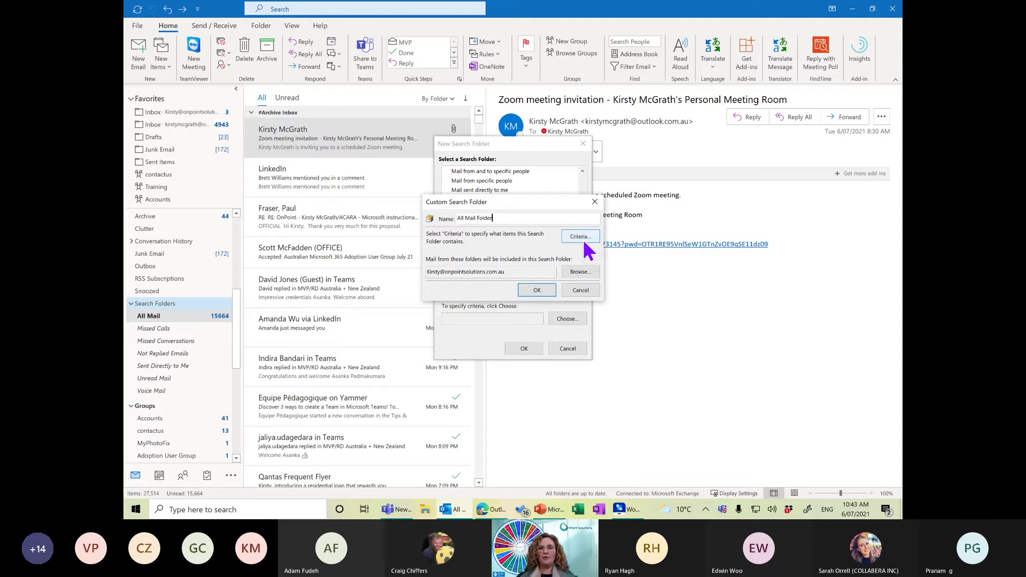
click(543, 287)
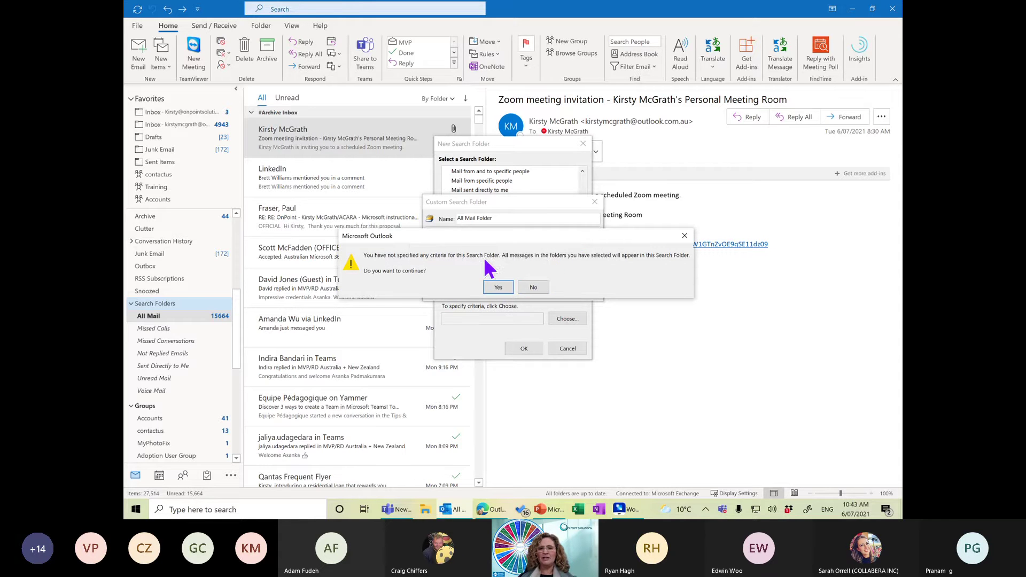
click(498, 288)
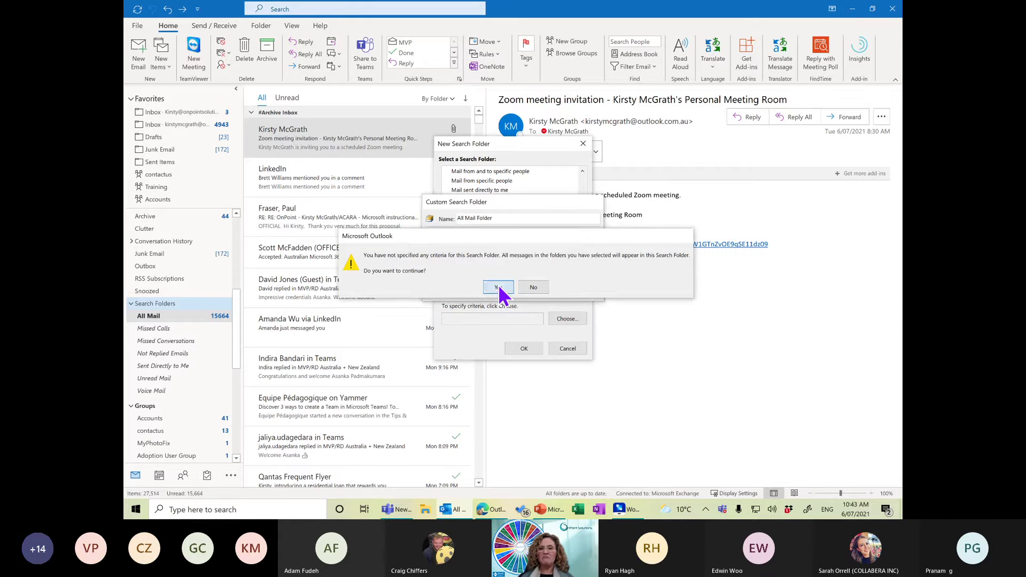
click(524, 349)
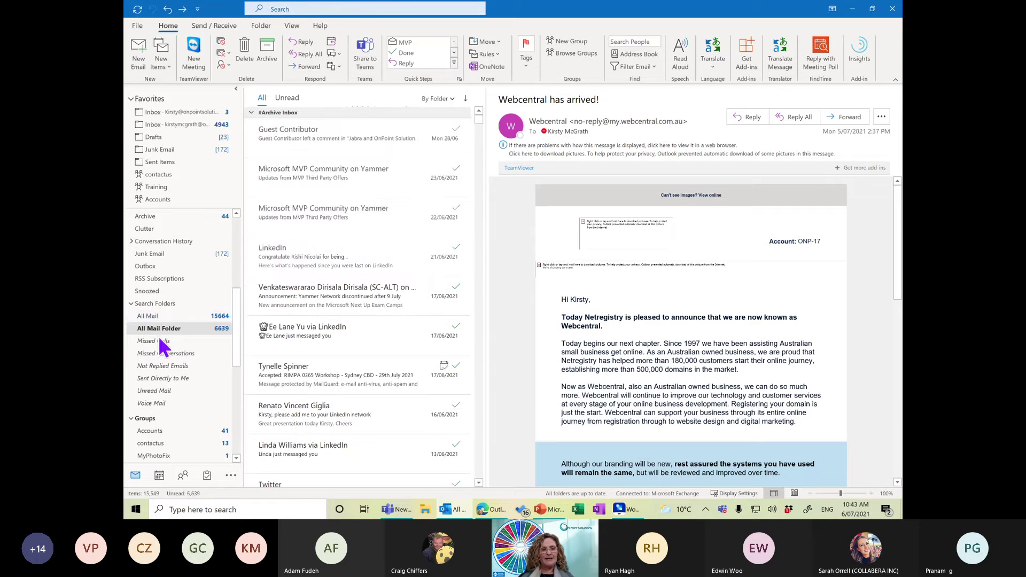
Drag All Mail into Favorites and open it from there.
click(143, 316)
drag(162, 321, 161, 139)
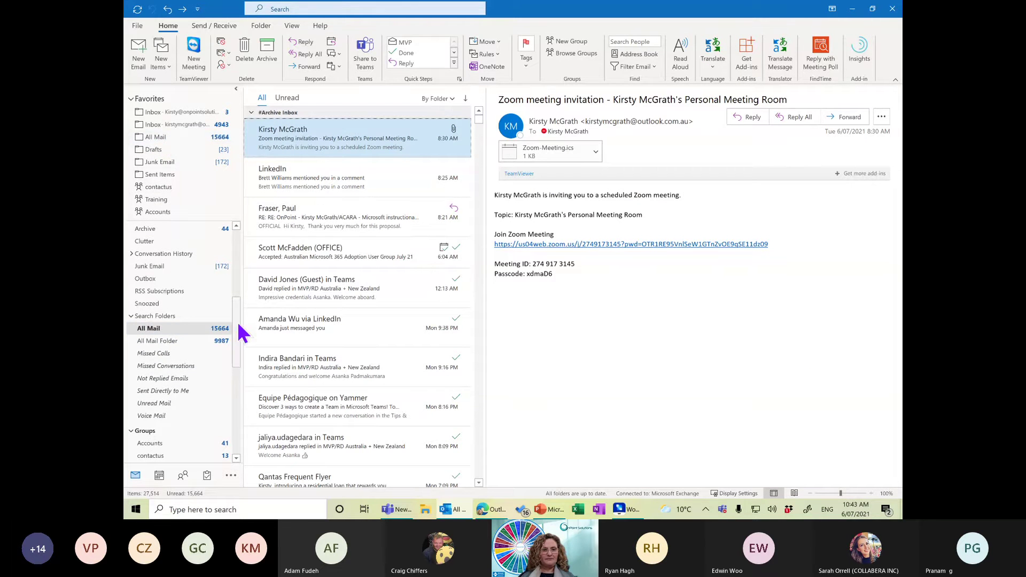
drag(238, 321, 201, 235)
click(185, 244)
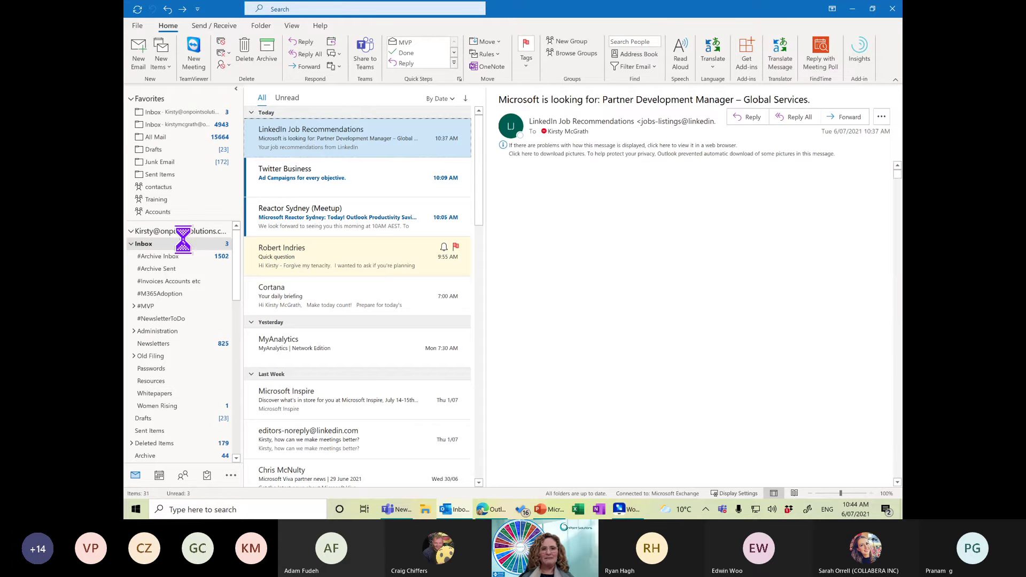
click(161, 137)
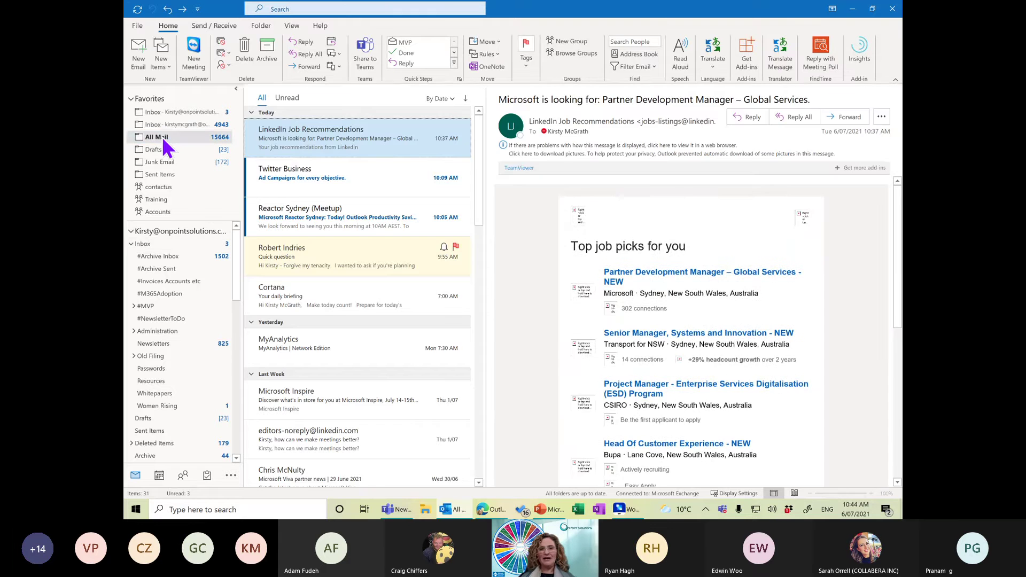
Arrange All Mail by Categories, collapse the (none) group, then return to the Inbox.
click(438, 99)
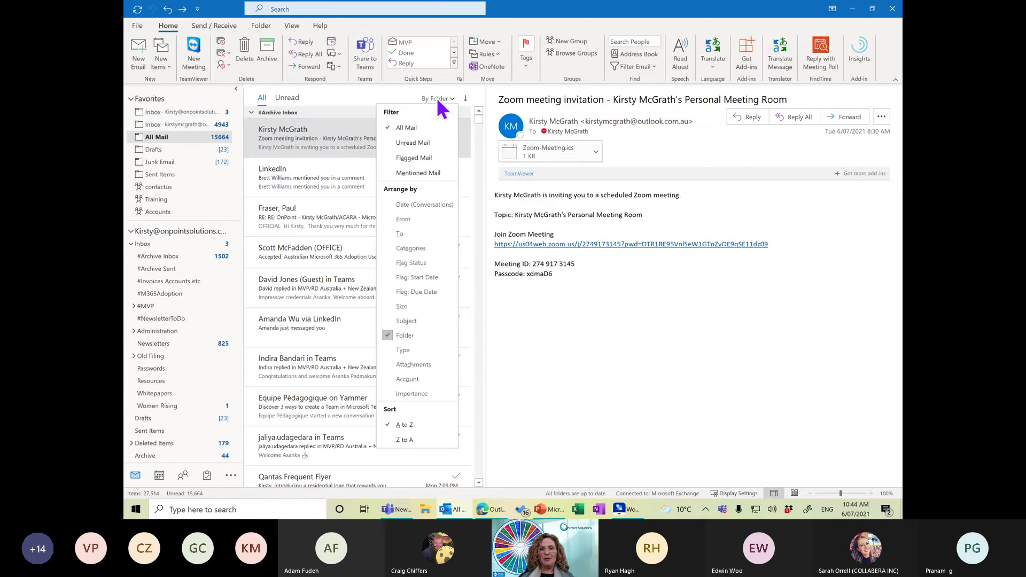
click(401, 209)
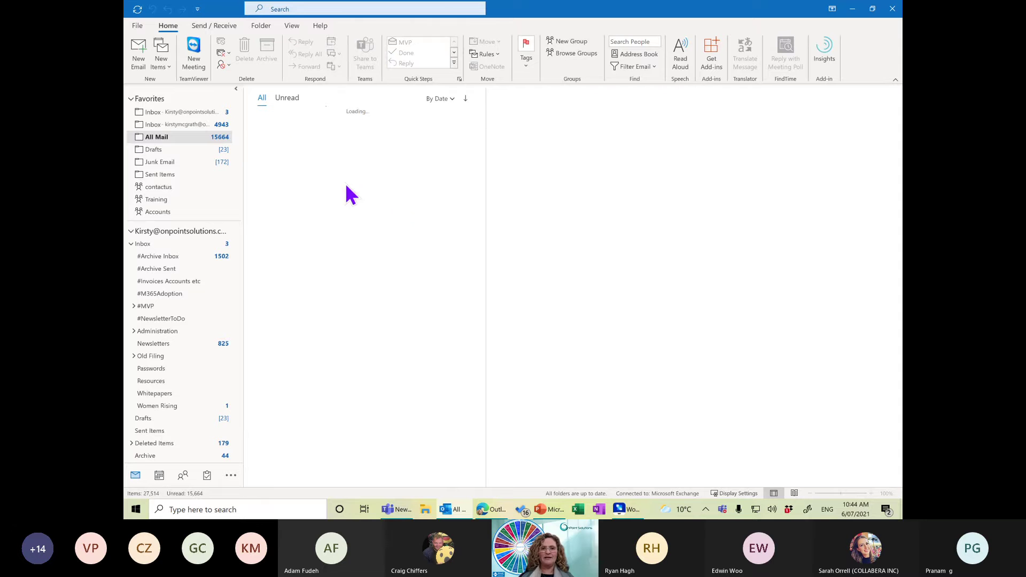
click(448, 100)
click(427, 249)
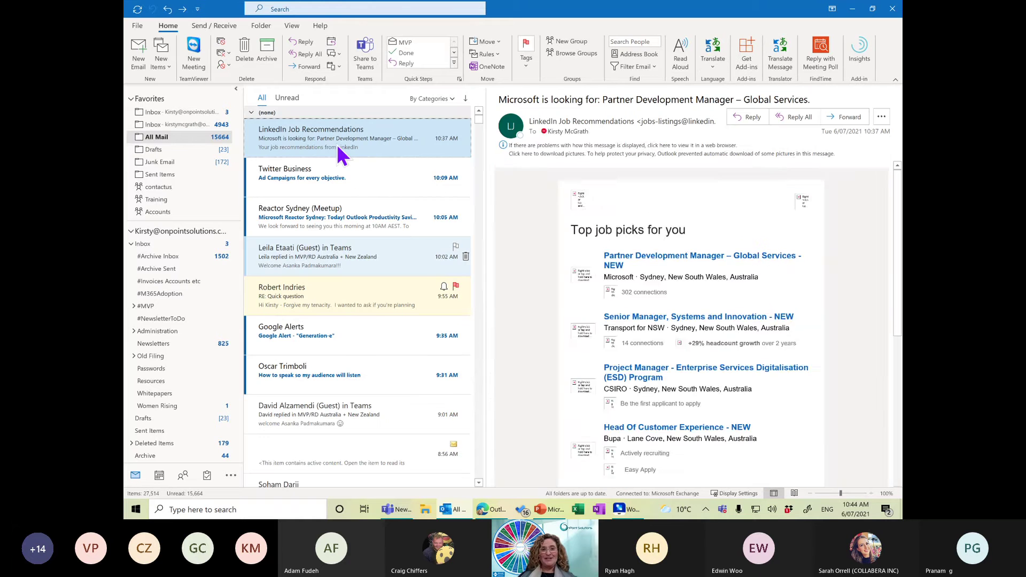
click(252, 113)
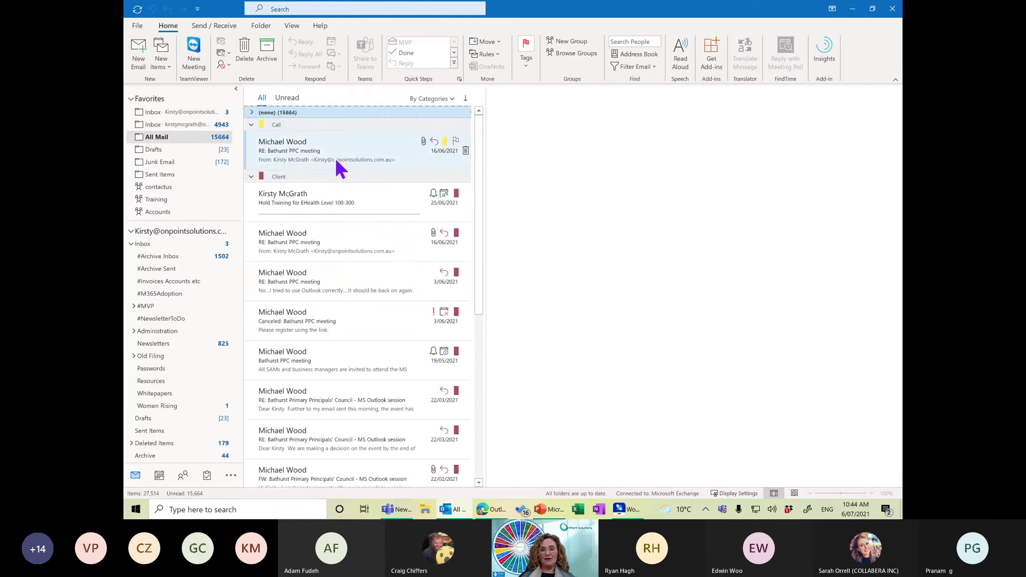
drag(483, 135, 495, 190)
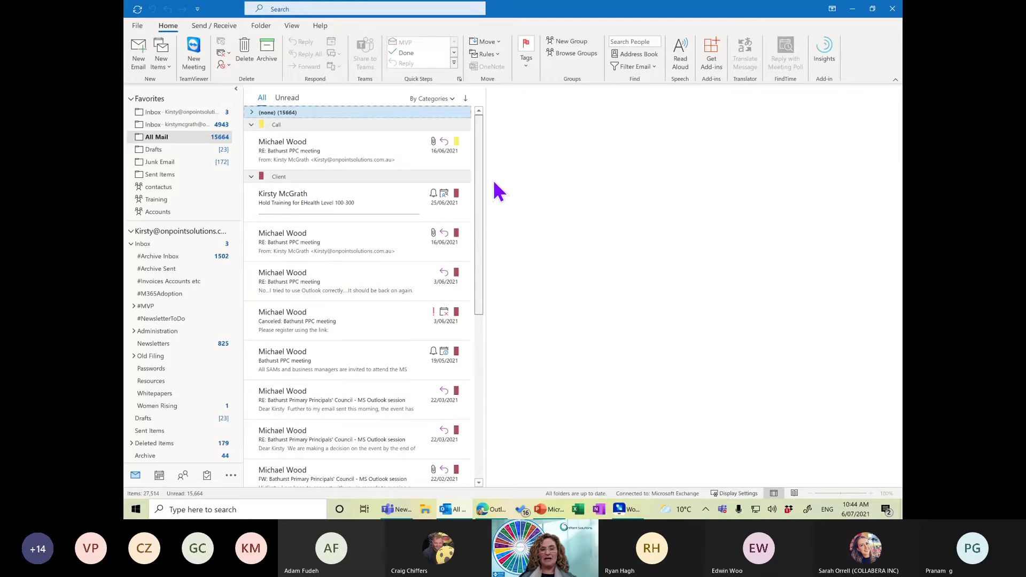
click(166, 245)
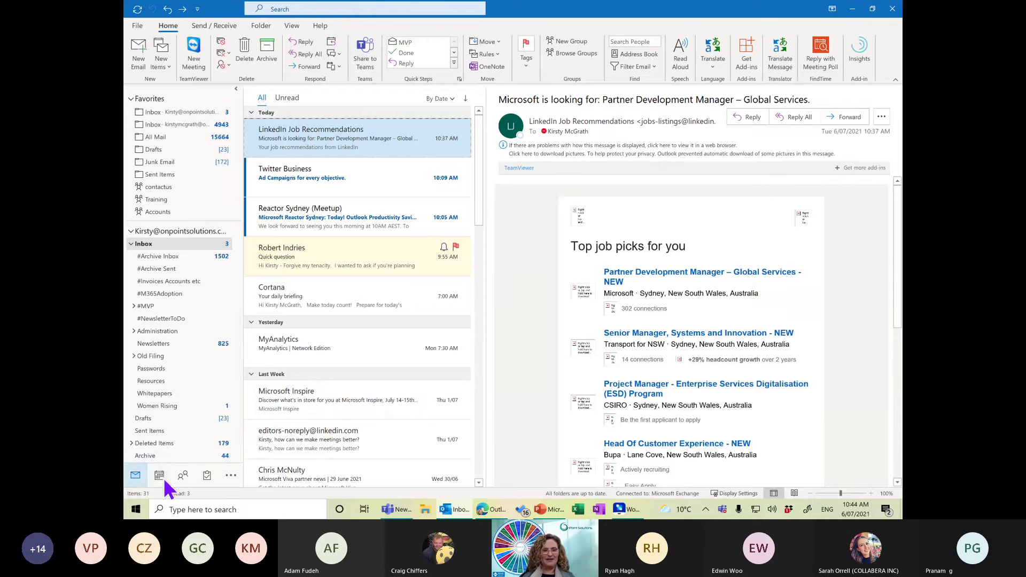
Open the Calendar in its own window, showing the 5–9 July 2021 work week.
mouse_move(161, 478)
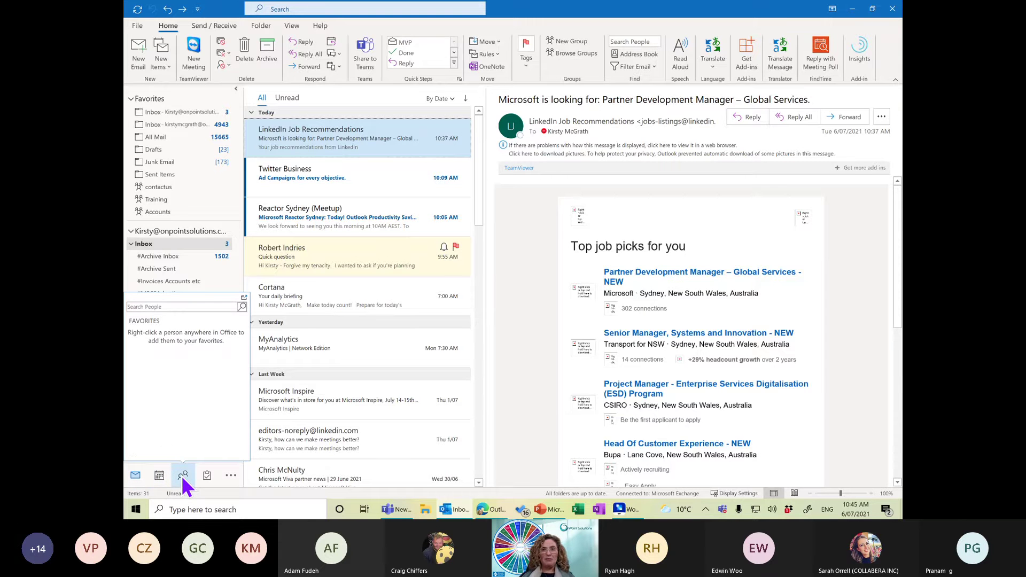
mouse_move(216, 477)
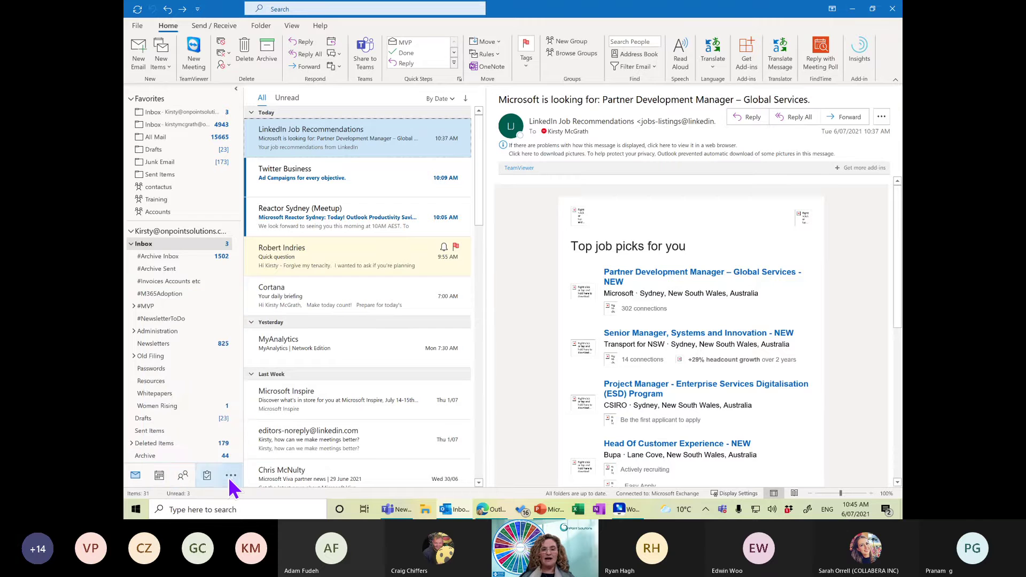
click(231, 476)
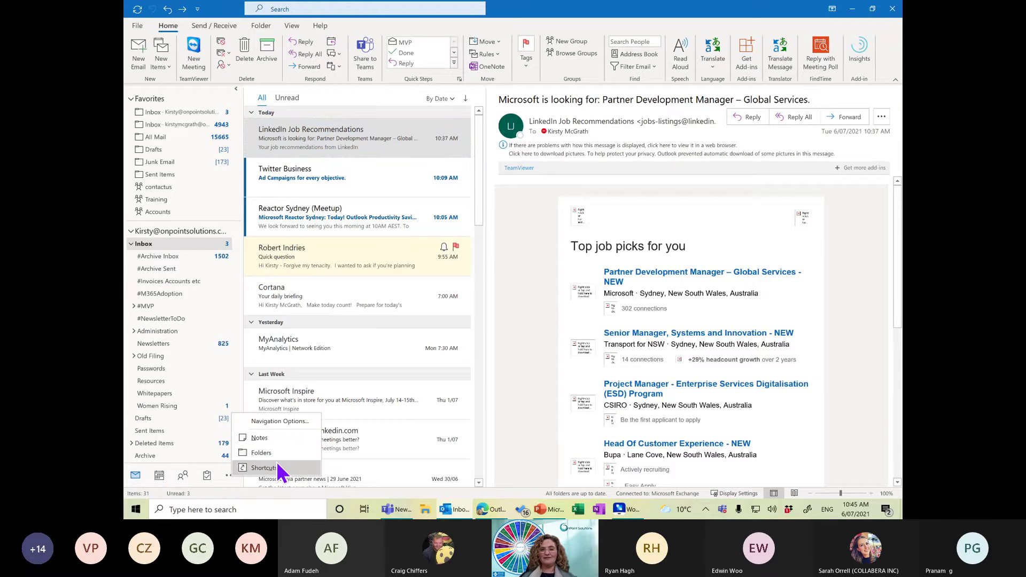
click(462, 309)
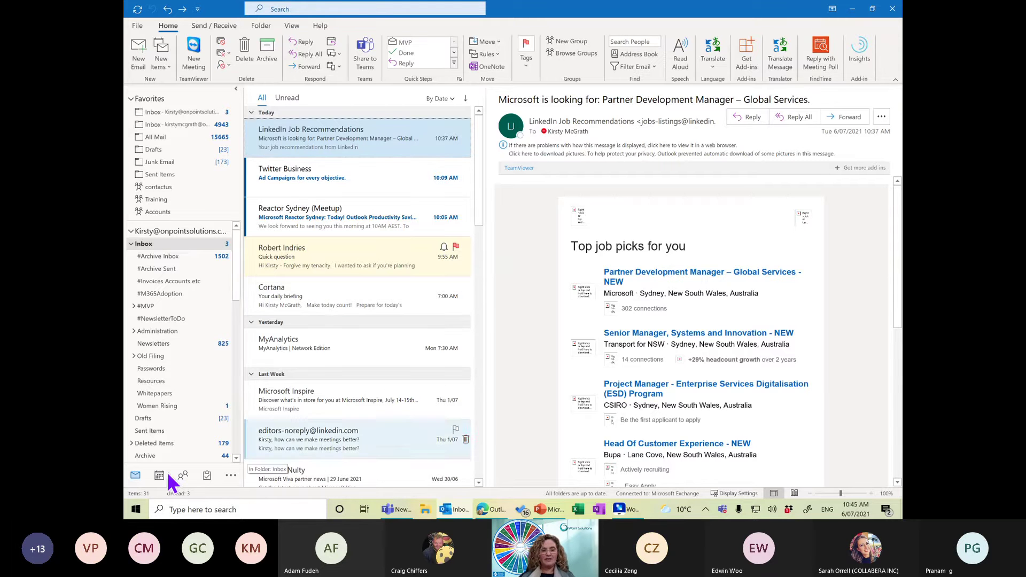
mouse_move(159, 477)
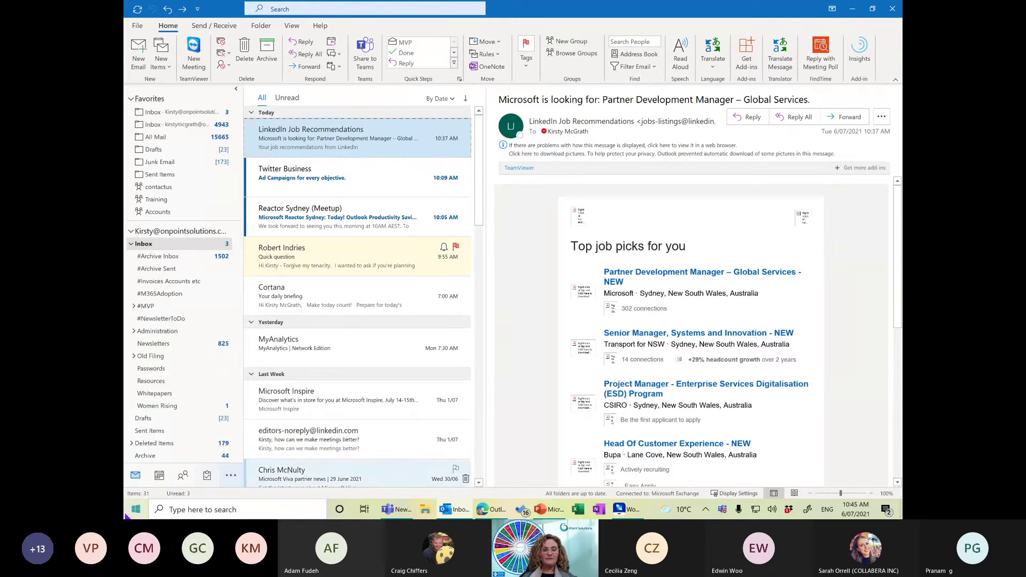
right_click(160, 482)
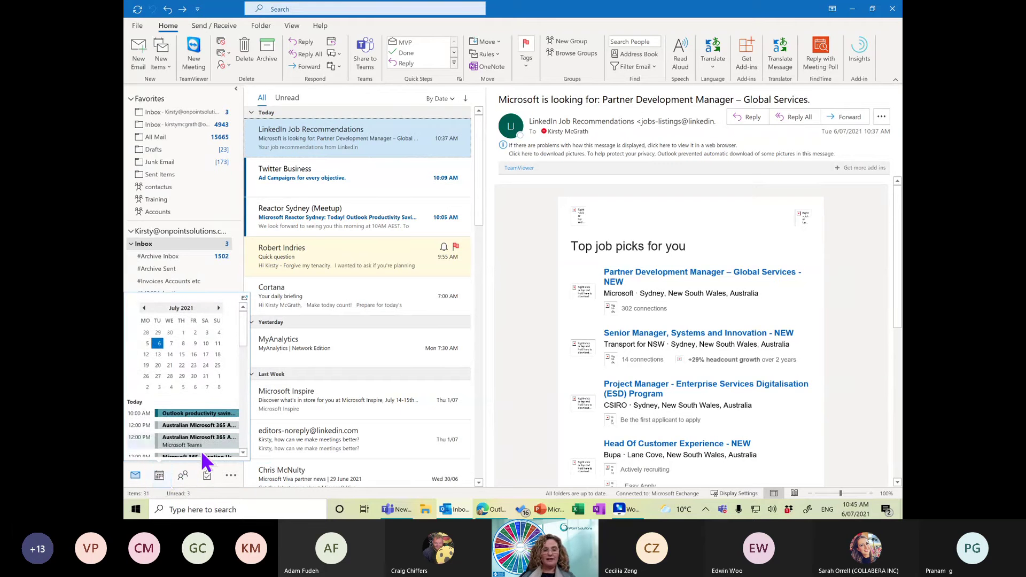
right_click(162, 475)
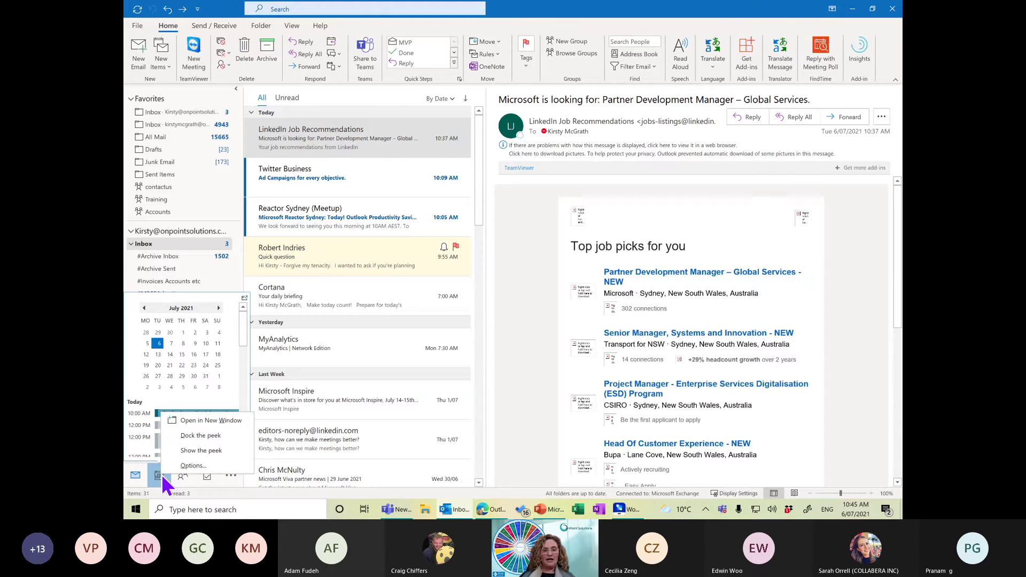
click(212, 422)
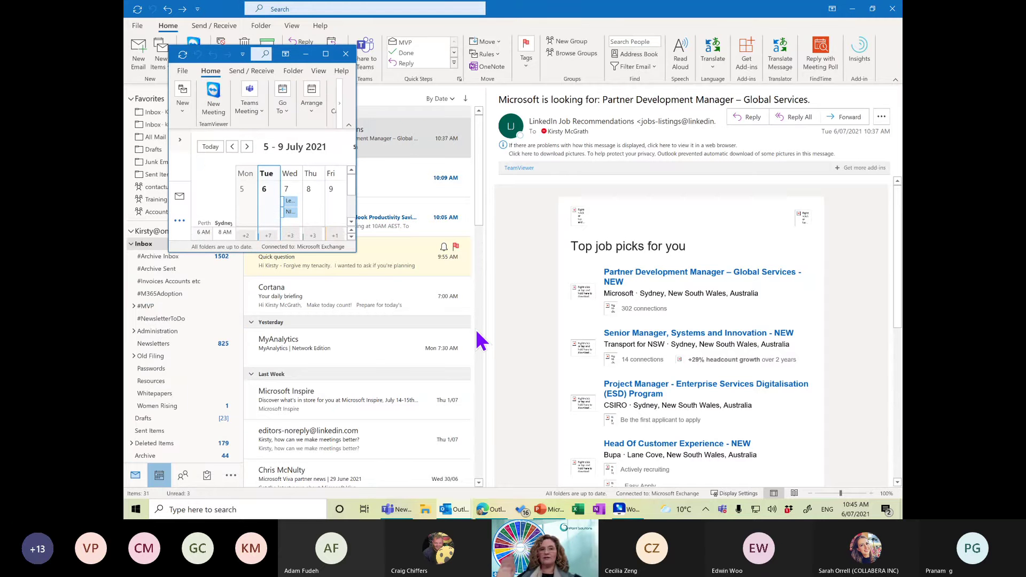
Maximise the Calendar window, then minimise it to reveal the Inbox.
click(325, 54)
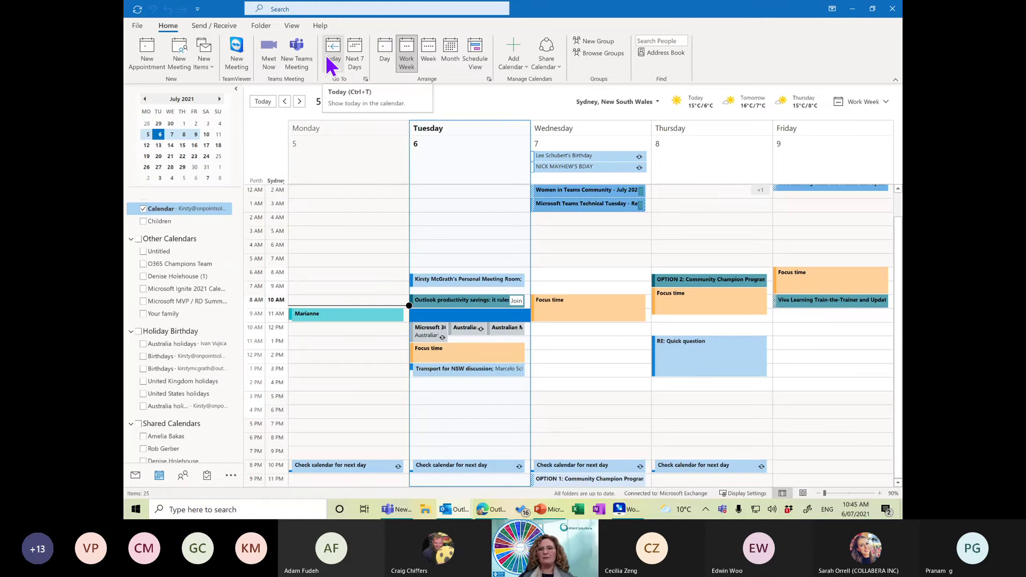
click(853, 9)
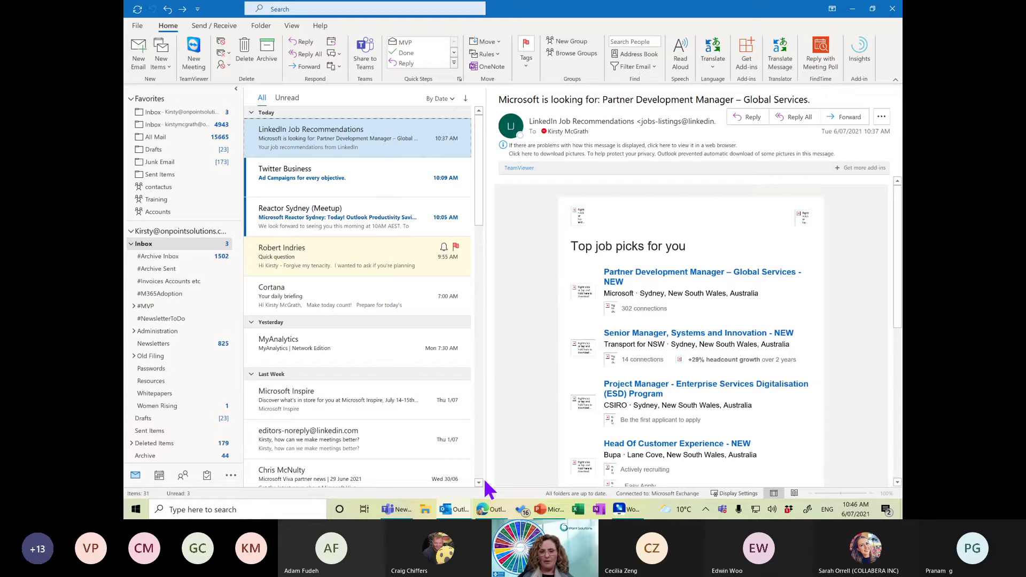
In the Calendar window, give the RE: Quick question appointment the yellow Call category.
mouse_move(455, 514)
click(502, 454)
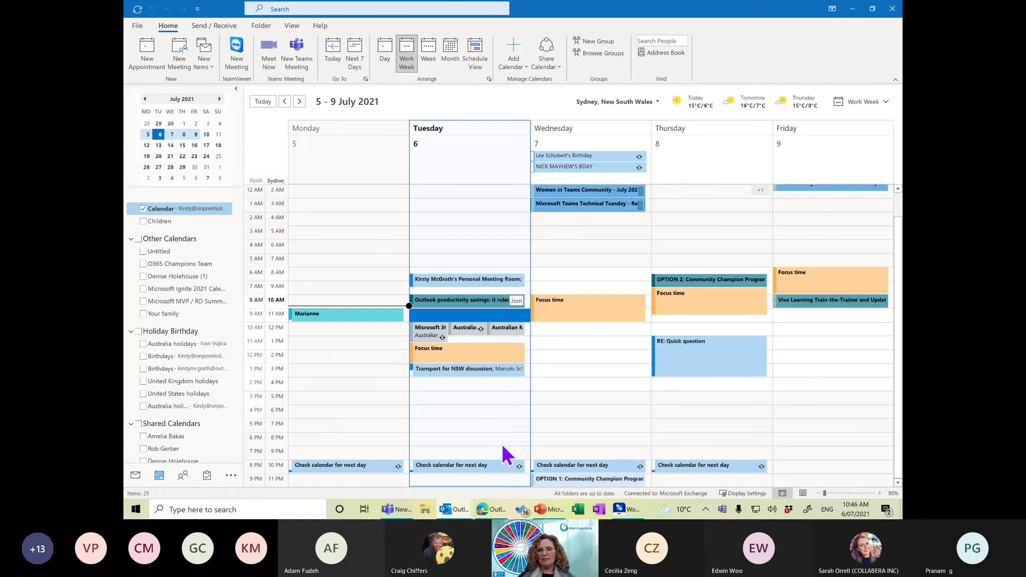
right_click(686, 368)
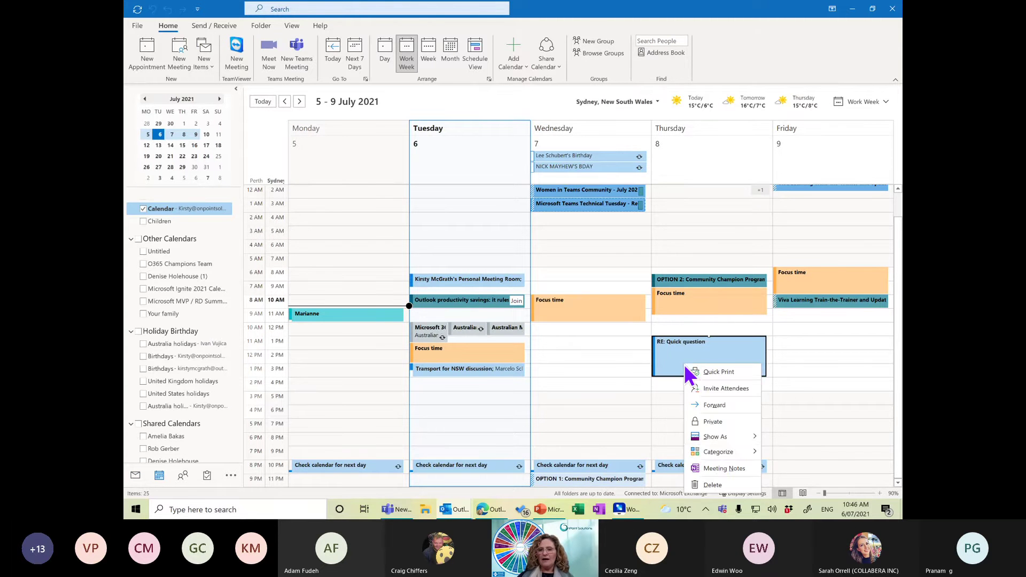
mouse_move(718, 453)
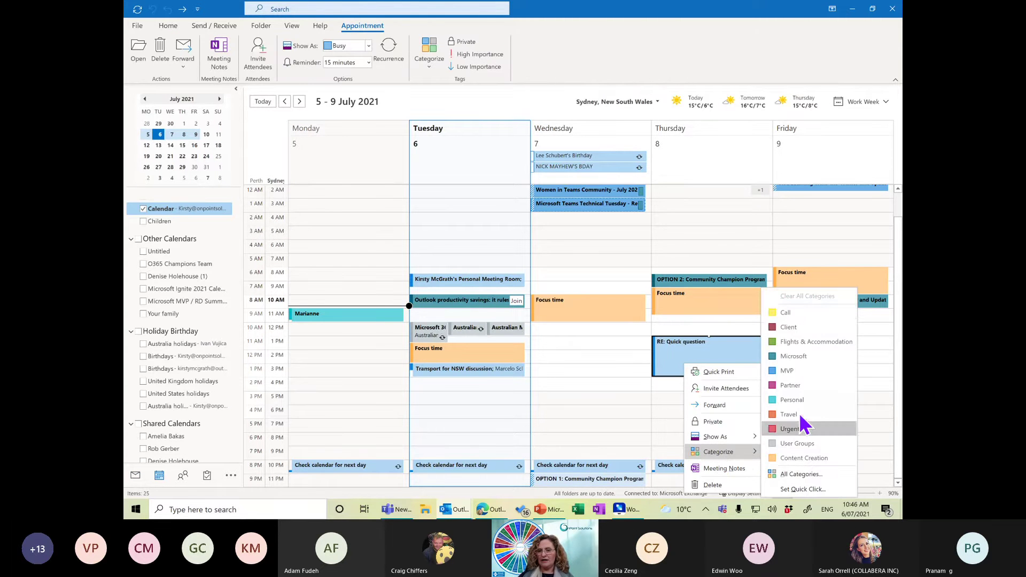
click(799, 315)
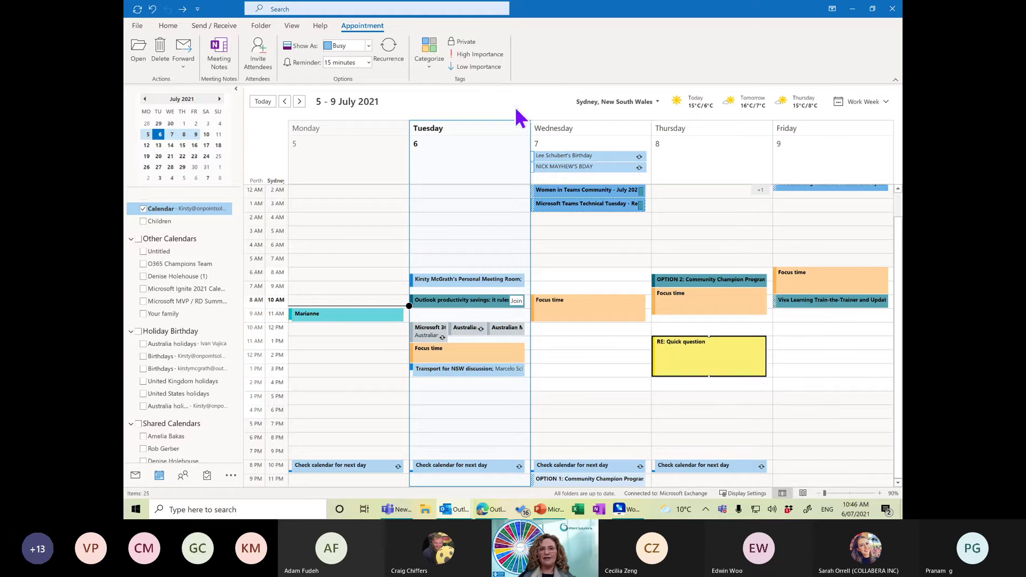
Check the category list again, then show the 12–16 July 2021 week.
click(429, 56)
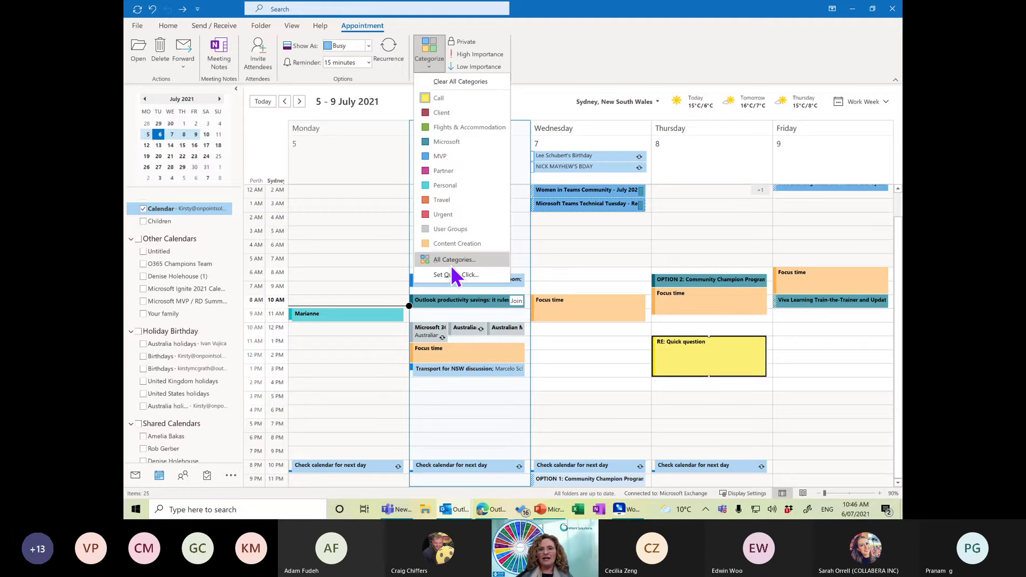
click(459, 124)
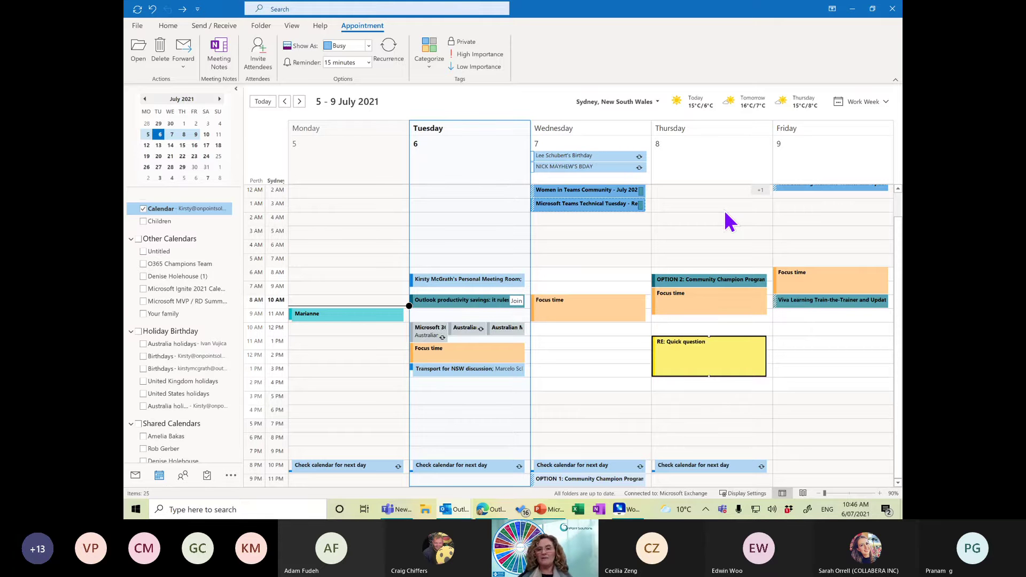
click(149, 144)
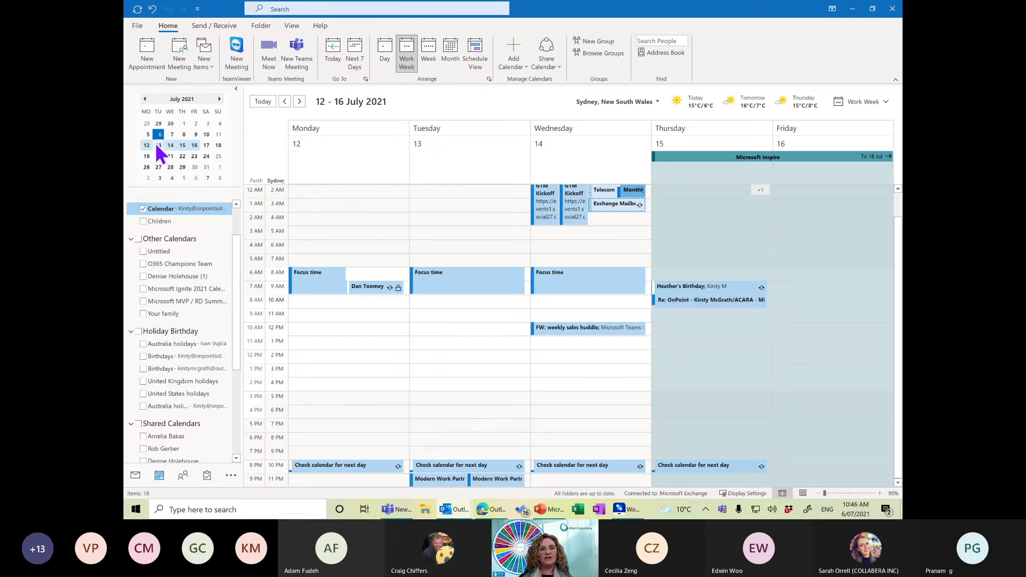
Pick the 5–9 July 2021 row in the date navigator to show that work week again.
click(152, 136)
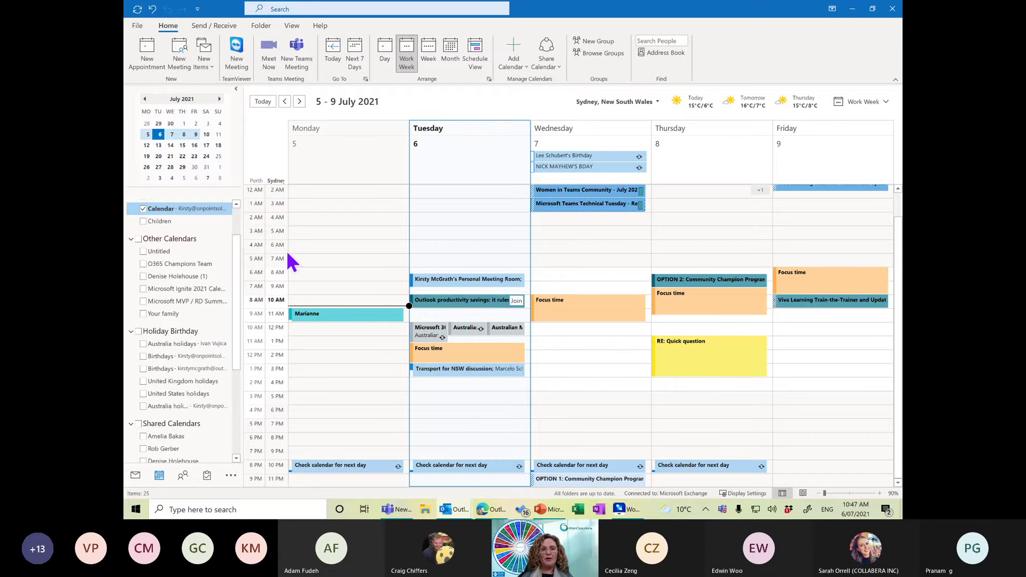
Check the Sydney and Perth time zone settings without changing them, then return to the Inbox window.
right_click(270, 234)
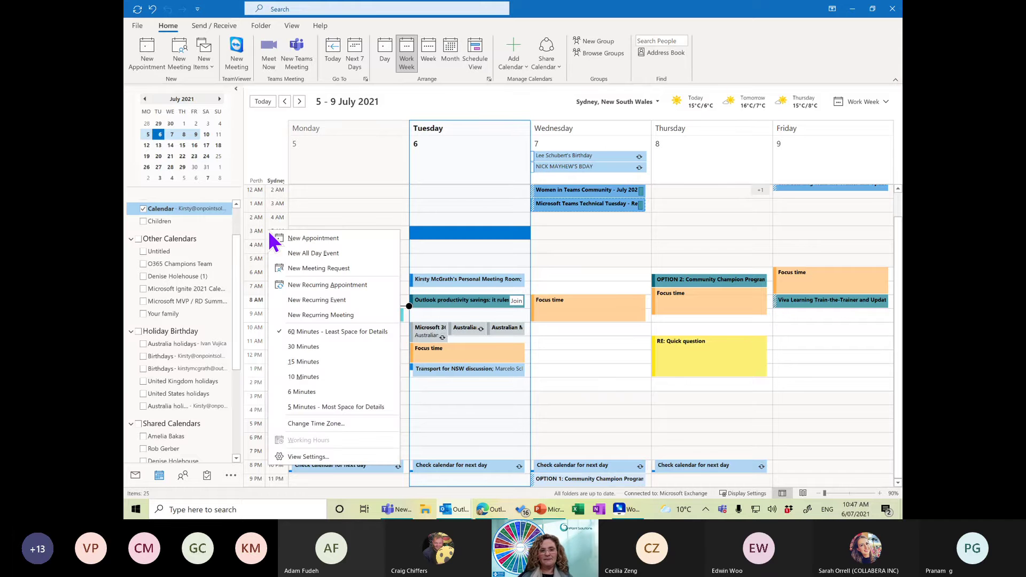
click(328, 426)
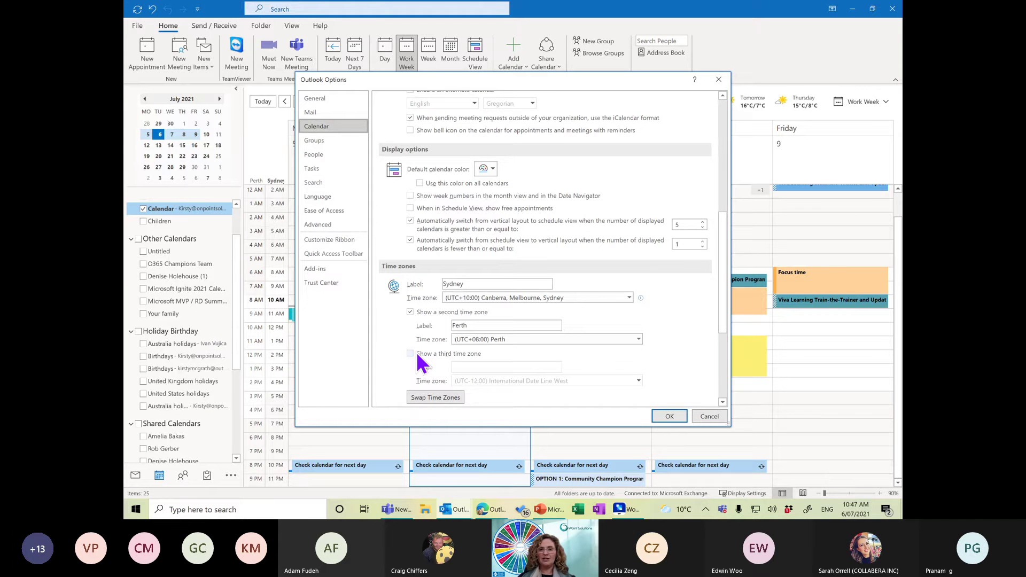
click(719, 80)
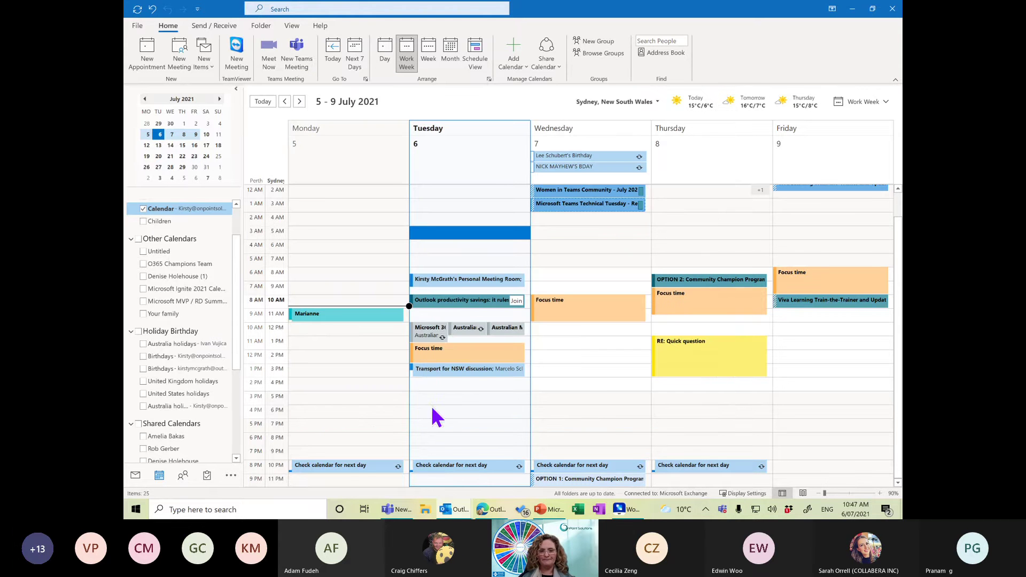
mouse_move(455, 509)
click(380, 477)
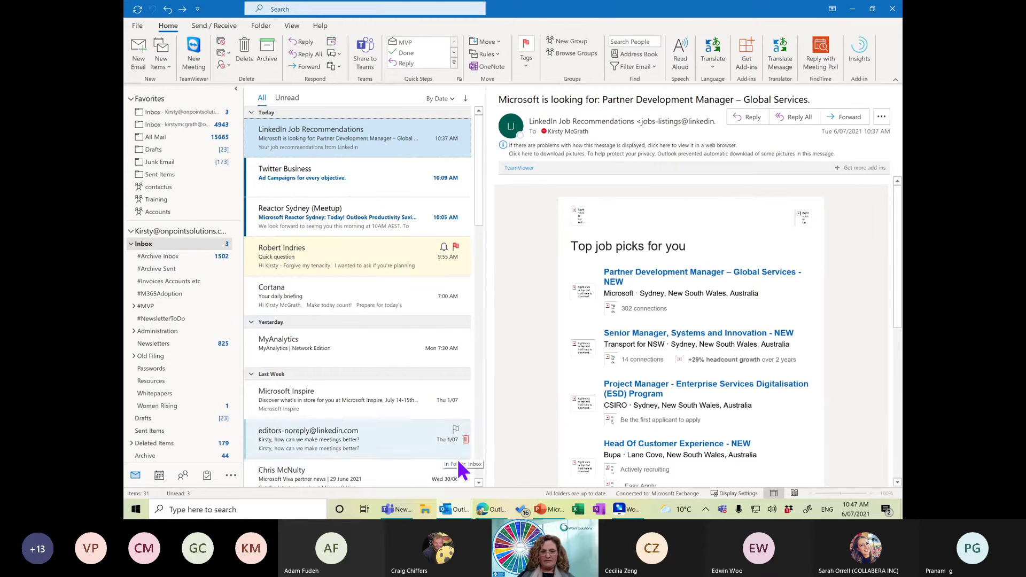
Start a new email and swap its signature to the Personal one.
key(ctrl+n)
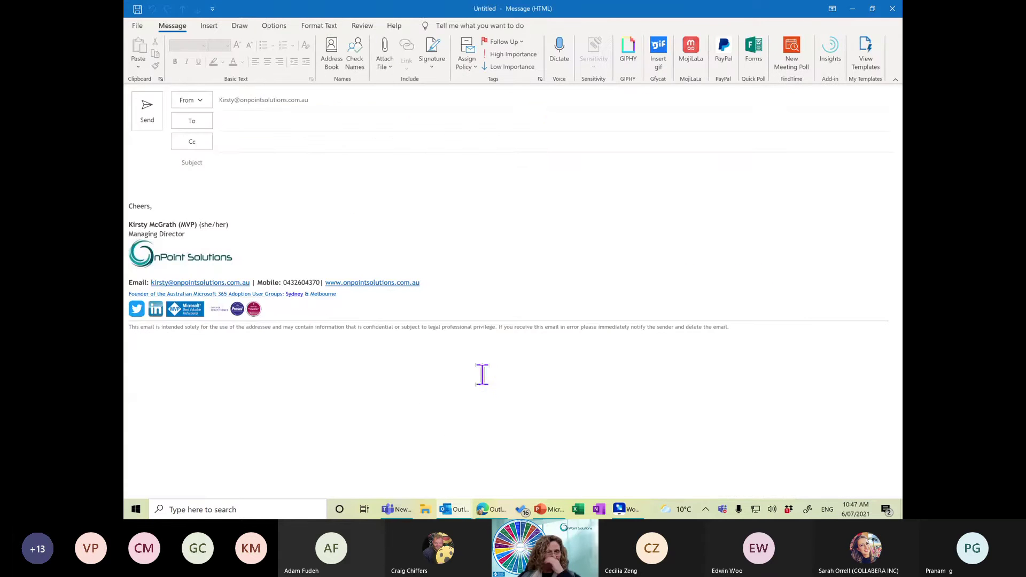
click(136, 180)
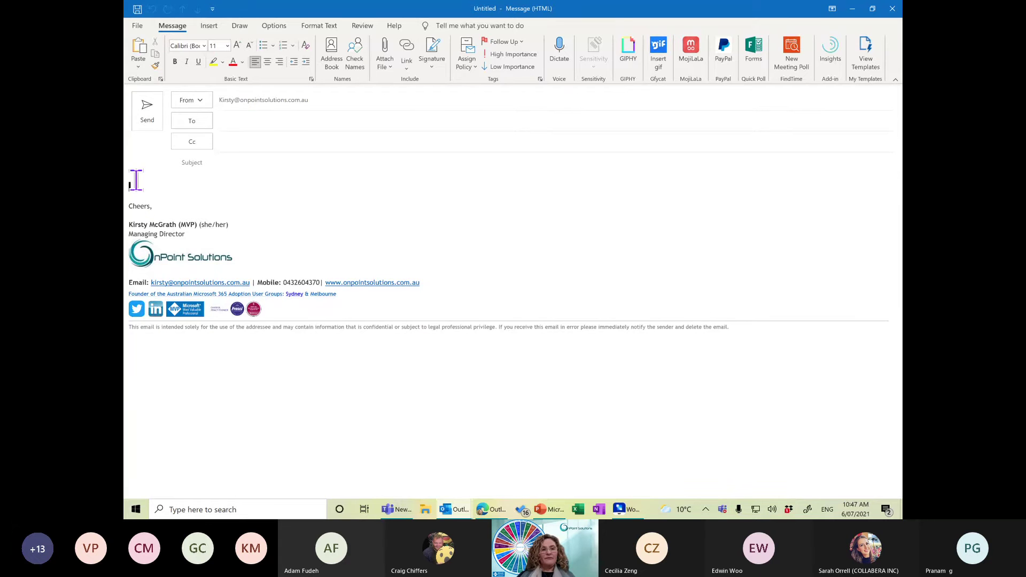
right_click(157, 230)
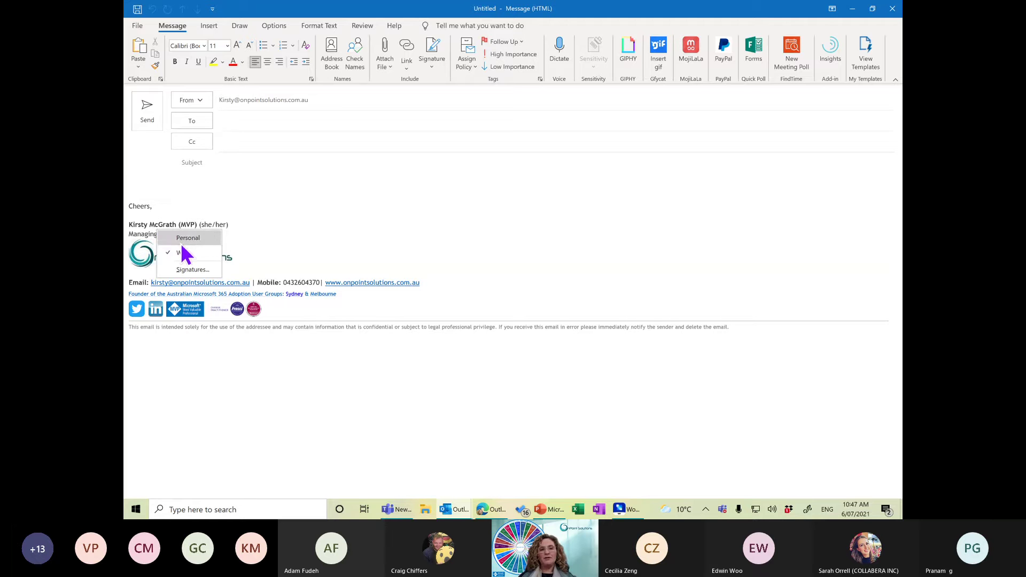
click(427, 70)
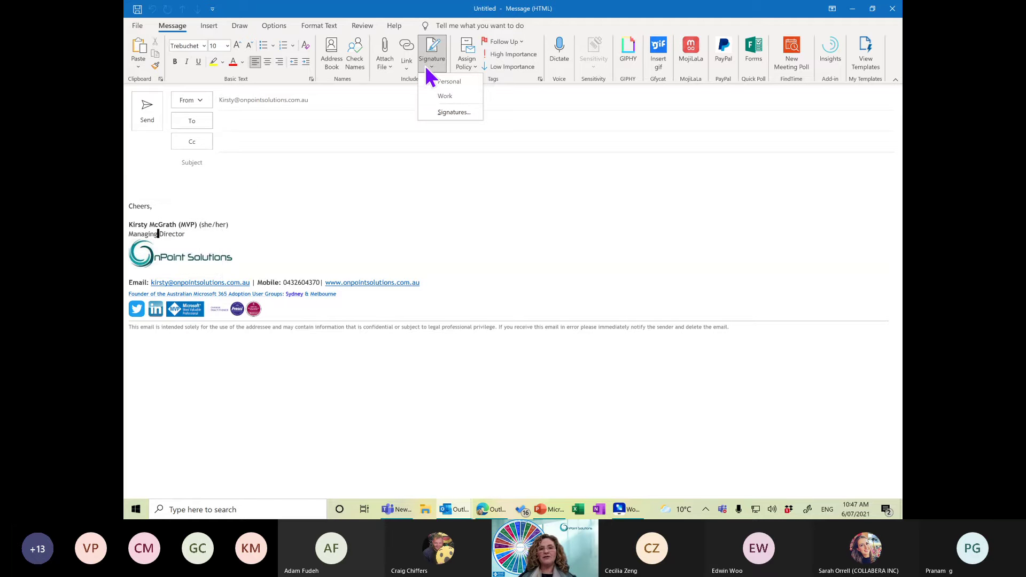
right_click(181, 232)
click(210, 241)
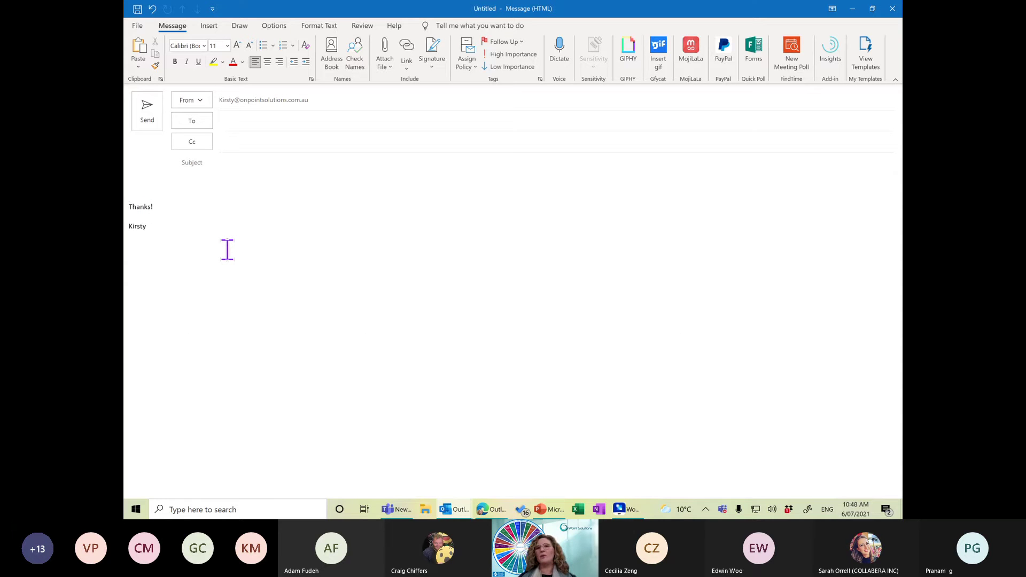
Switch the signature back to Work and open the FindTime meeting poll pane.
right_click(132, 211)
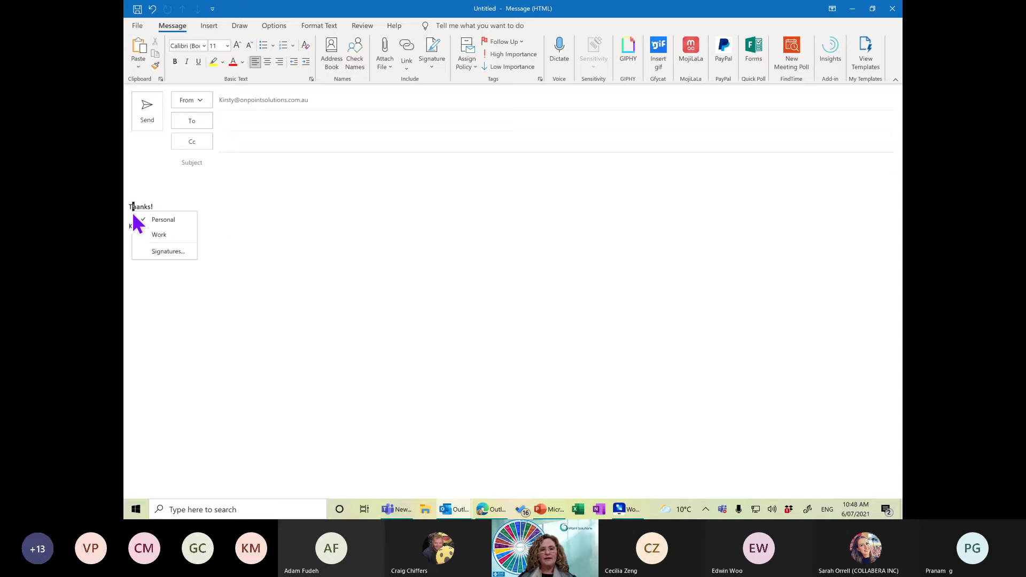
click(182, 241)
click(140, 184)
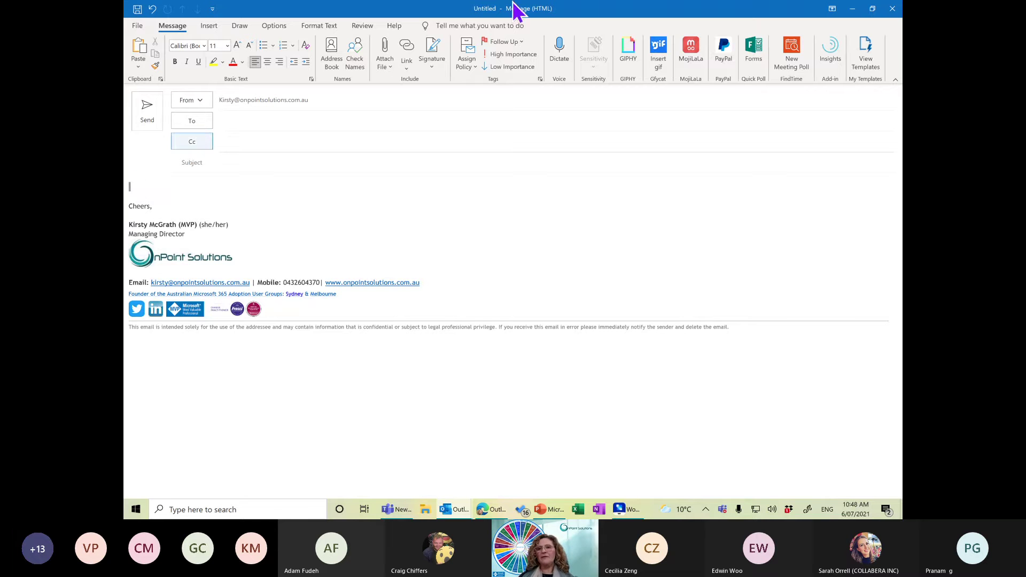
click(796, 50)
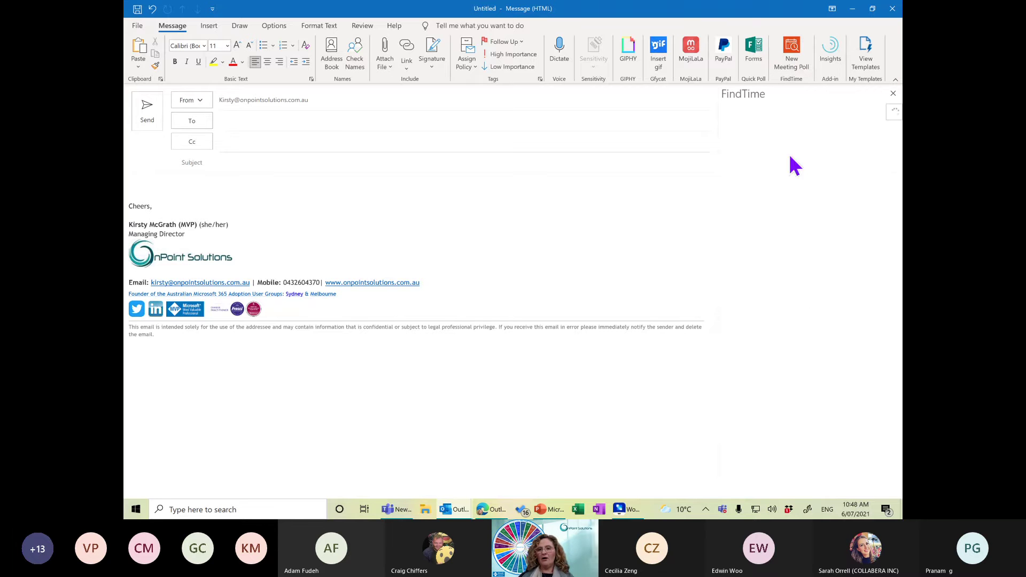
click(626, 509)
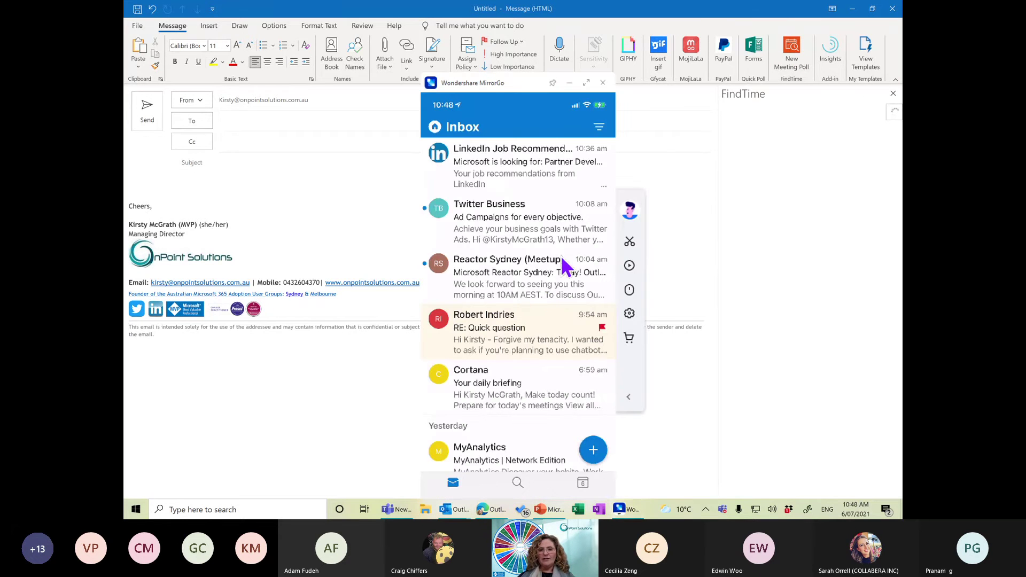
On the mirrored phone, send available times for Tue Jul 6, then minimise MirrorGo.
drag(515, 86, 533, 58)
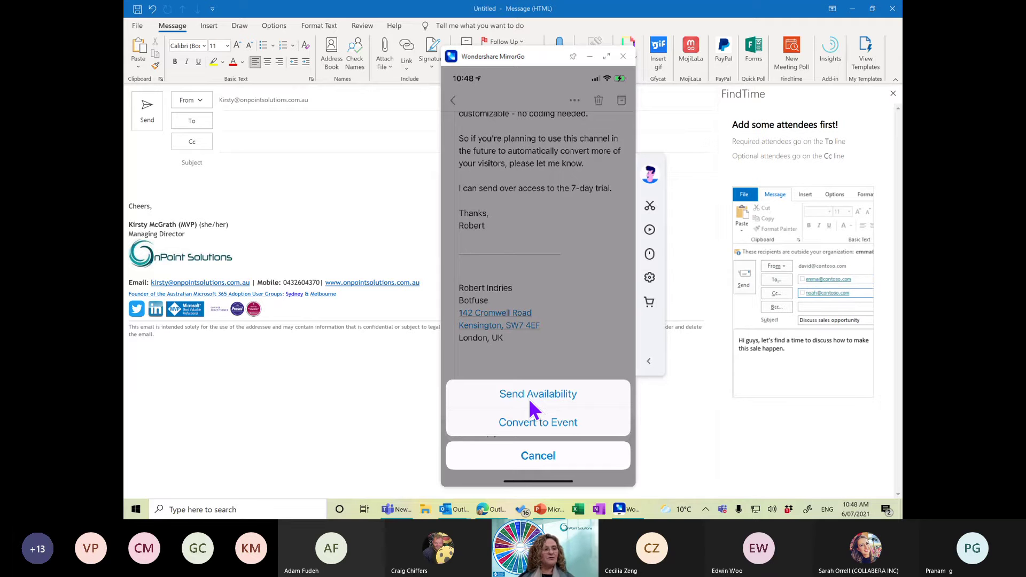
click(530, 401)
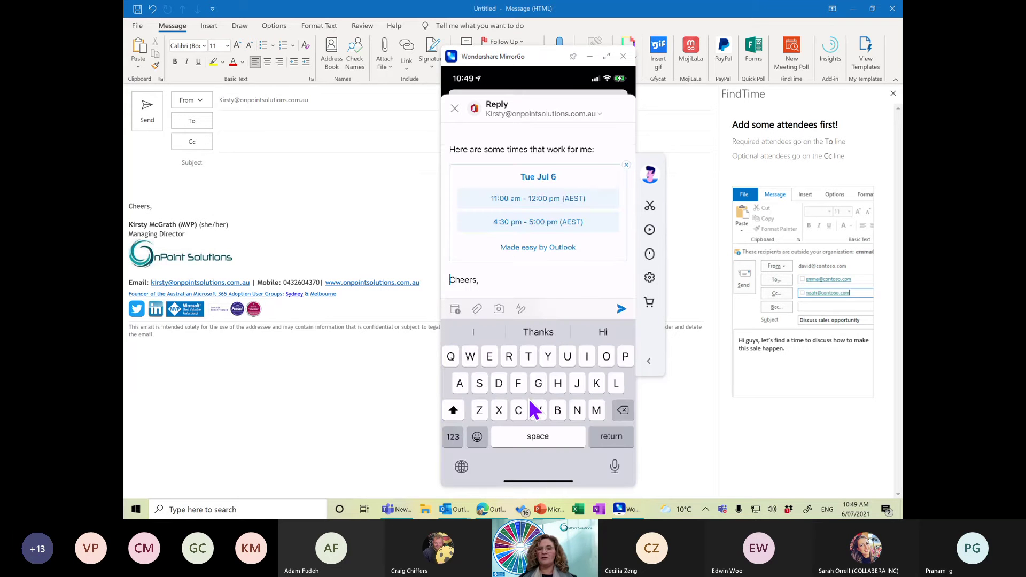
click(590, 57)
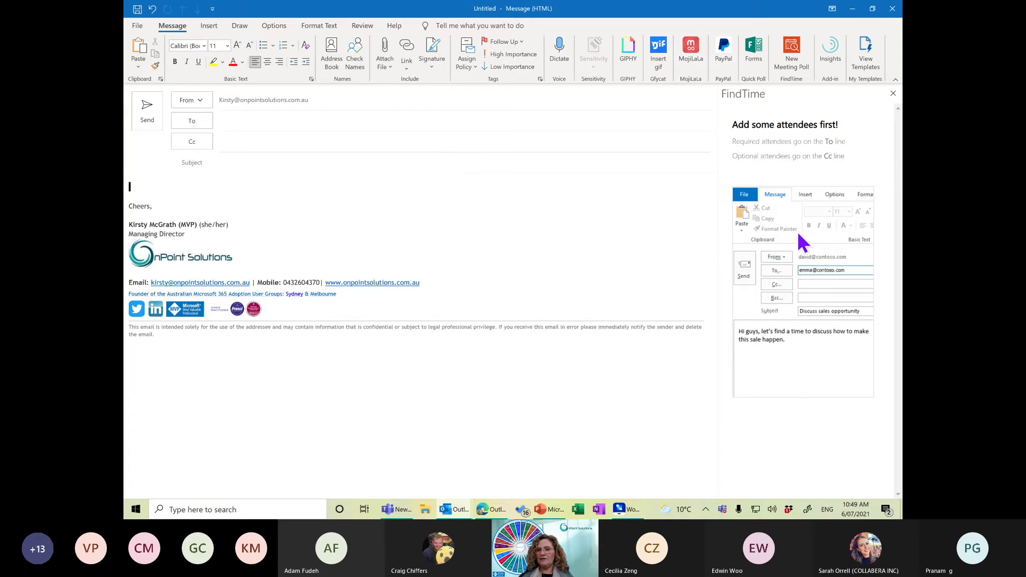
Add two suggested contacts as recipients in the To field.
click(374, 121)
text(c)
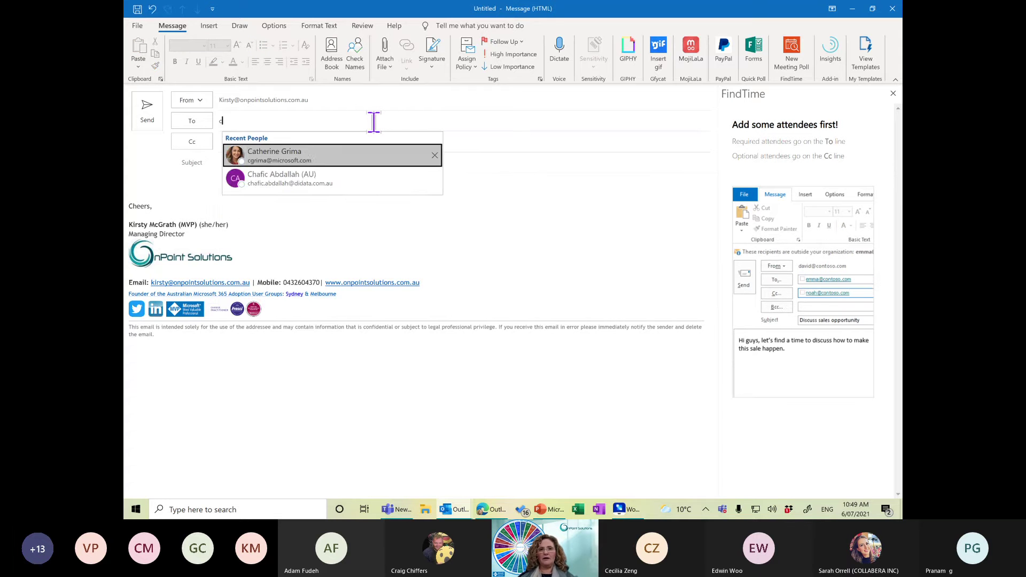
text(hra)
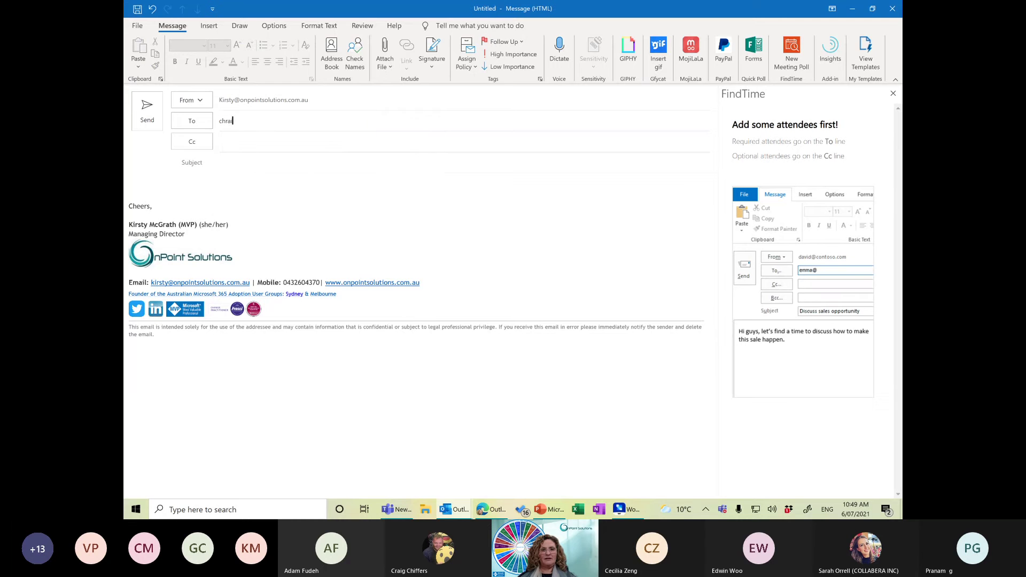
key(BackSpace)
key(BackSpace)
key(BackSpace)
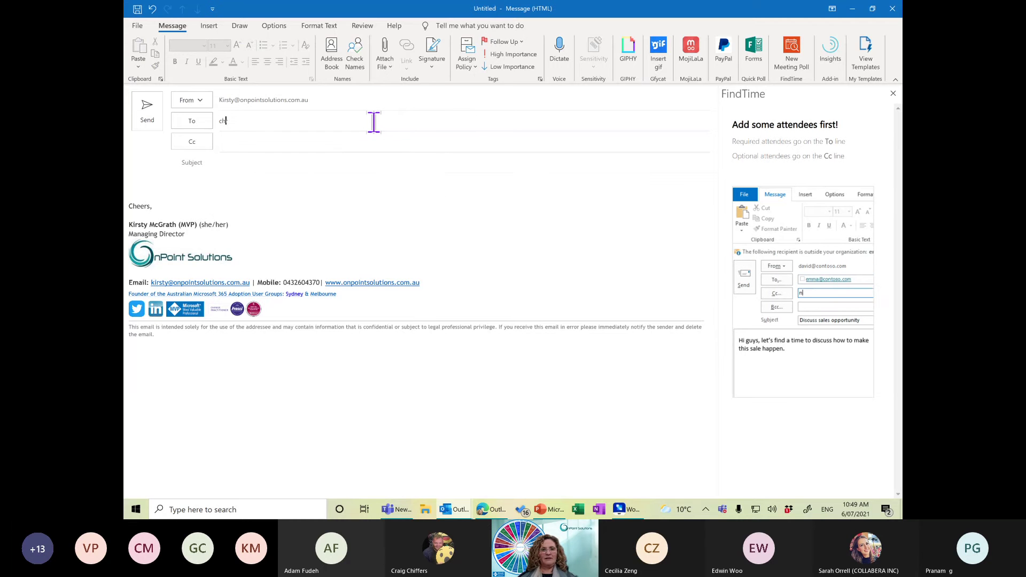
text(rai)
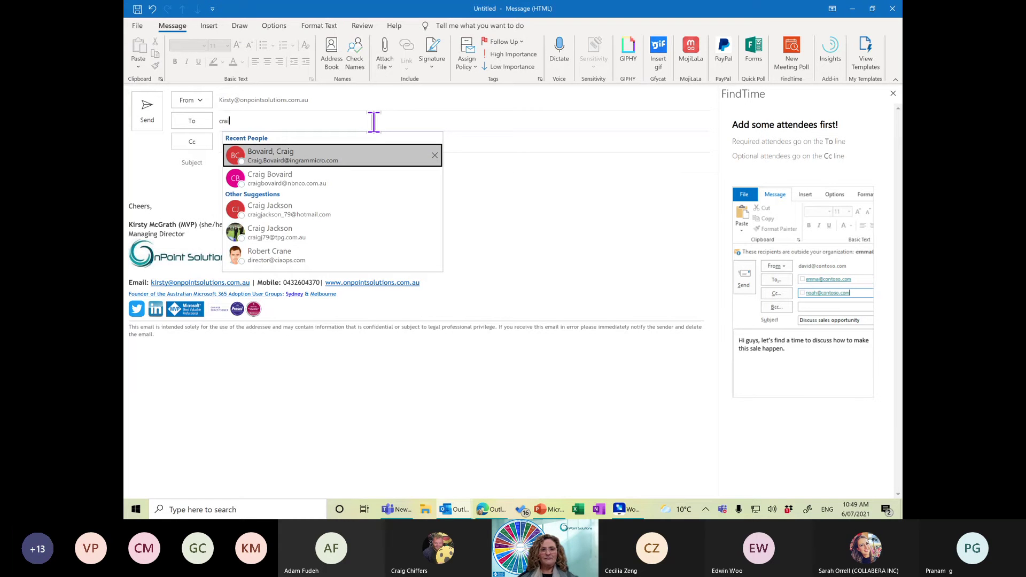
text(g)
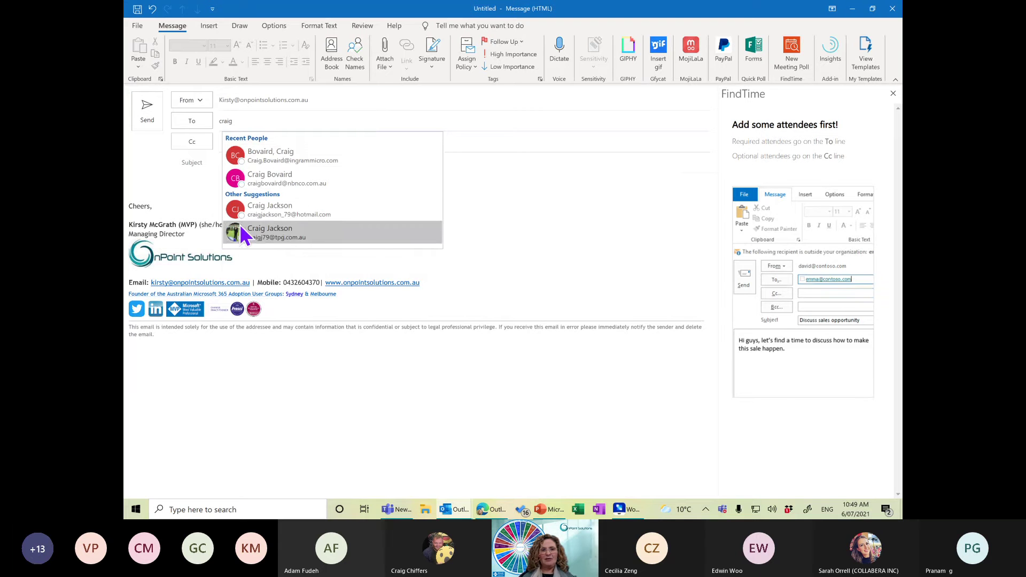
click(282, 211)
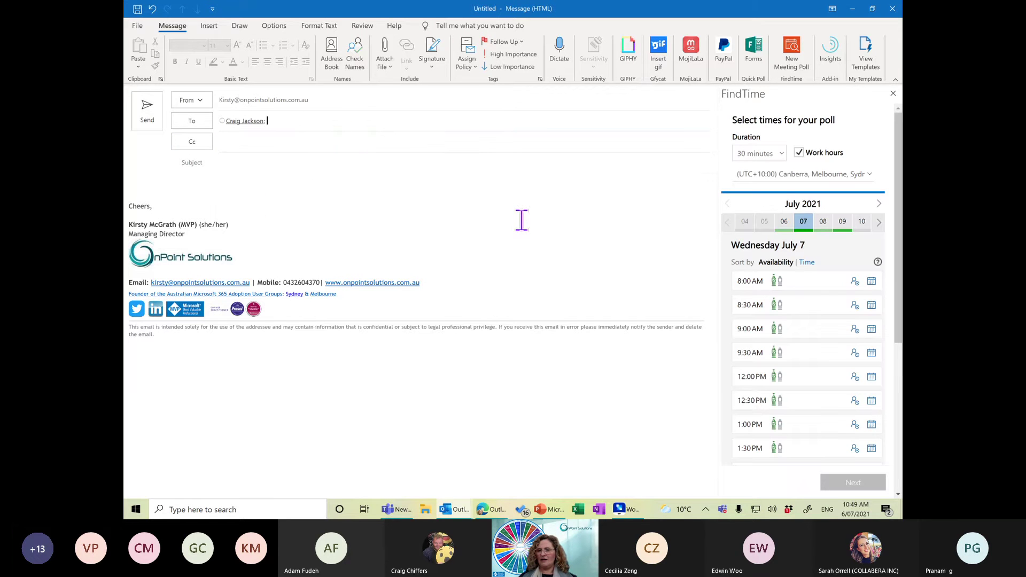
mouse_move(900, 278)
mouse_down()
mouse_move(900, 416)
mouse_move(898, 262)
mouse_up()
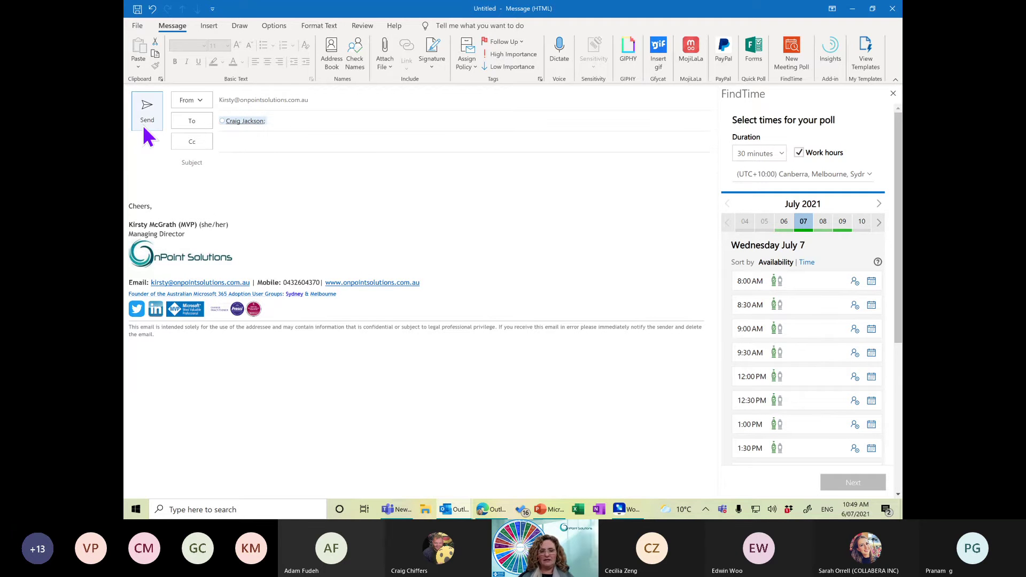
text(sarah)
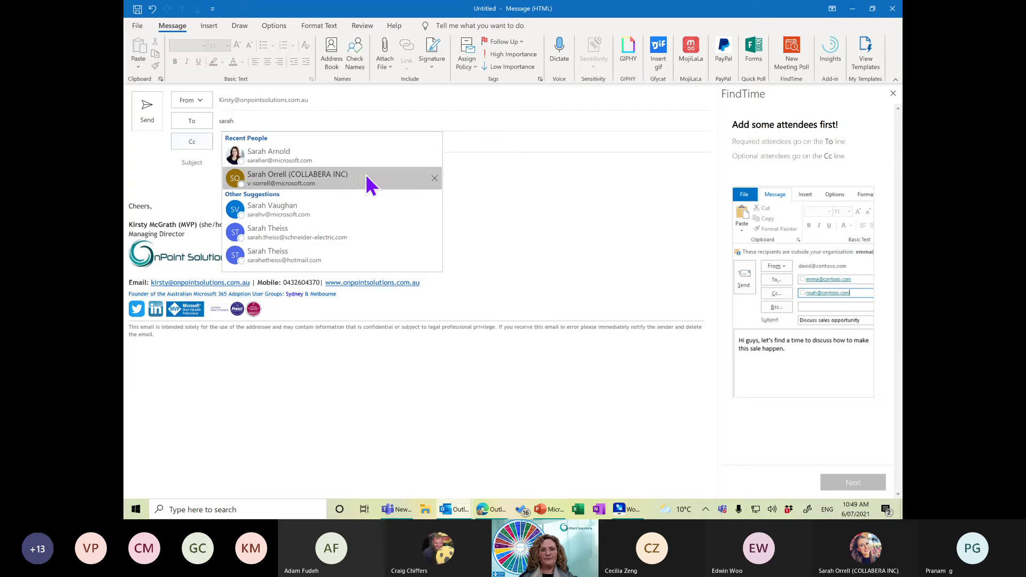
click(365, 177)
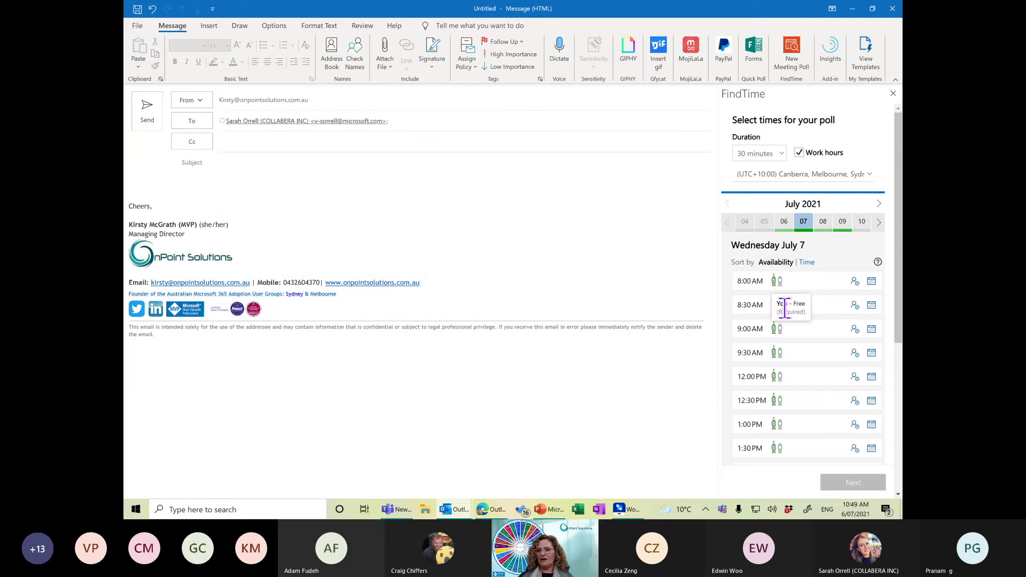
Create a FindTime poll for 1:00 PM on July 7 and add it to the email.
click(784, 426)
right_click(789, 446)
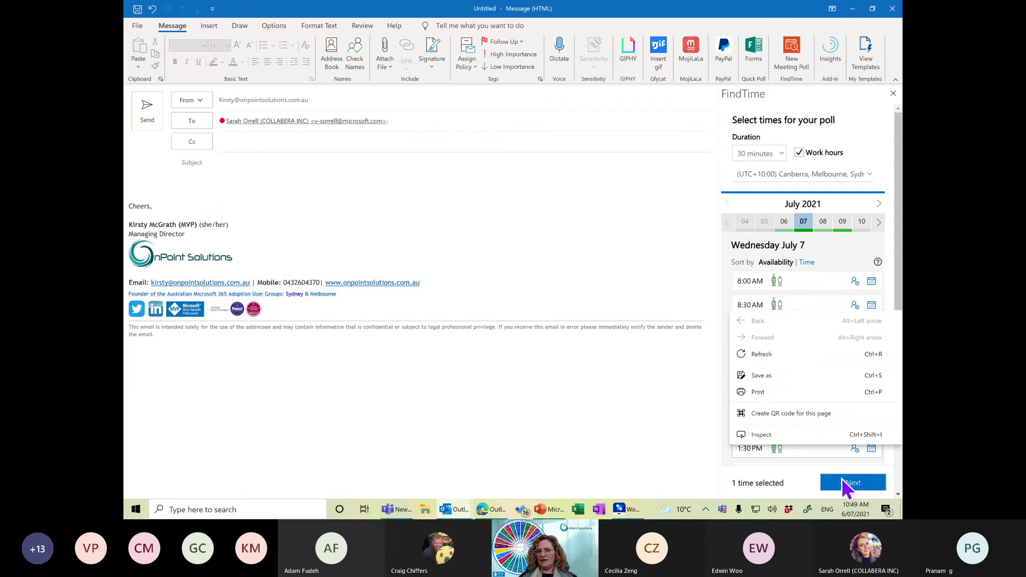
click(851, 483)
click(850, 484)
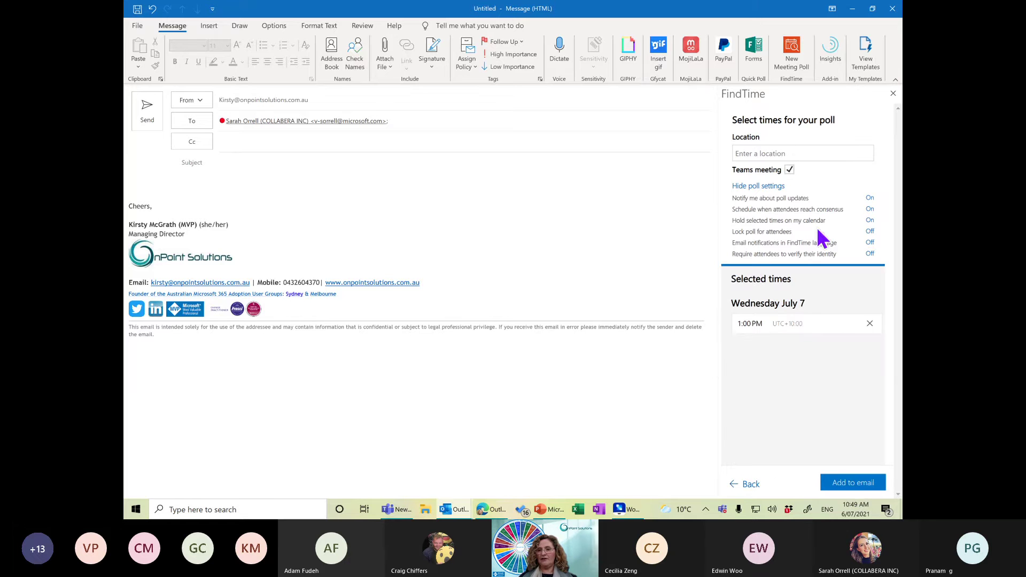
click(859, 487)
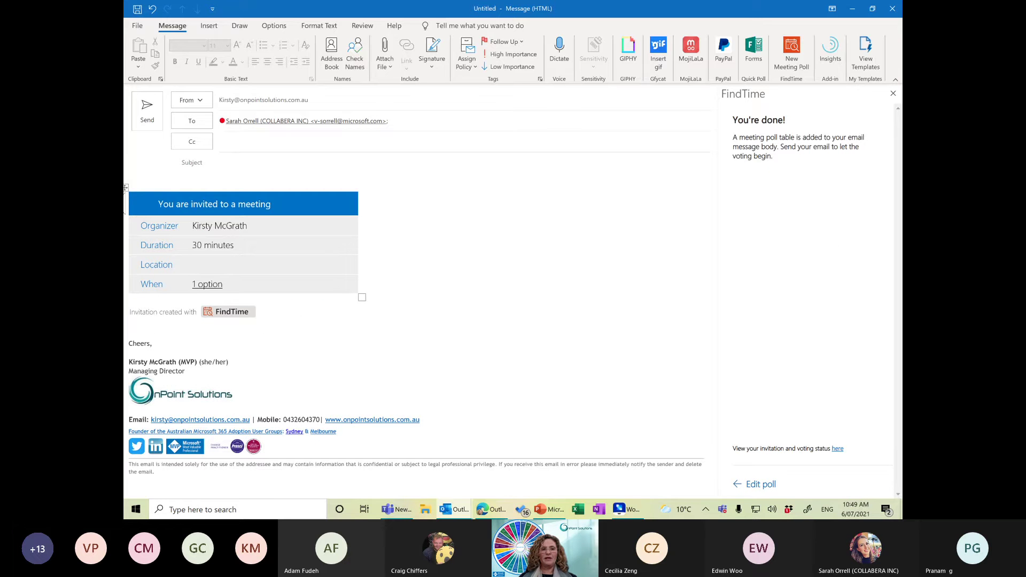
Delete the inserted poll table, close FindTime, and select the leftover invitation line.
click(128, 186)
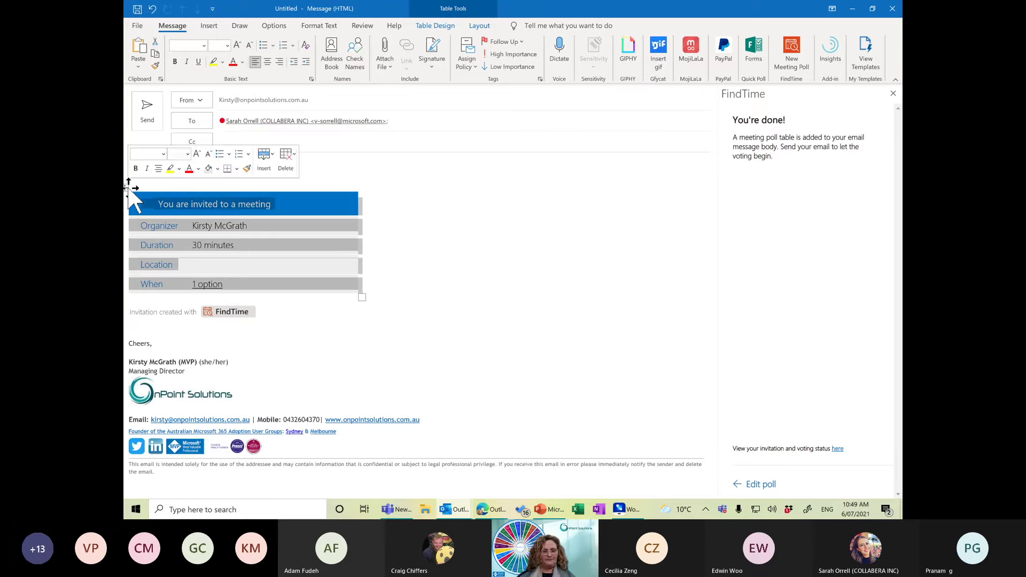
click(129, 187)
key(BackSpace)
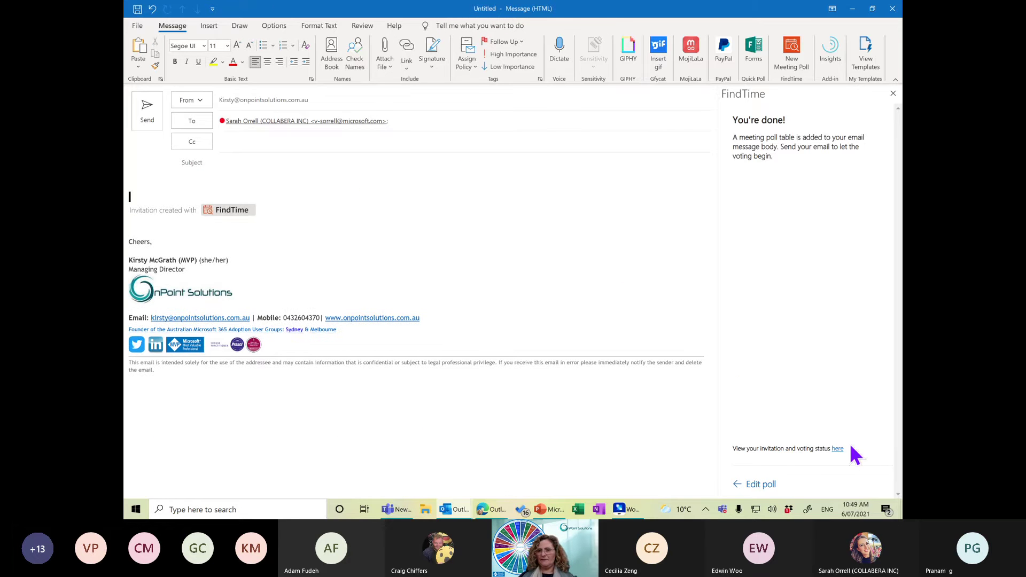
click(893, 94)
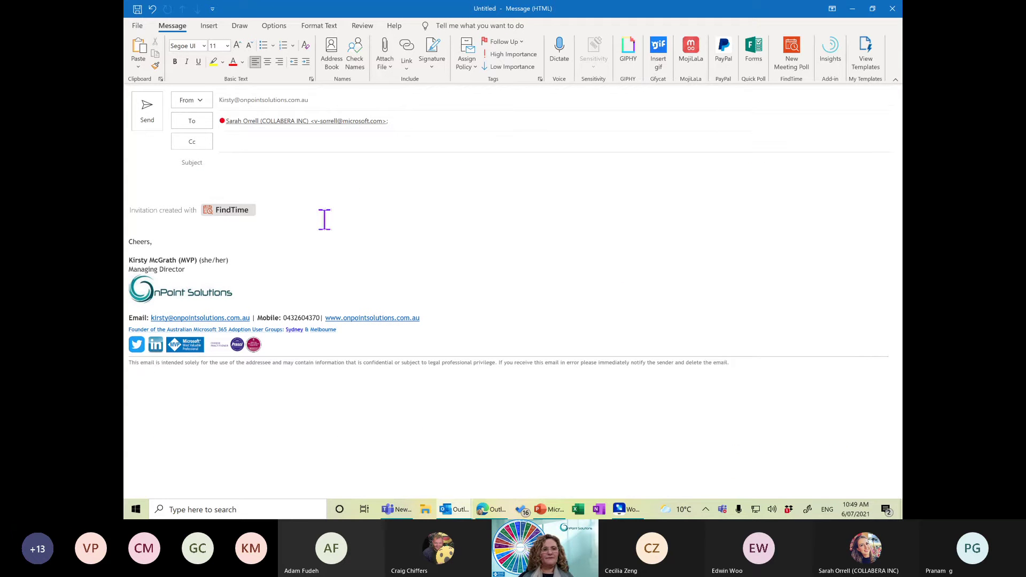
drag(132, 178, 303, 217)
Delete the FindTime line and insert Calendar for the next 7 days, availability only, working hours only.
key(Delete)
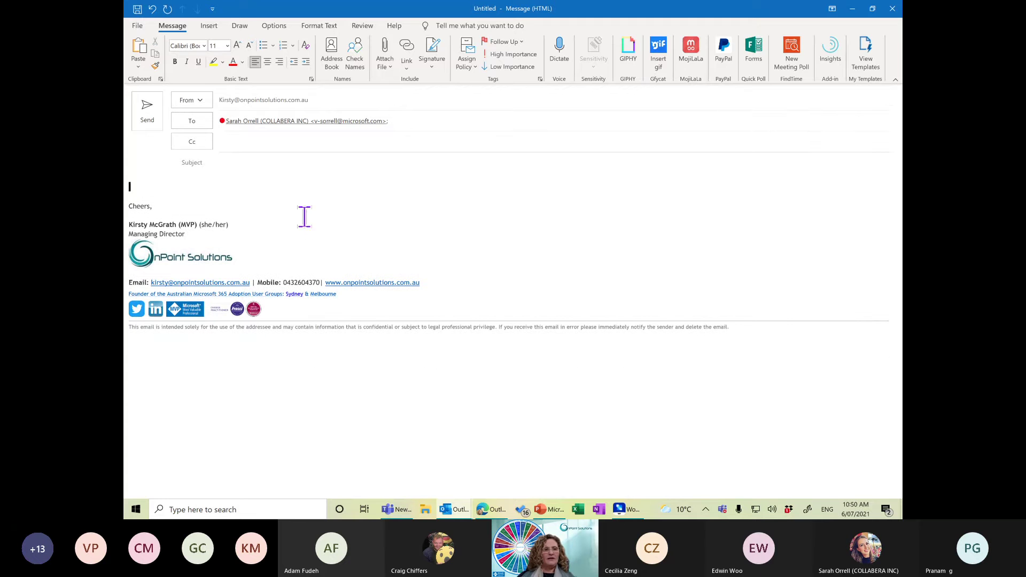
click(208, 26)
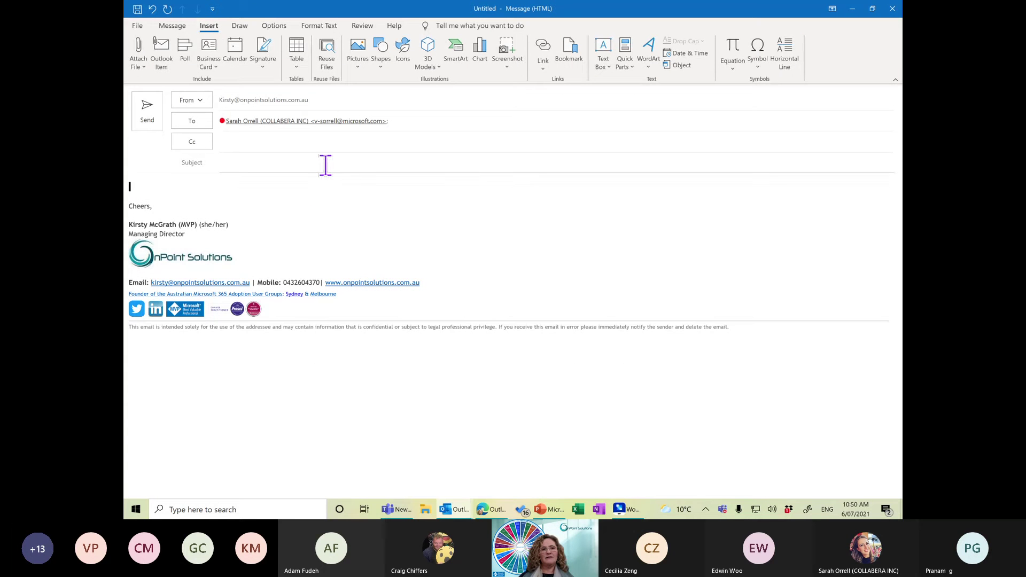
click(241, 62)
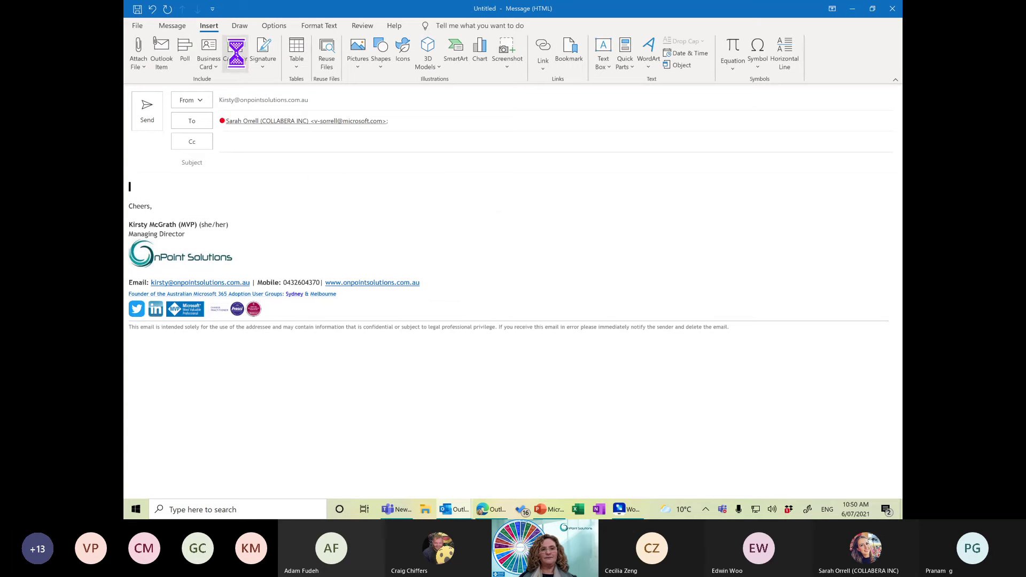
click(492, 206)
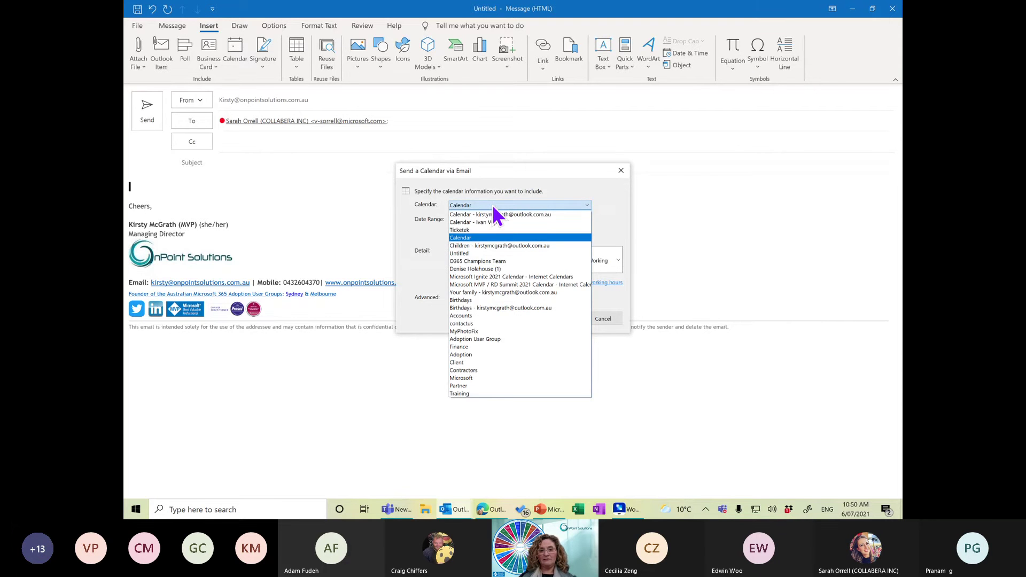
click(492, 206)
click(488, 220)
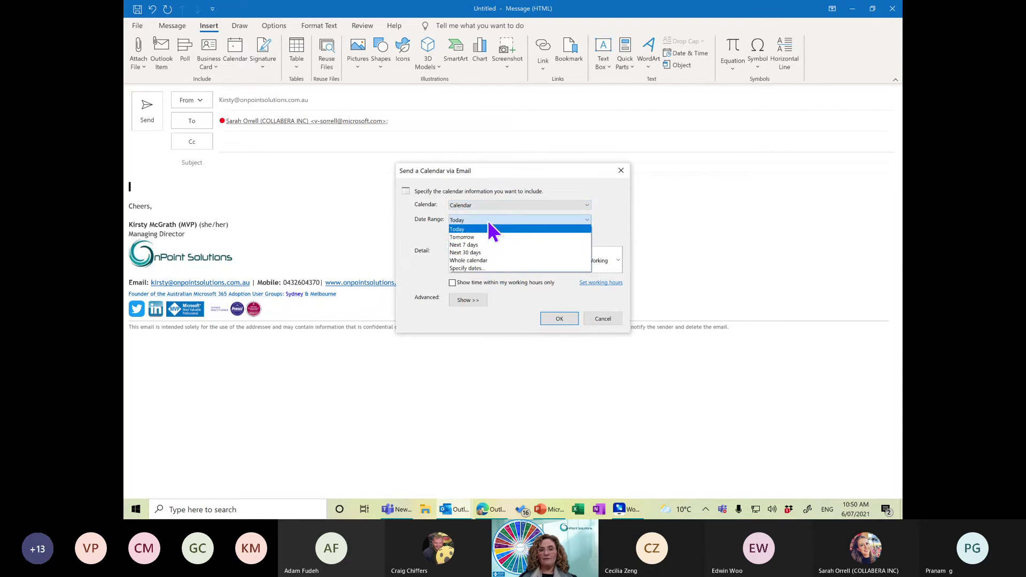
click(489, 245)
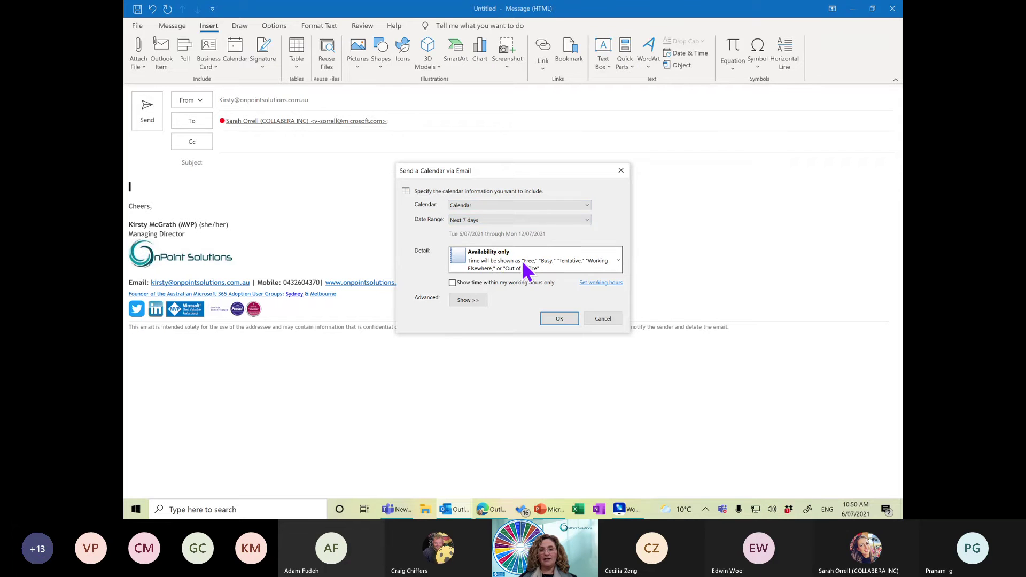
click(526, 272)
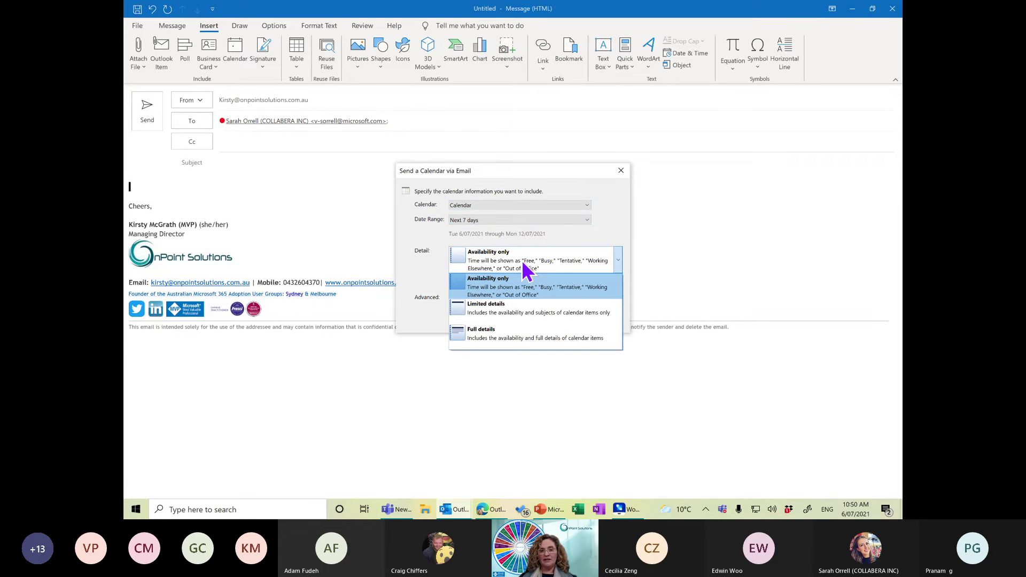
click(527, 272)
click(453, 283)
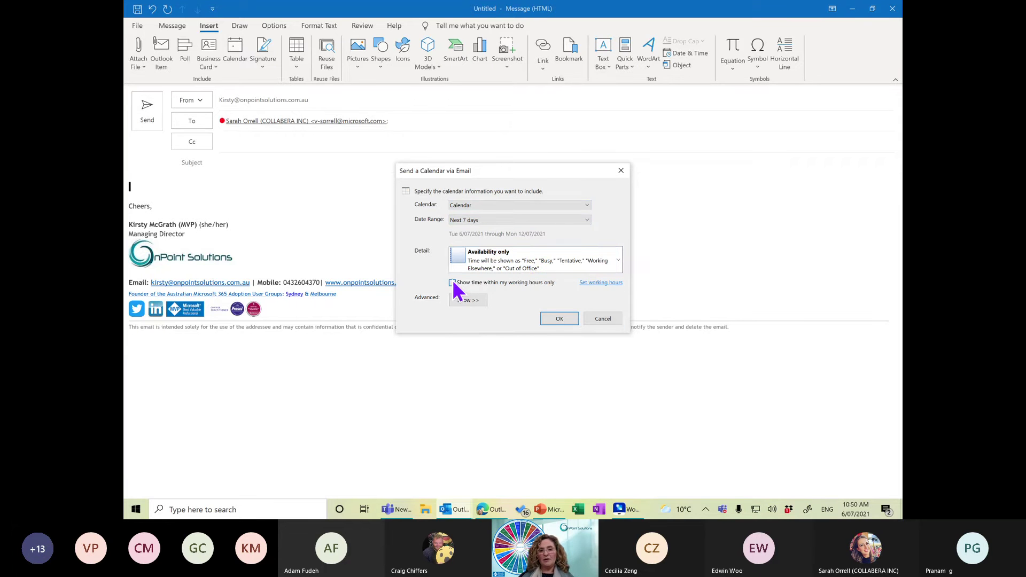
click(559, 318)
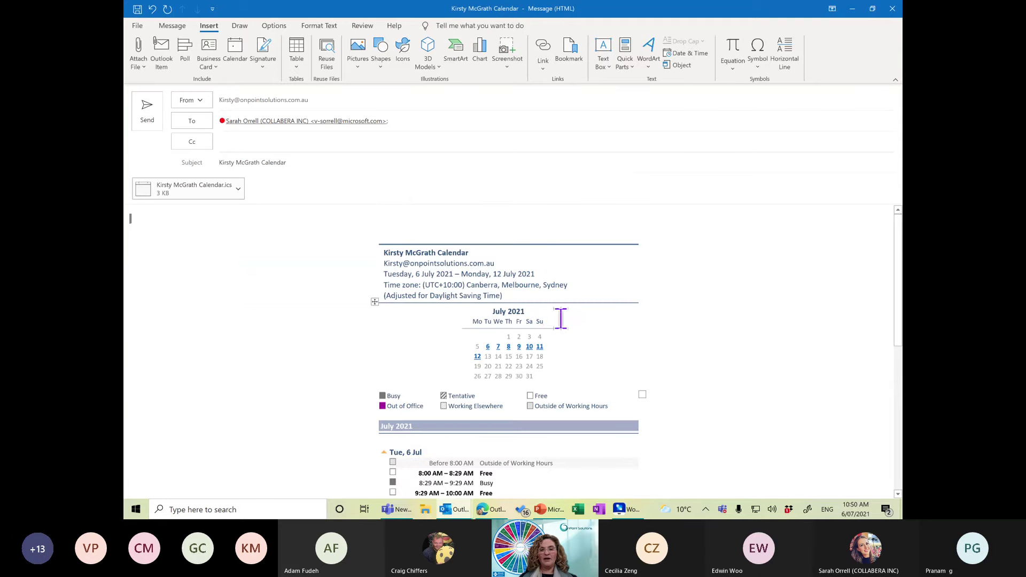
Toggle table gridlines on and off while selecting cells in the free/busy table.
drag(901, 240, 902, 413)
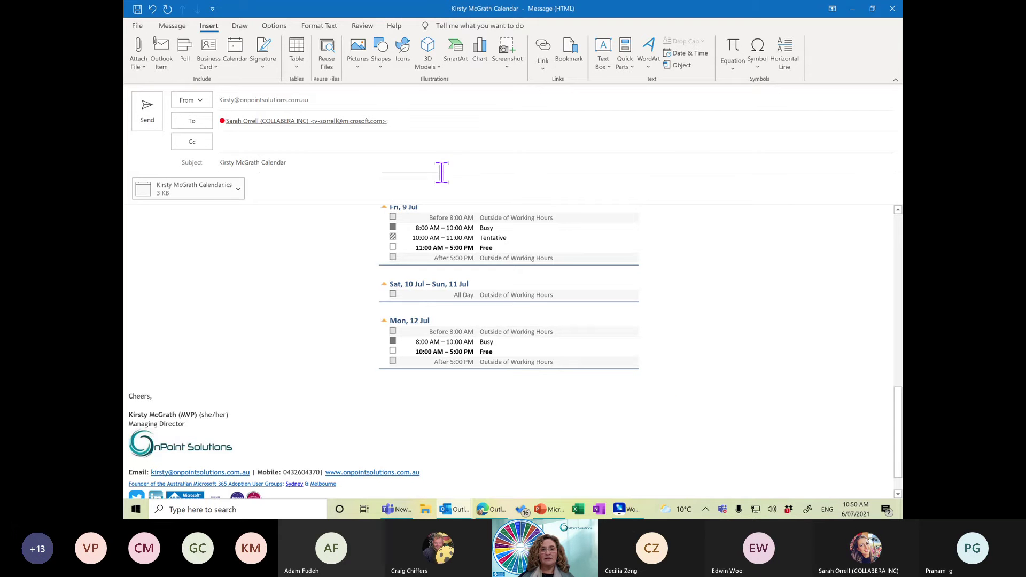
click(440, 237)
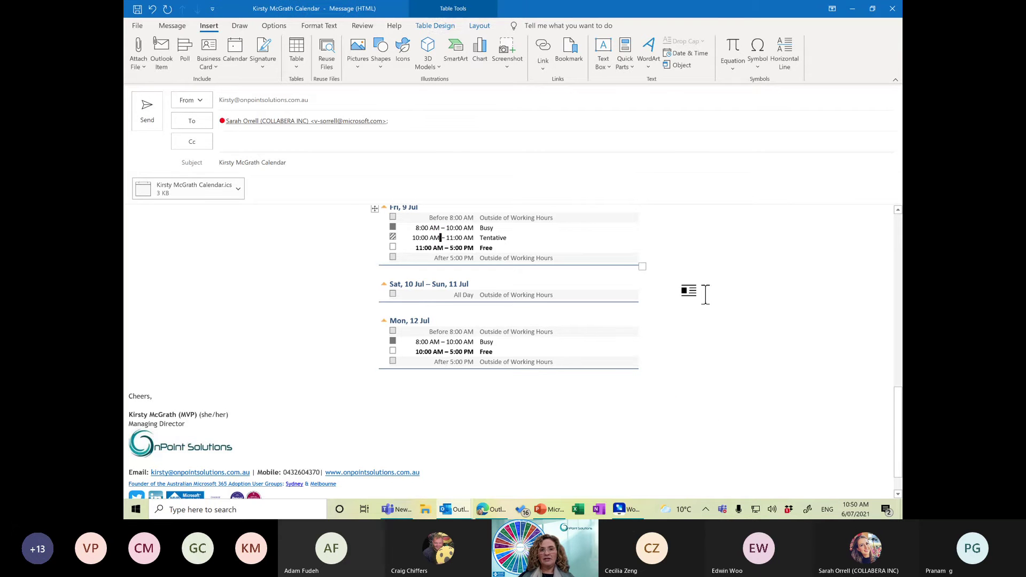
click(420, 25)
click(481, 26)
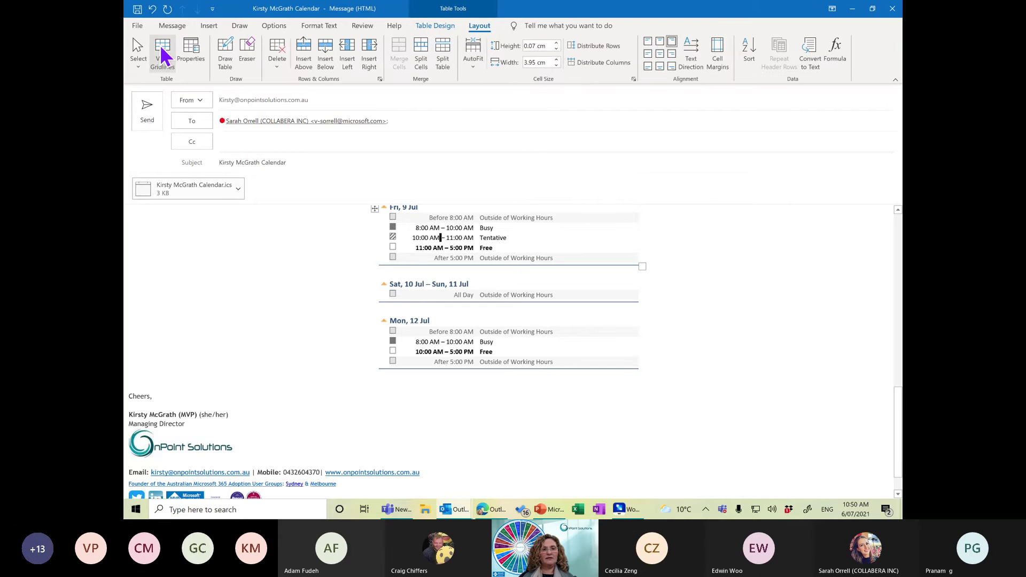
click(163, 51)
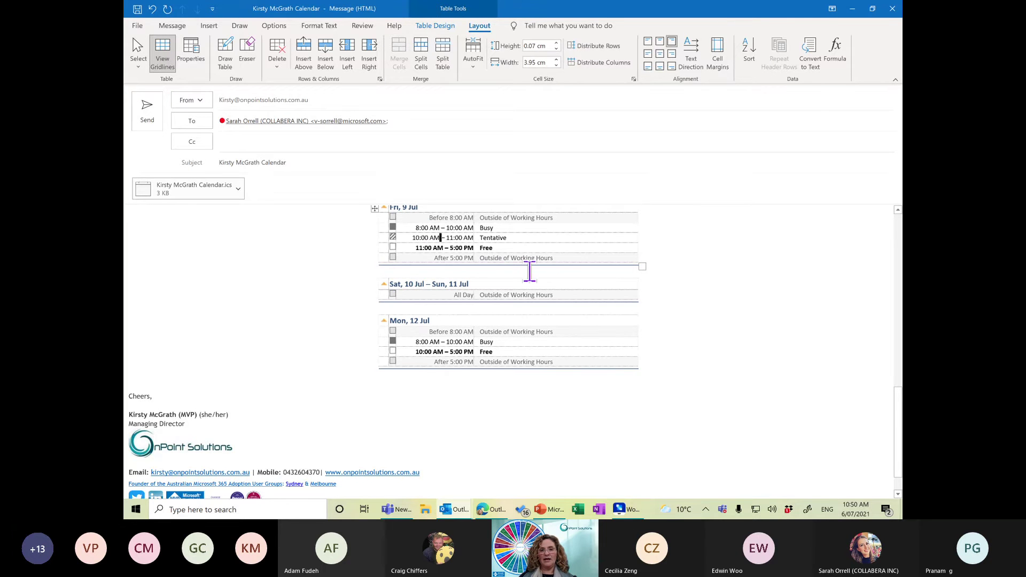
drag(444, 248, 415, 248)
drag(481, 254, 529, 251)
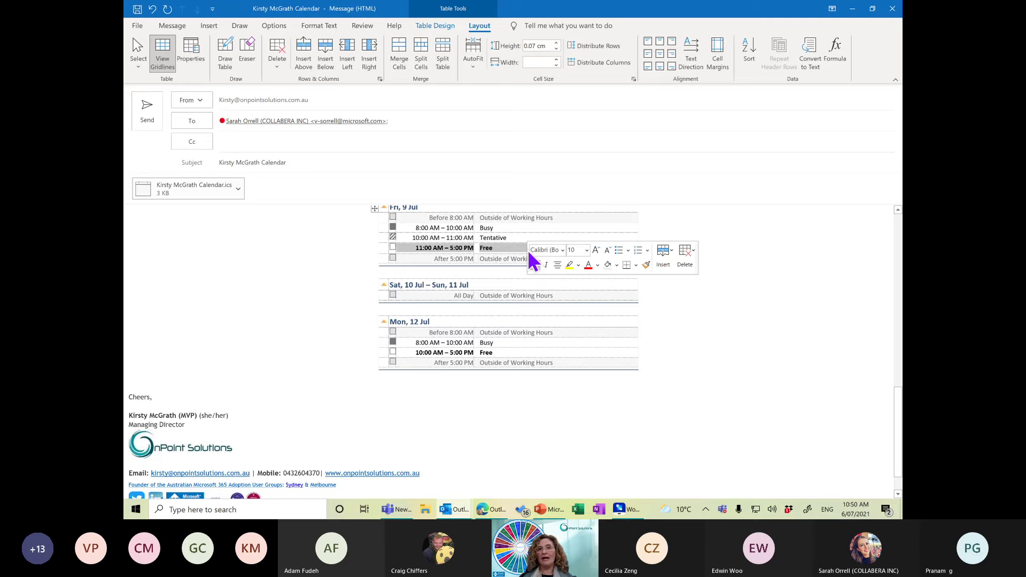
click(170, 50)
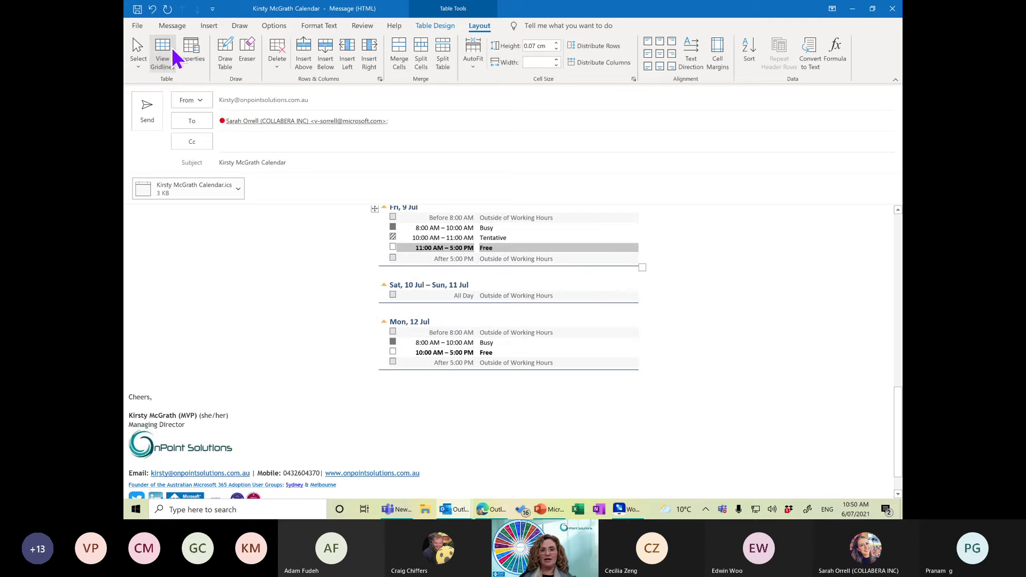
Select and delete the calendar tables and leftover FindTime line above Cheers.
click(185, 387)
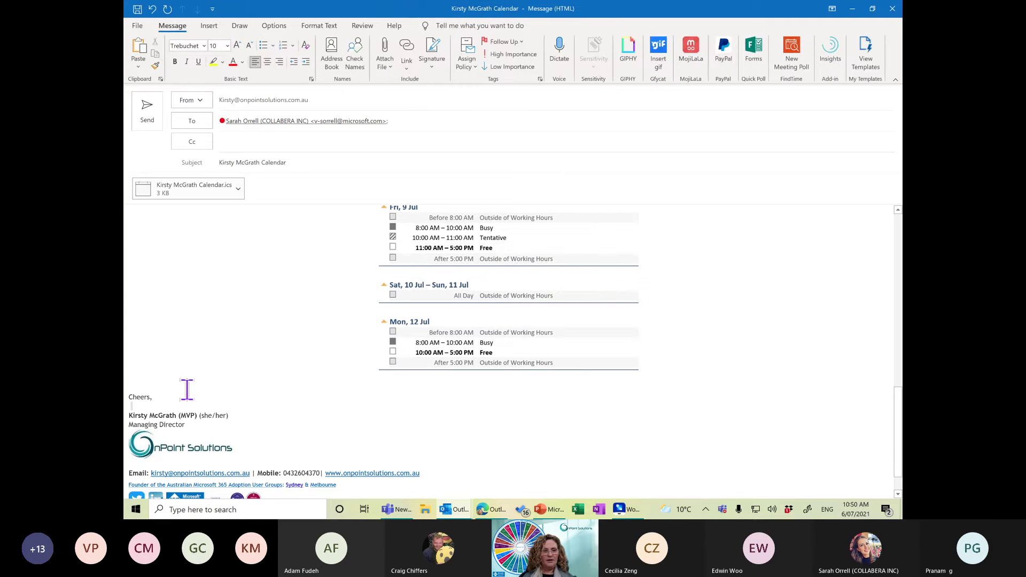
drag(182, 385, 182, 177)
key(Delete)
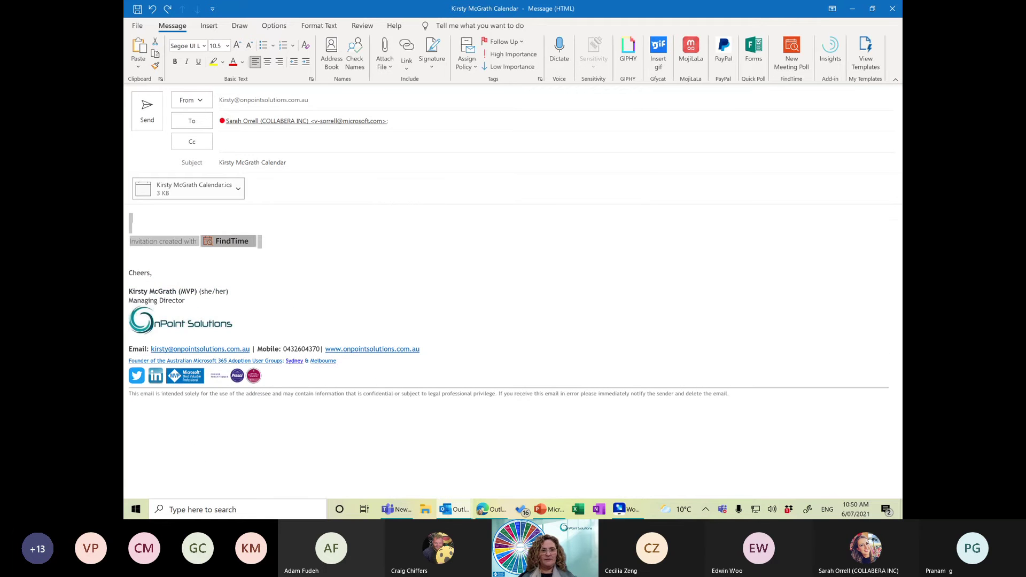
key(ctrl+z)
key(Delete)
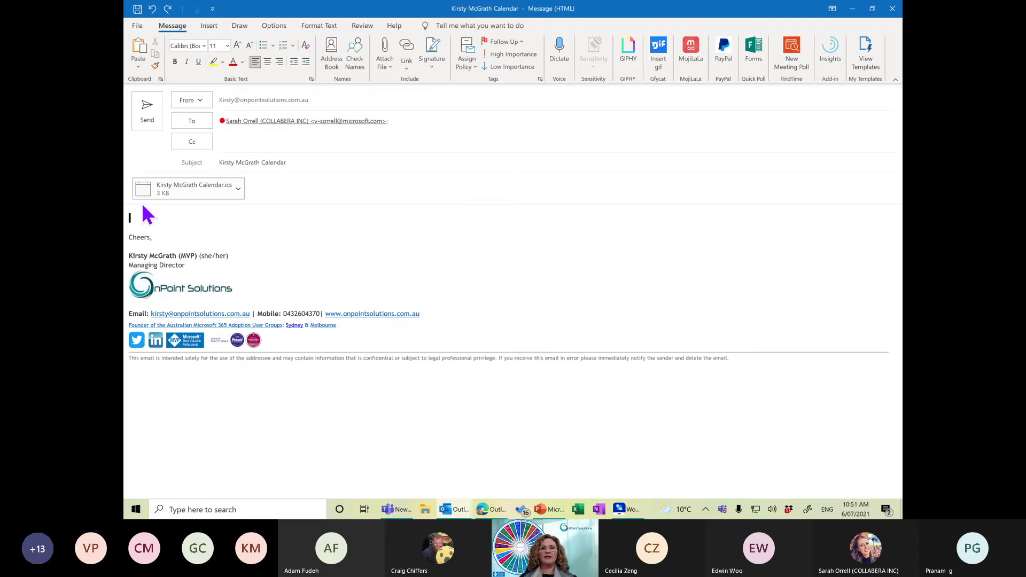
Insert a 2x4 table into the message and set it to No Border.
click(209, 27)
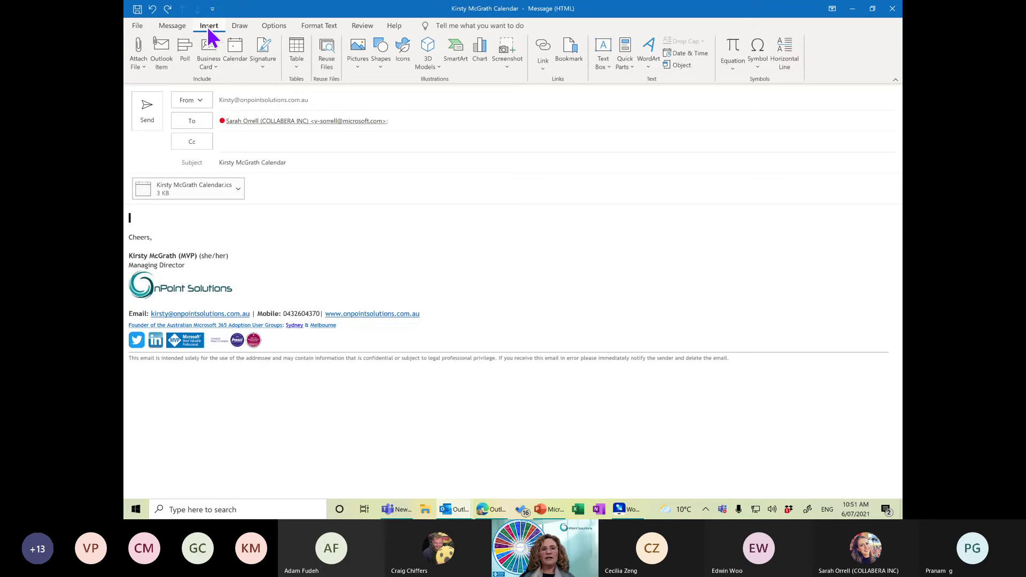
click(291, 68)
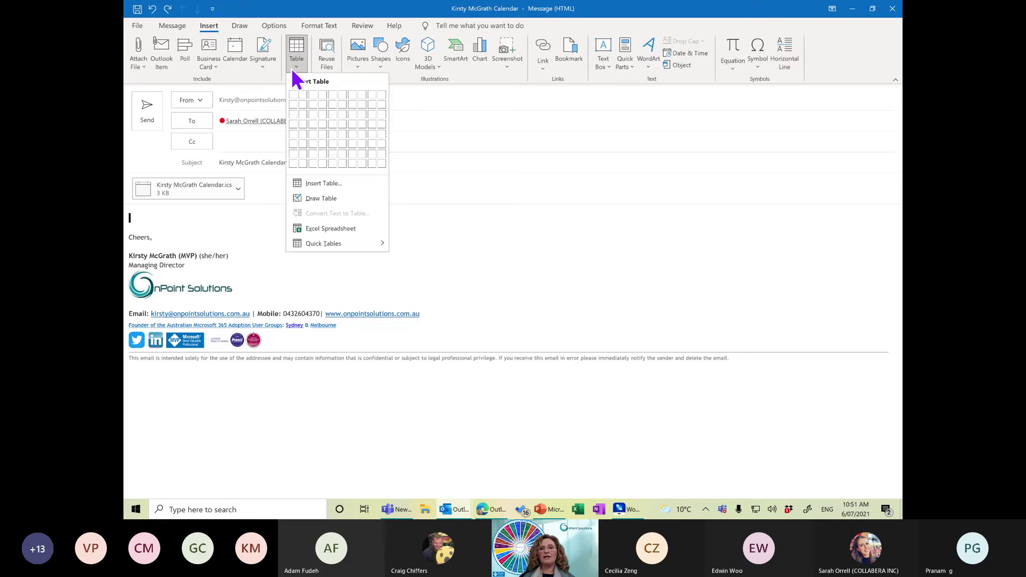
click(302, 123)
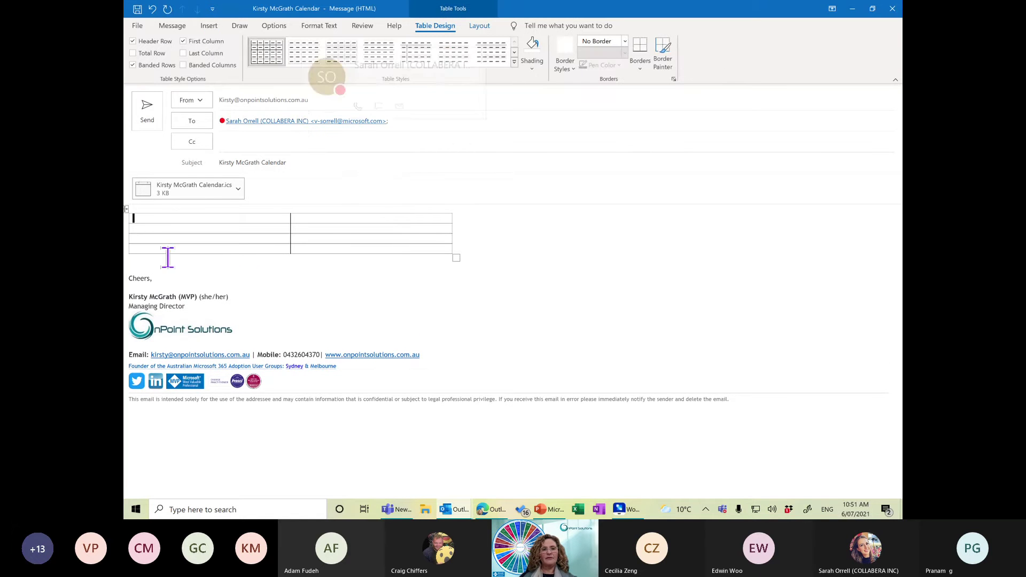
click(126, 208)
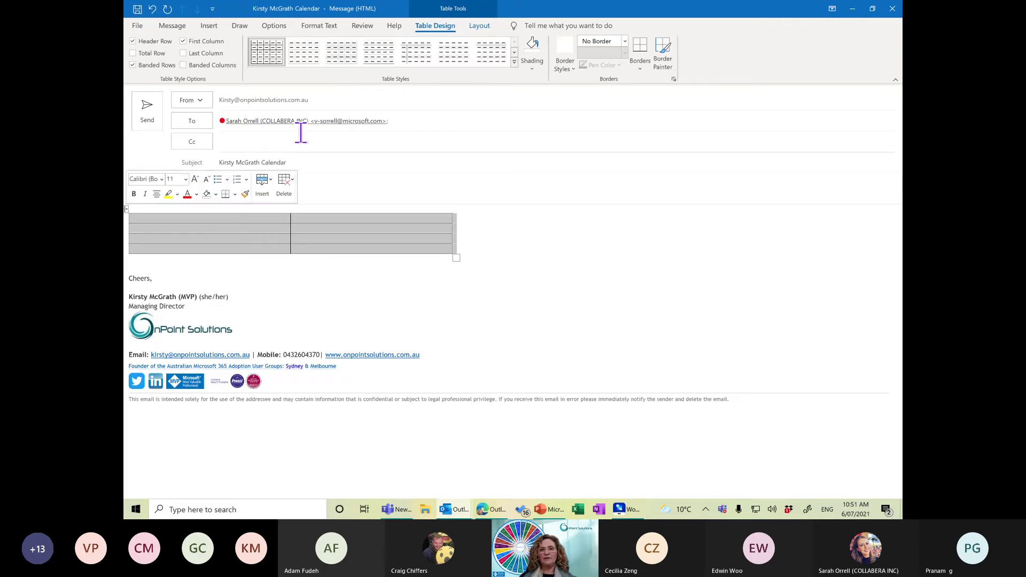
click(624, 41)
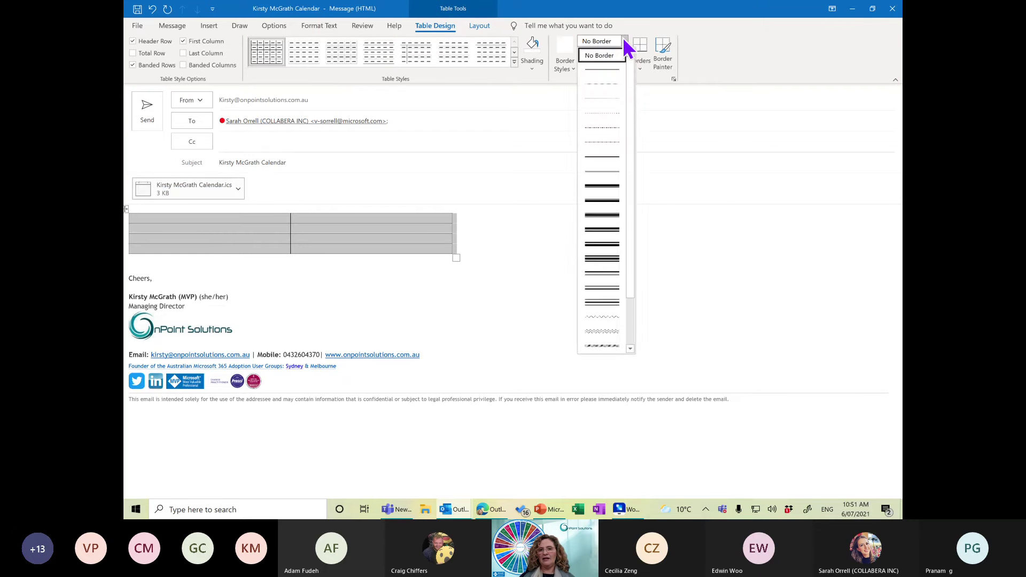
click(624, 41)
click(640, 68)
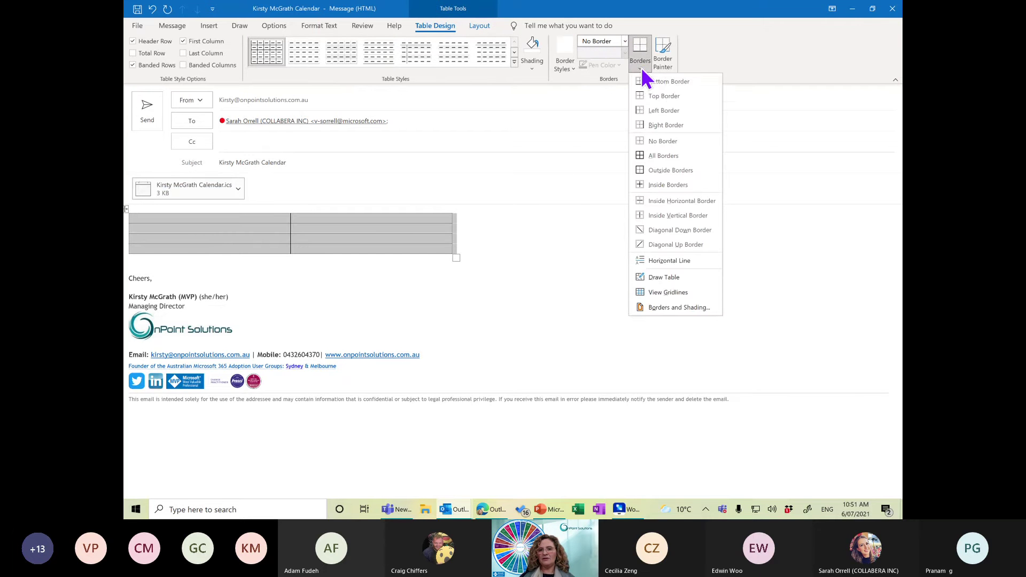
click(668, 141)
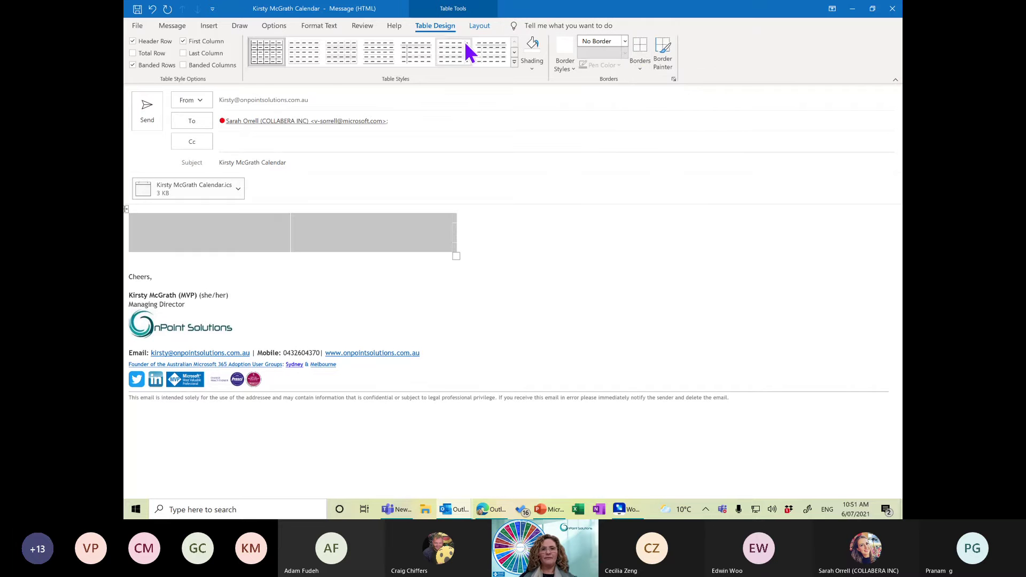
Show the table's dashed gridlines and try selecting its first row and whole table.
click(484, 25)
click(164, 58)
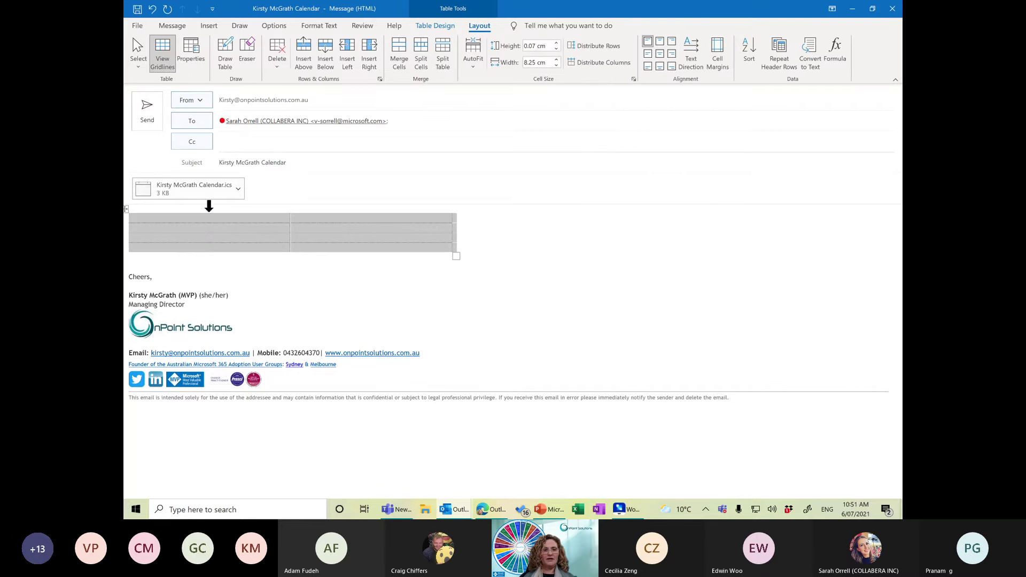
click(208, 223)
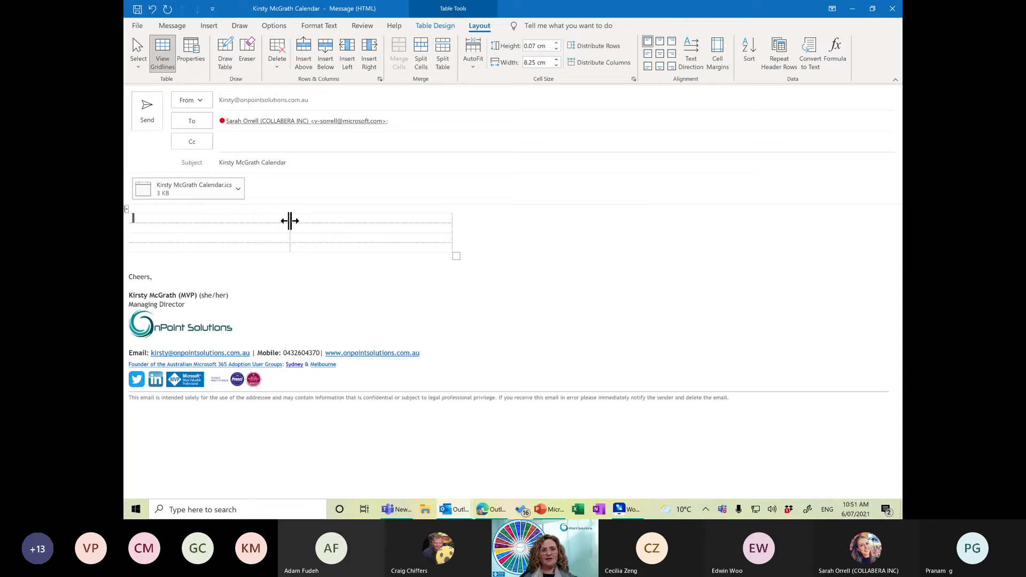
drag(295, 222, 328, 231)
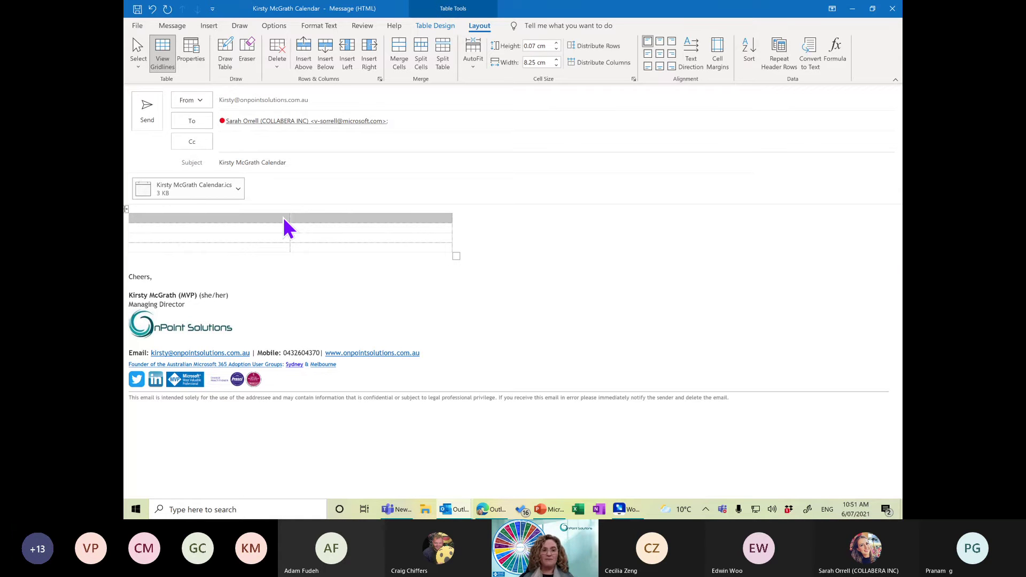
drag(133, 244, 130, 203)
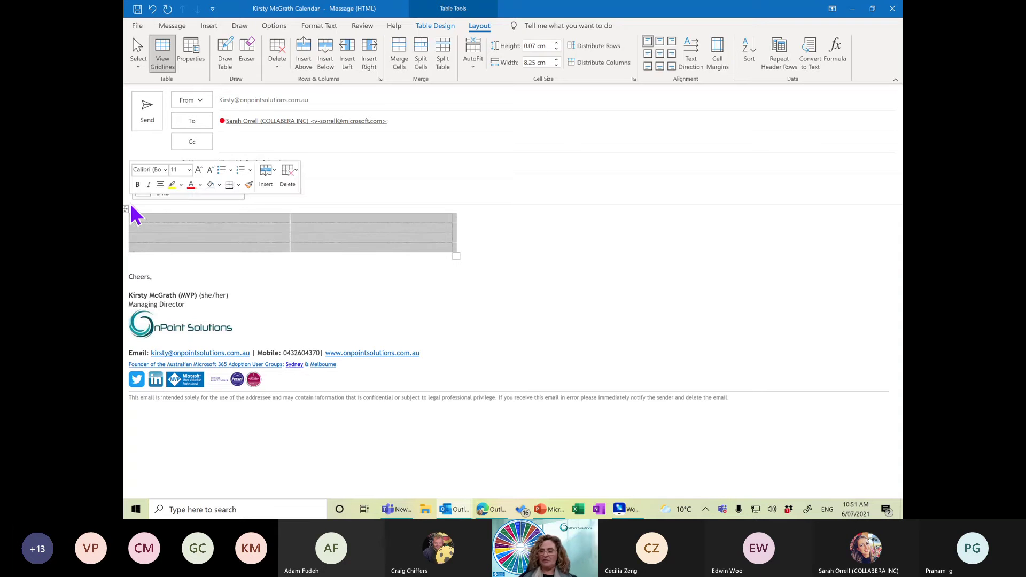
click(129, 203)
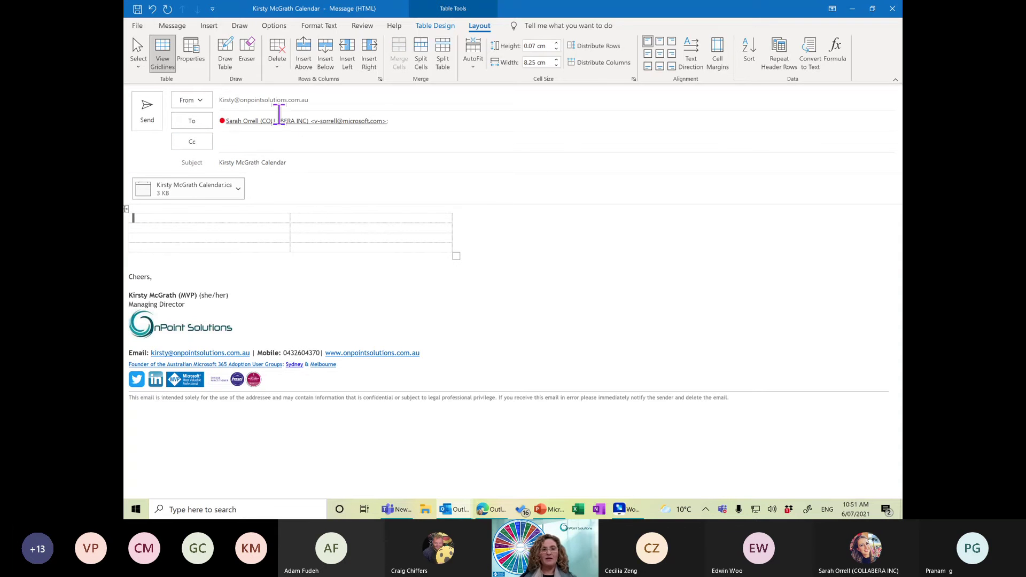
click(422, 124)
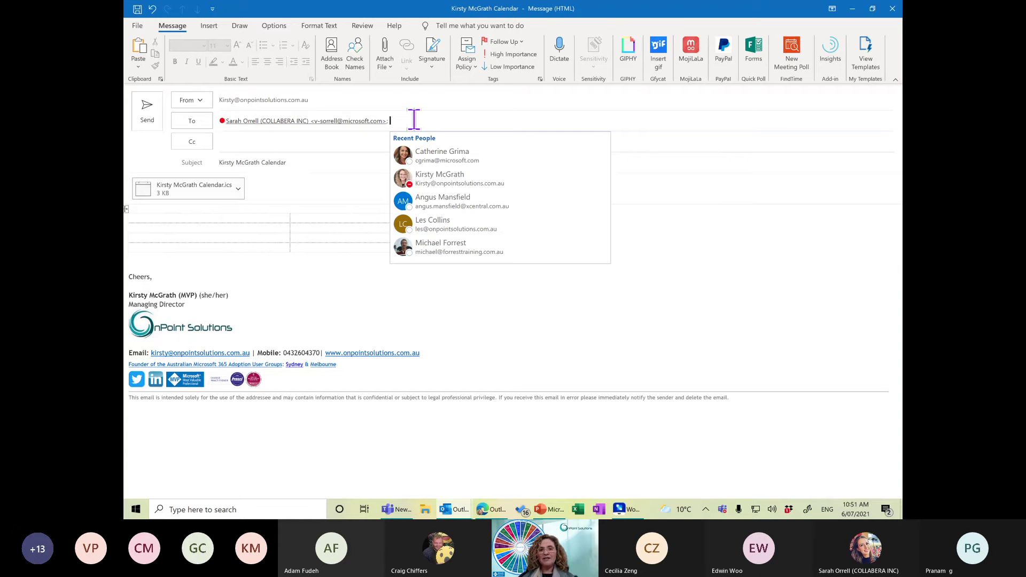
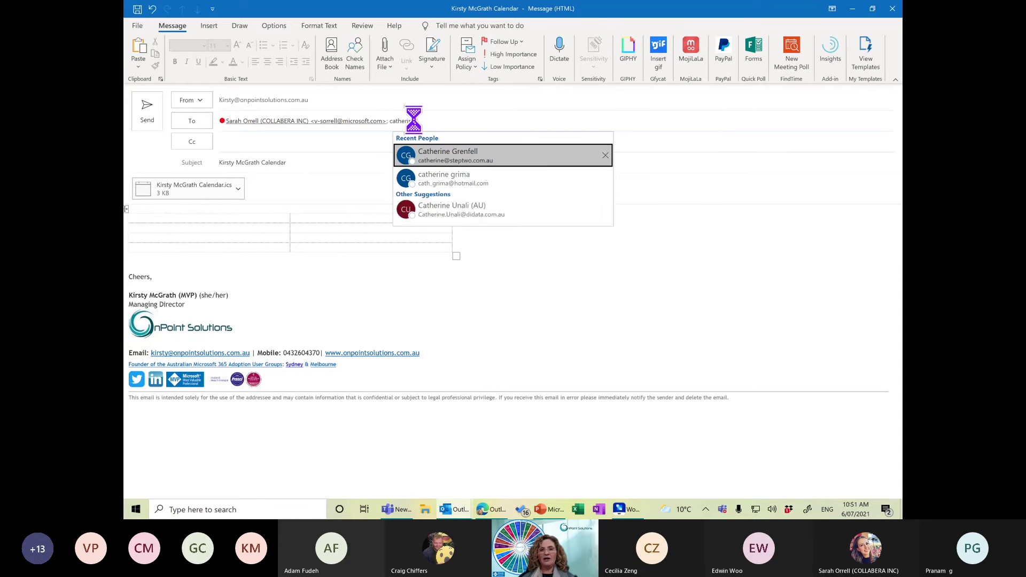
key(ctrl+k)
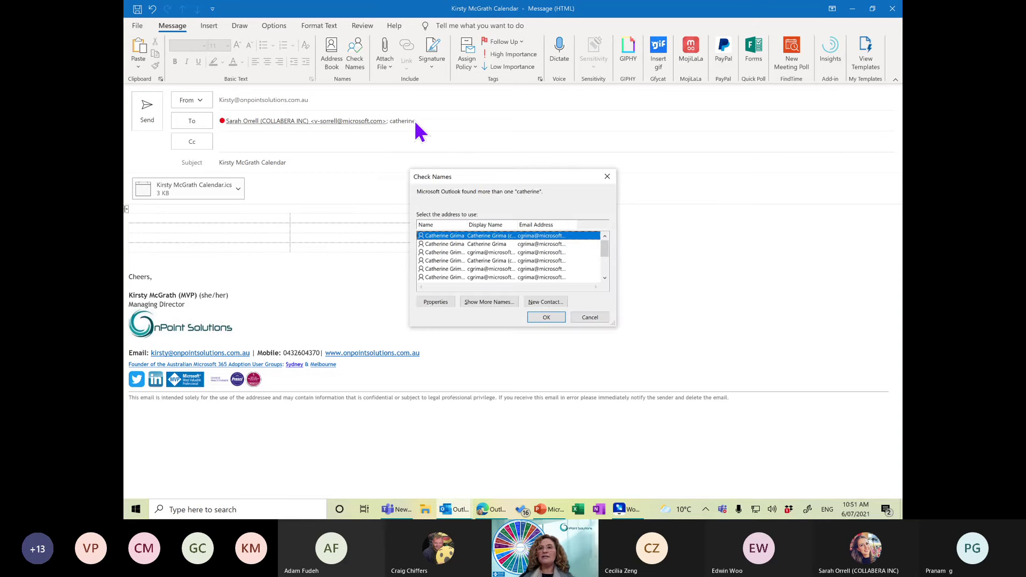
drag(602, 248, 606, 267)
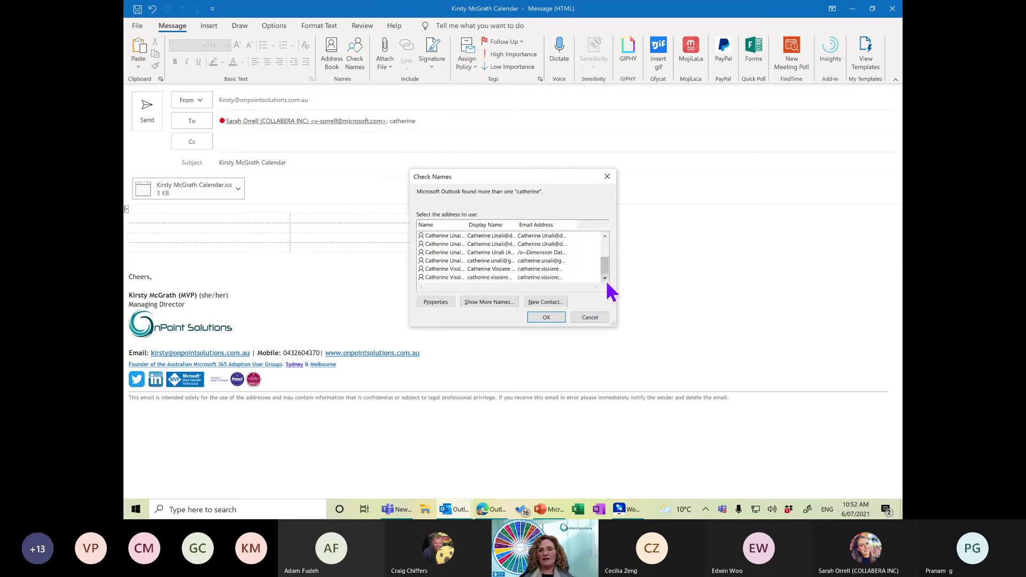
click(601, 316)
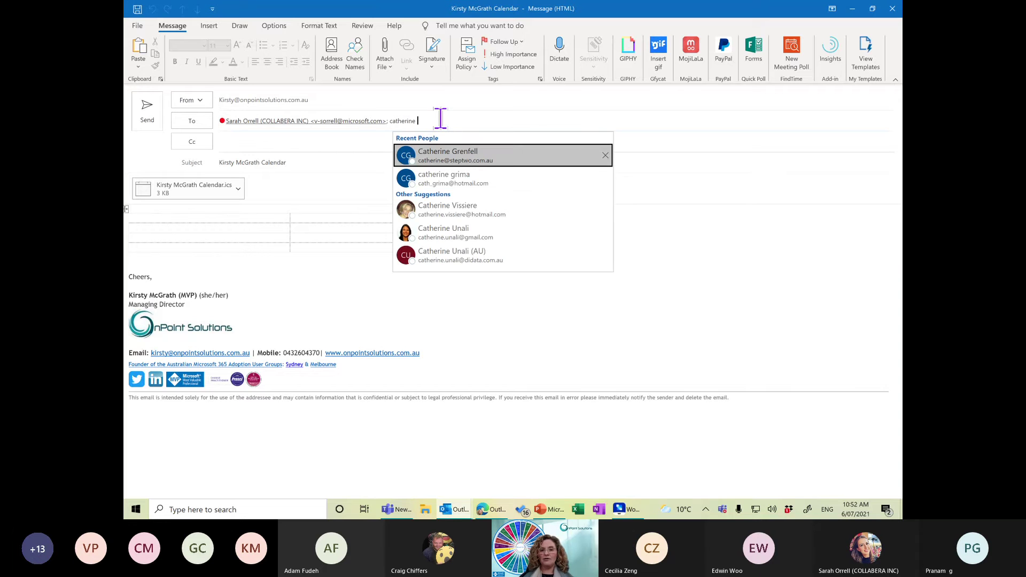
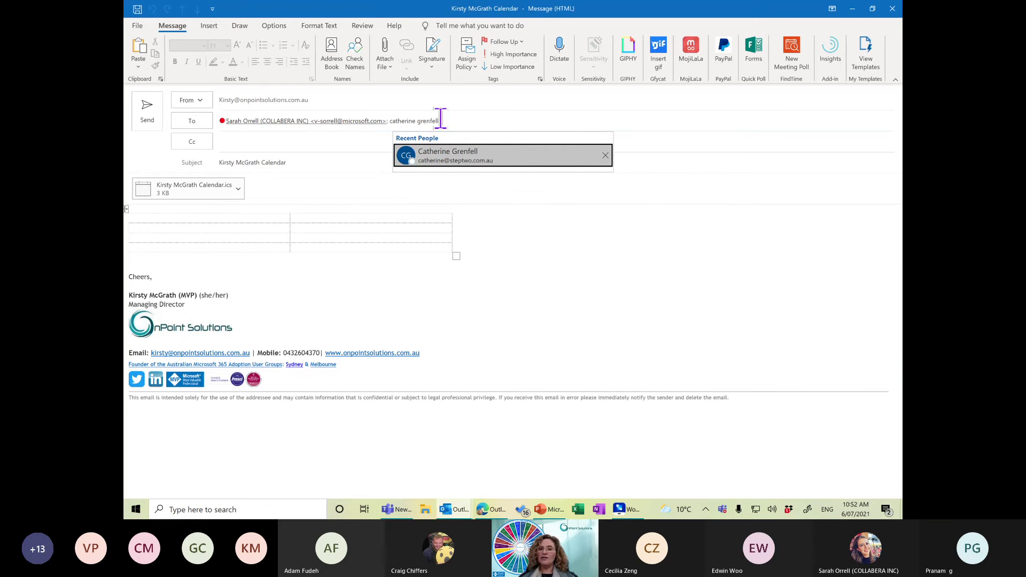
key(ctrl+k)
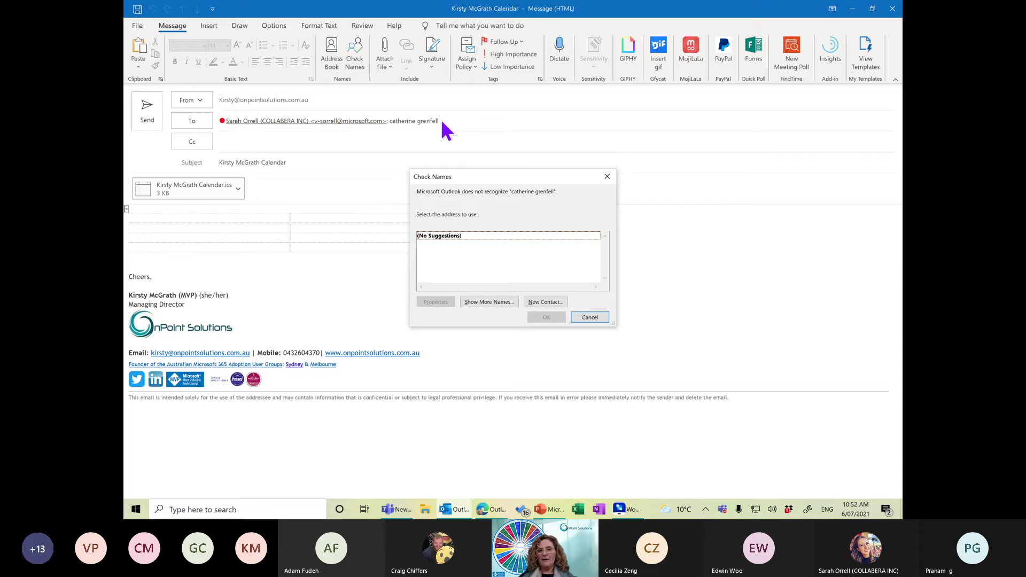
click(608, 176)
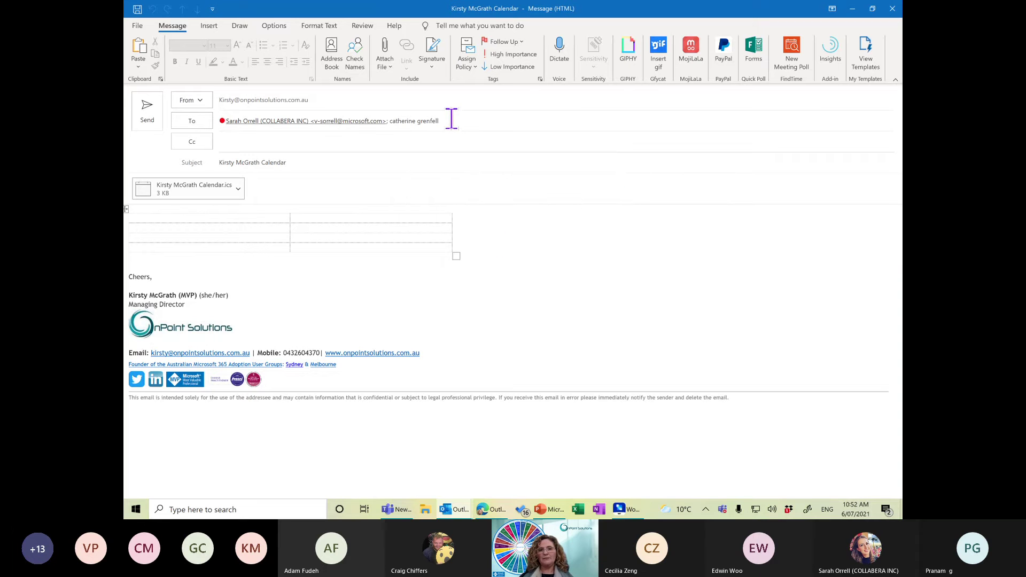
drag(439, 121, 389, 119)
key(Delete)
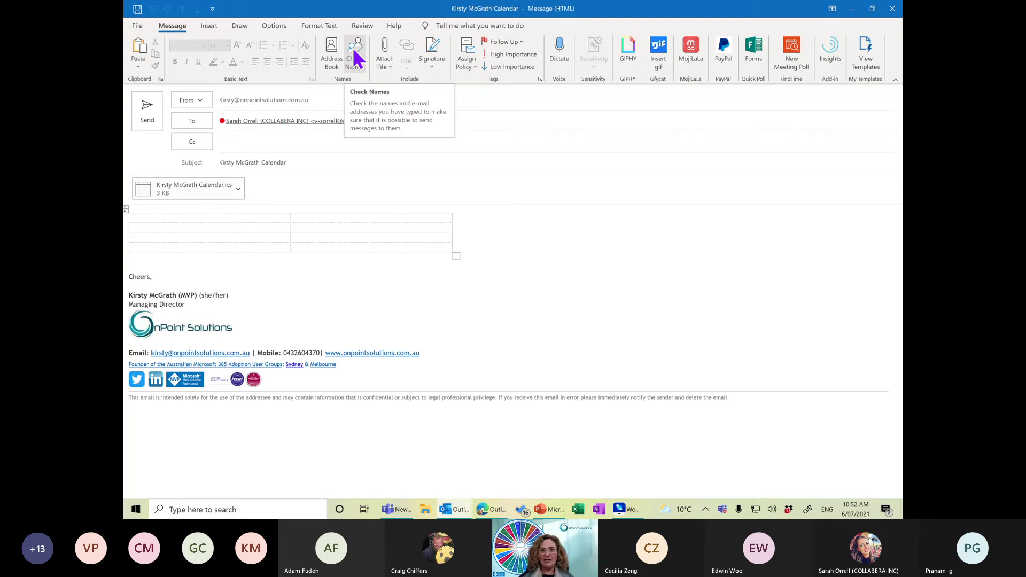
Dictate three paragraphs above Cheers, ending with a PowerPoint session idea and 'any thoughts?'.
click(144, 267)
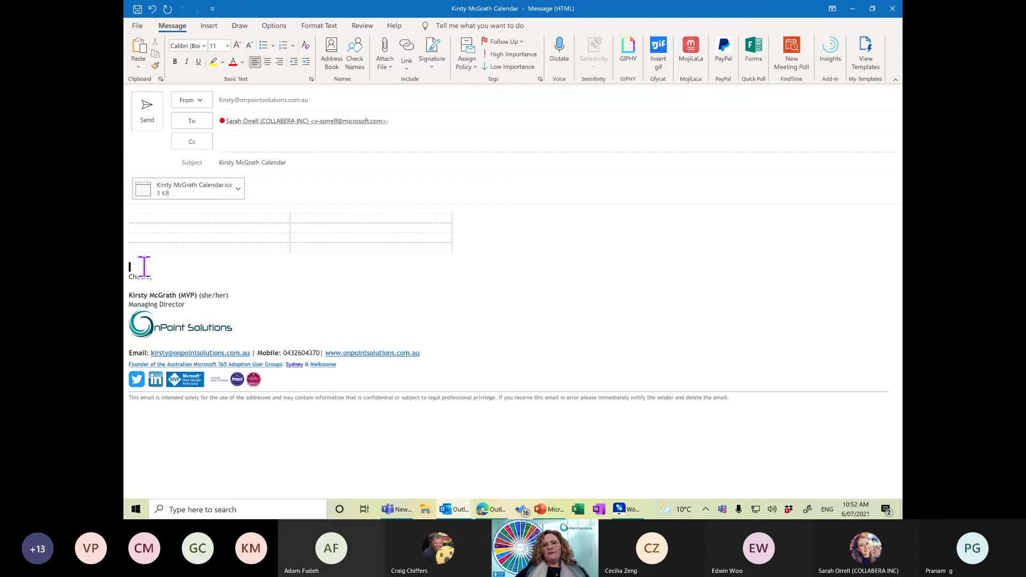
key(Return)
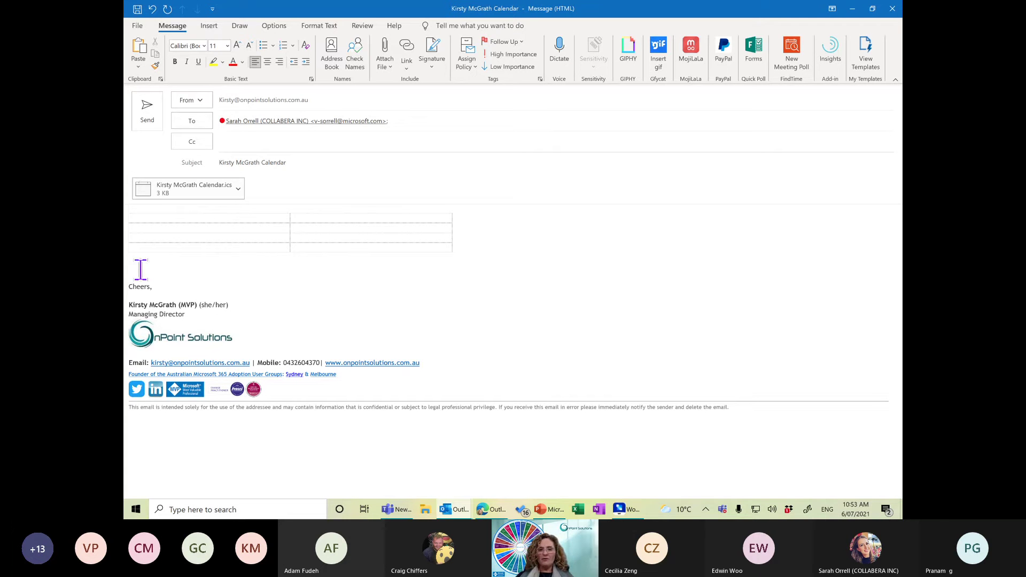
click(558, 57)
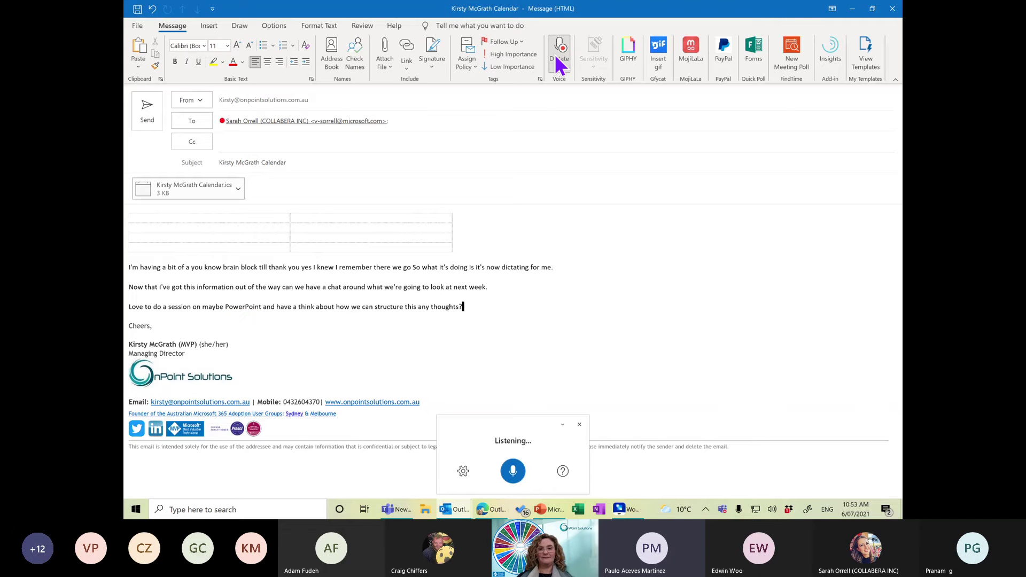
click(556, 55)
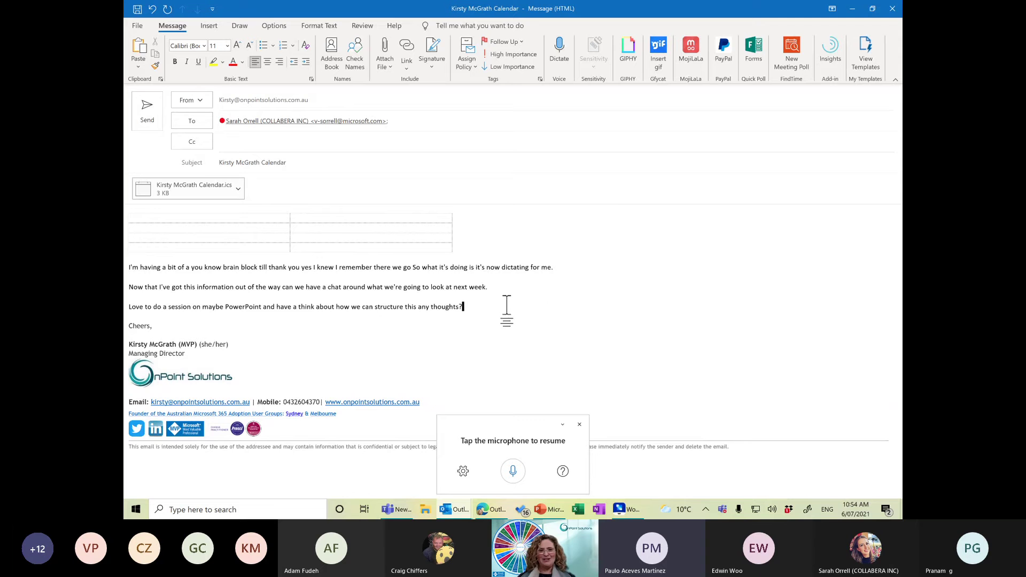
key(Return)
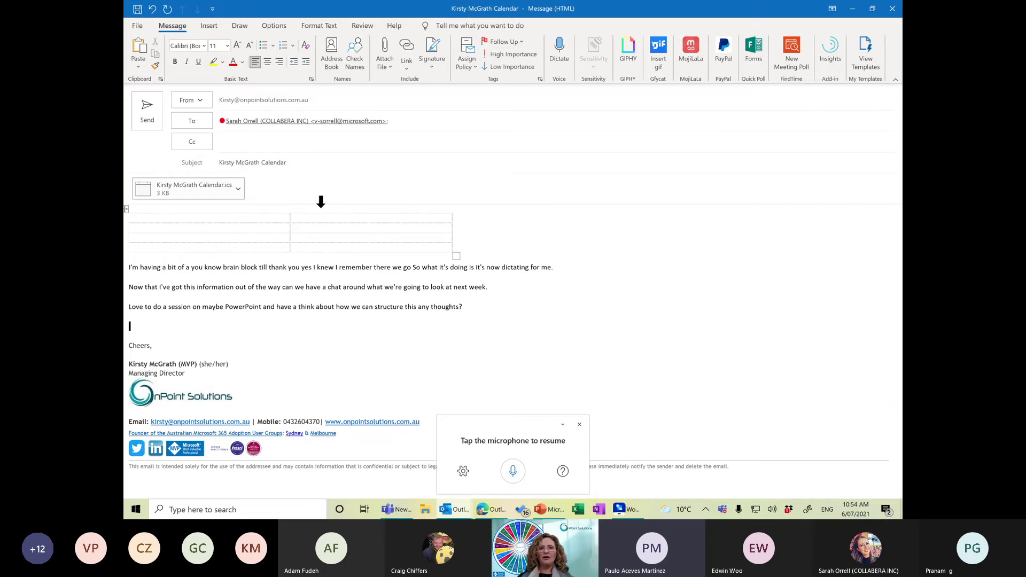
Browse the Shapes gallery and insert a drawing canvas, then undo it.
click(209, 26)
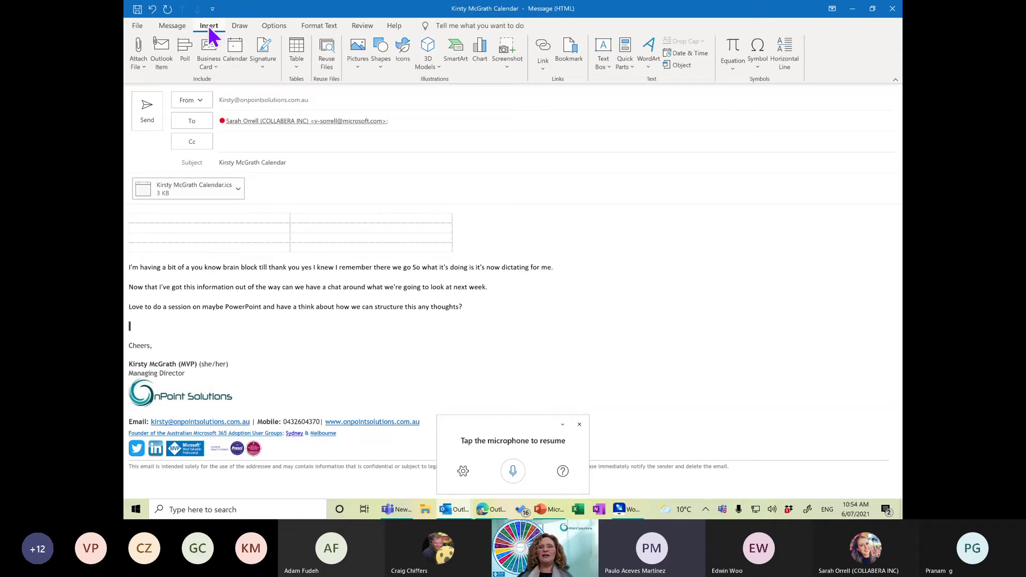
click(385, 69)
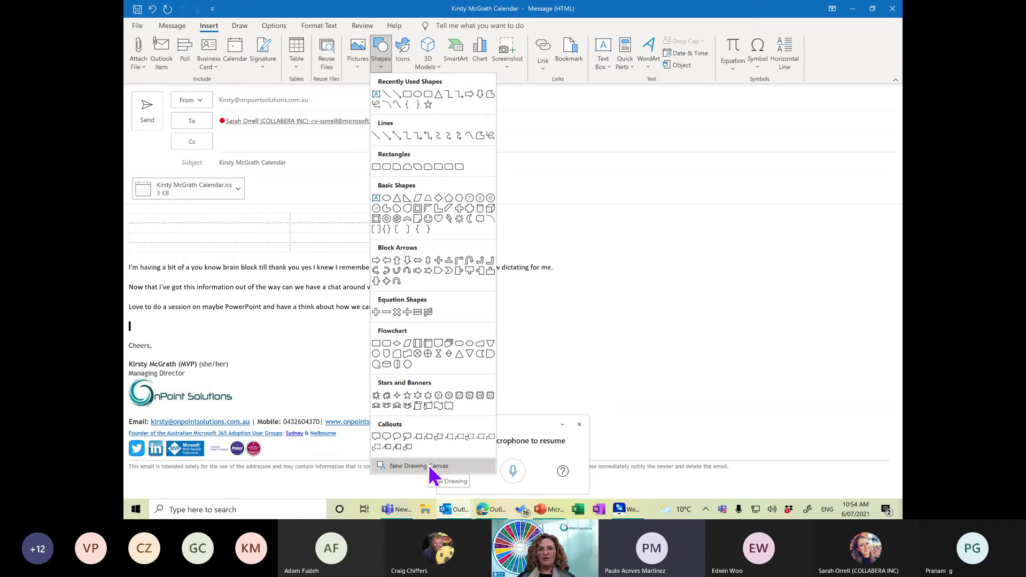
click(240, 26)
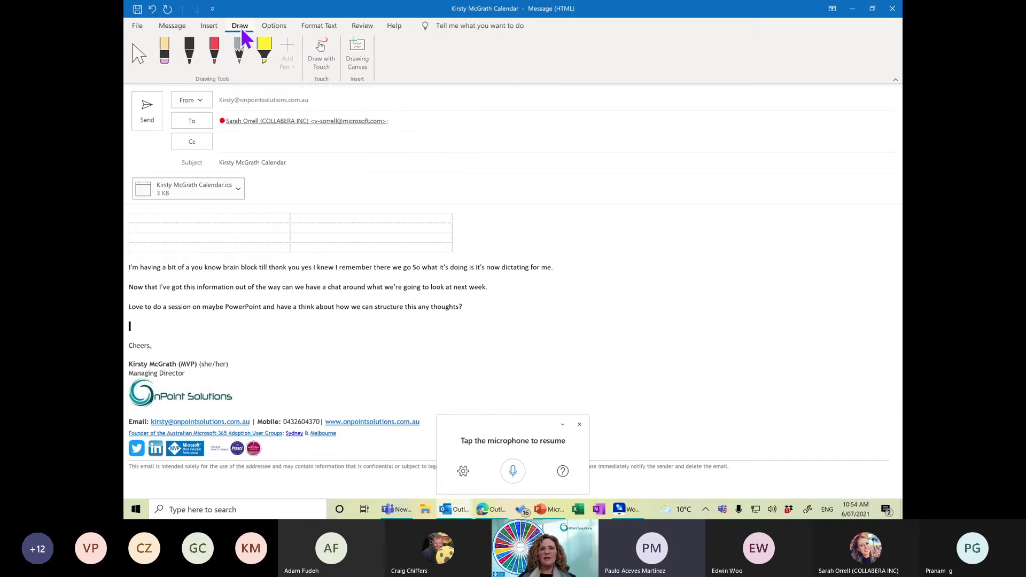
click(360, 54)
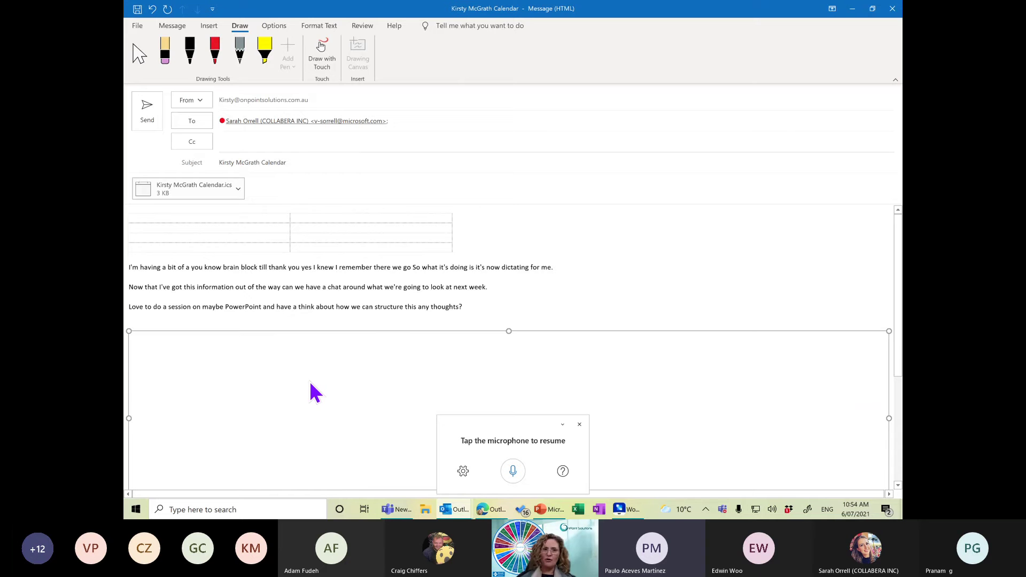
key(ctrl+z)
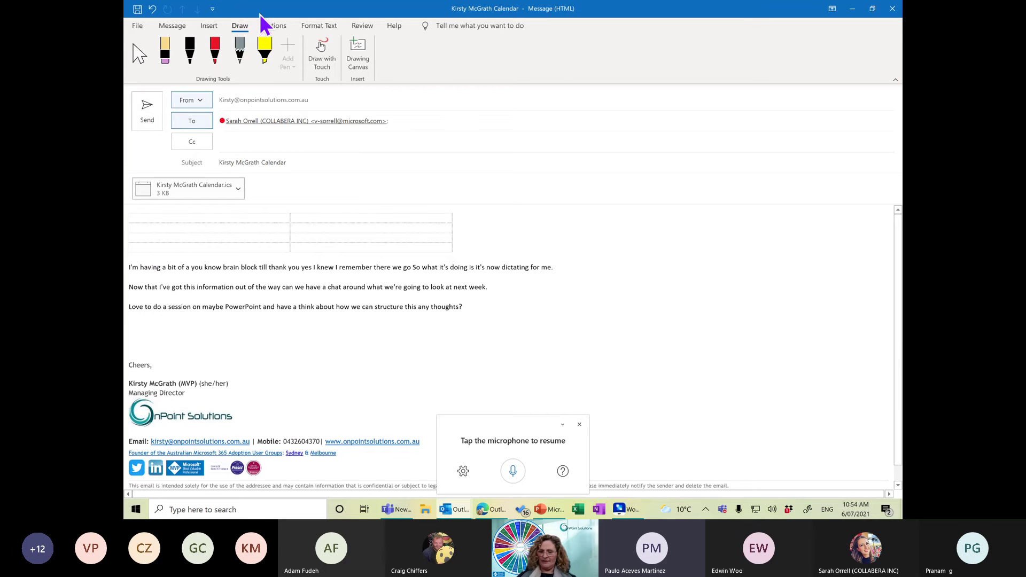
Place the cursor on the empty line above Cheers and start a Windows search for Maps.
click(209, 26)
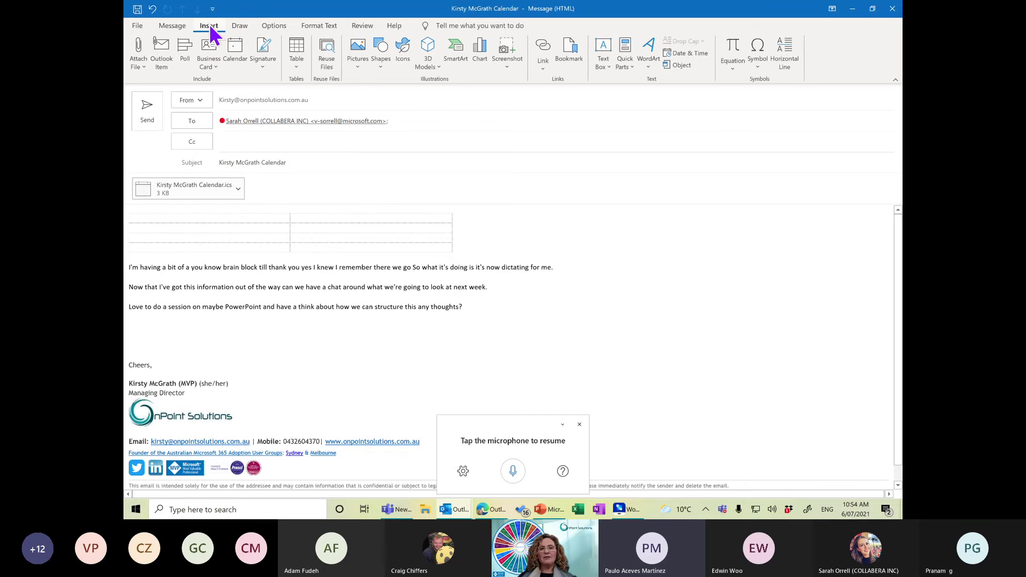
click(508, 60)
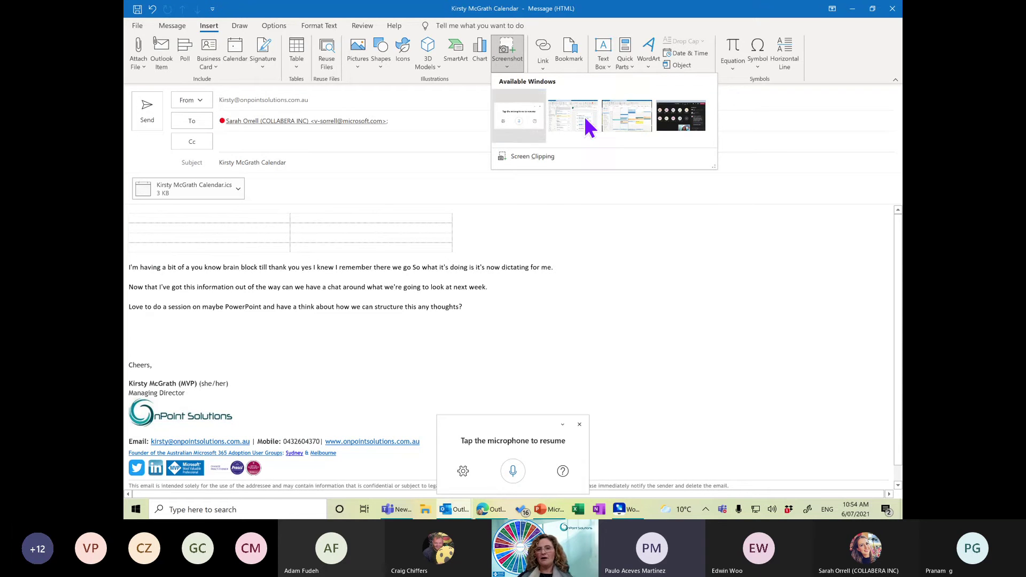
click(131, 340)
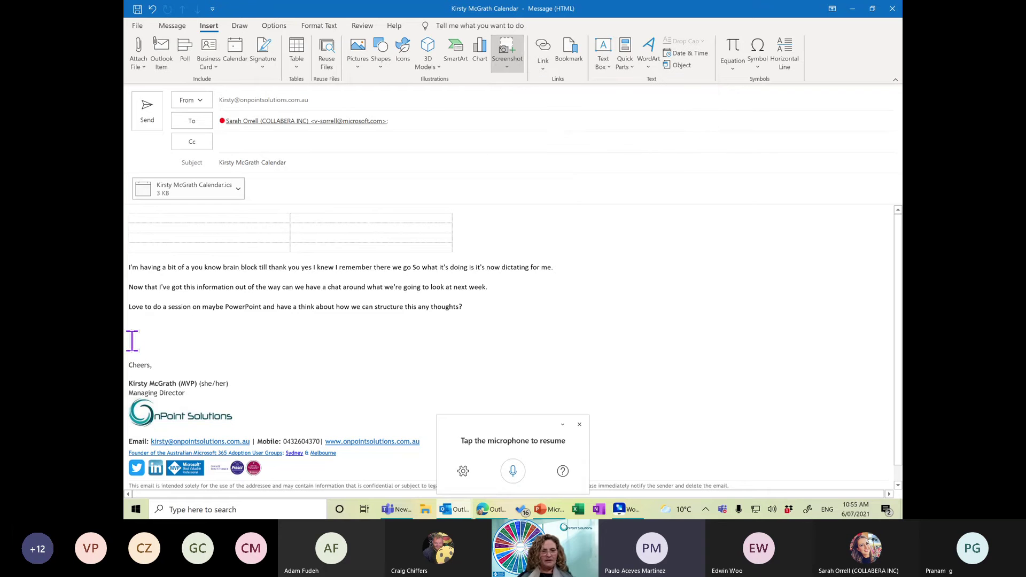
key(super)
Launch Windows Maps and zoom in on North Rocks.
text(maps)
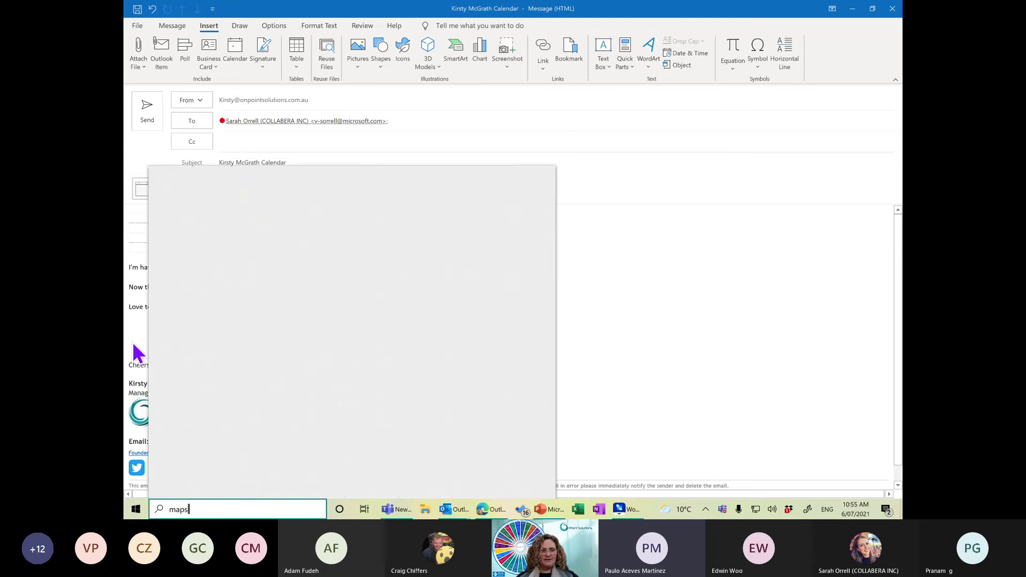
key(Return)
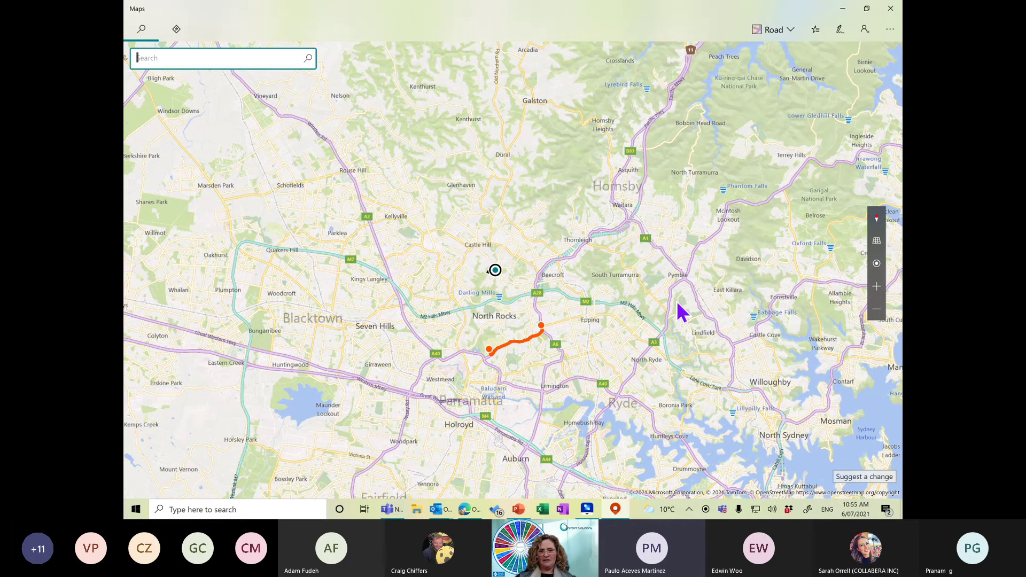
click(583, 297)
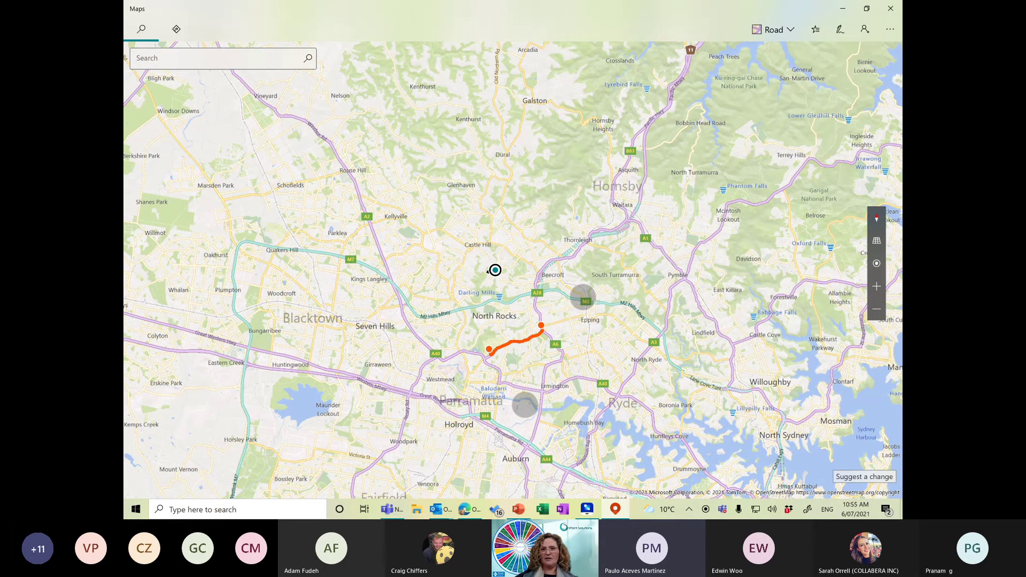
scroll(553, 350, up, 5)
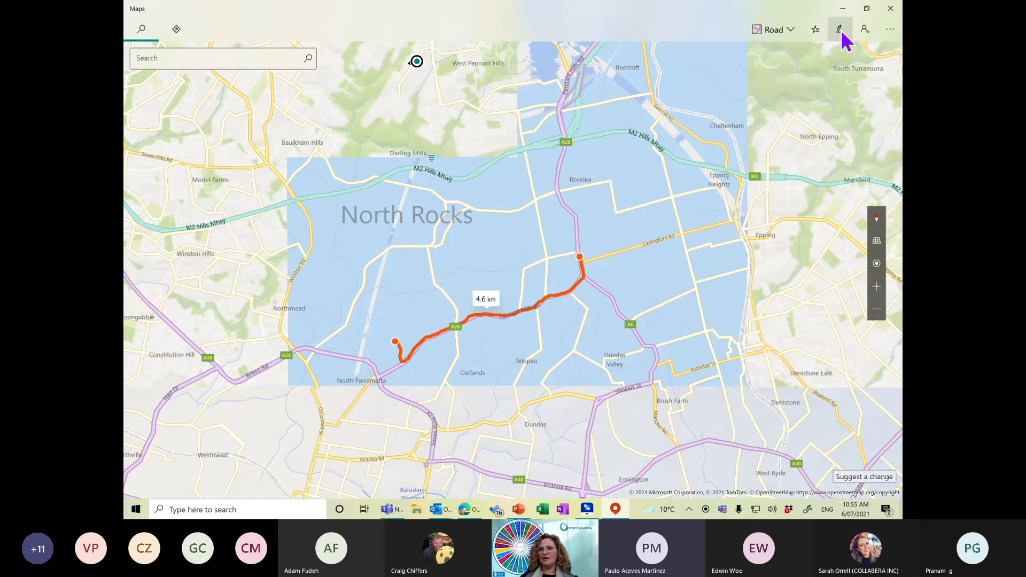
Extend the inked route with a pencil stroke showing 20 m and 7.9 km, then return to the email.
click(841, 30)
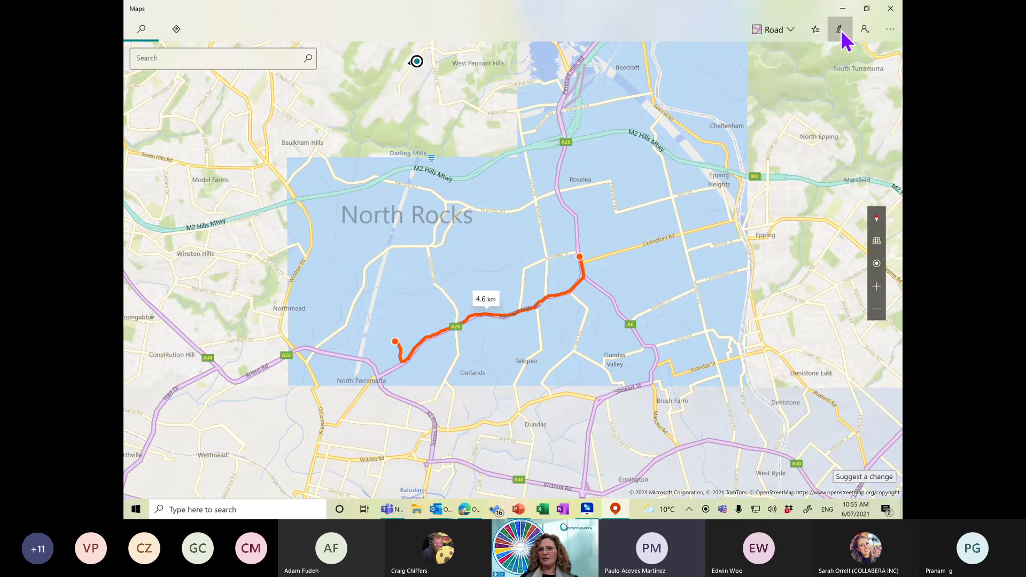
click(808, 53)
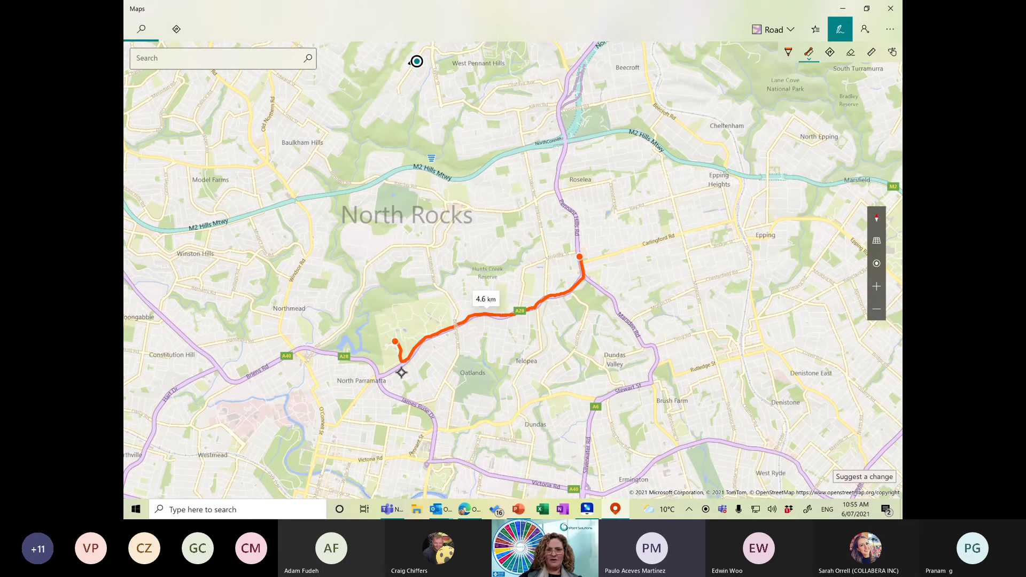
mouse_move(580, 258)
mouse_down()
mouse_move(562, 140)
mouse_move(598, 136)
mouse_move(762, 174)
mouse_move(778, 129)
mouse_move(826, 138)
mouse_up()
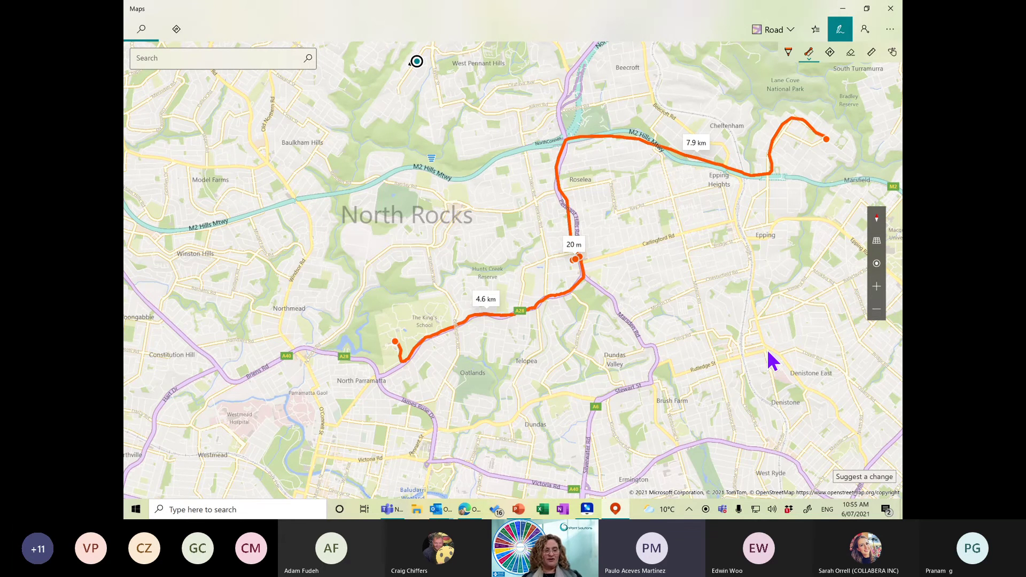
key(alt+Tab)
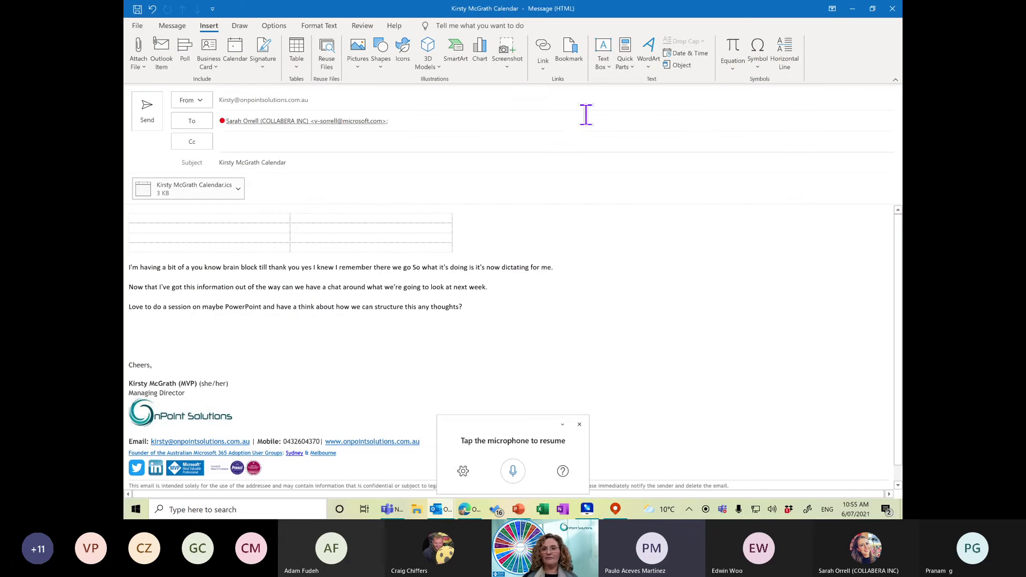
Insert a screen clipping of the inked North Rocks route map into the email above Cheers.
click(512, 67)
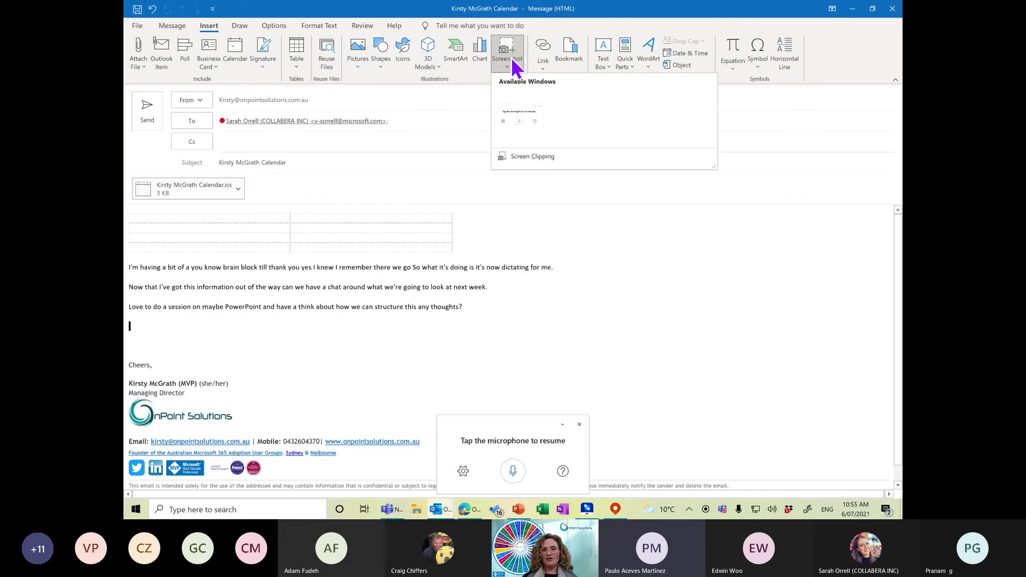
click(539, 162)
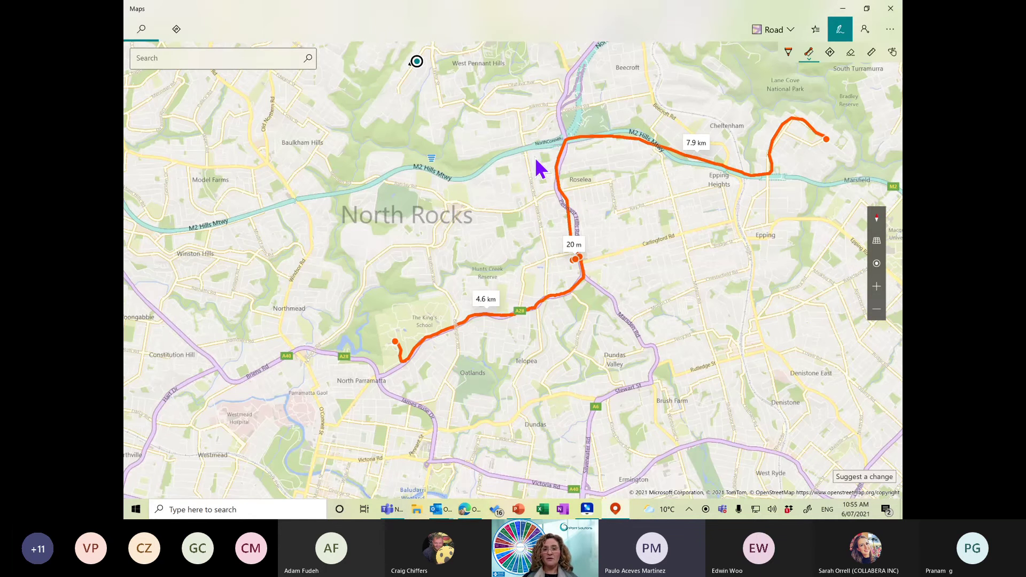
drag(329, 87, 839, 382)
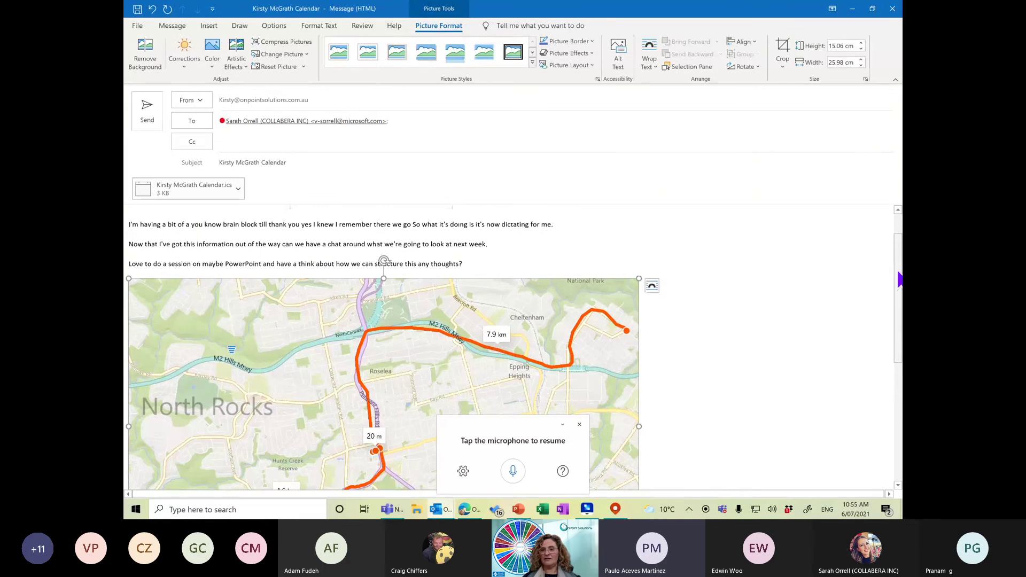
mouse_move(898, 277)
mouse_down()
mouse_move(900, 354)
mouse_move(902, 338)
mouse_up()
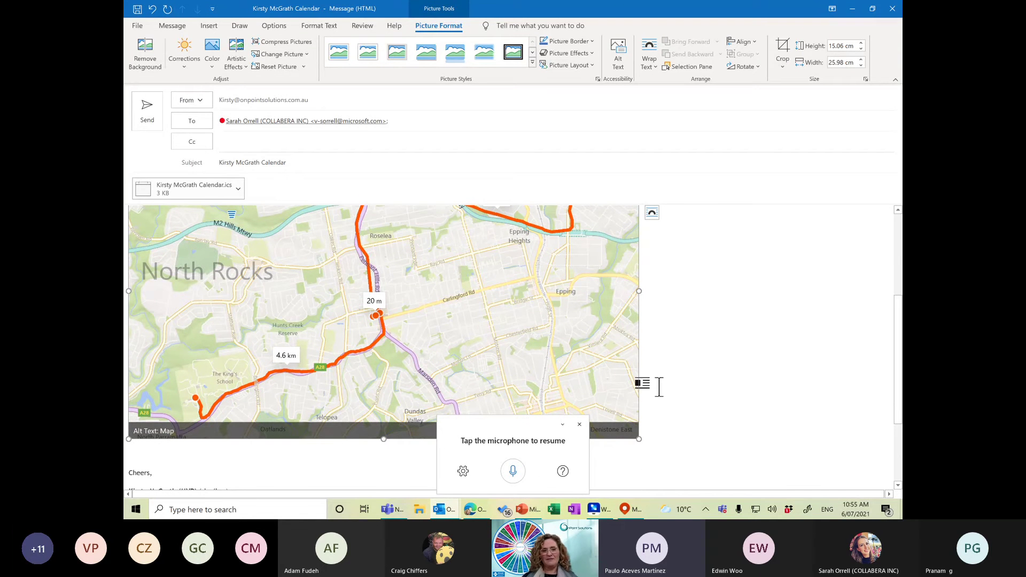
click(140, 457)
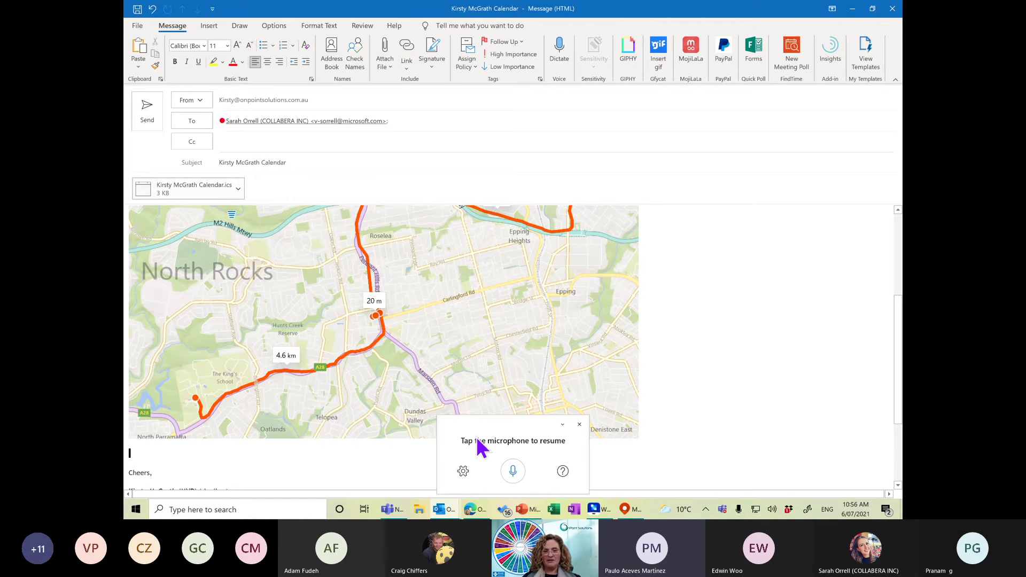
Bring the Inbox window forward, switch to People and start a new contact.
mouse_move(450, 513)
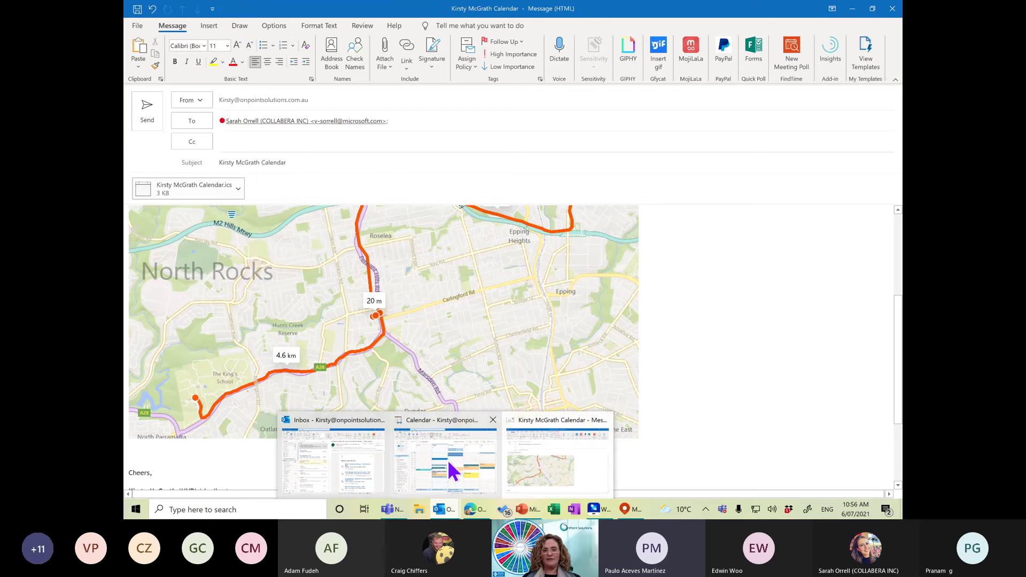
mouse_move(448, 460)
click(344, 473)
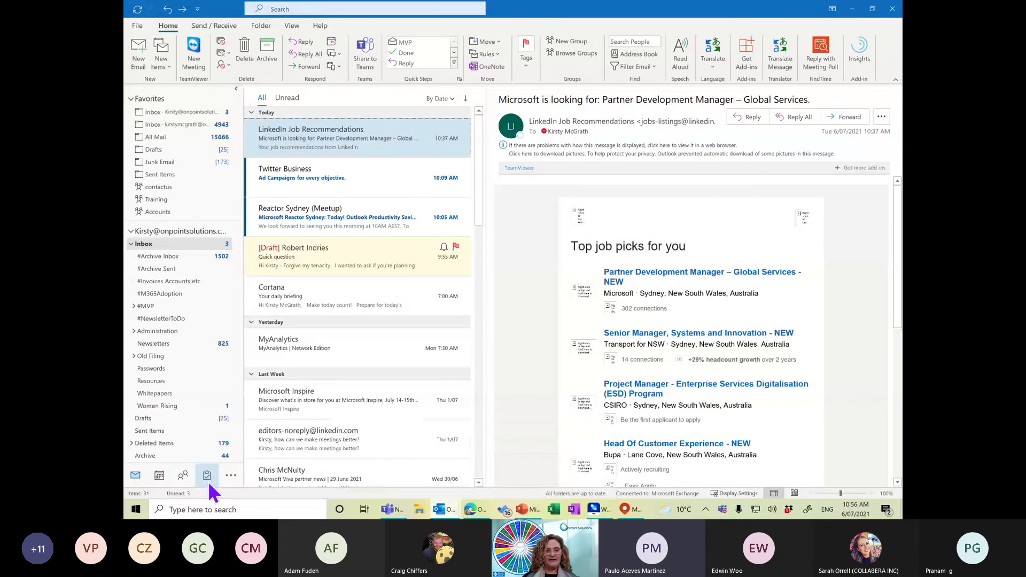
click(182, 473)
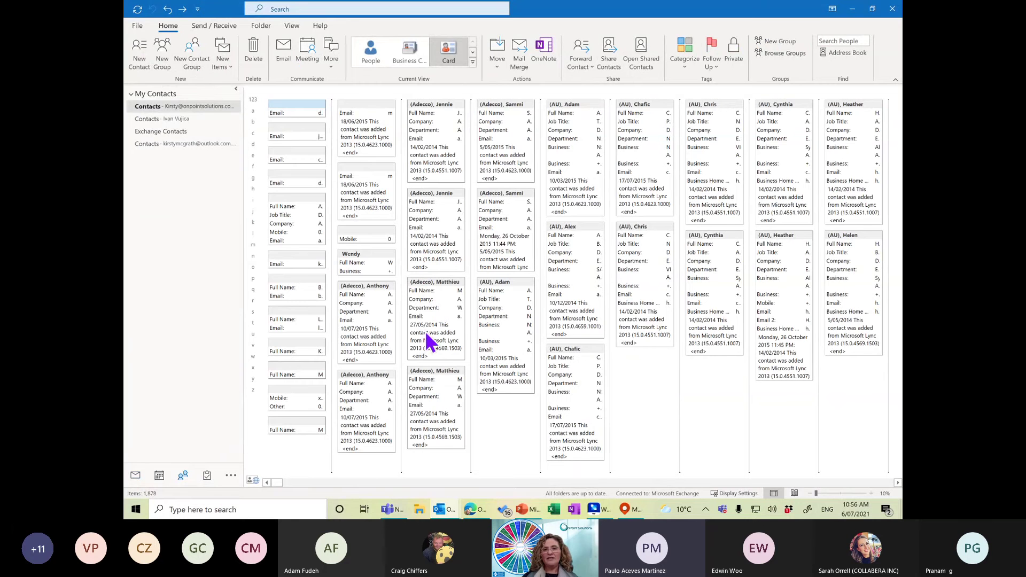
click(139, 52)
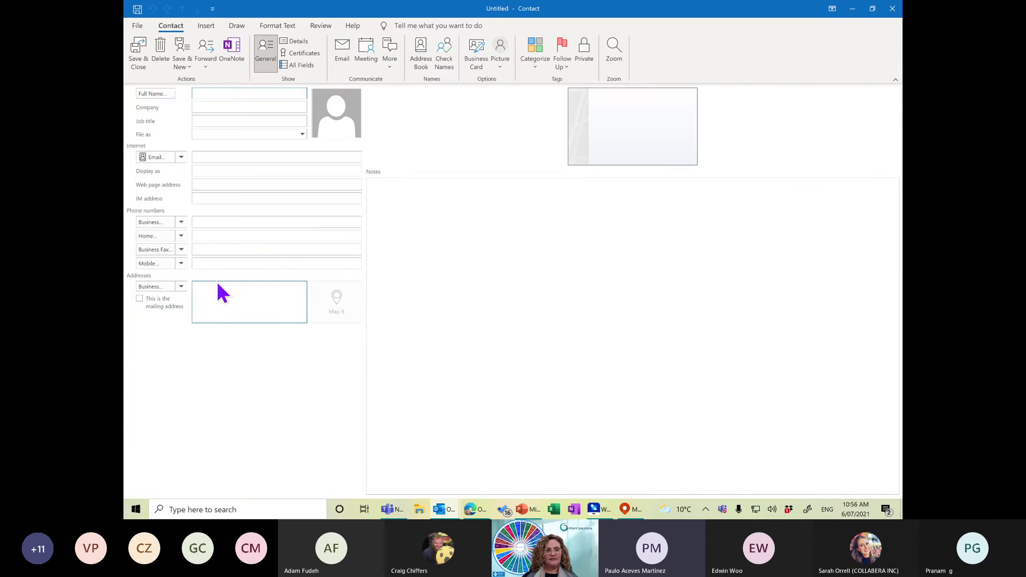
Enter the contact's first name and accept it in the Check Full Name dialog.
text(Kirsty)
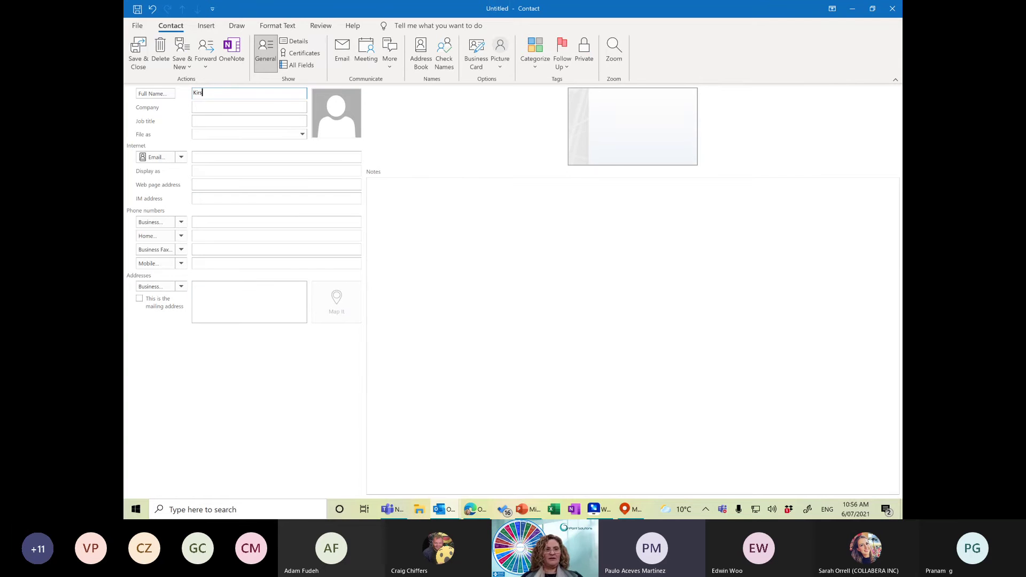
click(216, 289)
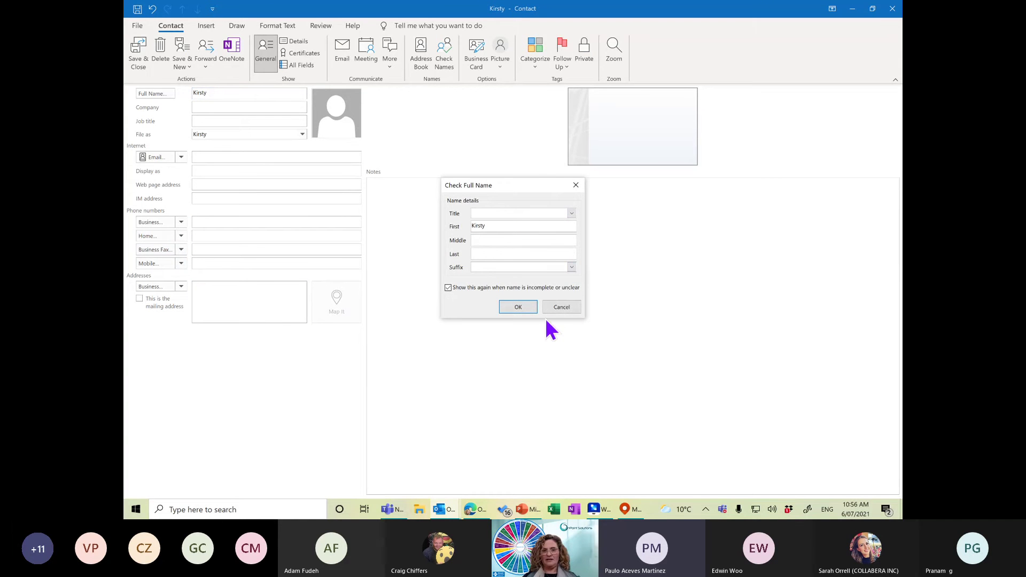
click(567, 310)
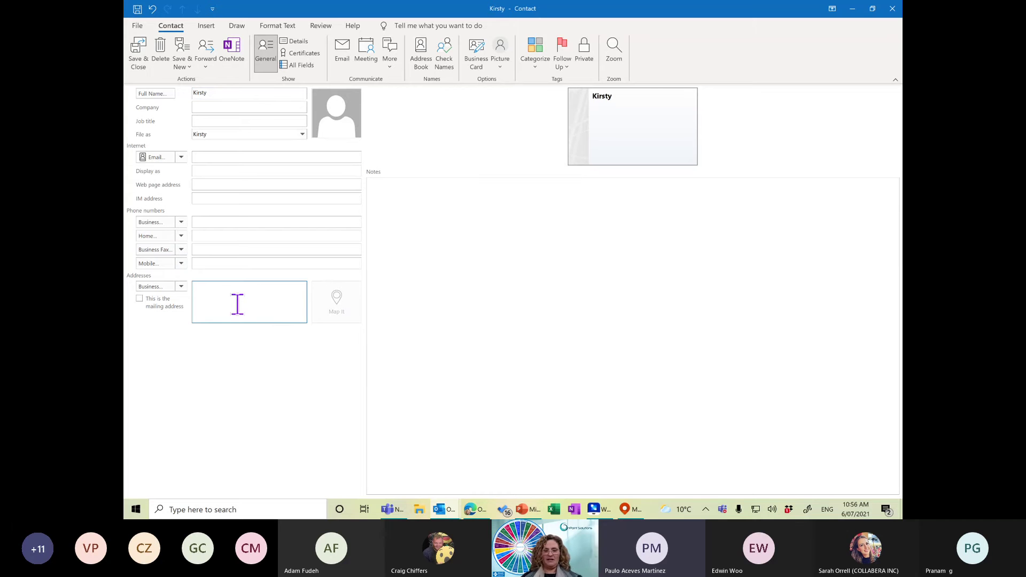
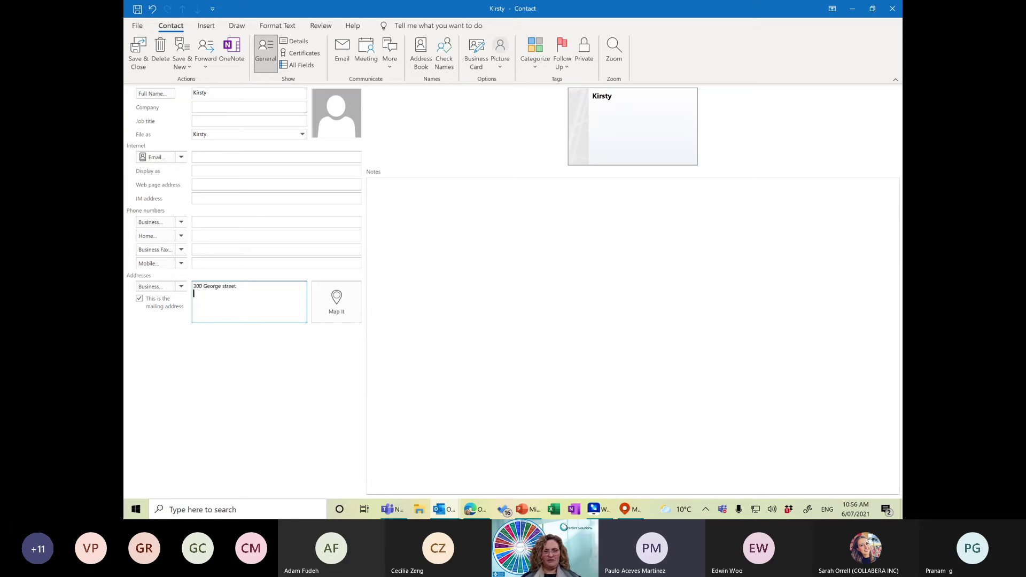
Type the contact's Sydney business street address, city, state and postcode.
key(Return)
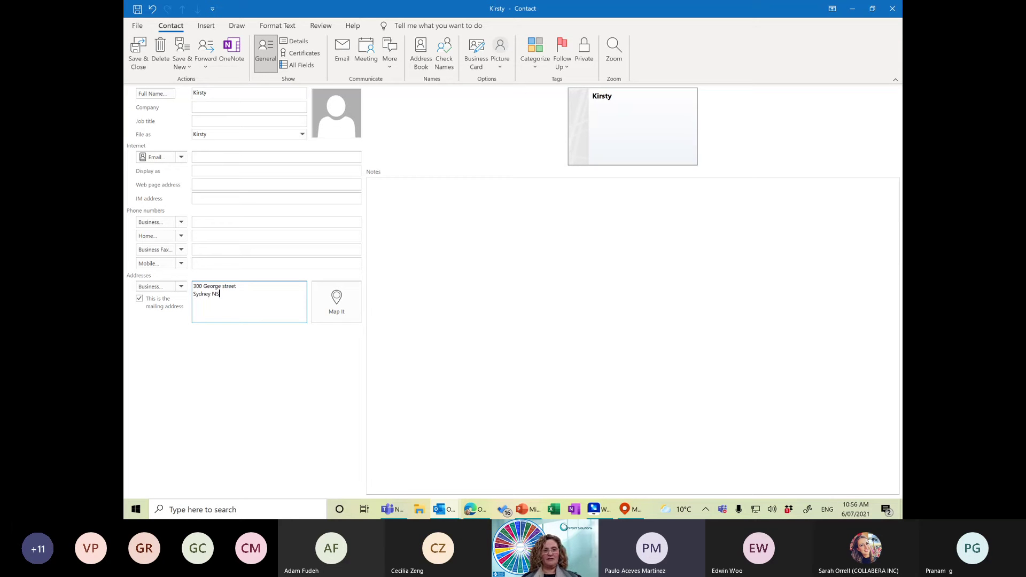
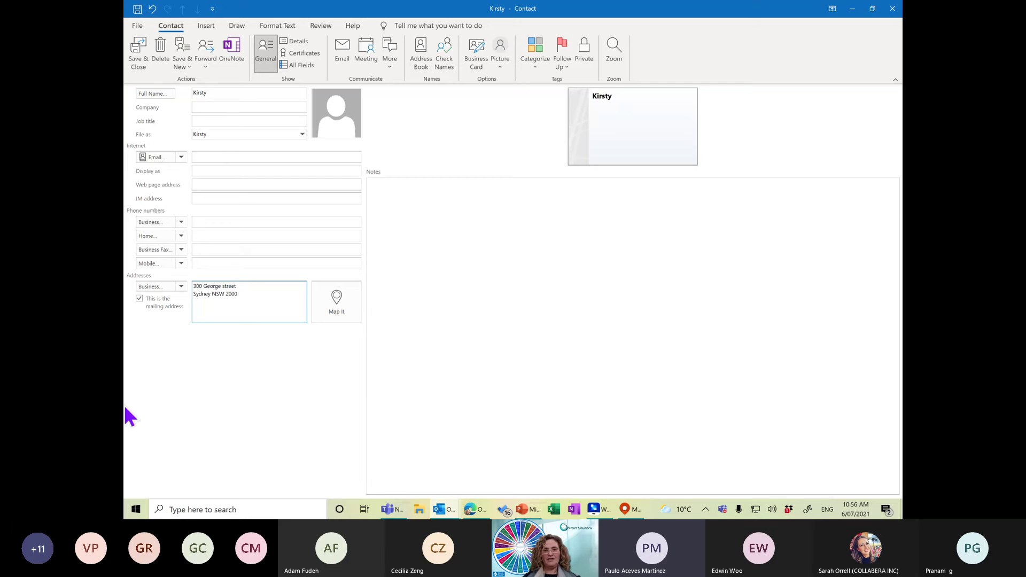
Pin the contact's business address on Bing Maps, then switch back to the contact form.
click(341, 306)
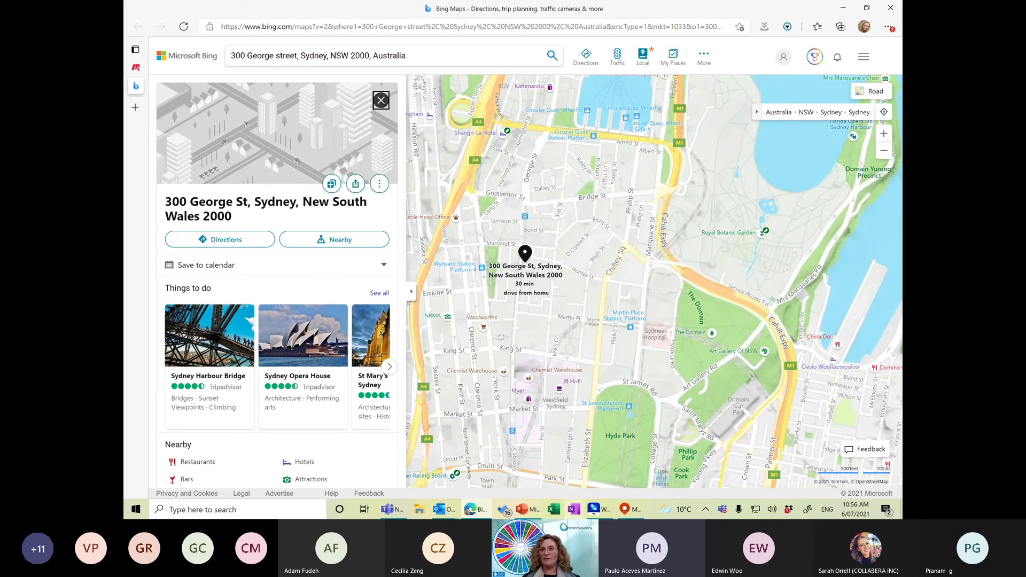
key(alt+Tab)
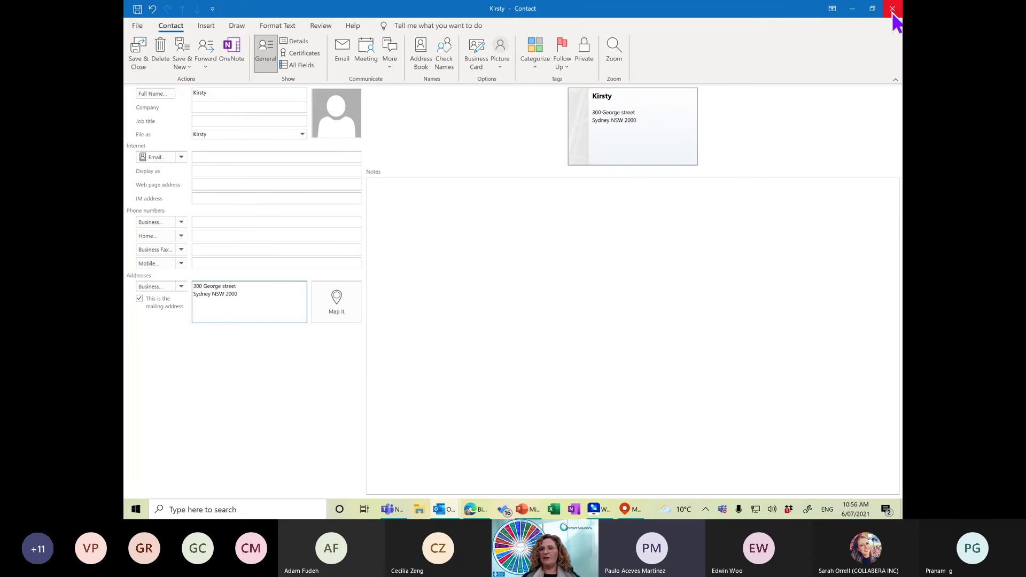
Close the new contact without saving and go back to the mail Inbox.
click(894, 13)
click(517, 283)
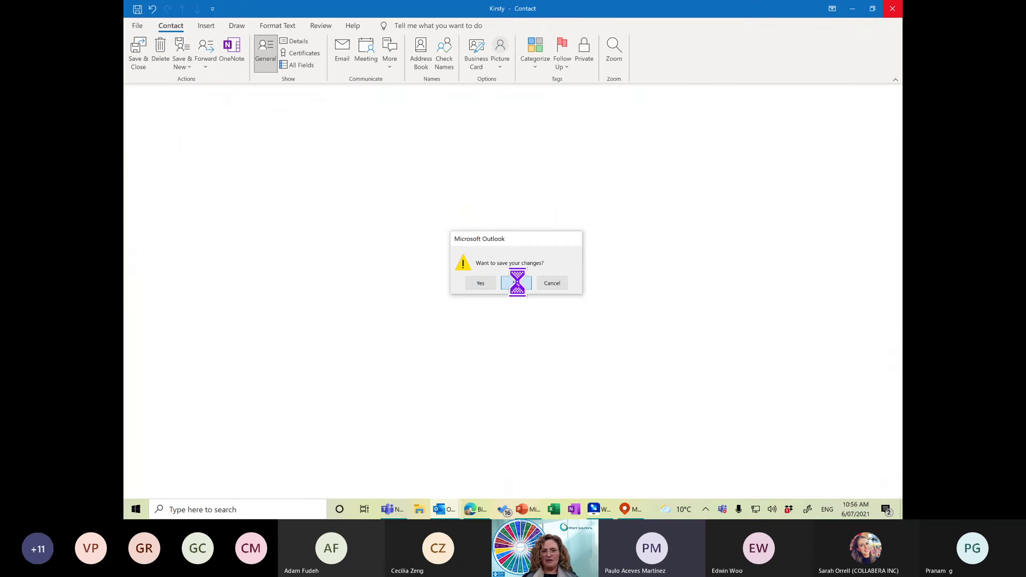
mouse_move(445, 509)
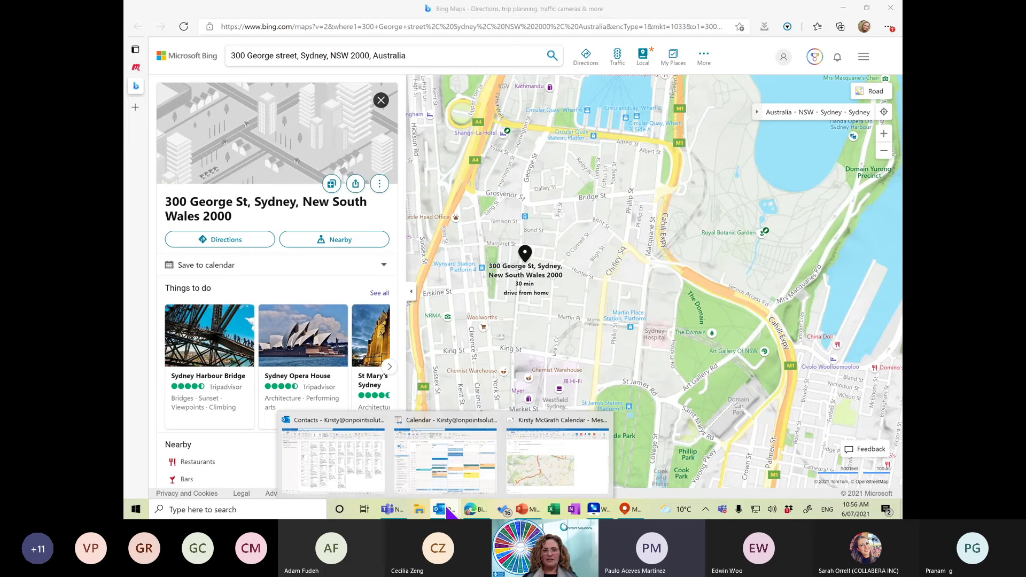
click(346, 451)
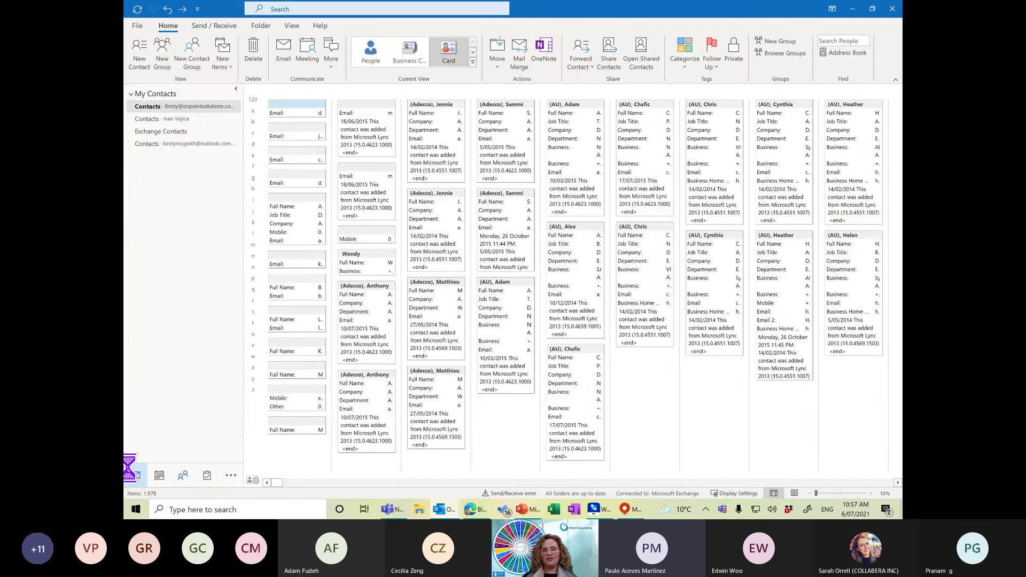
click(134, 475)
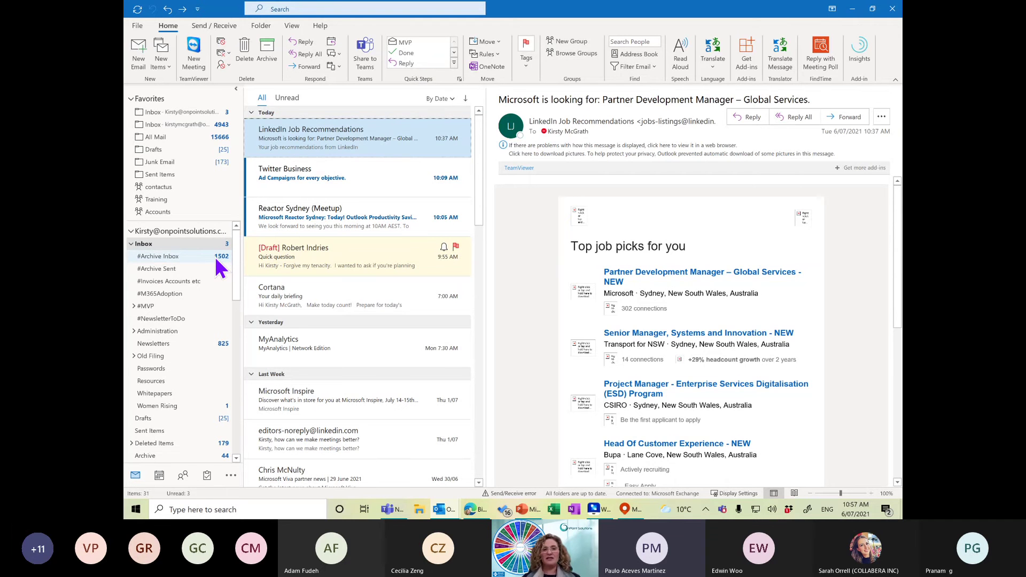
Mark the Twitter Business email and the Quick question draft as complete.
click(318, 178)
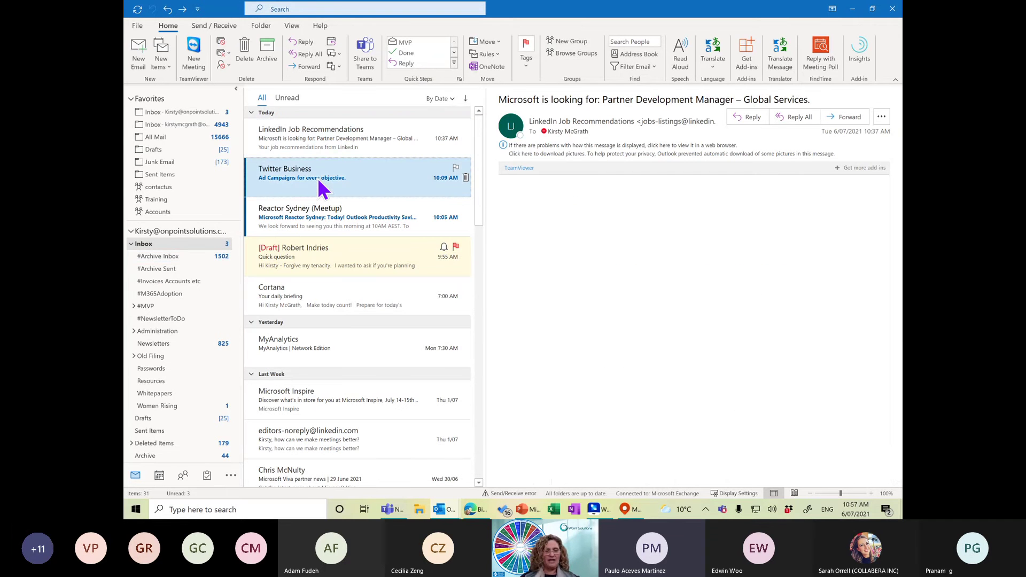
key(ctrl+shift+1)
key(ctrl+shift+1)
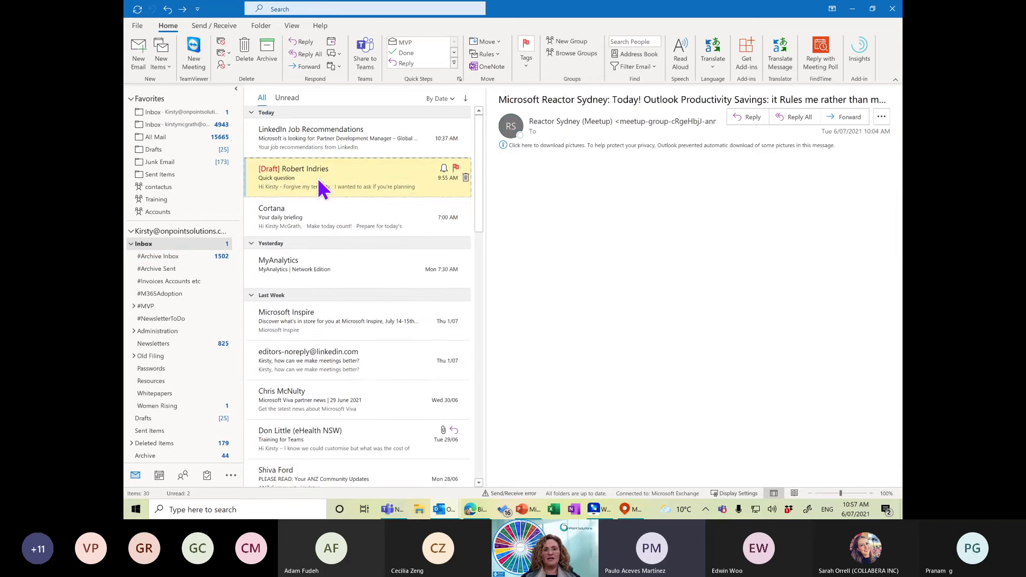
click(317, 178)
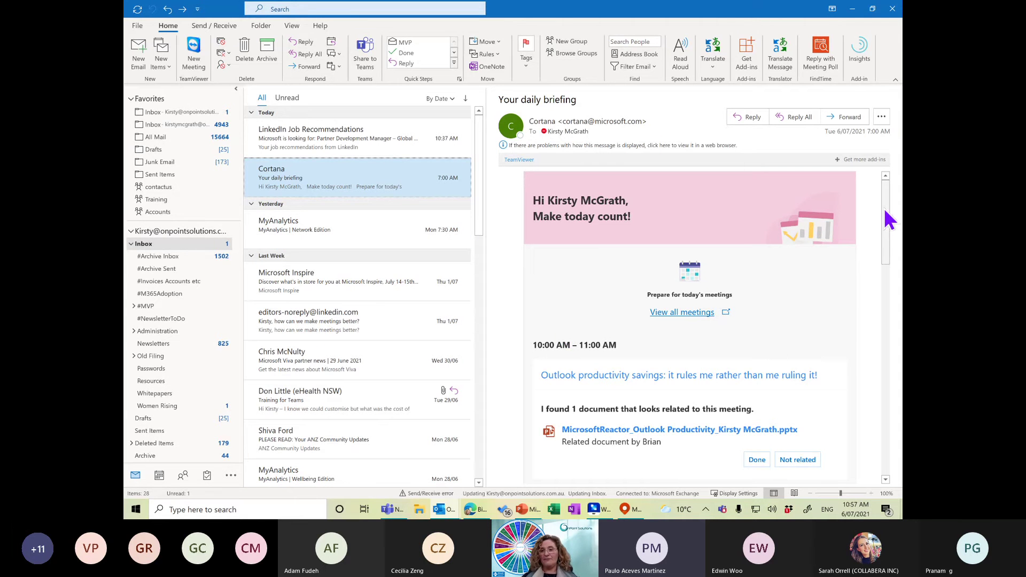
Confirm the suggested presentation as Done in the Cortana daily briefing.
scroll(887, 225, down, 3)
scroll(887, 251, down, 5)
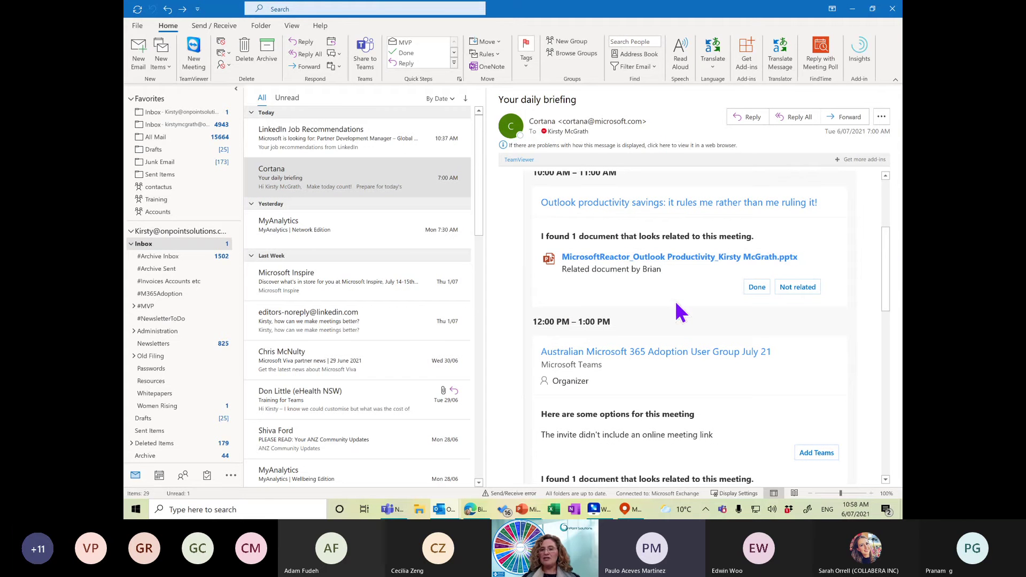
click(769, 289)
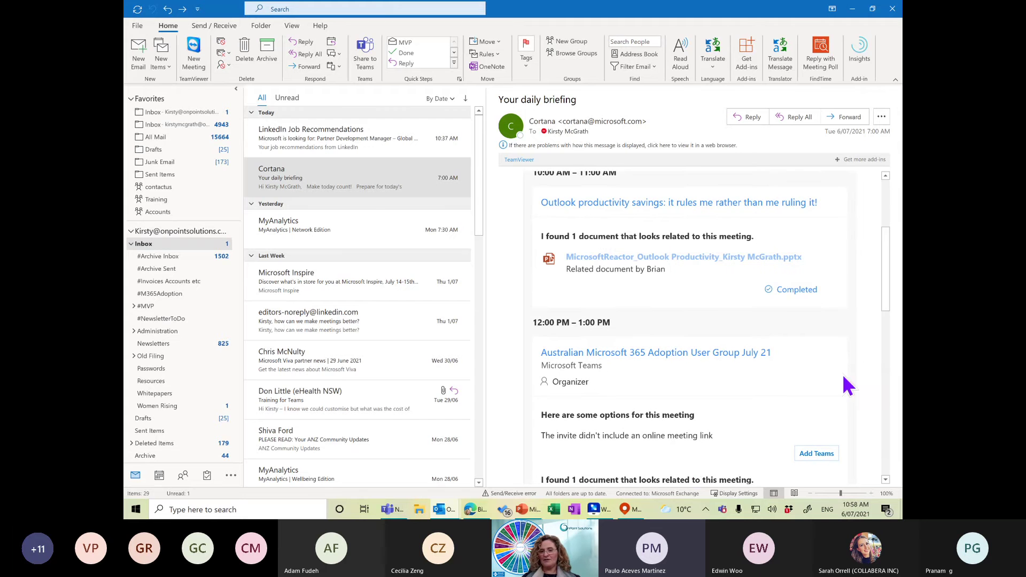
Read through the MyAnalytics Network and Wellbeing Edition emails, then refocus the Inbox.
drag(891, 285, 891, 332)
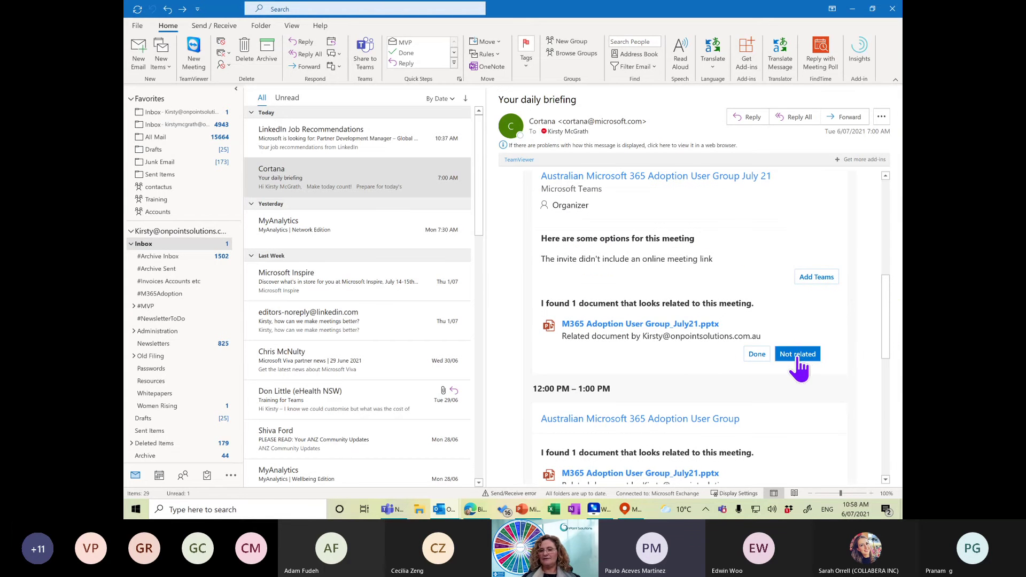
drag(891, 315, 896, 426)
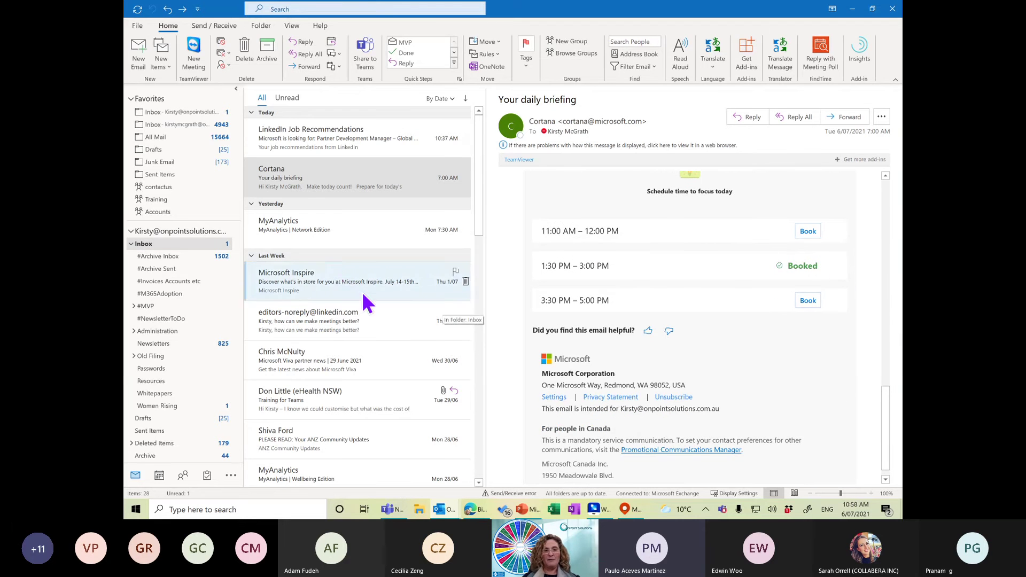
click(315, 247)
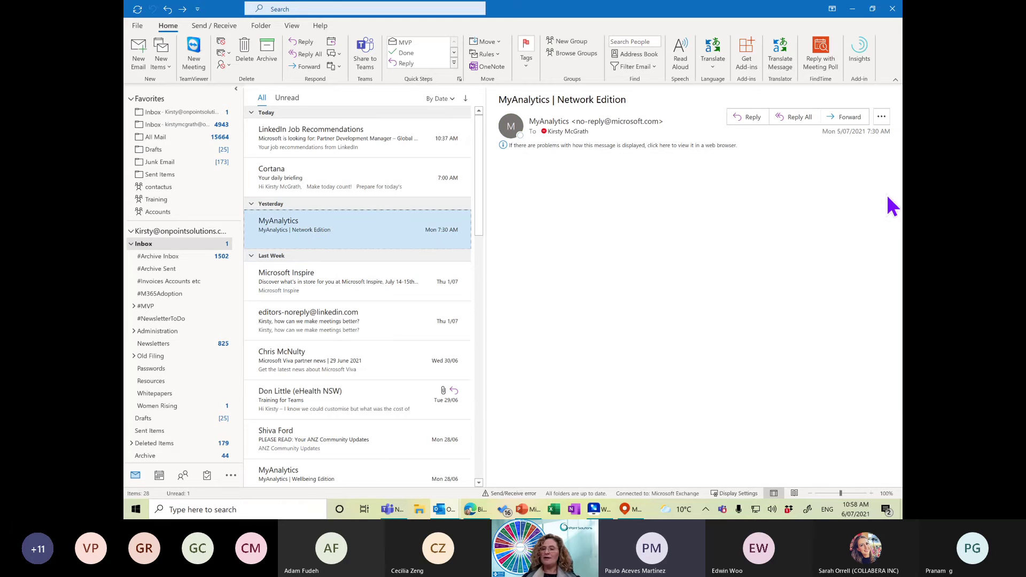
drag(885, 207, 833, 401)
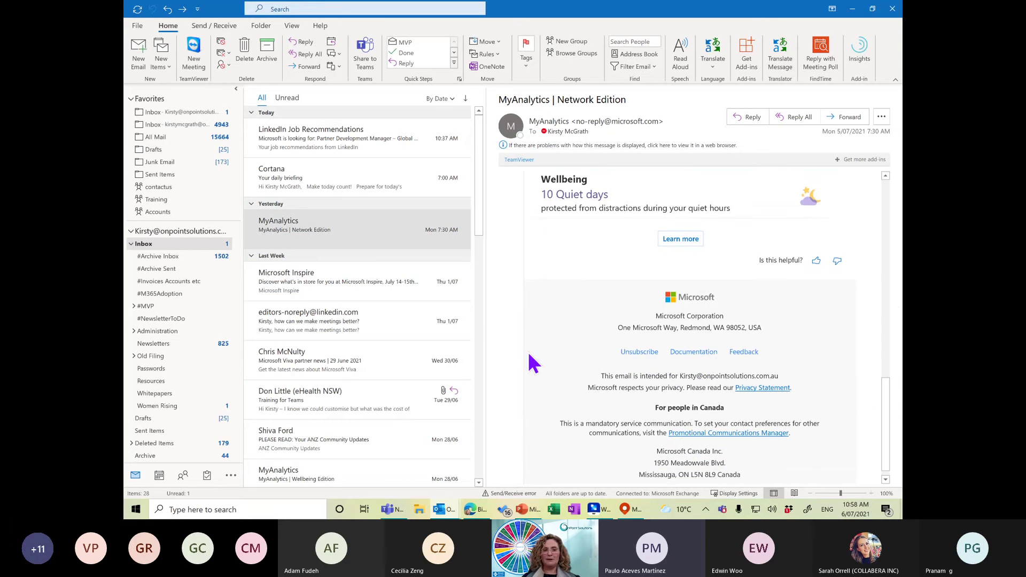
click(278, 472)
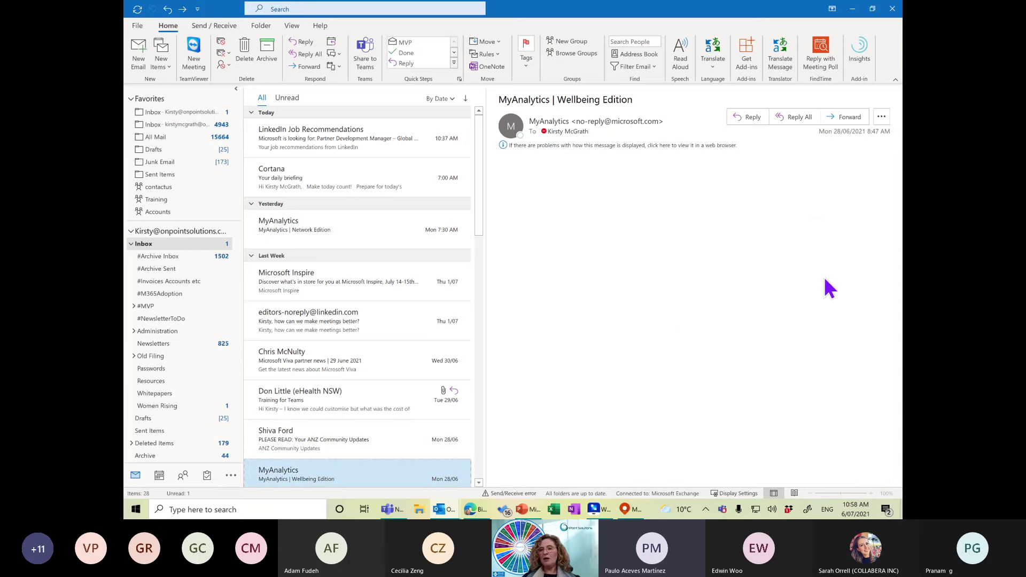
drag(898, 207, 899, 431)
click(200, 241)
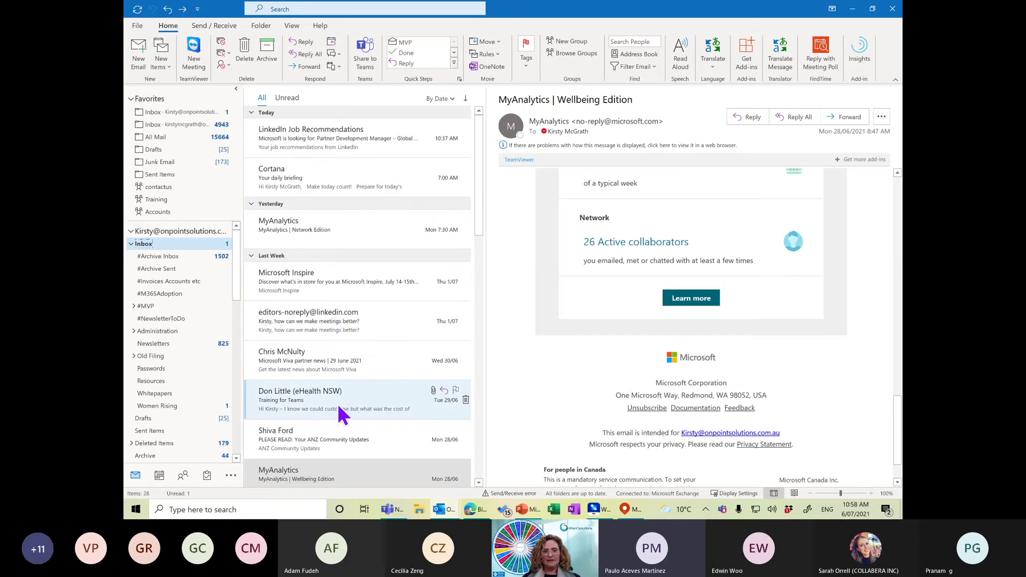
Send the Microsoft Viva partner news email to the work notebook's Quick Notes section.
click(285, 362)
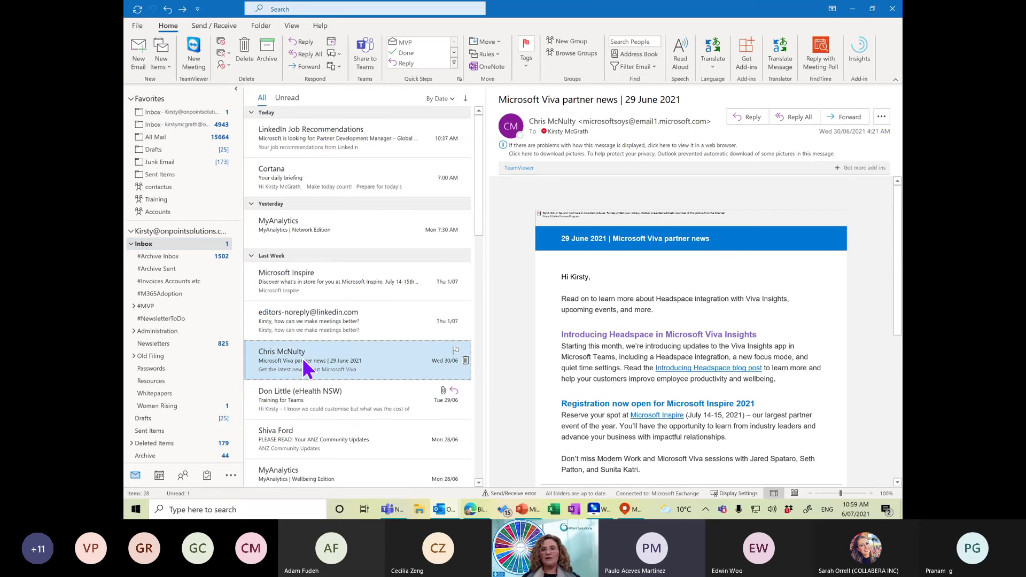
click(492, 67)
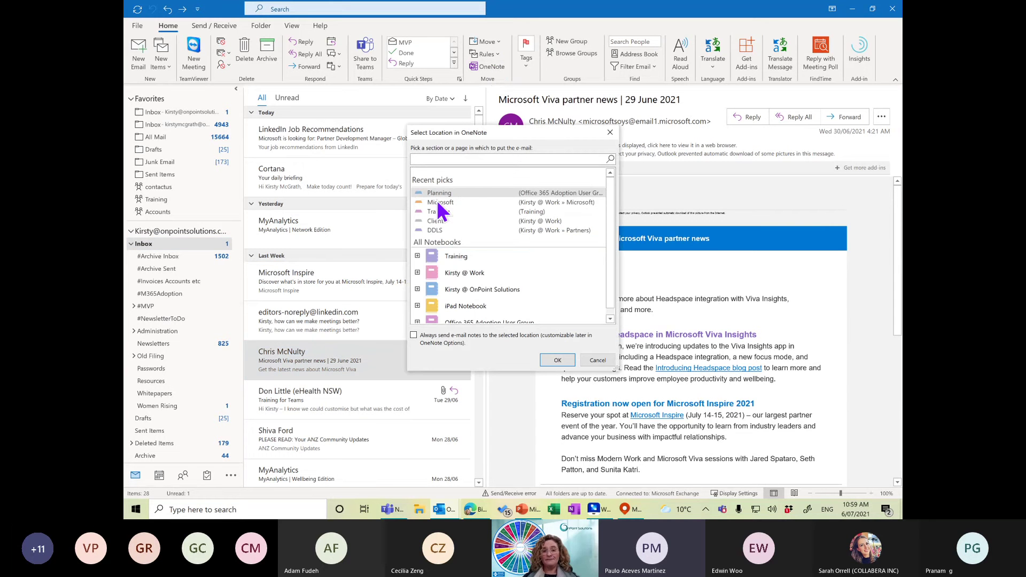
click(464, 273)
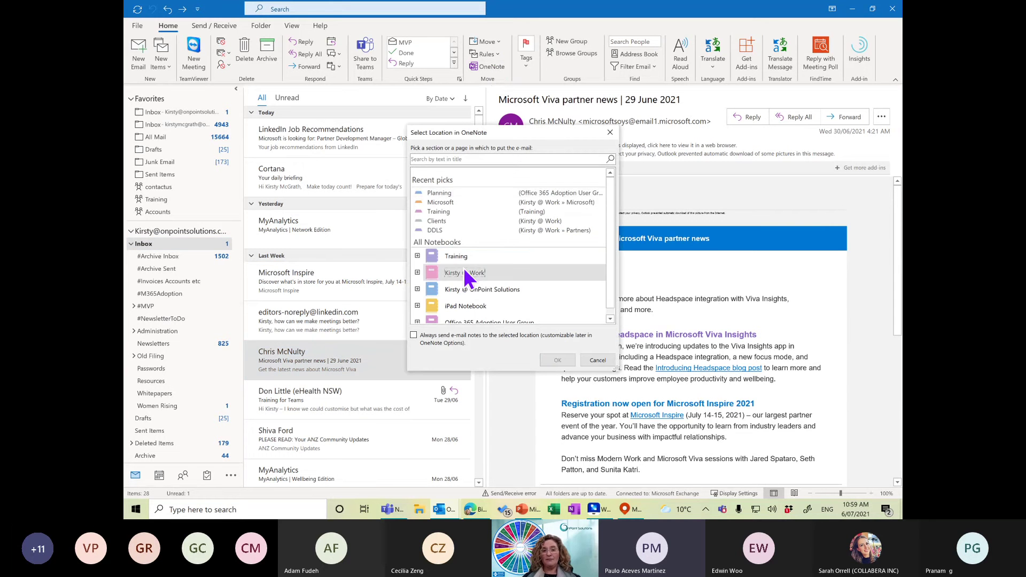
click(418, 273)
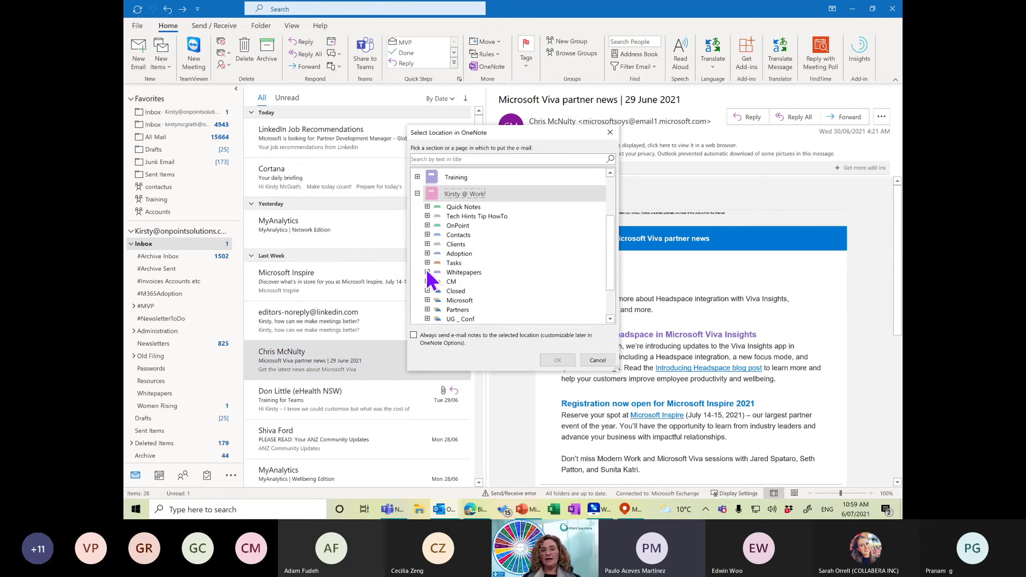
click(464, 207)
click(552, 358)
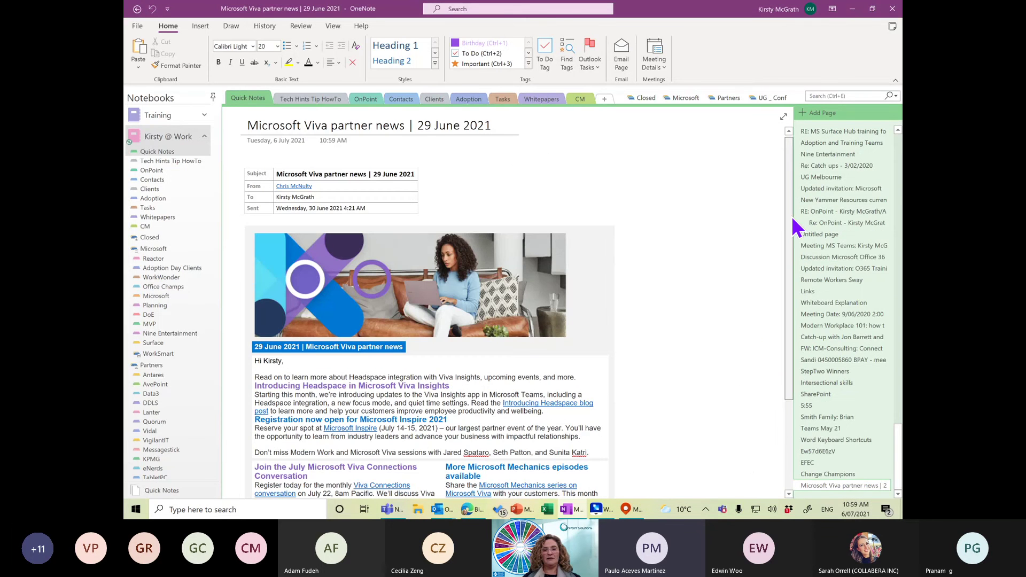
Scroll through the new Viva partner news page, then minimise OneNote.
drag(790, 219, 790, 378)
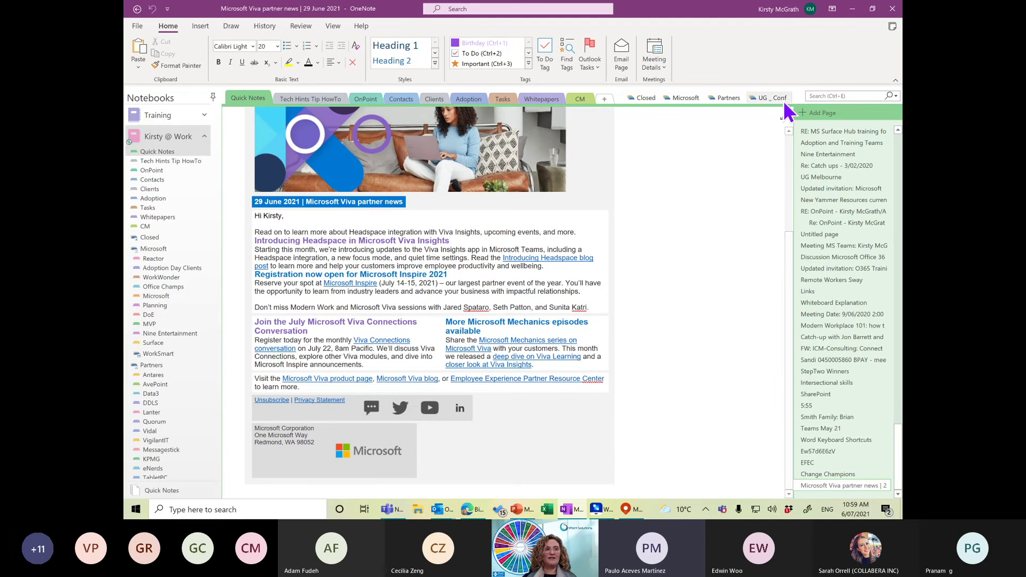
click(853, 10)
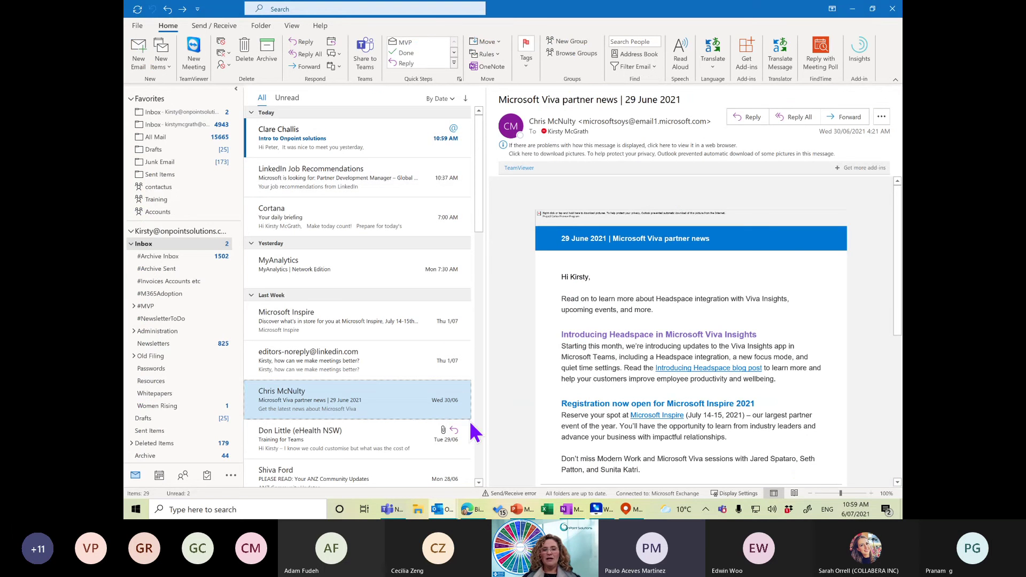
Select the Inbox folder and bring the MirrorGo phone mirror to the front.
click(187, 244)
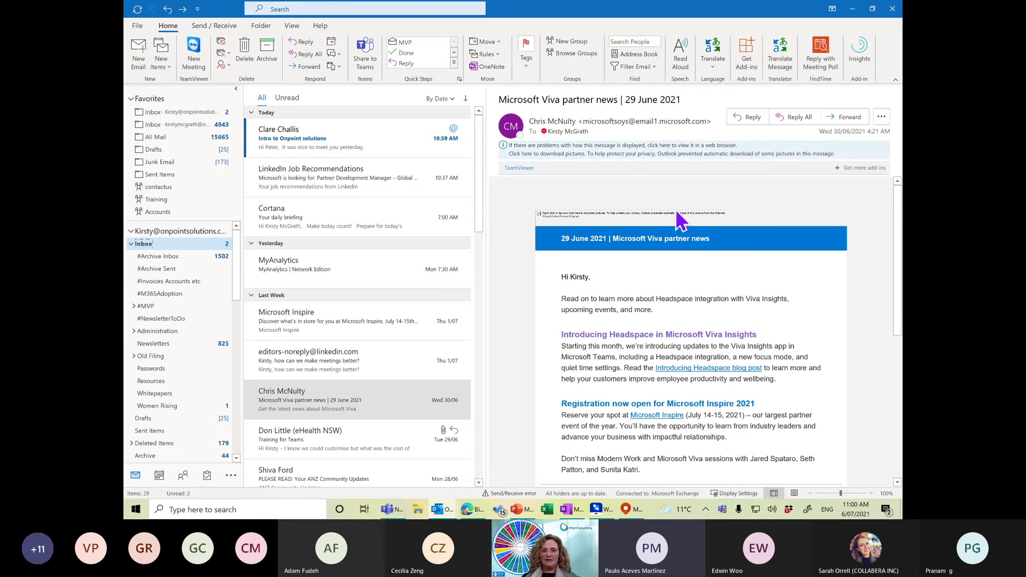
click(595, 510)
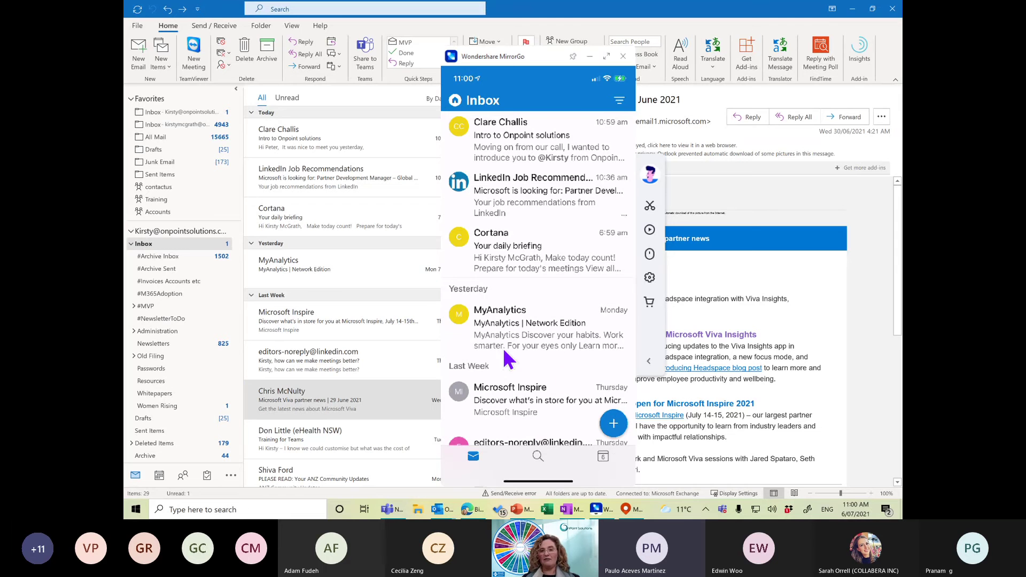
Bring the desktop Outlook Inbox, showing the Microsoft Viva partner news email, in front of MirrorGo.
click(309, 398)
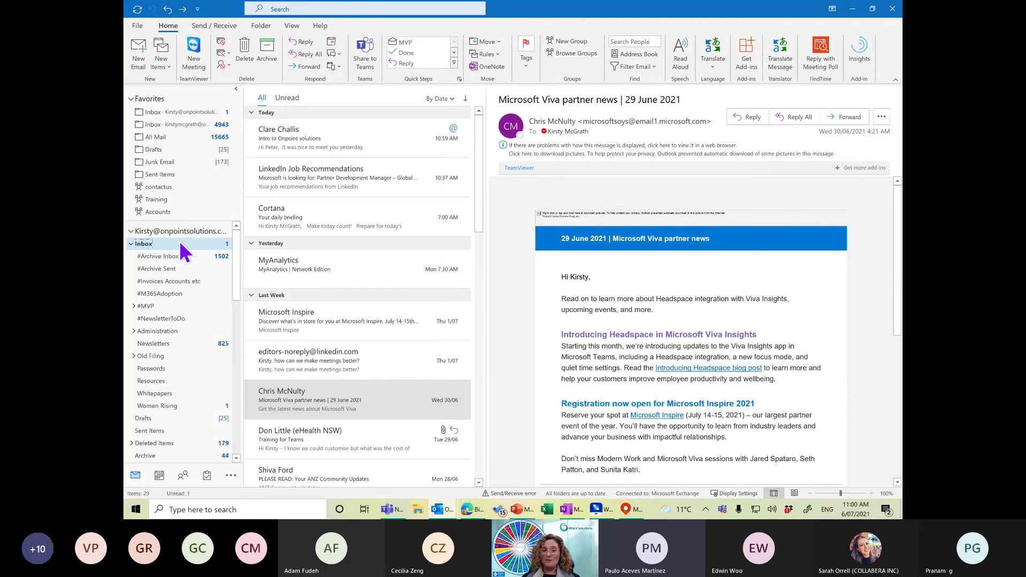
right_click(316, 402)
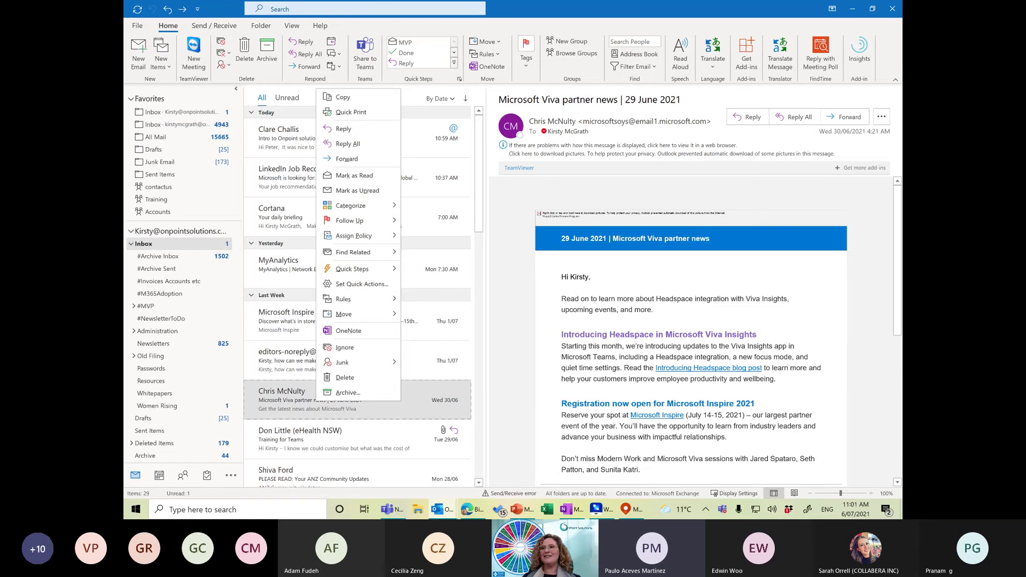
key(Escape)
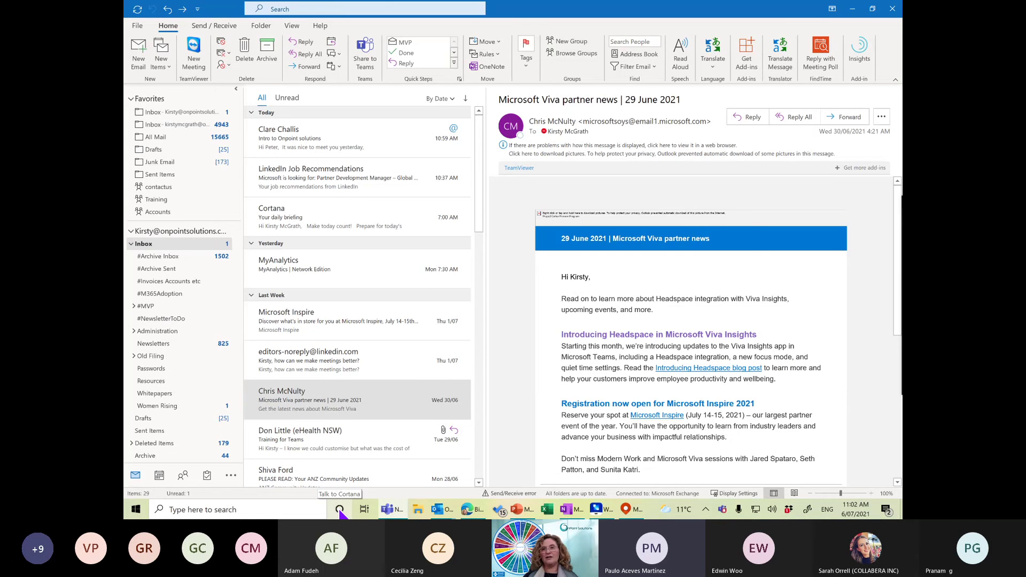
Dismiss the Cortana sign-in window and bring Outlook back into focus.
click(340, 510)
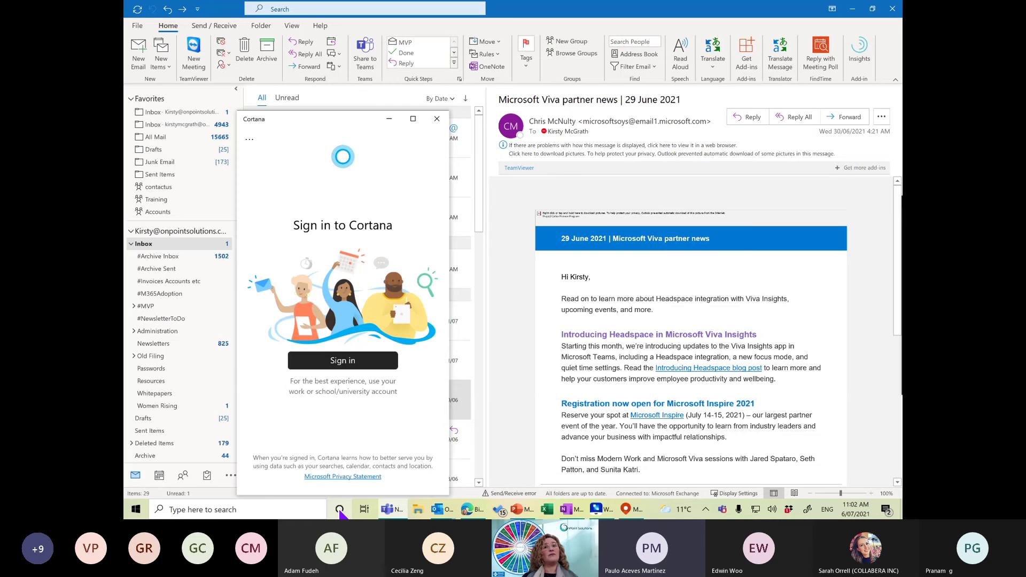
click(438, 121)
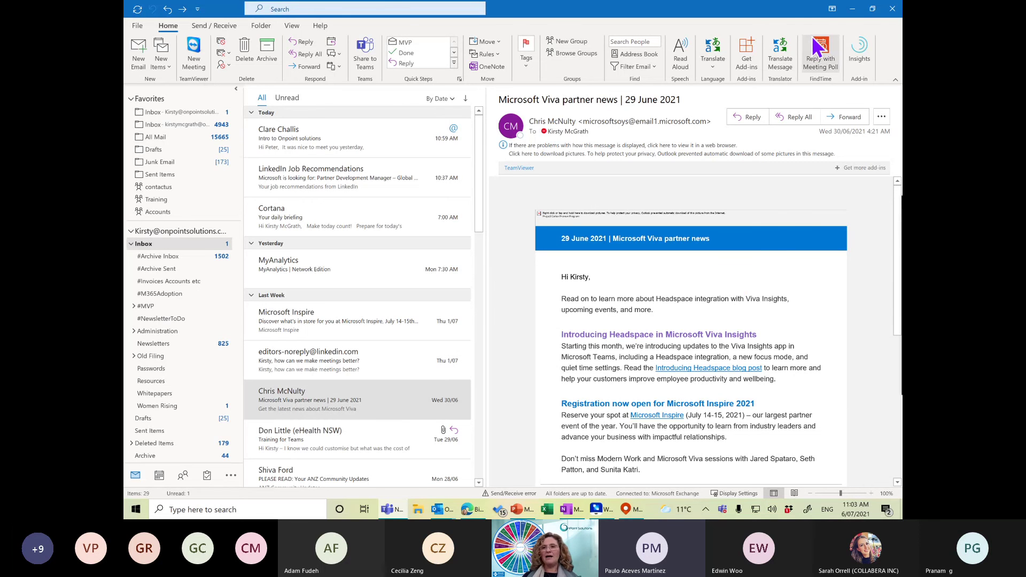
click(852, 11)
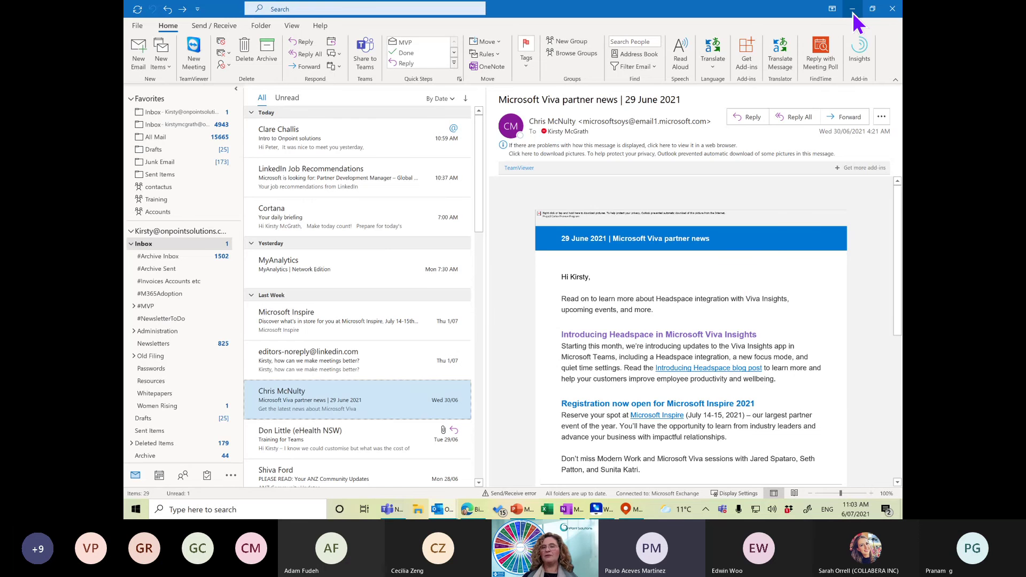
Minimise Outlook and show PowerPoint slide 12, the 'true power of Office 365' quote.
click(852, 12)
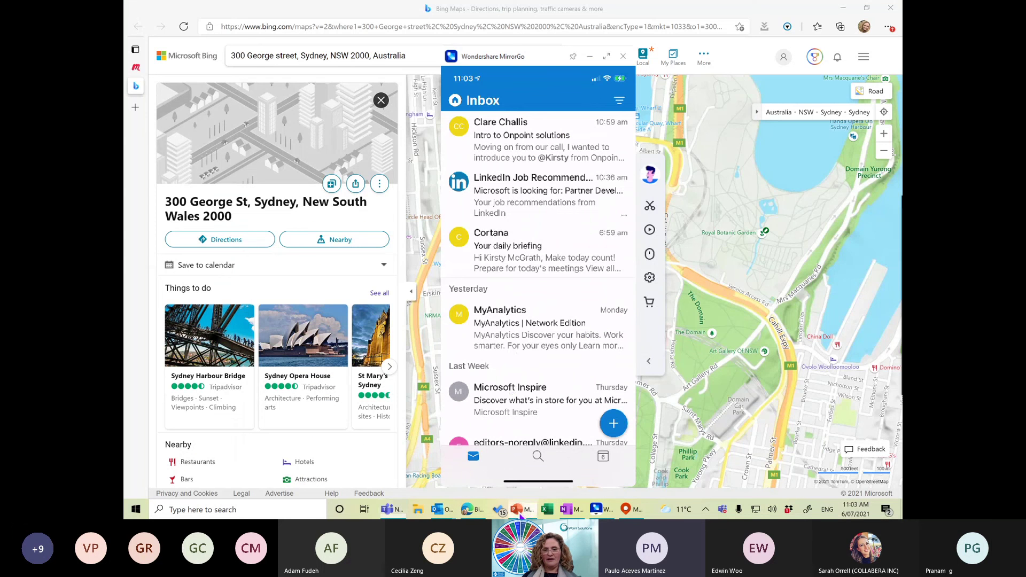
click(517, 511)
click(168, 431)
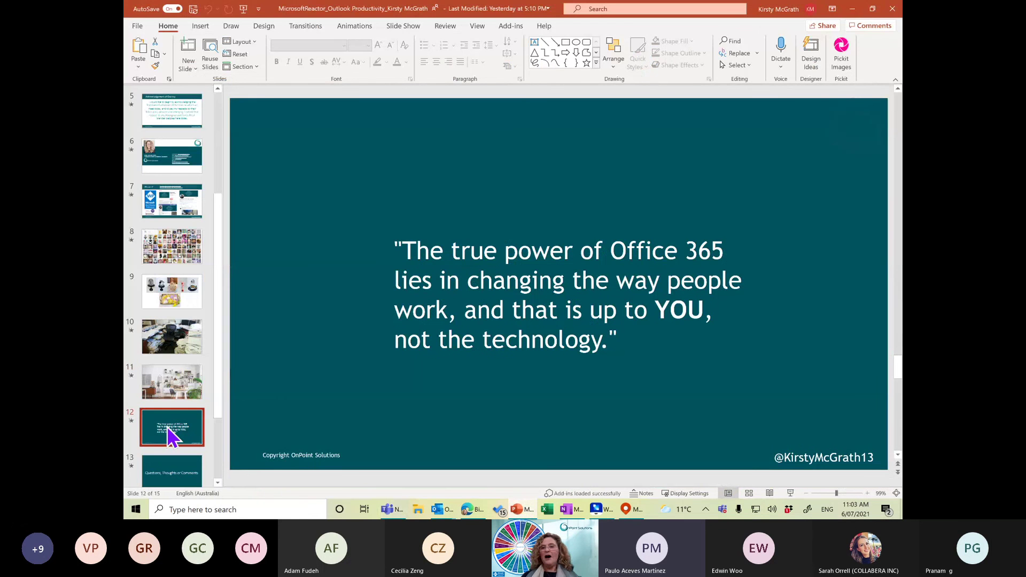